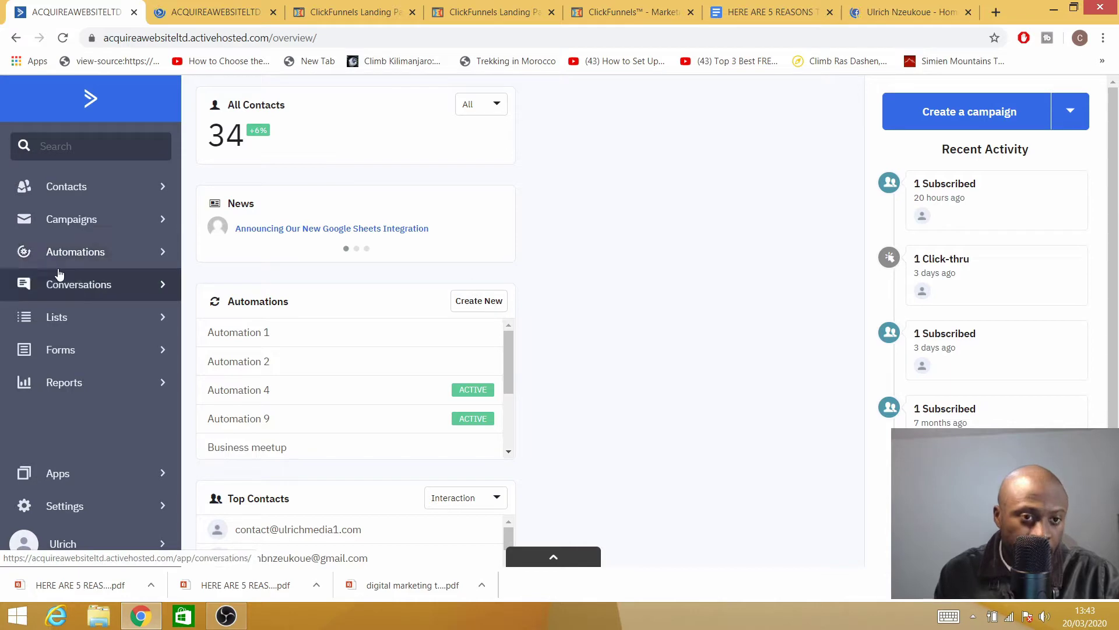
Step: Review the ClickFunnels landing page in the editor and live preview, the marketing agency article in Google Docs, and the digital assets list
click(338, 11)
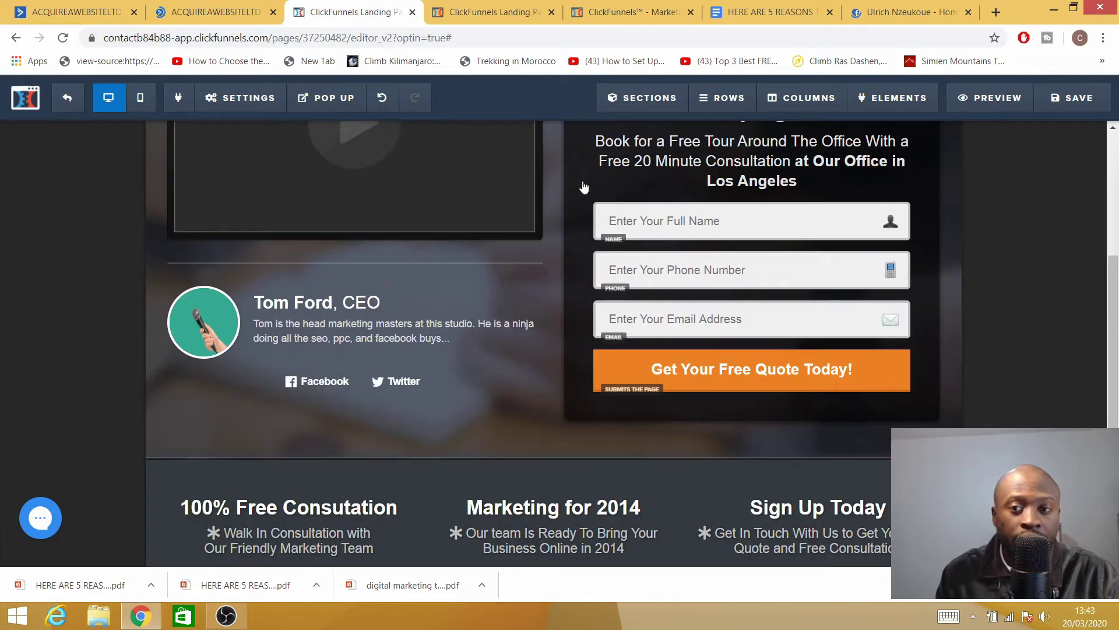
scroll(1116, 367, up, 4)
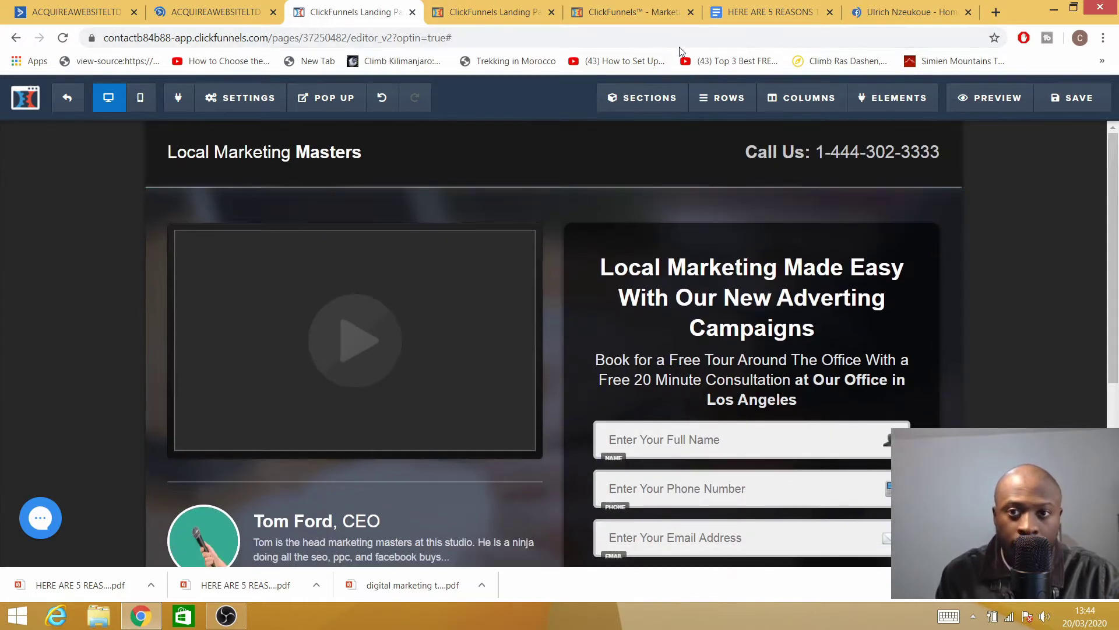
click(741, 14)
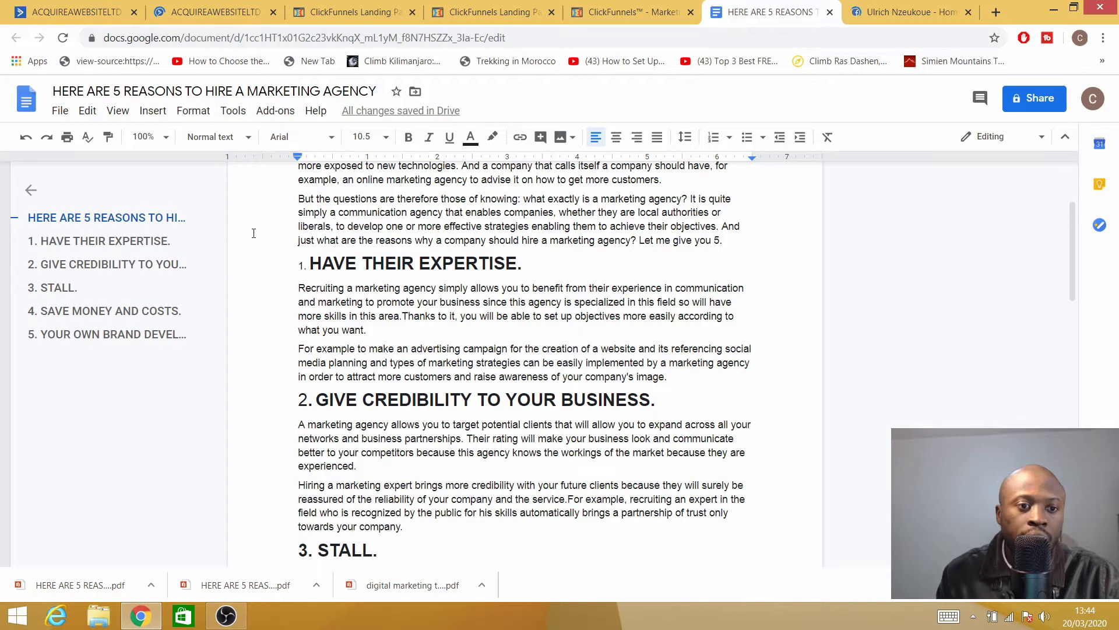
click(483, 21)
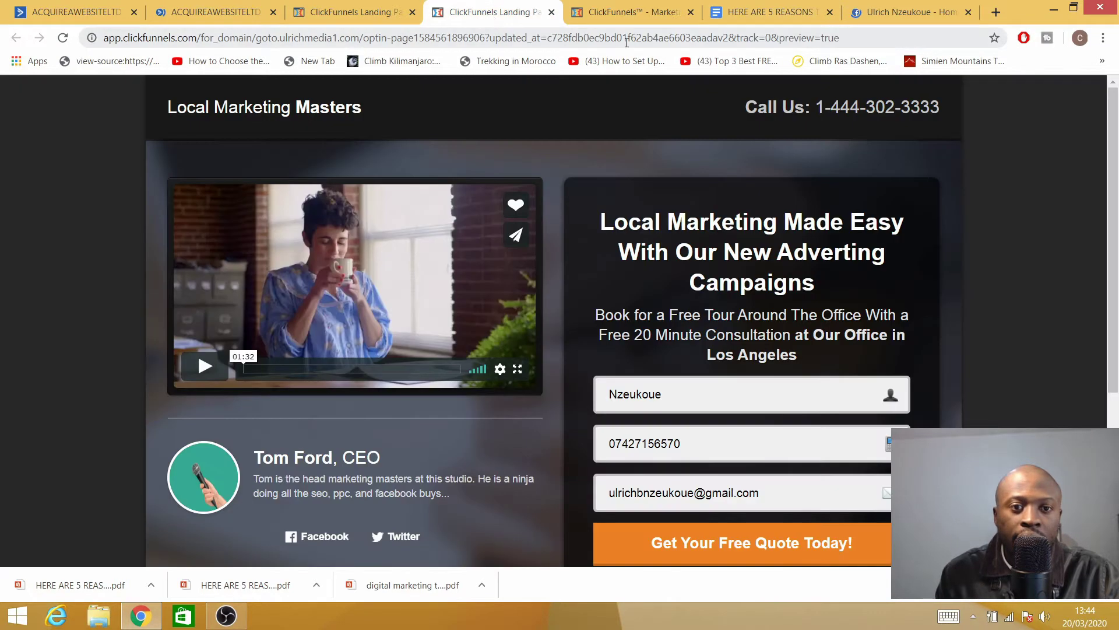
click(612, 16)
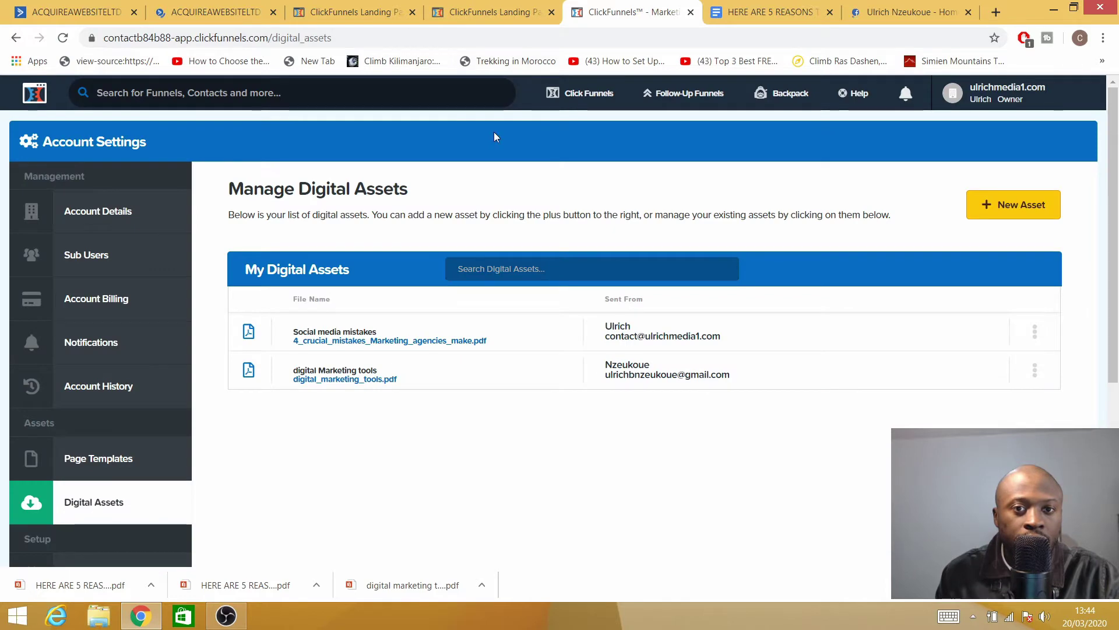
click(491, 14)
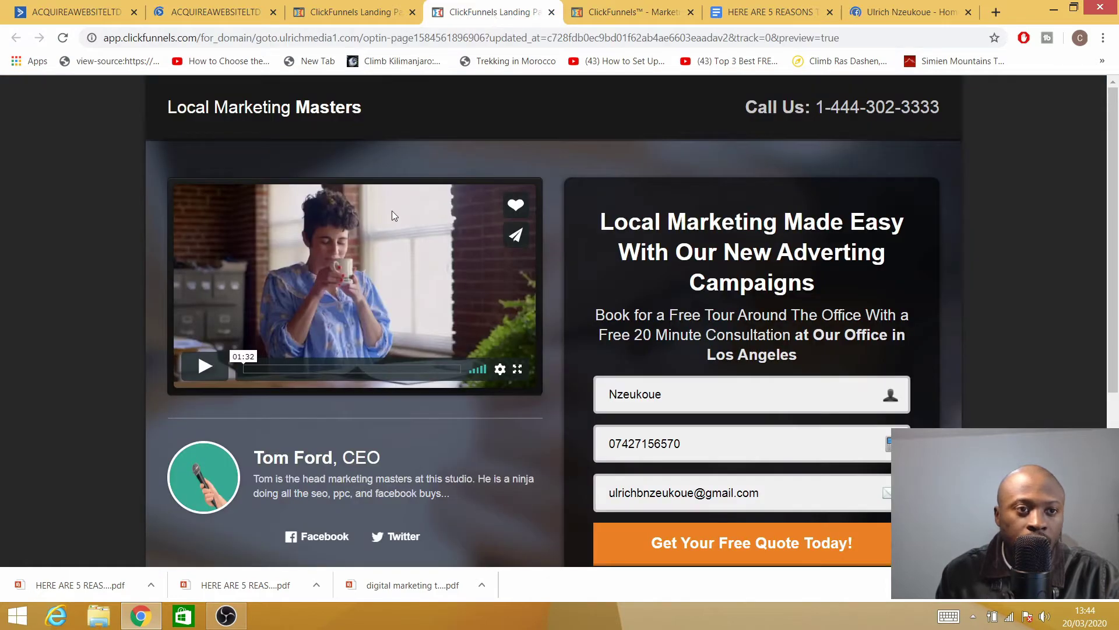
scroll(663, 368, down, 4)
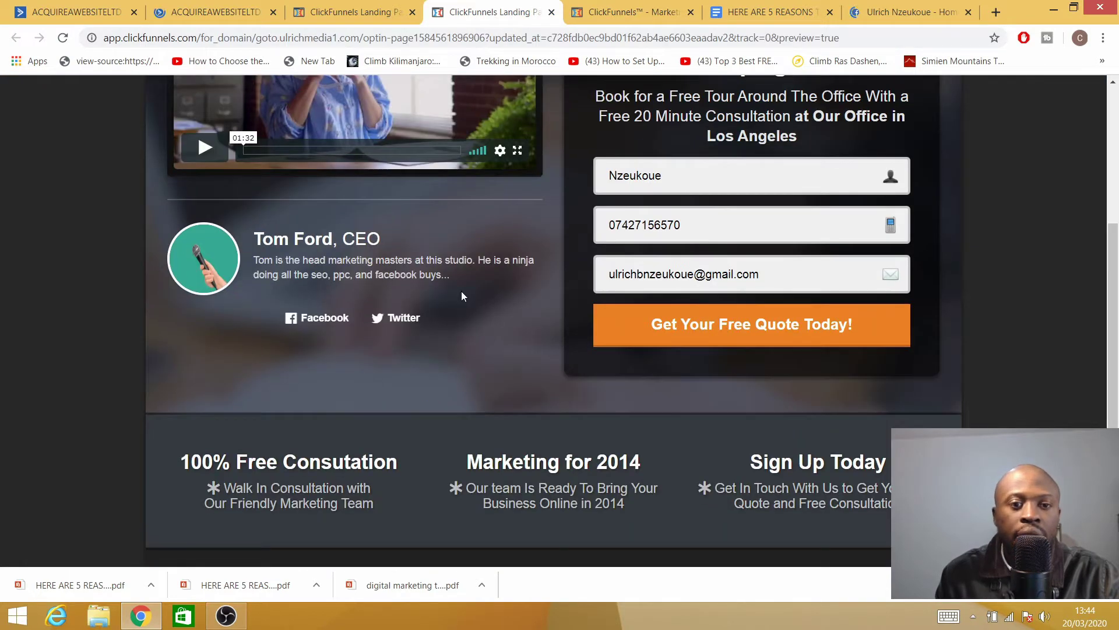
scroll(452, 276, up, 4)
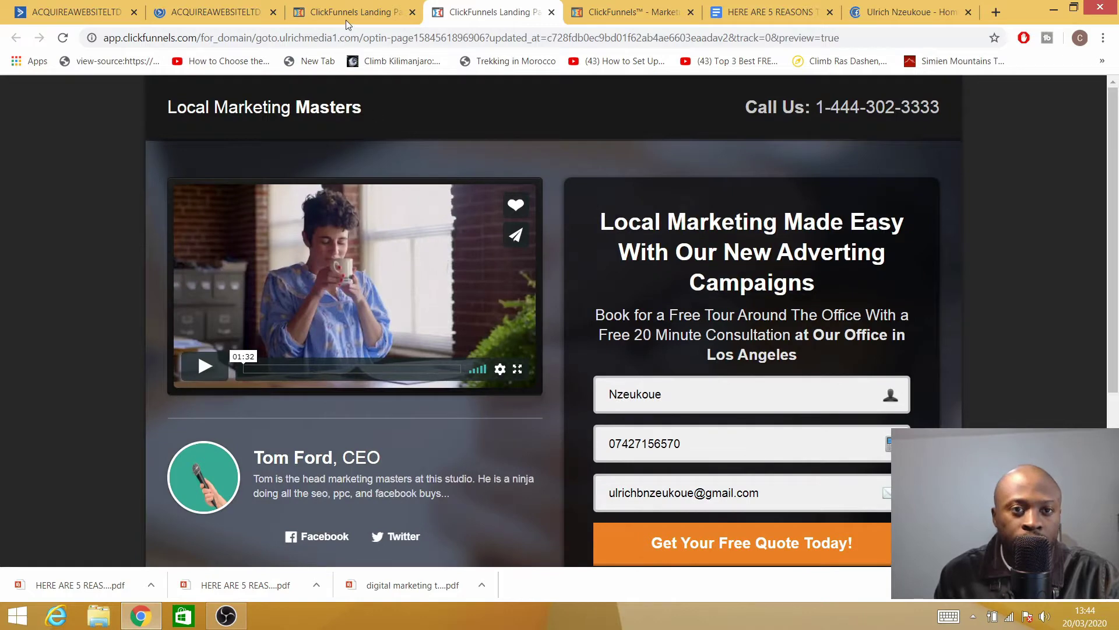
click(345, 18)
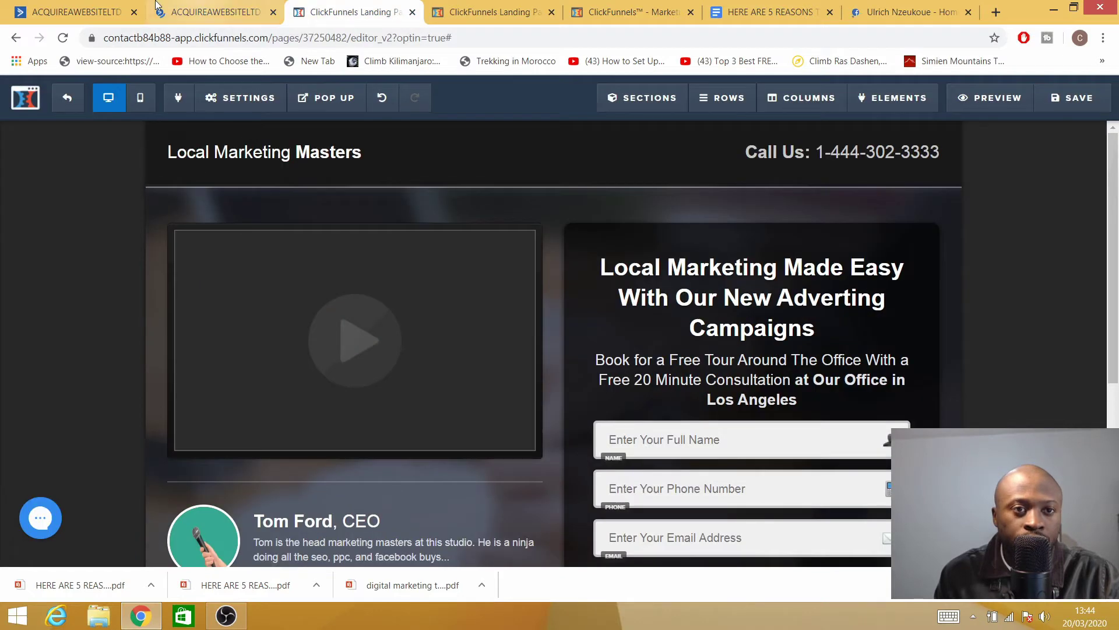
Step: Close the duplicate ActiveCampaign page, switch to the remaining one and open its contact lists overview
click(274, 12)
click(76, 11)
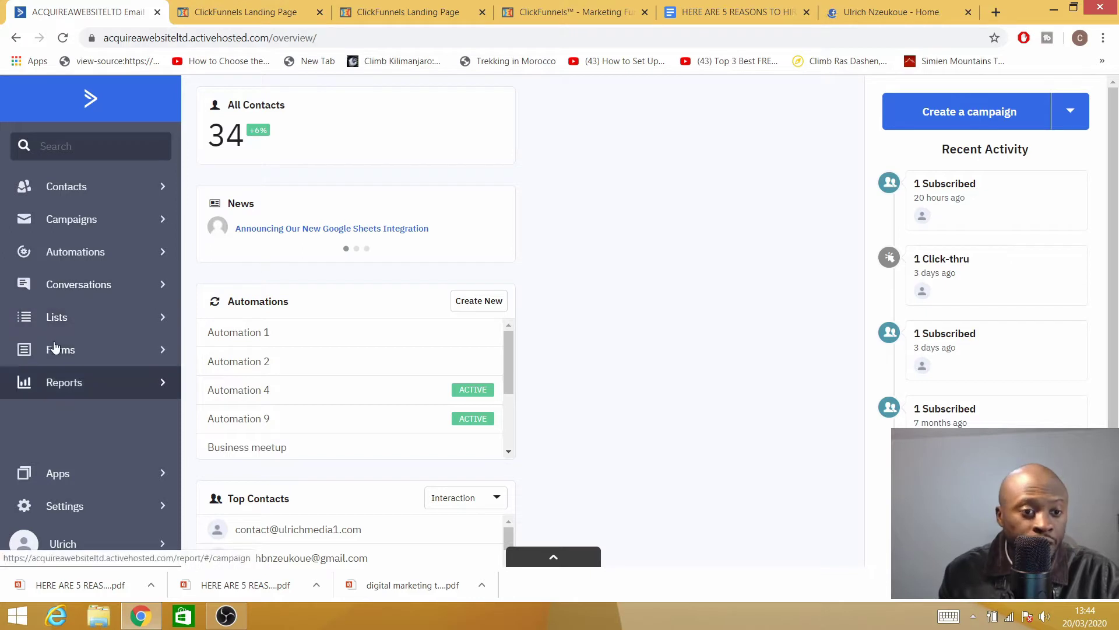
click(125, 324)
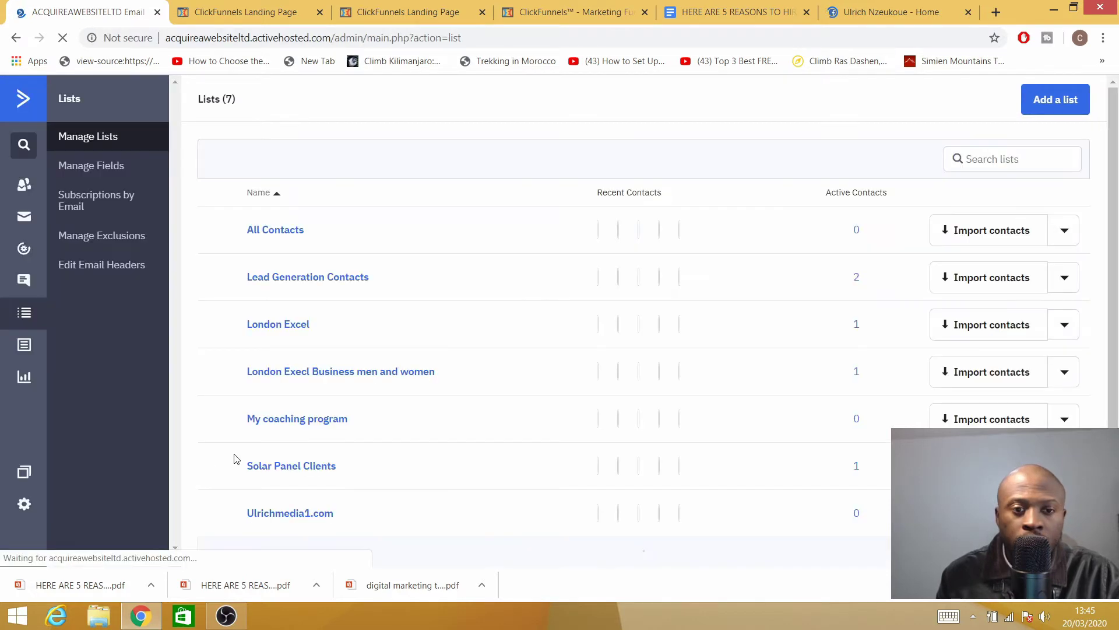
scroll(345, 253, down, 2)
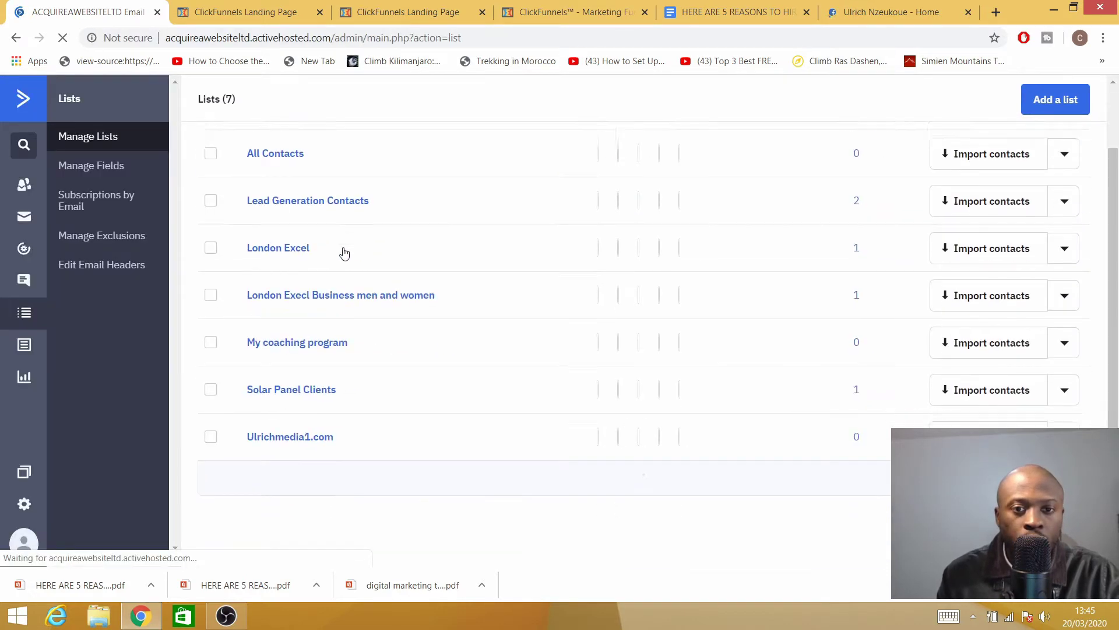
scroll(490, 274, up, 2)
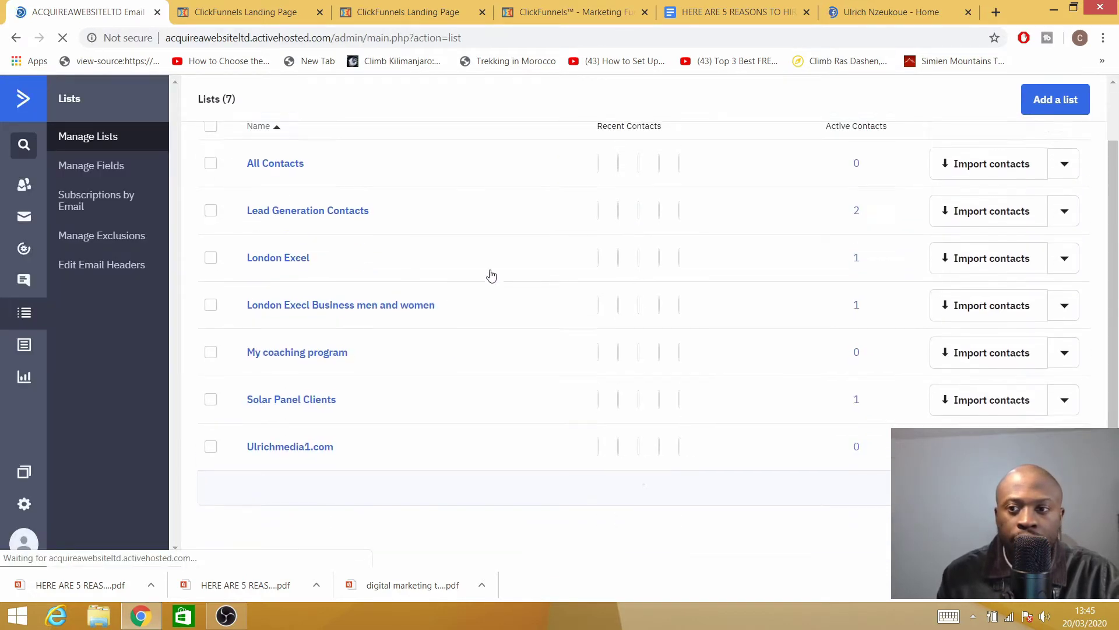
Step: Start a new contact list and name it "coaching program1"
click(1039, 115)
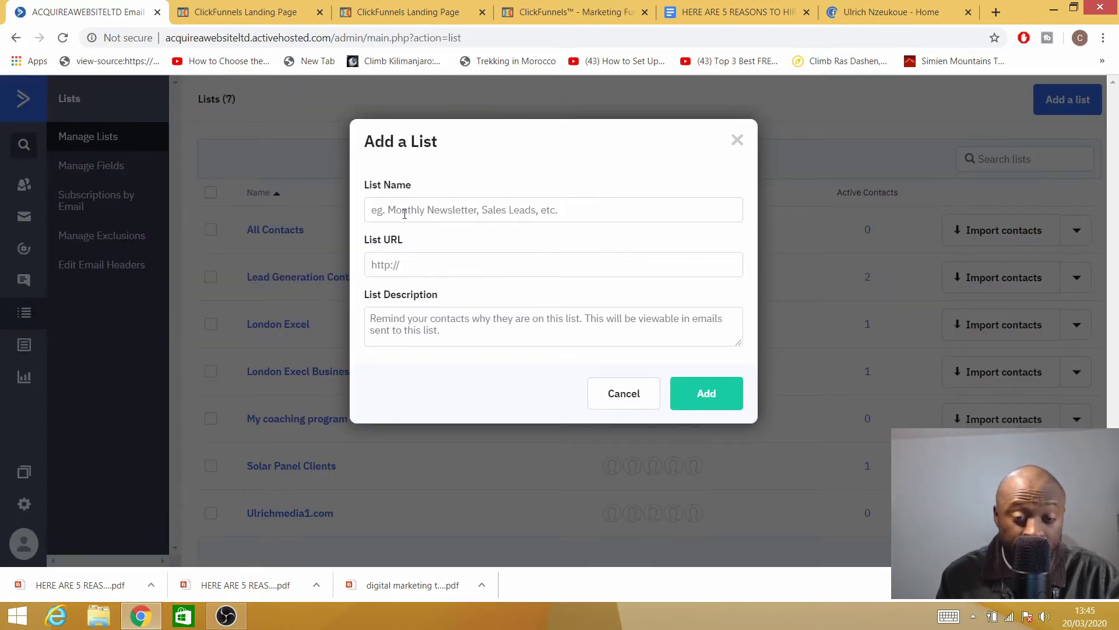
click(405, 213)
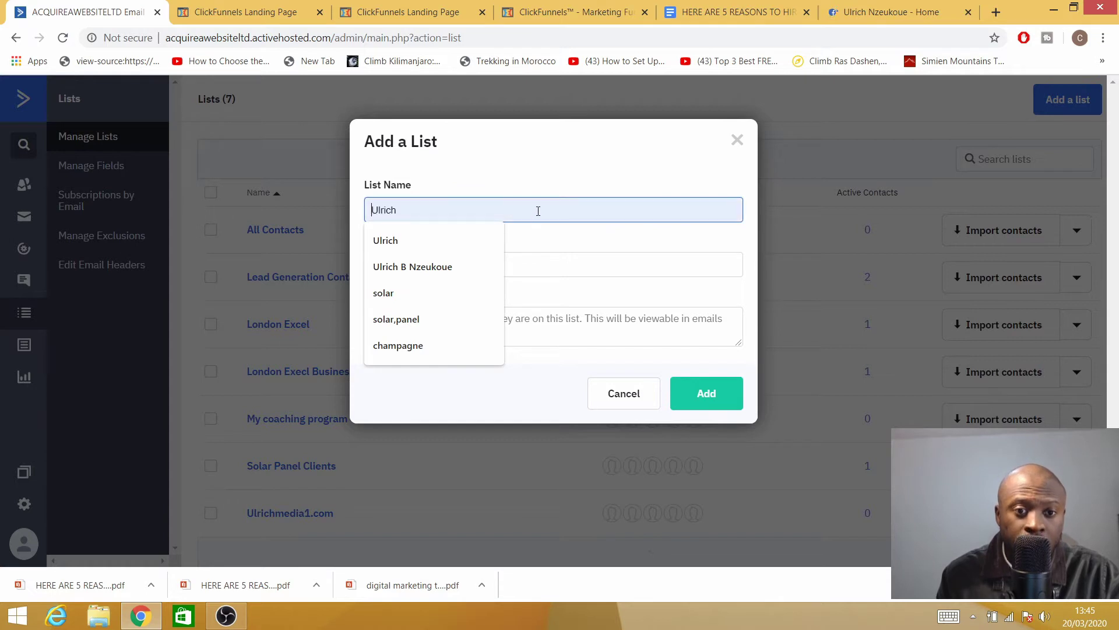
text(coach)
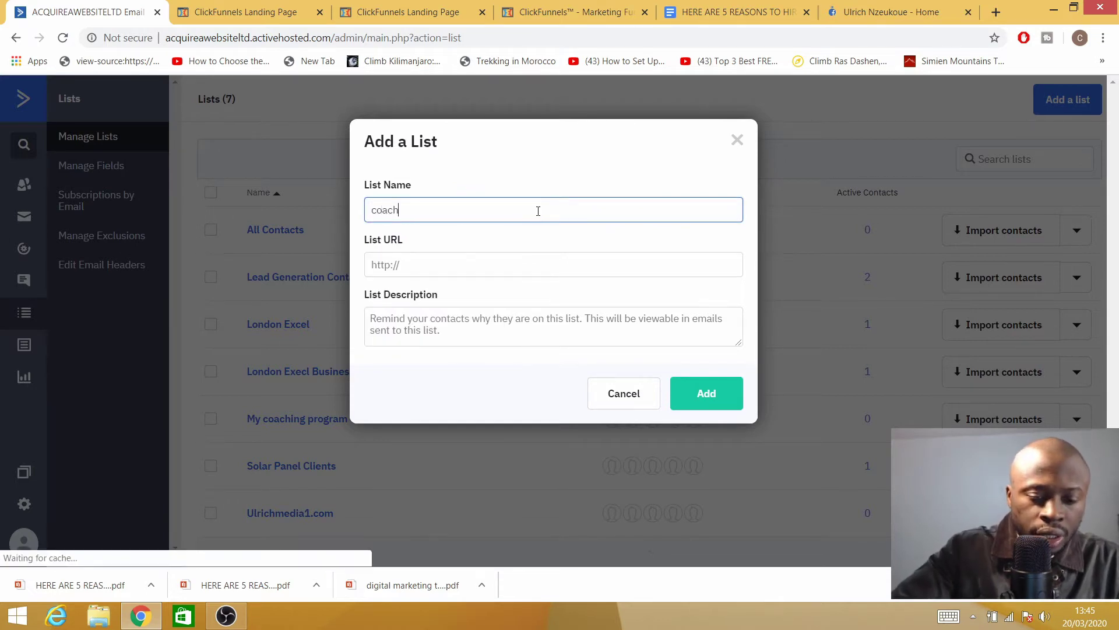
text(ing pro)
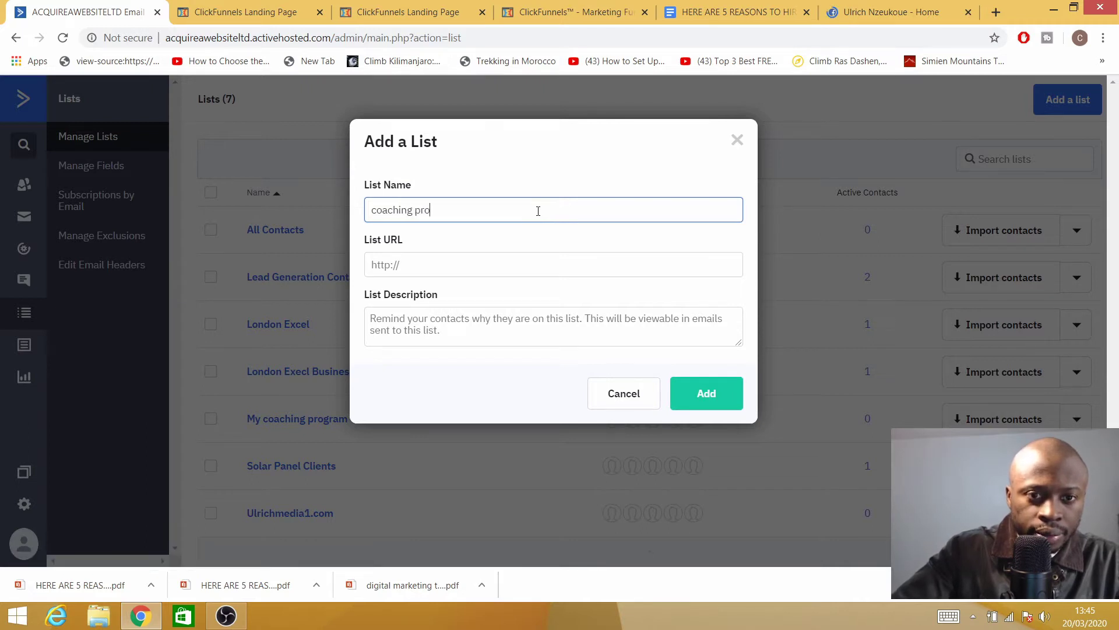
text(gram1)
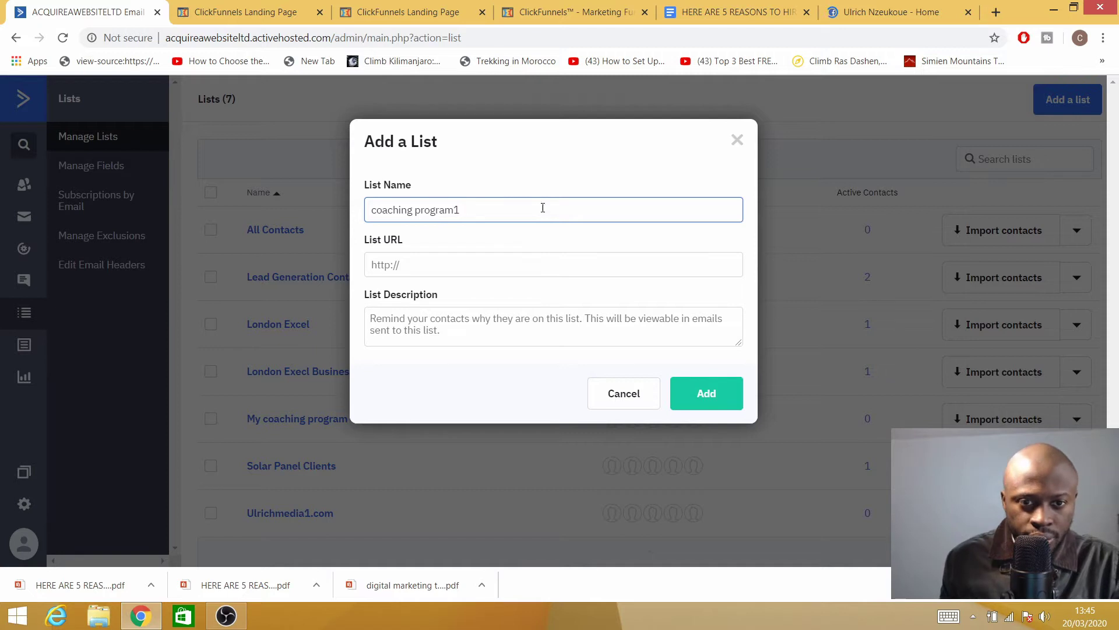
Step: Set the new list's URL to ulrichmedia1.com
click(399, 267)
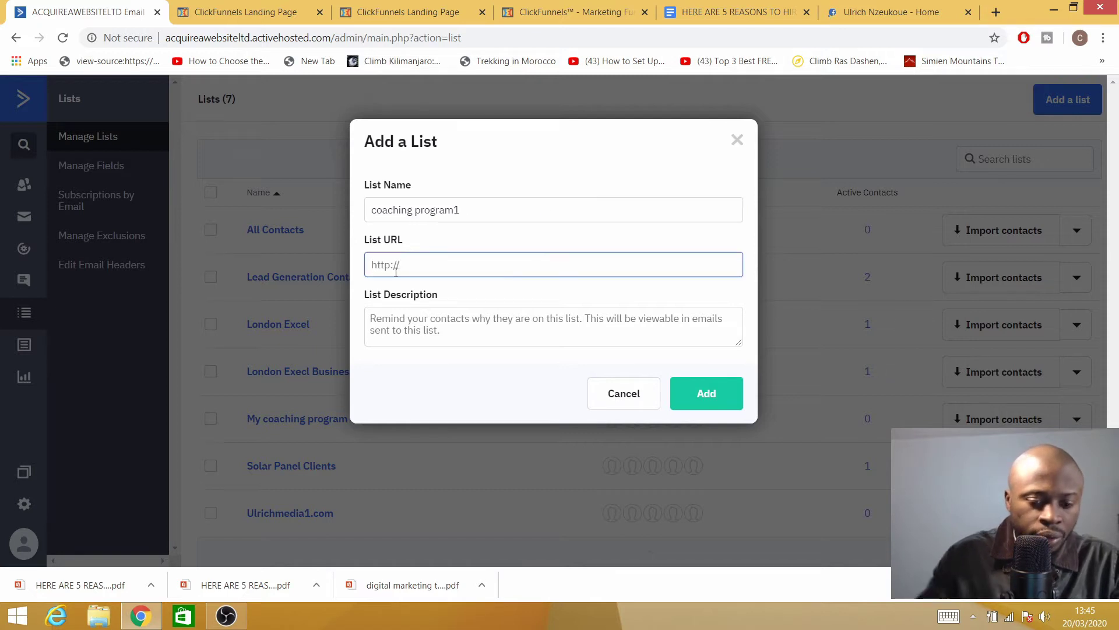
text(ulrichme)
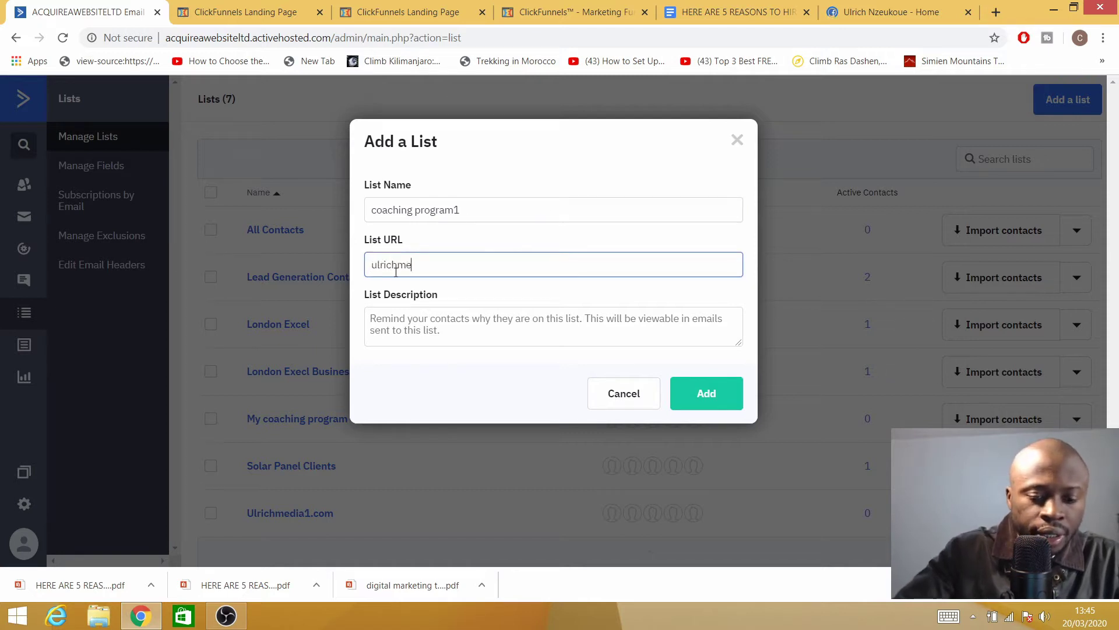
text(dia)
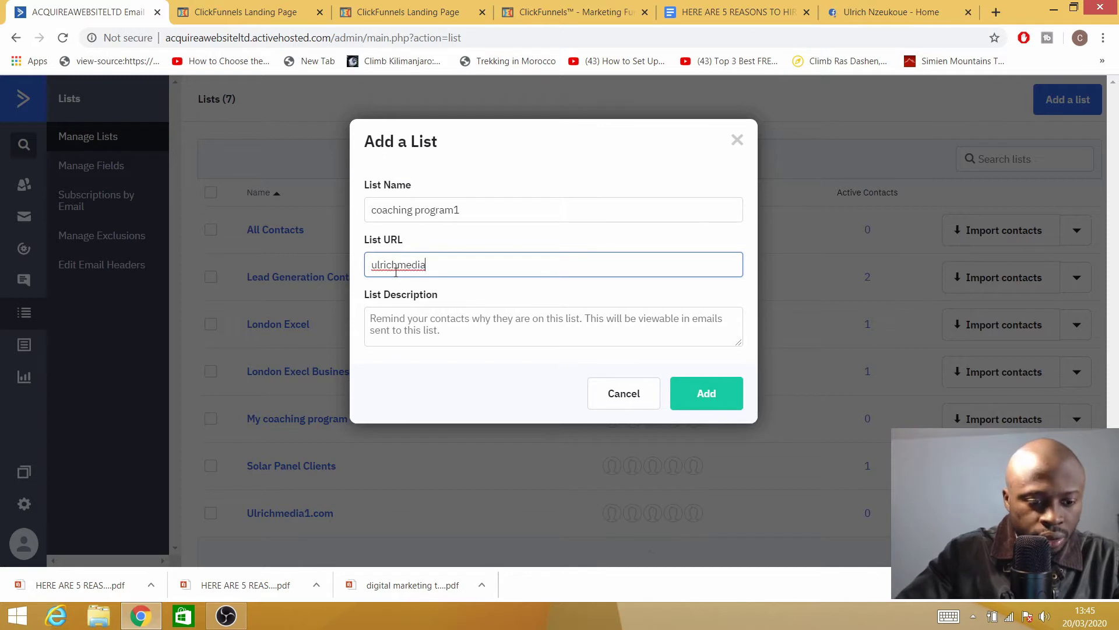
text(1.com)
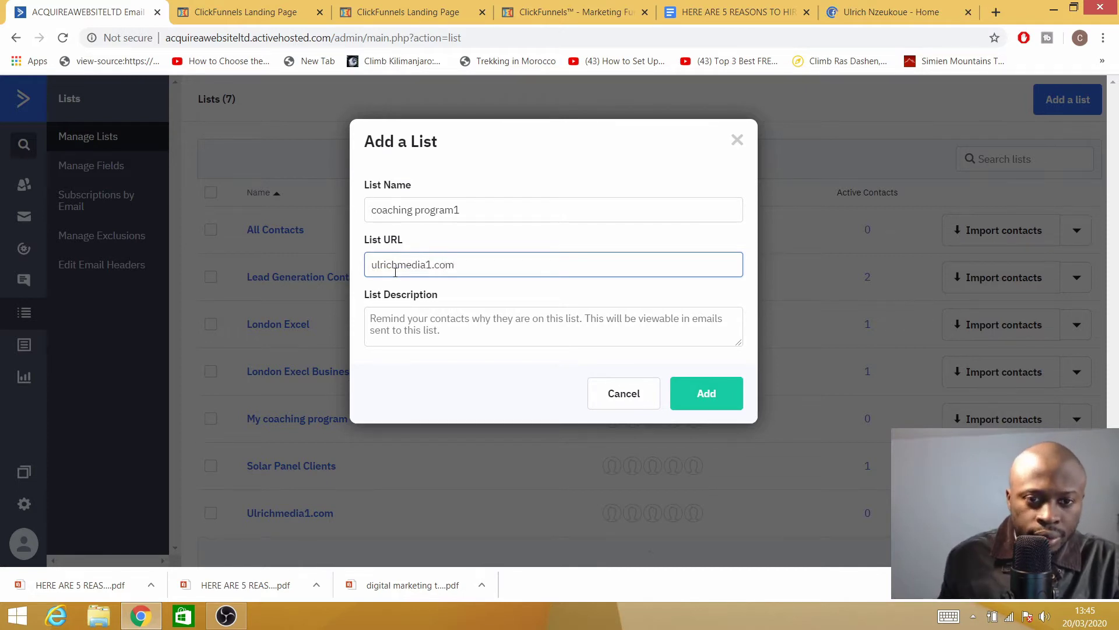
Step: Begin the list description with "hey there, thank you for subscribing to our email list,"
click(400, 331)
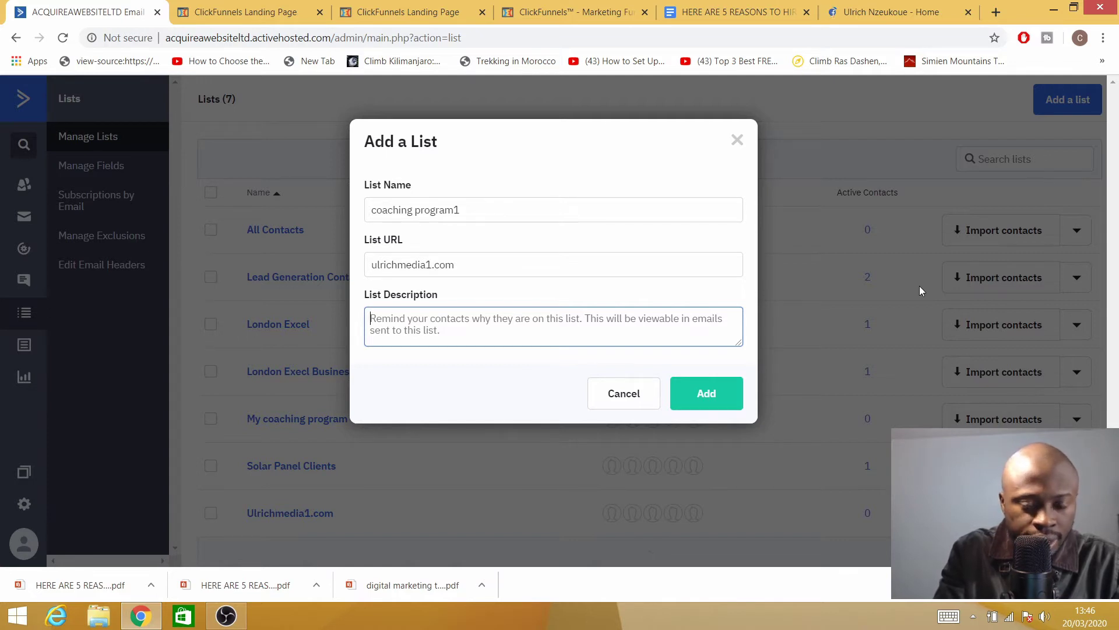
text(hey the)
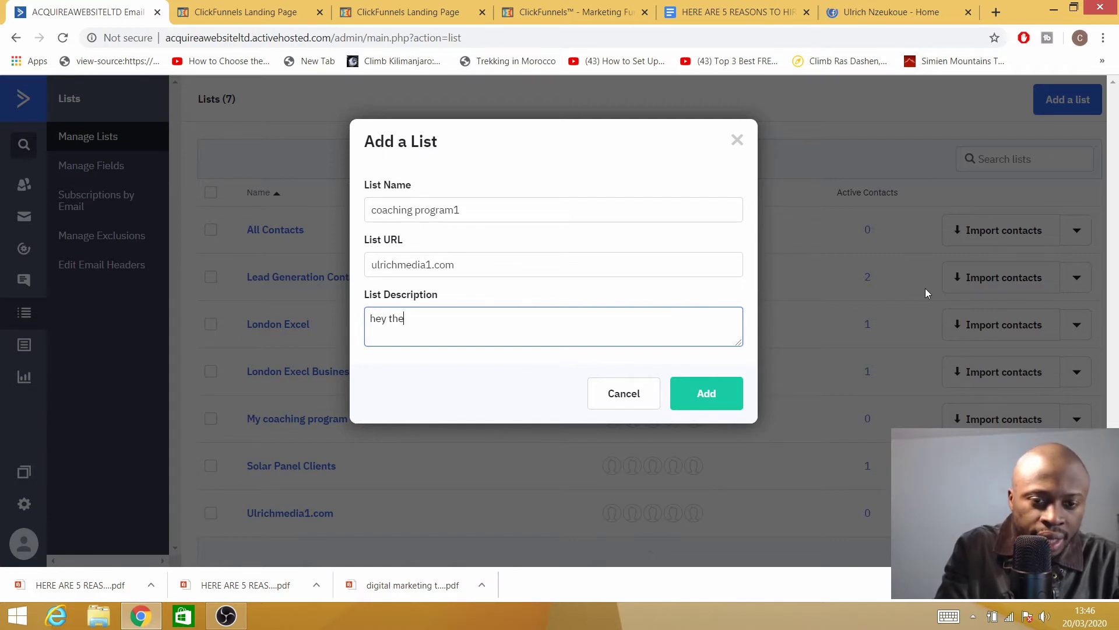
text(re, th)
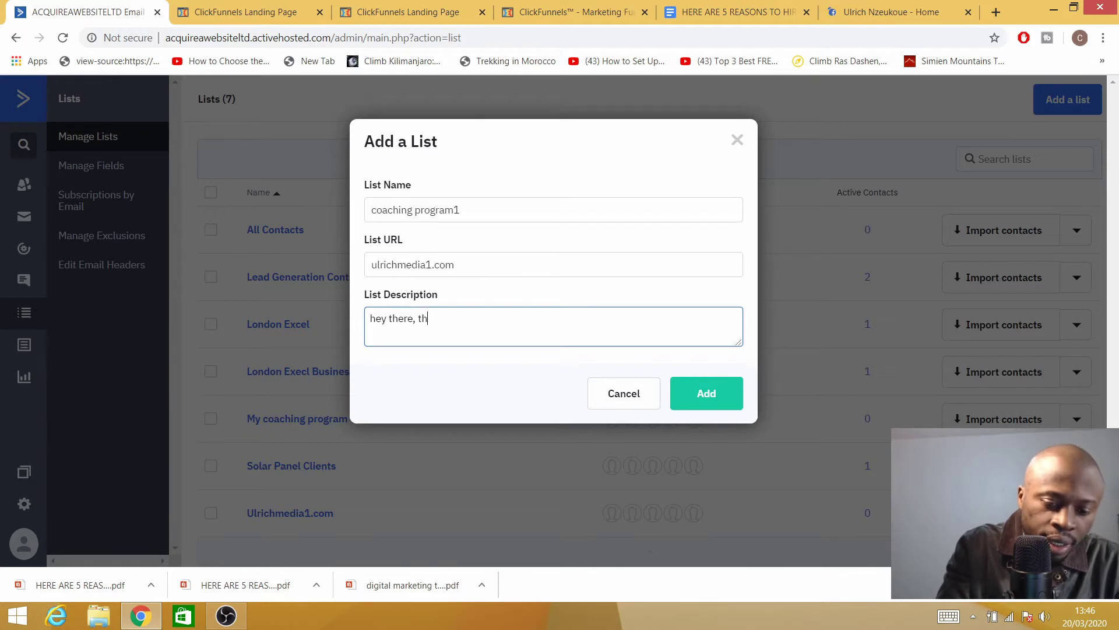
text(ank you for)
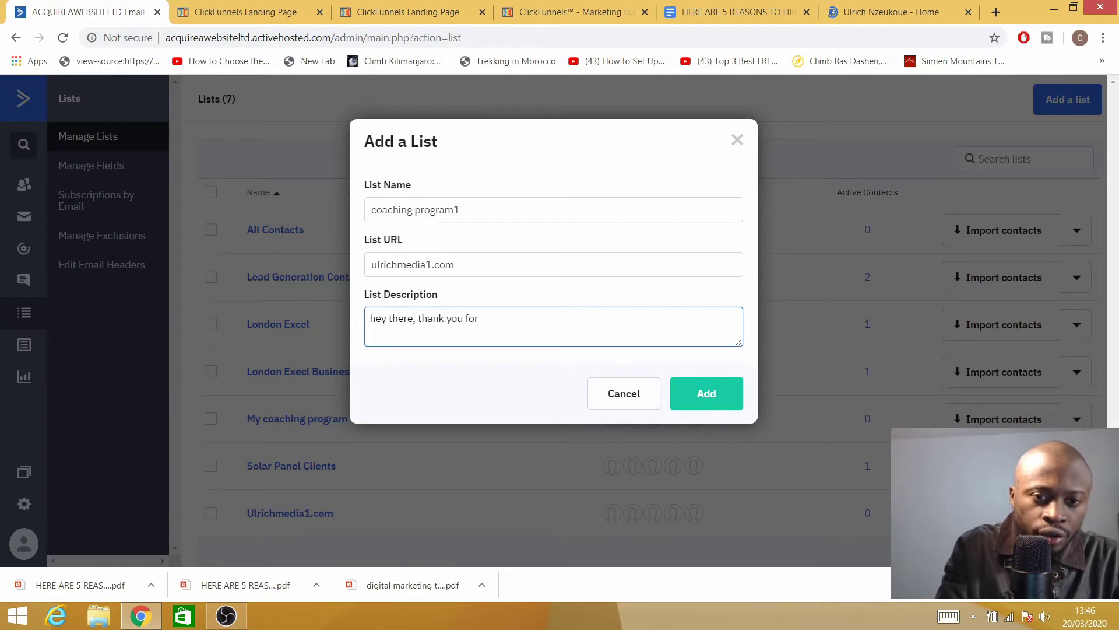
text( subscri)
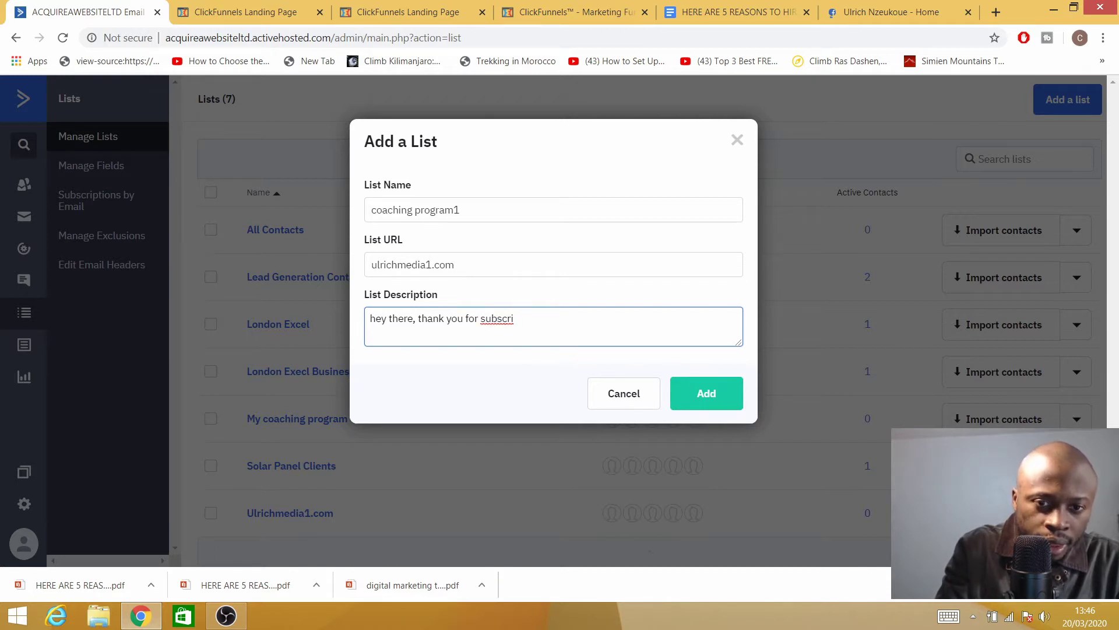
text(bing yp)
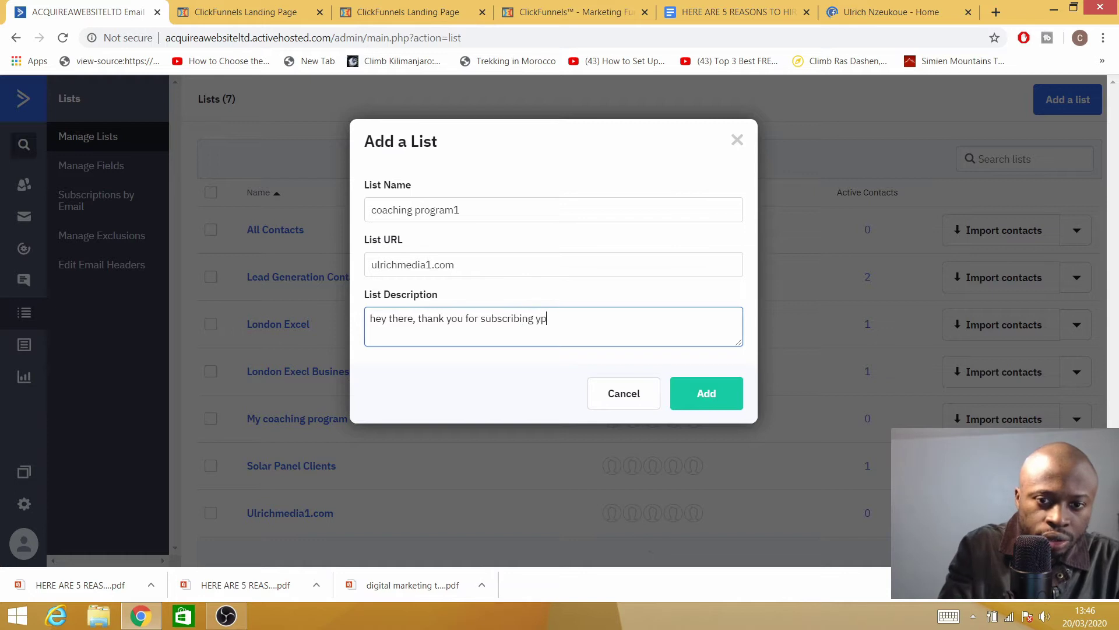
key(BackSpace)
key(BackSpace)
text(to o)
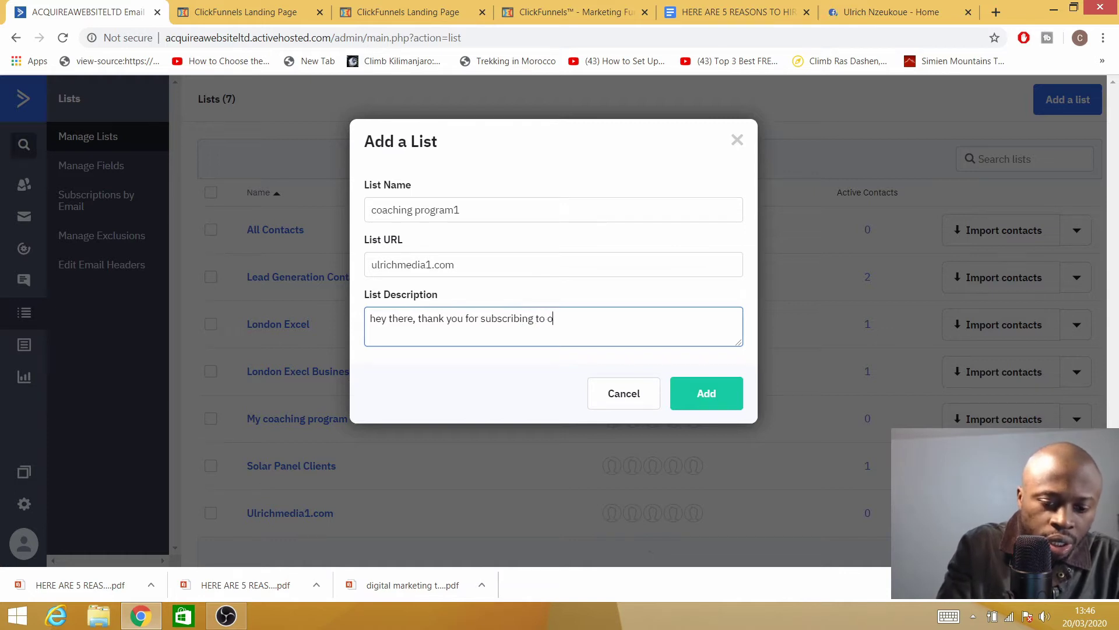
text(ur email)
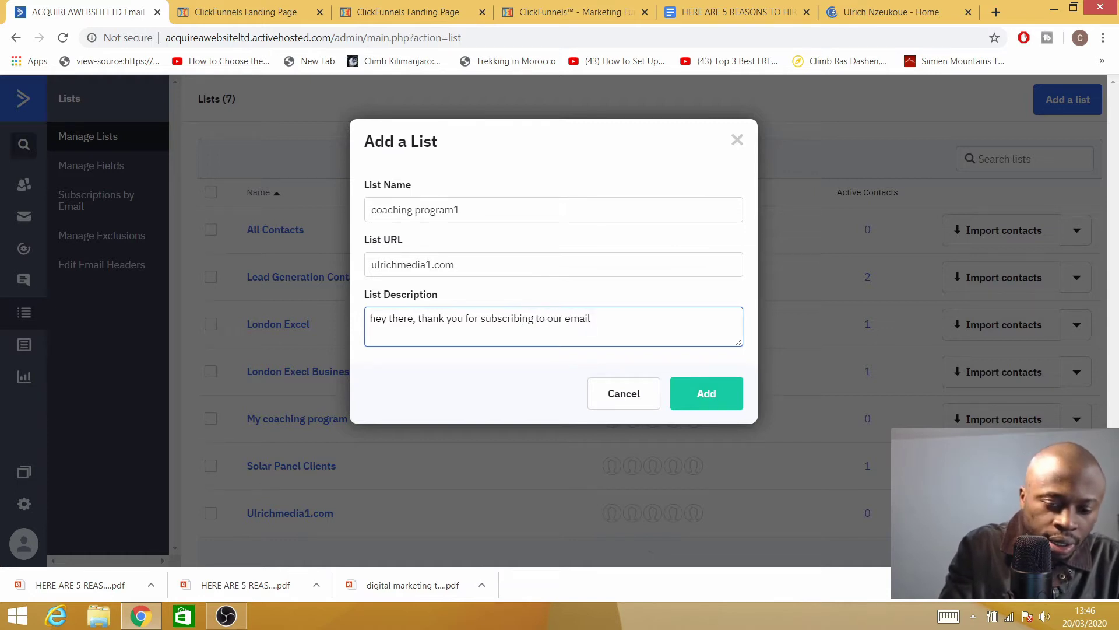
text( list, )
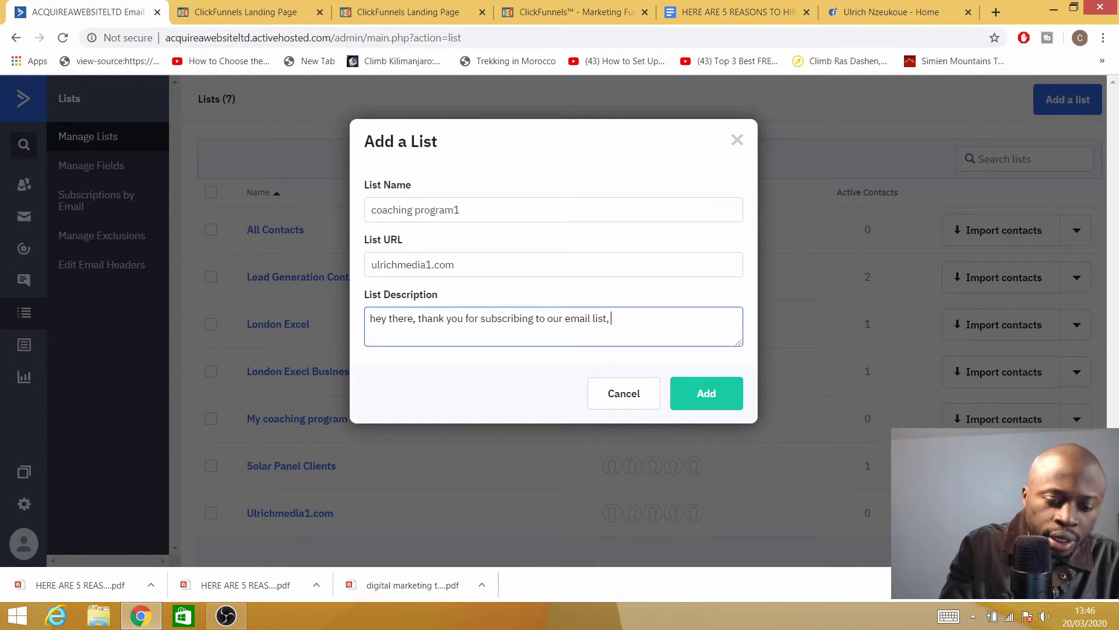
Step: Complete the description with "you are receiving this email because you opted in to our newsletter" and add the list
text(you are r)
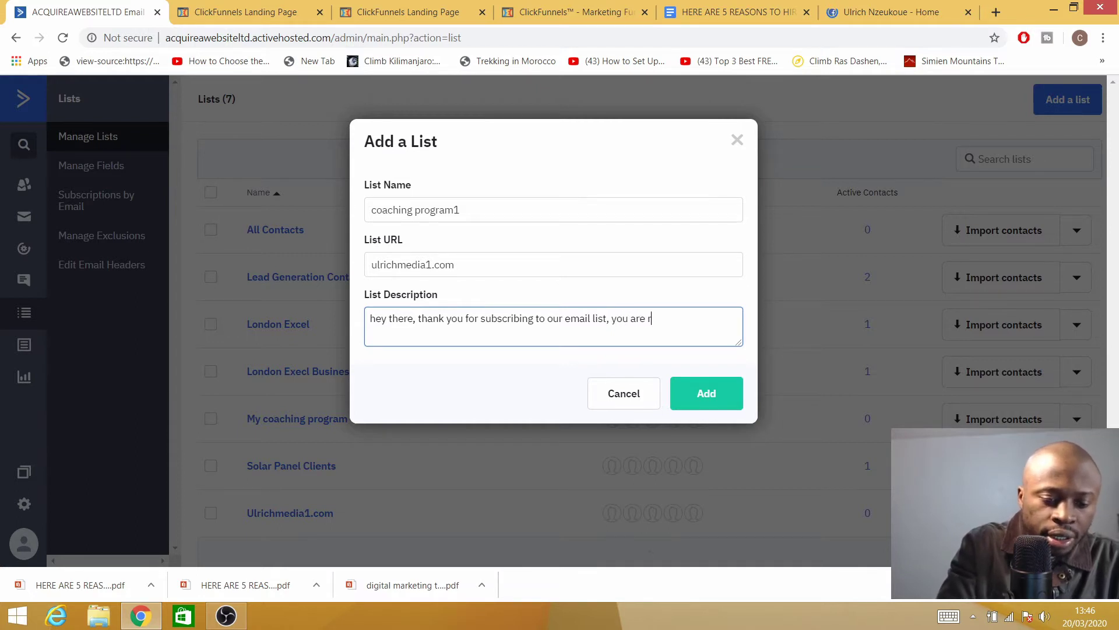
text(eceiving)
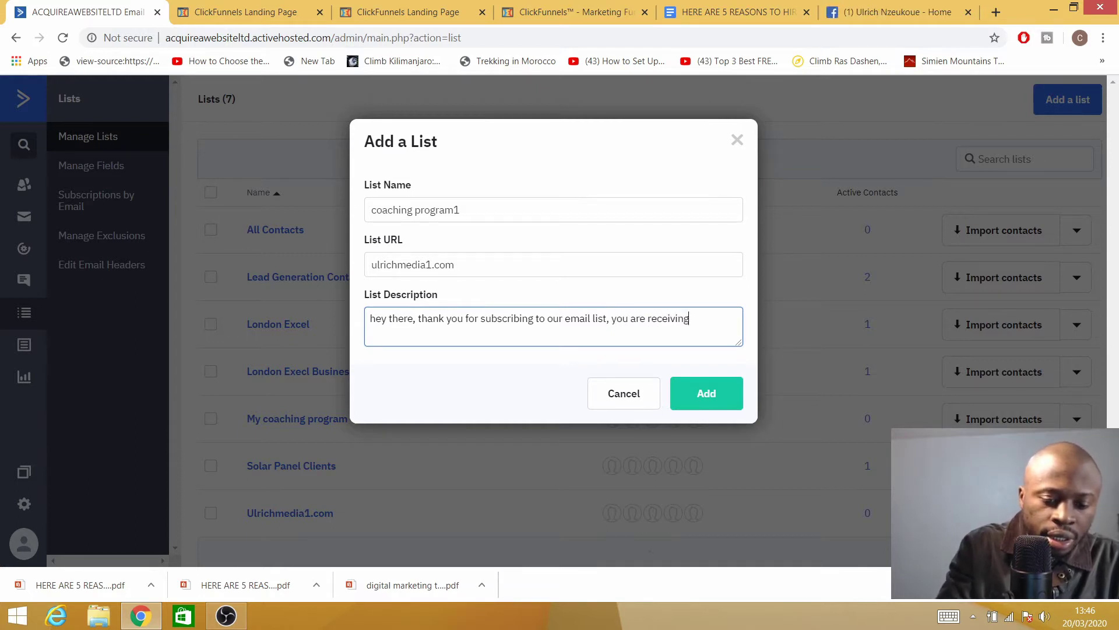
text( this email)
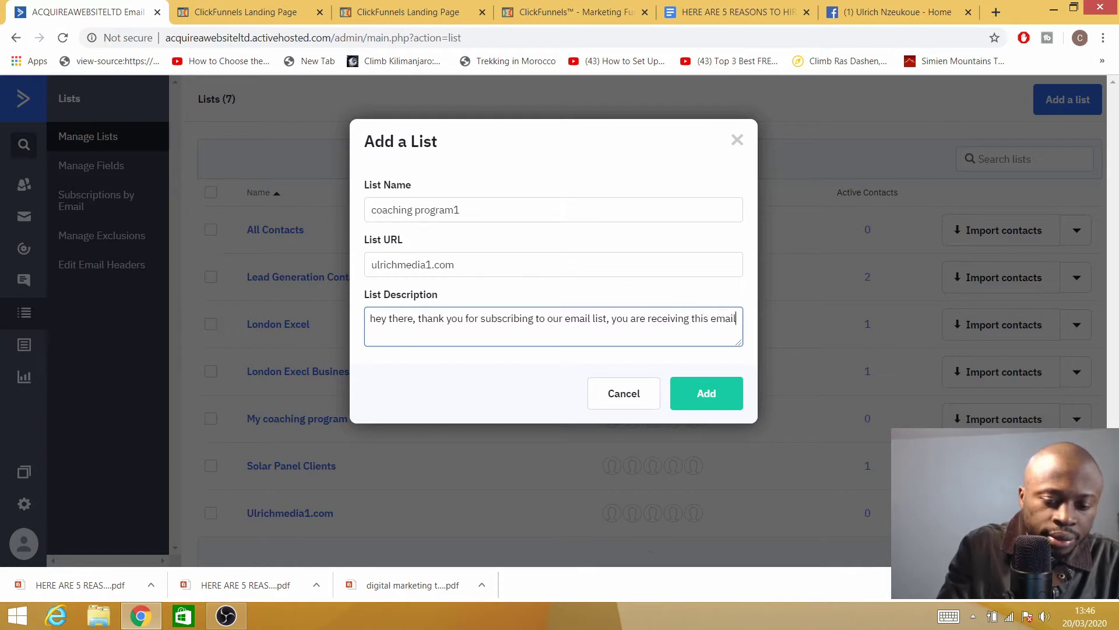
text( because)
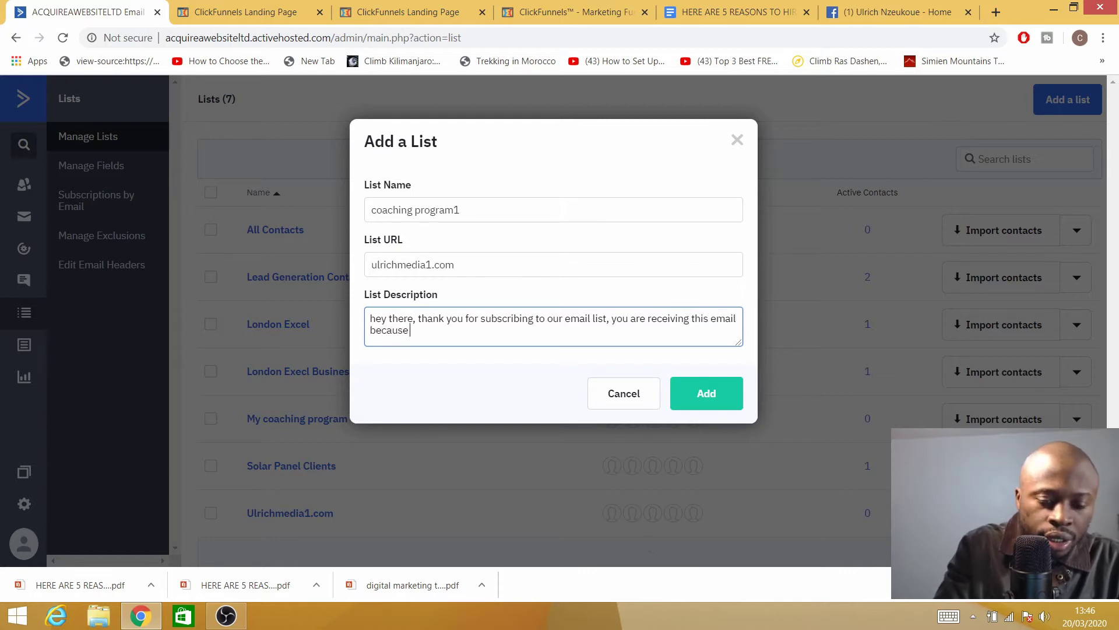
text( you i)
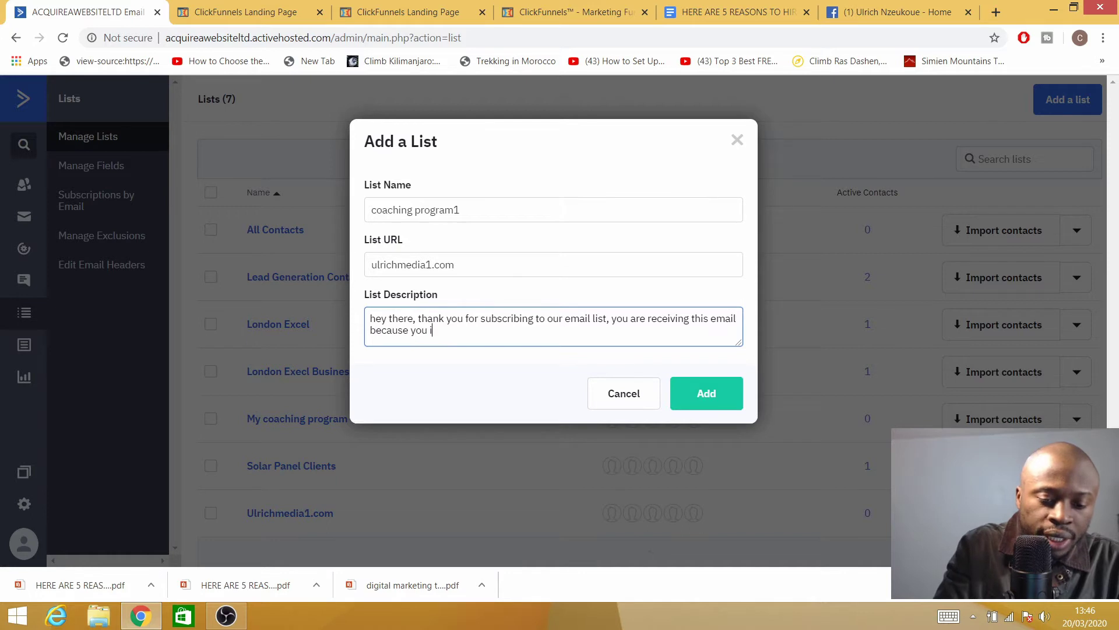
key(BackSpace)
text(opt)
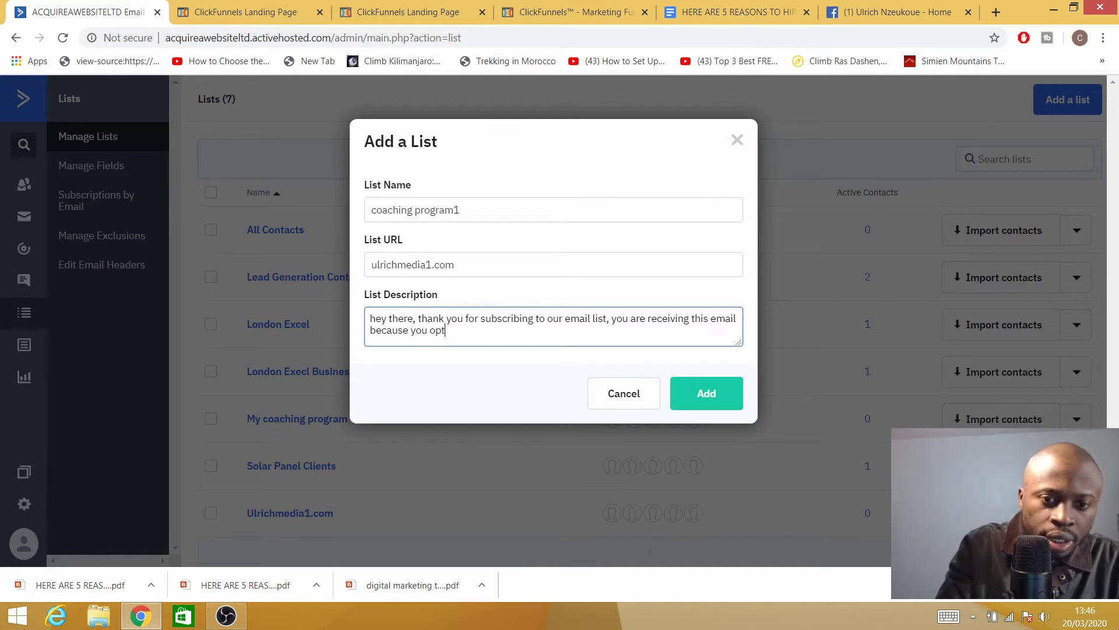
text(ed in to)
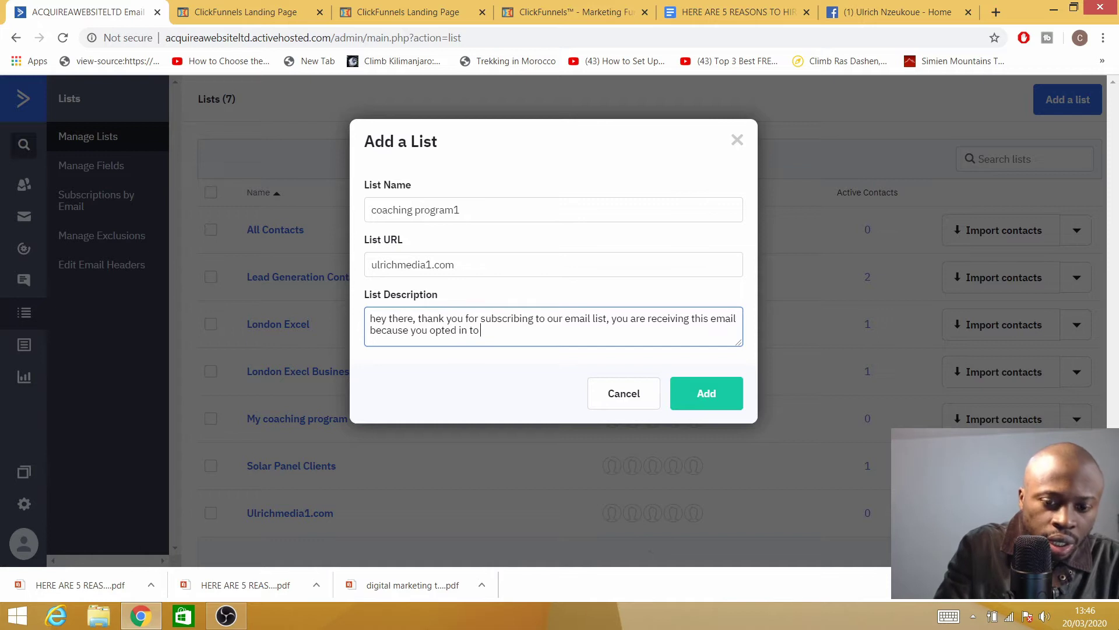
text( our )
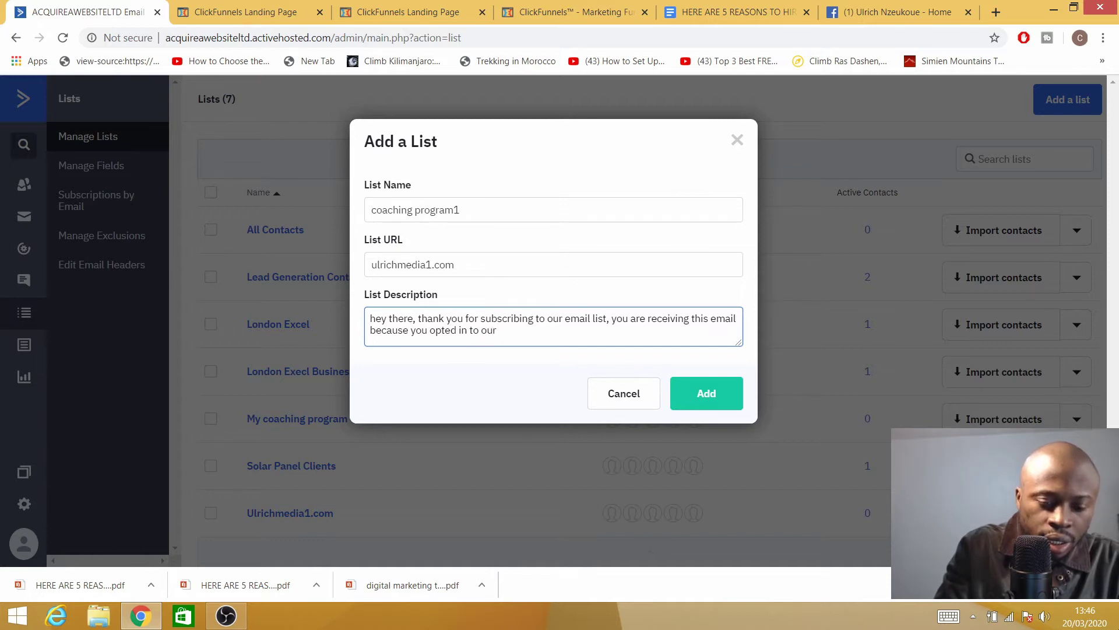
text(new)
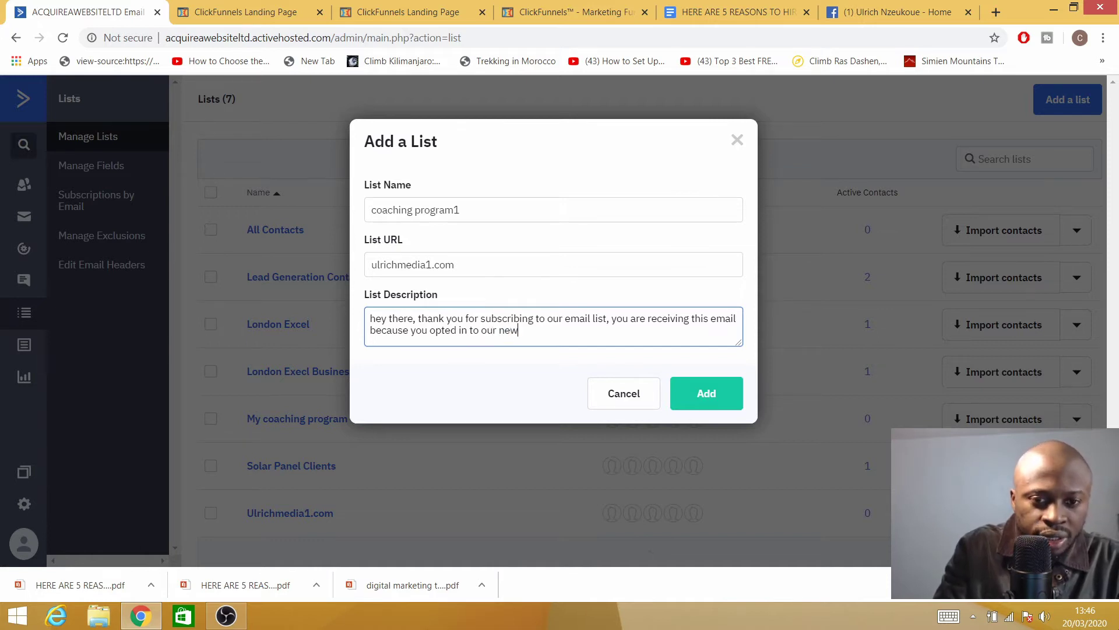
text(setter)
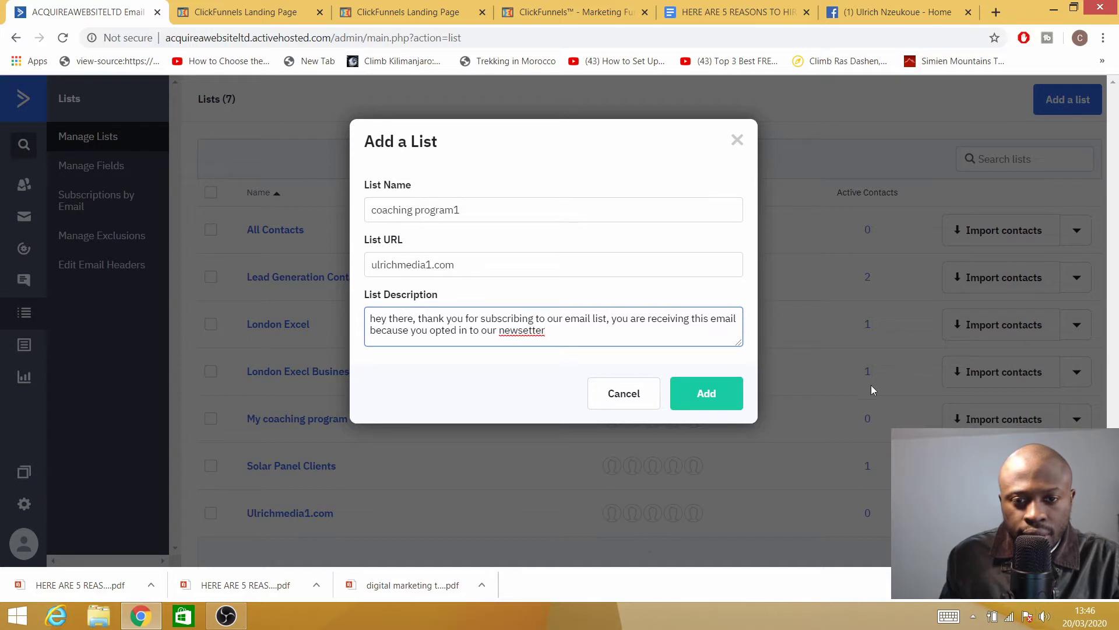
click(526, 330)
text(l)
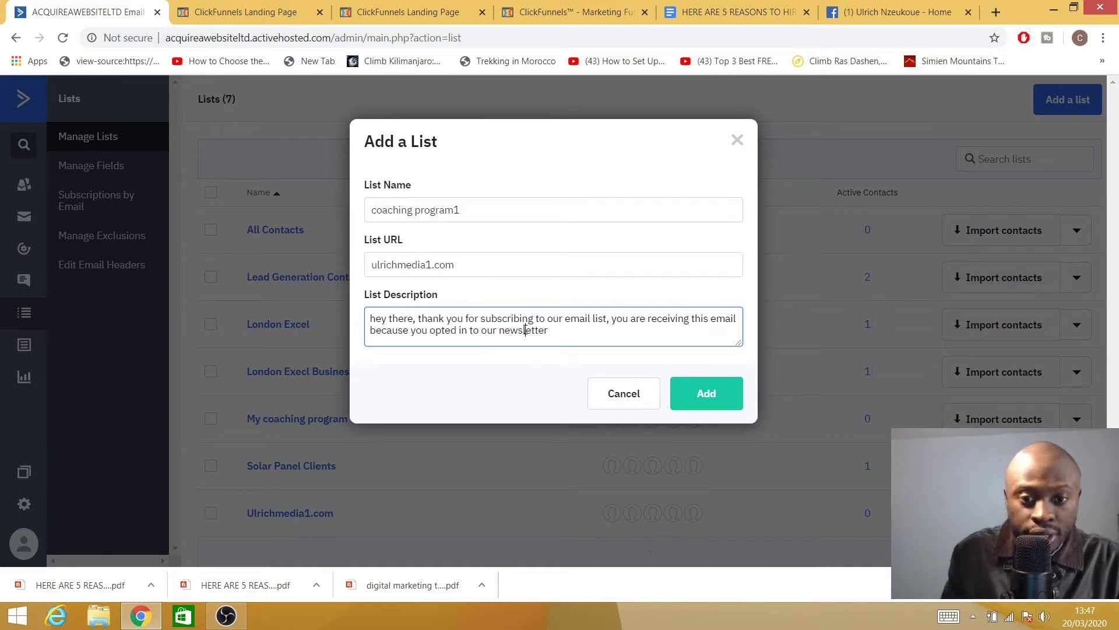
click(698, 398)
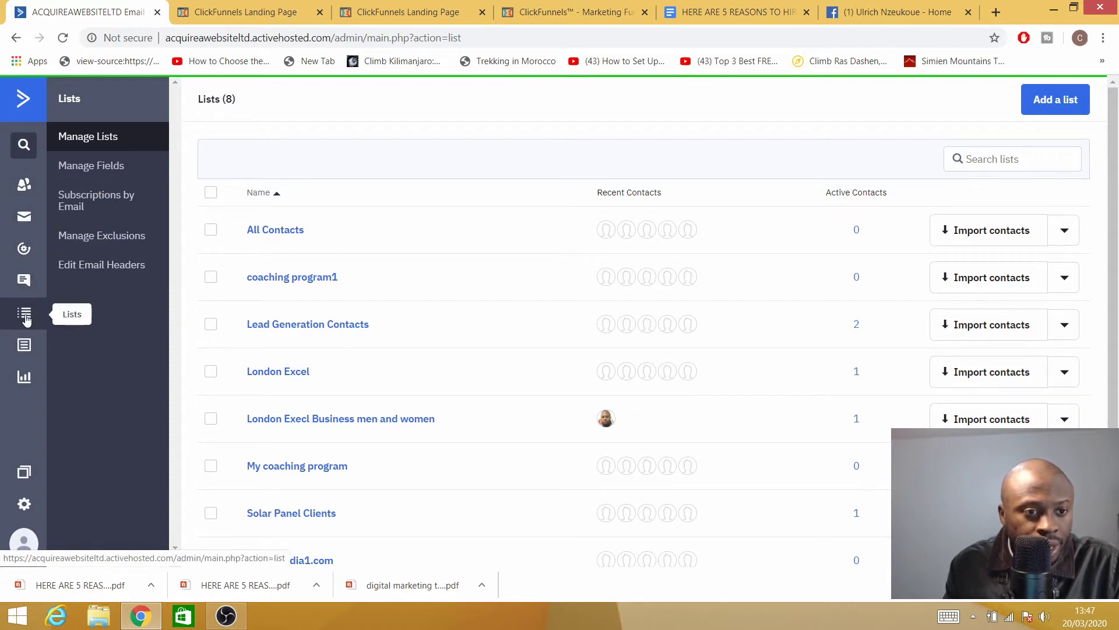
Step: Open the automations overview, then switch to the Google Docs article on hiring a marketing agency and look through its sections
click(23, 249)
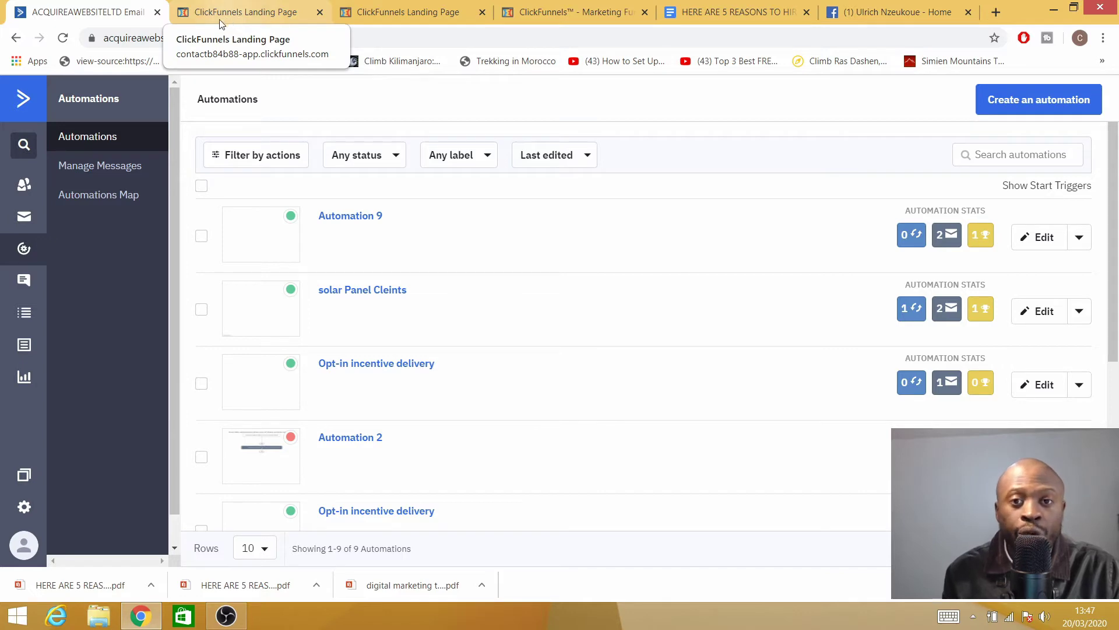
click(742, 11)
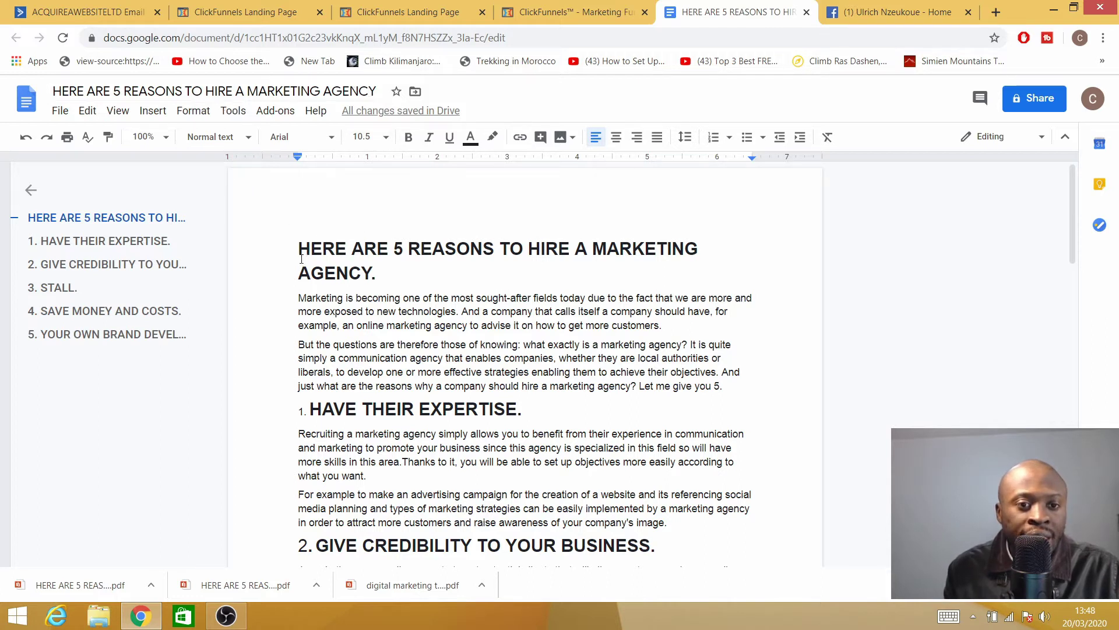
drag(298, 249, 365, 314)
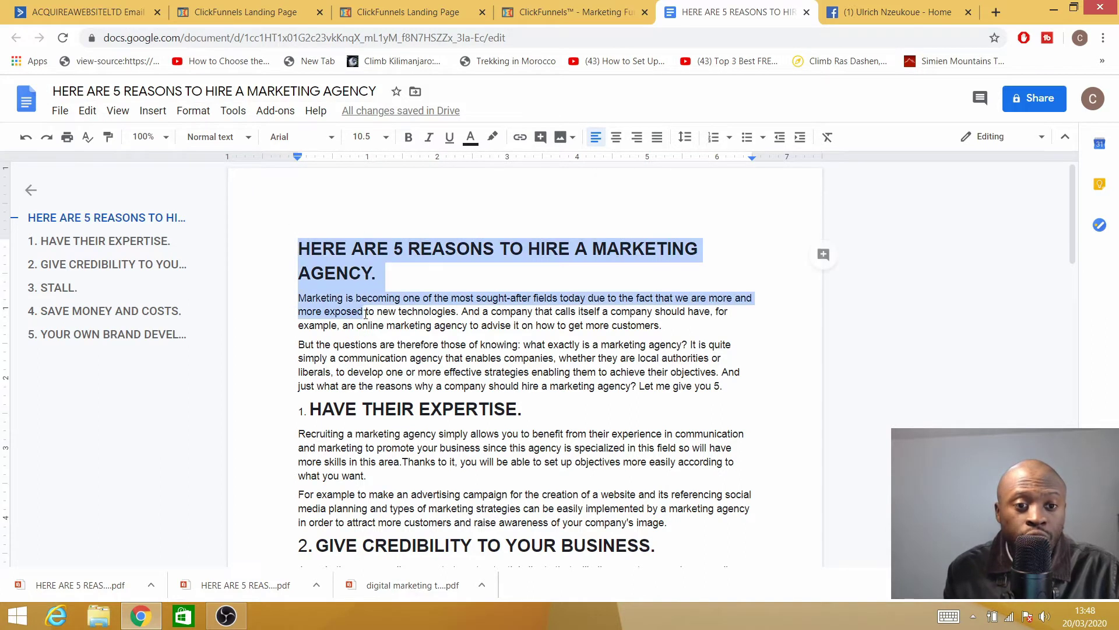
click(429, 350)
scroll(408, 338, down, 10)
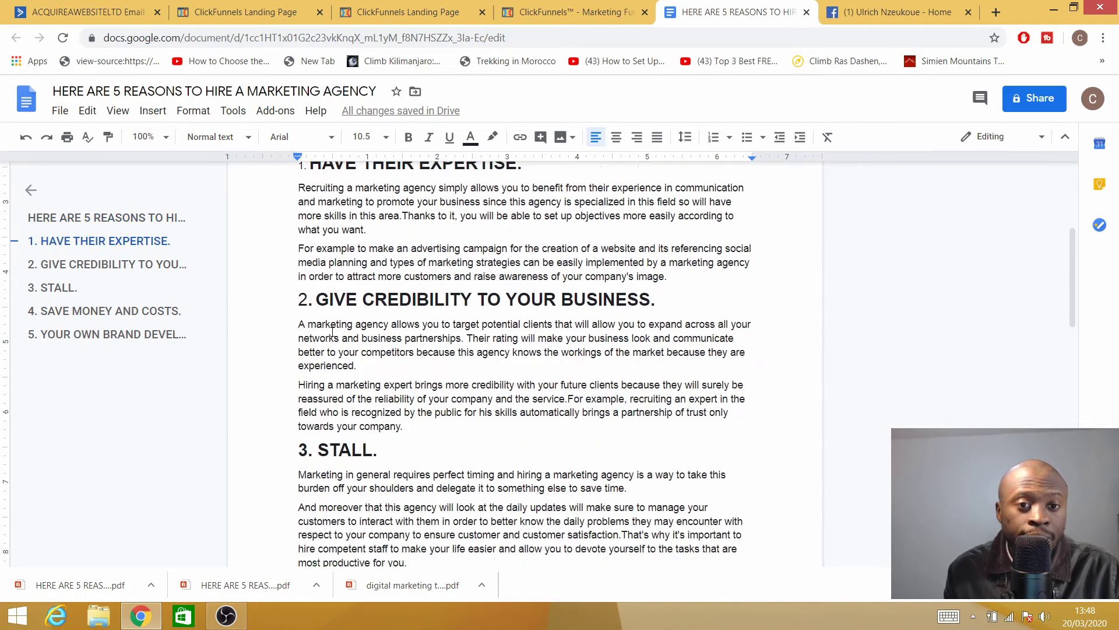
scroll(416, 301, down, 10)
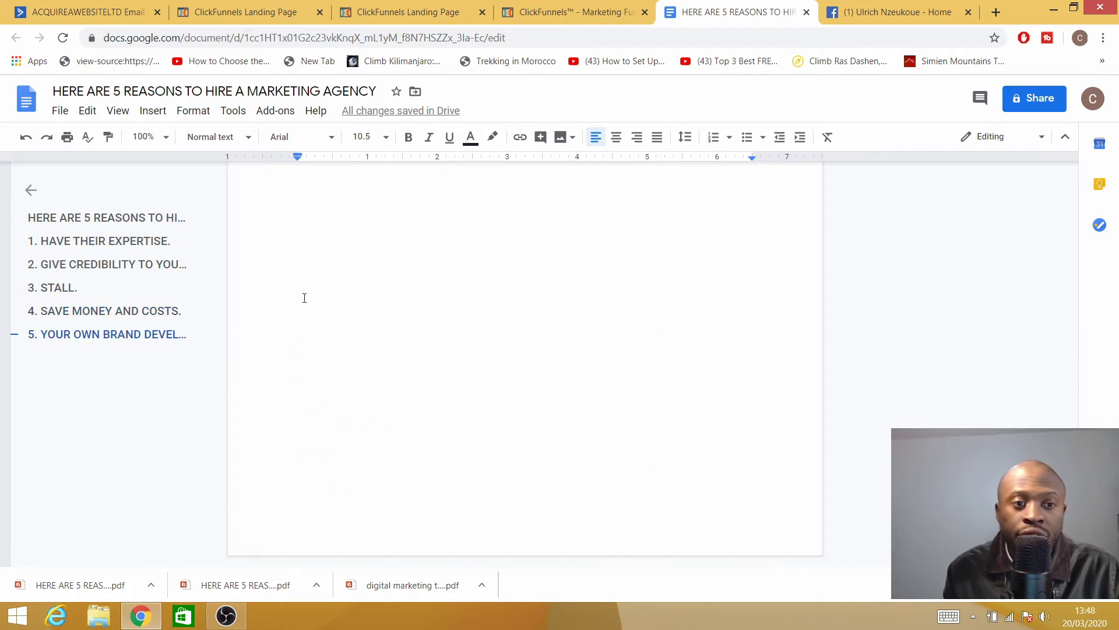
Step: Examine the article's available download formats and the document files on the desktop, then return to the browser
click(59, 110)
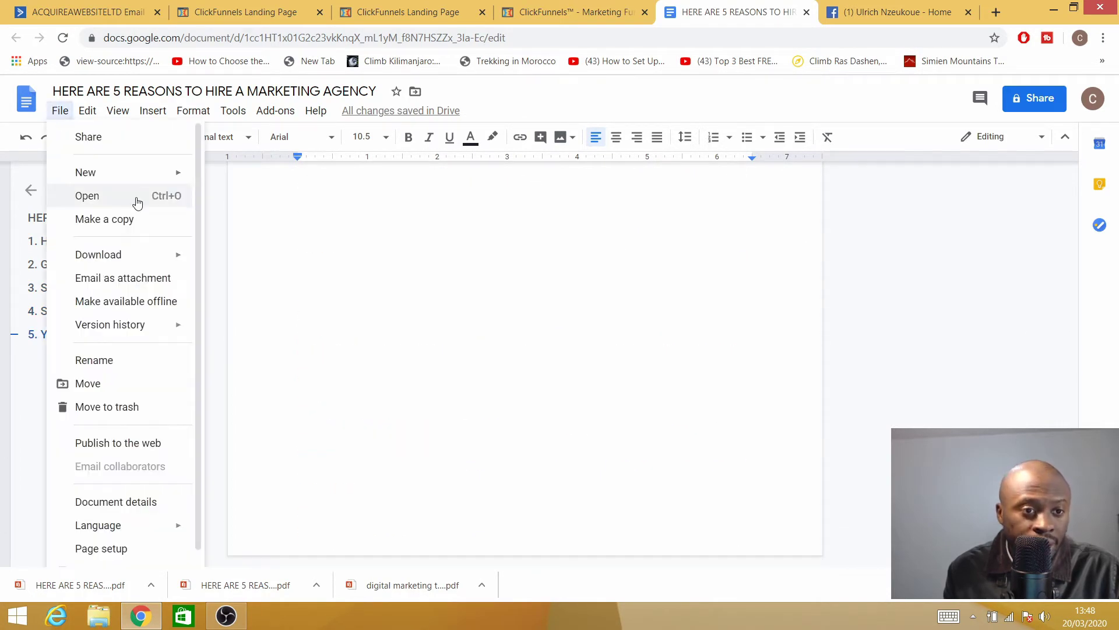
mouse_move(187, 258)
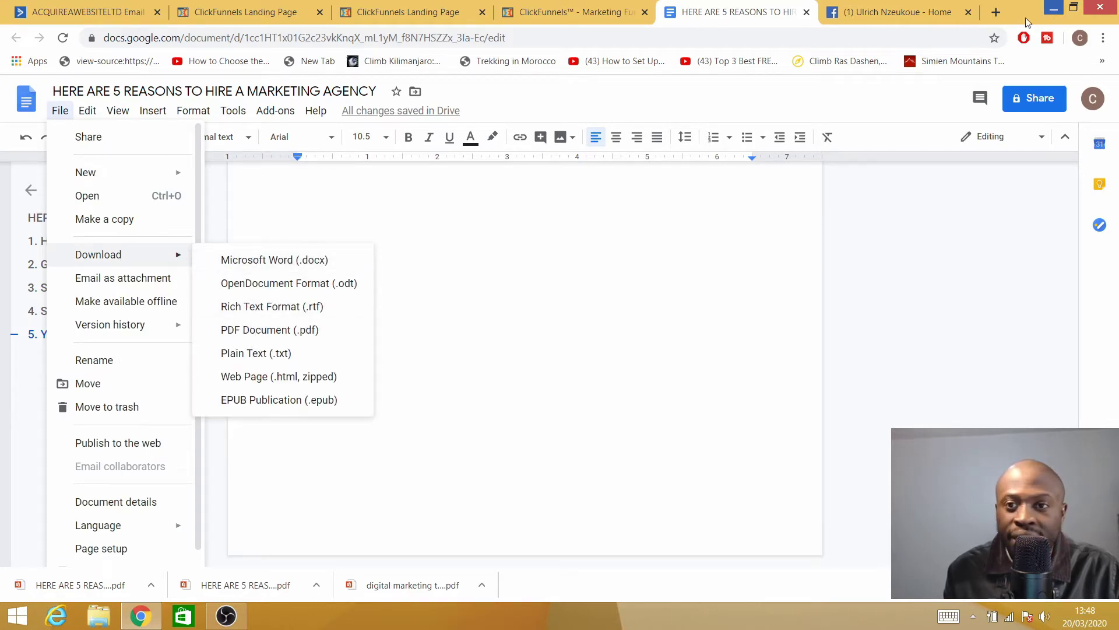
click(1053, 12)
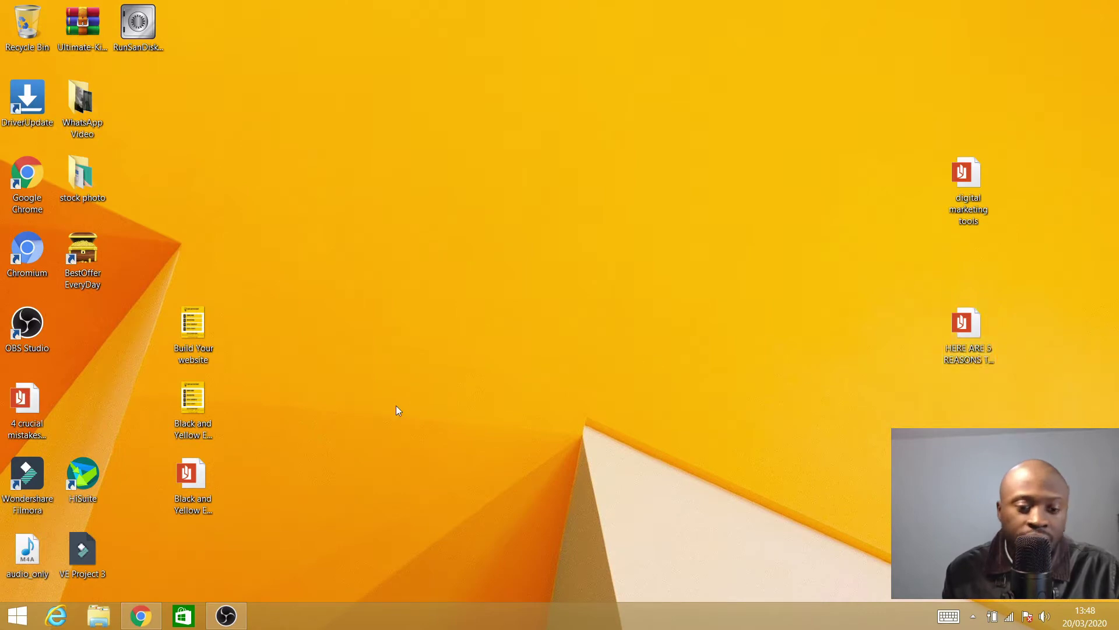
mouse_move(138, 617)
click(153, 551)
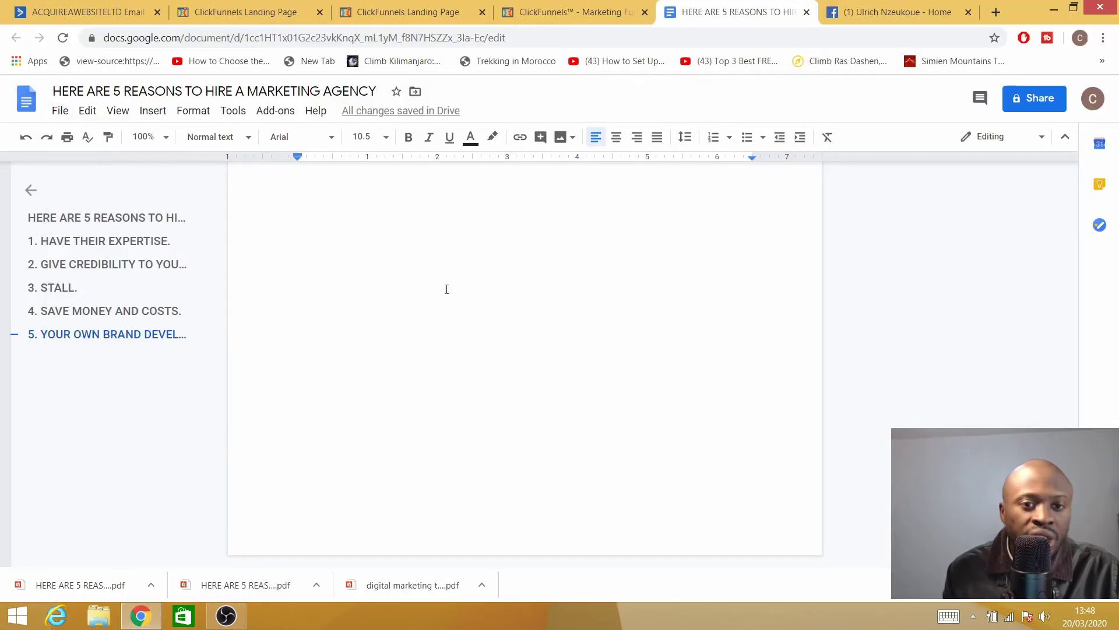
Step: Switch to ClickFunnels, go to the digital assets in the account settings, and start adding a new asset
click(568, 16)
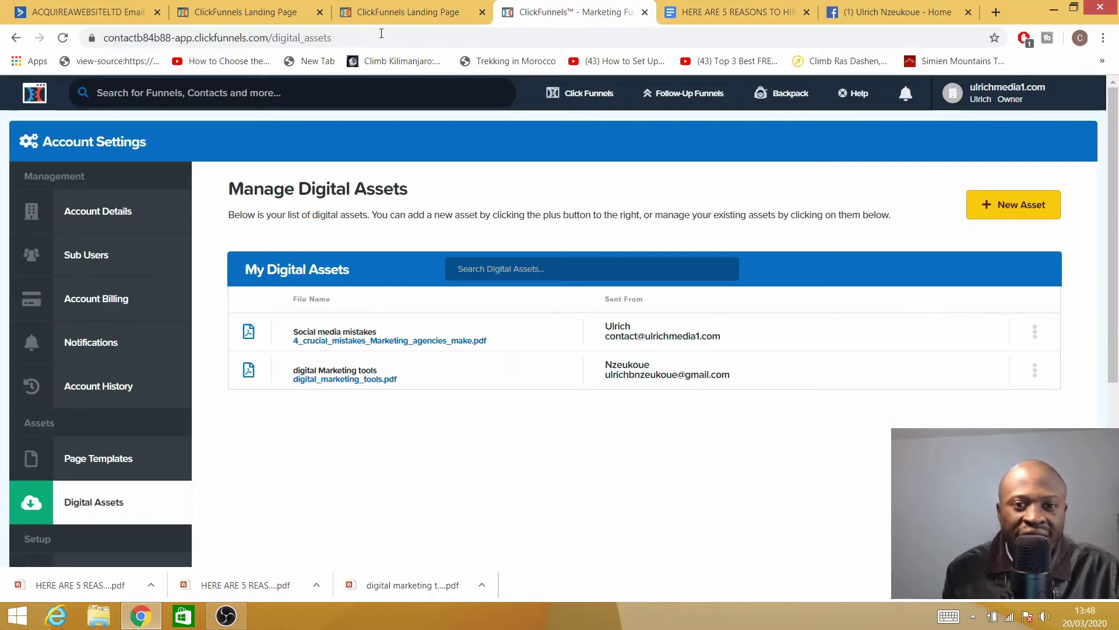
click(404, 10)
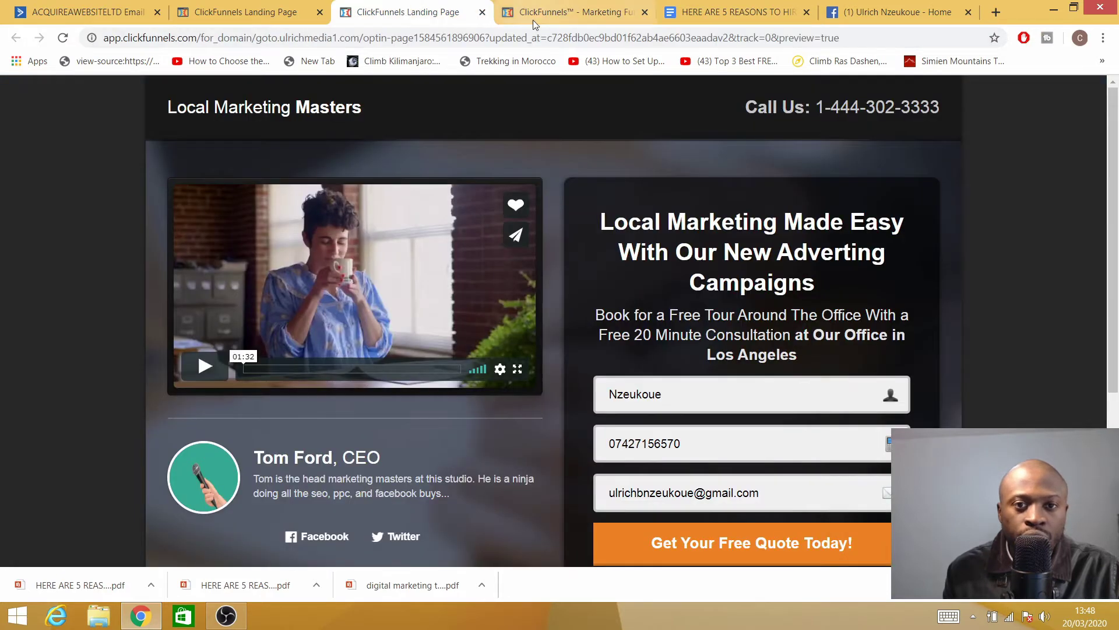
click(560, 17)
click(1040, 107)
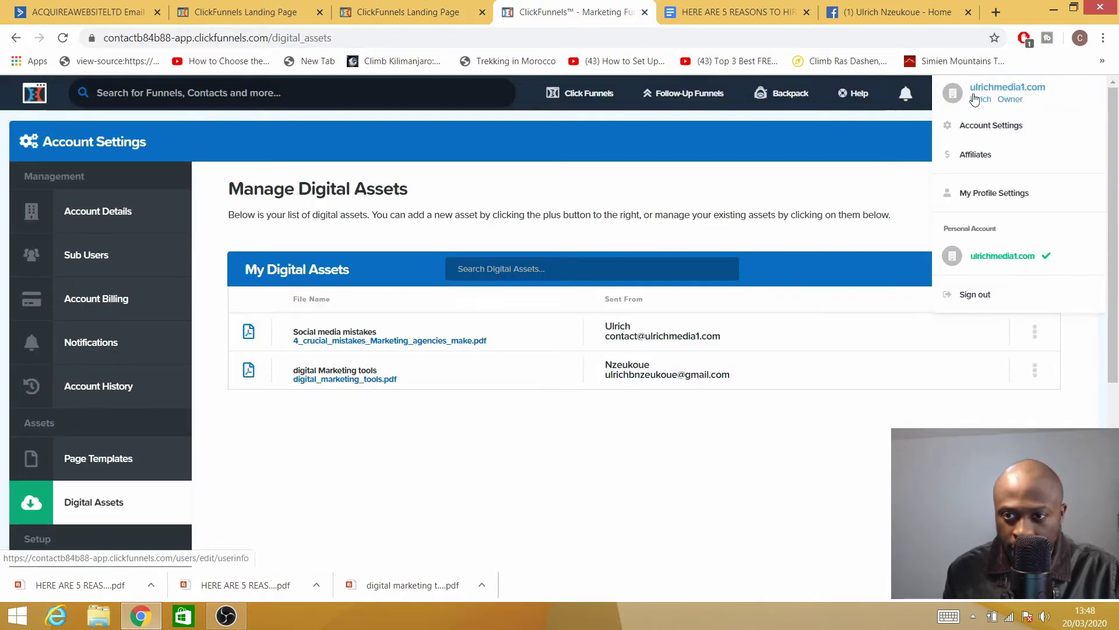
click(982, 124)
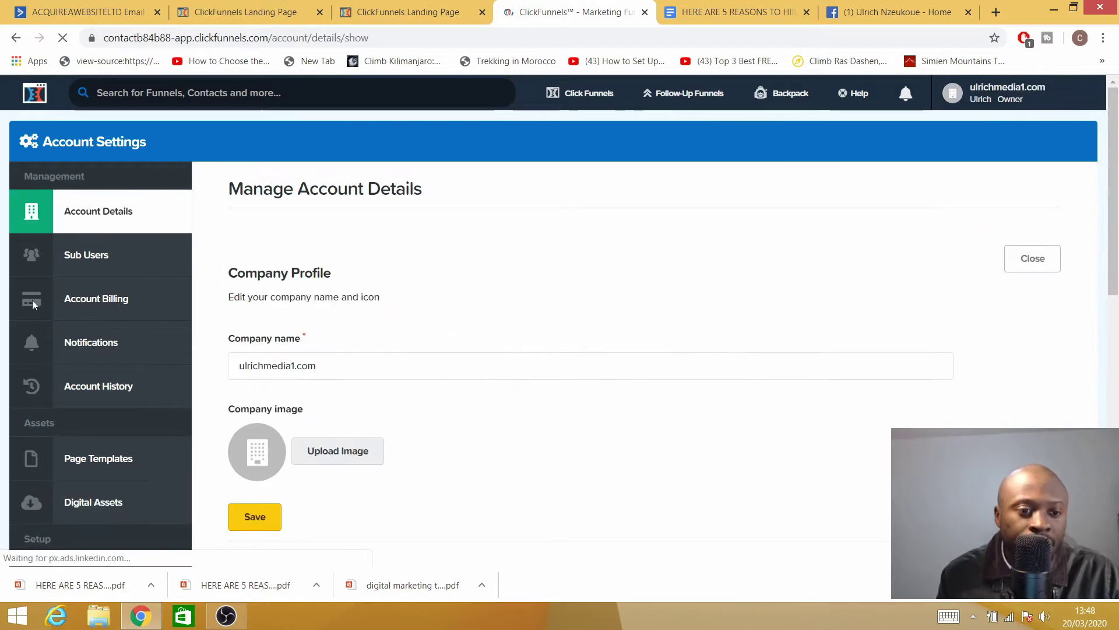
scroll(115, 394, down, 5)
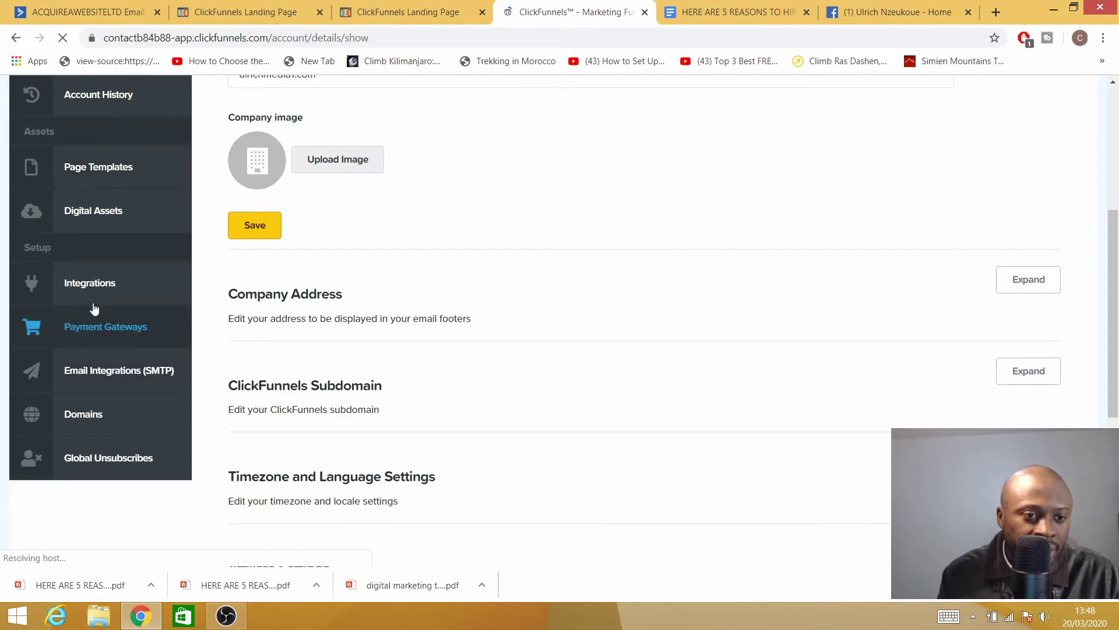
scroll(105, 355, up, 3)
scroll(104, 355, up, 2)
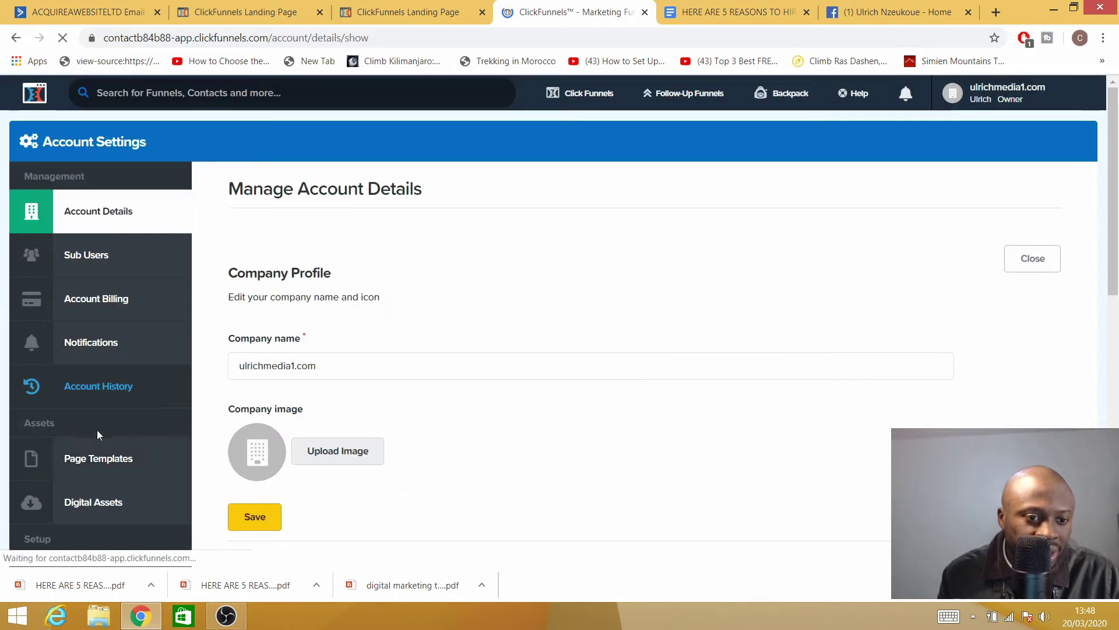
click(90, 505)
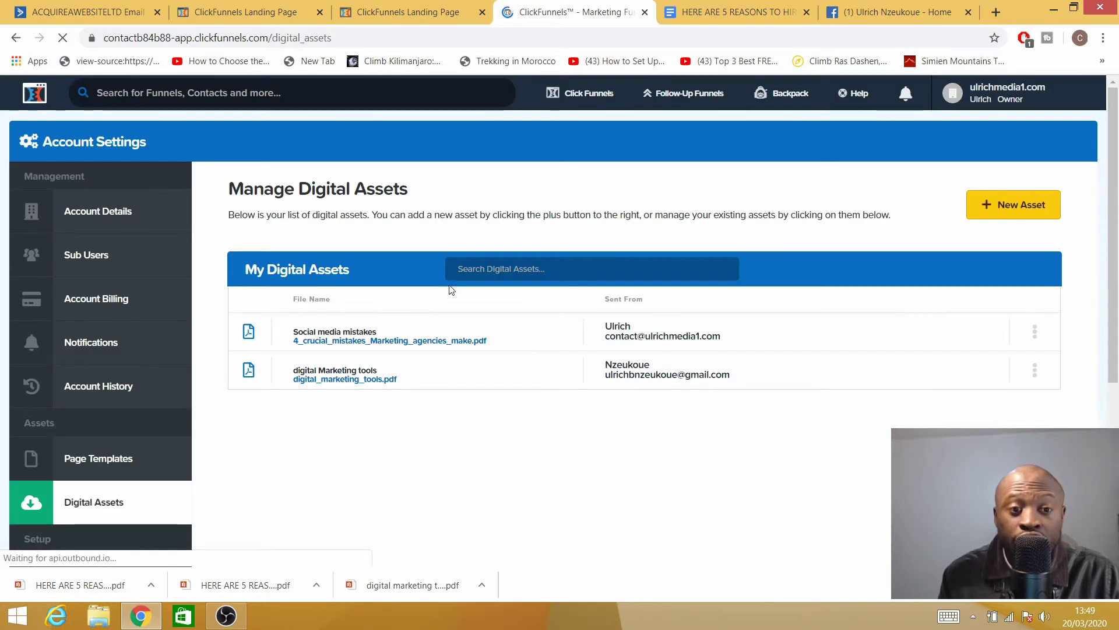
click(1014, 206)
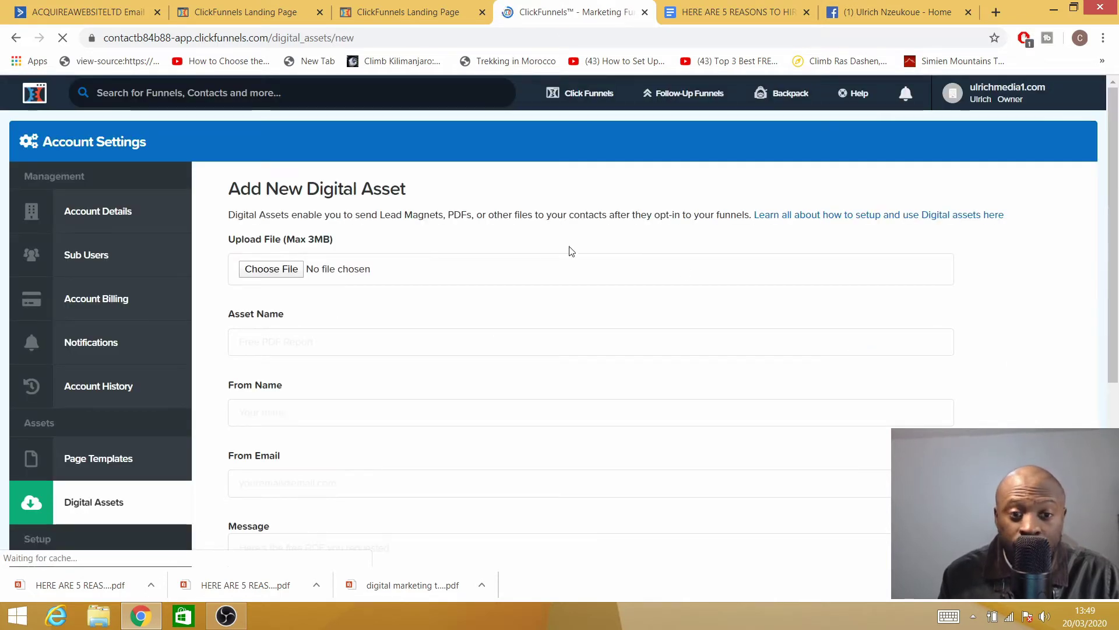
Step: Choose the desktop file "HERE ARE 5 REASONS TO HIRE A MARKETING AGENCY (1).pdf" as the new asset's upload
click(276, 268)
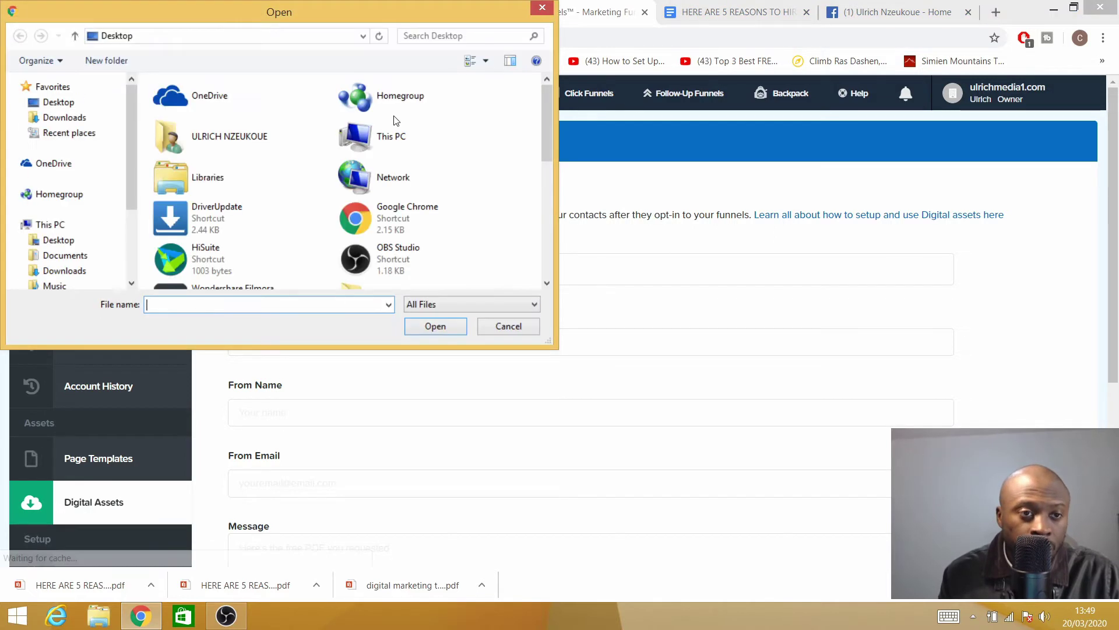
click(58, 102)
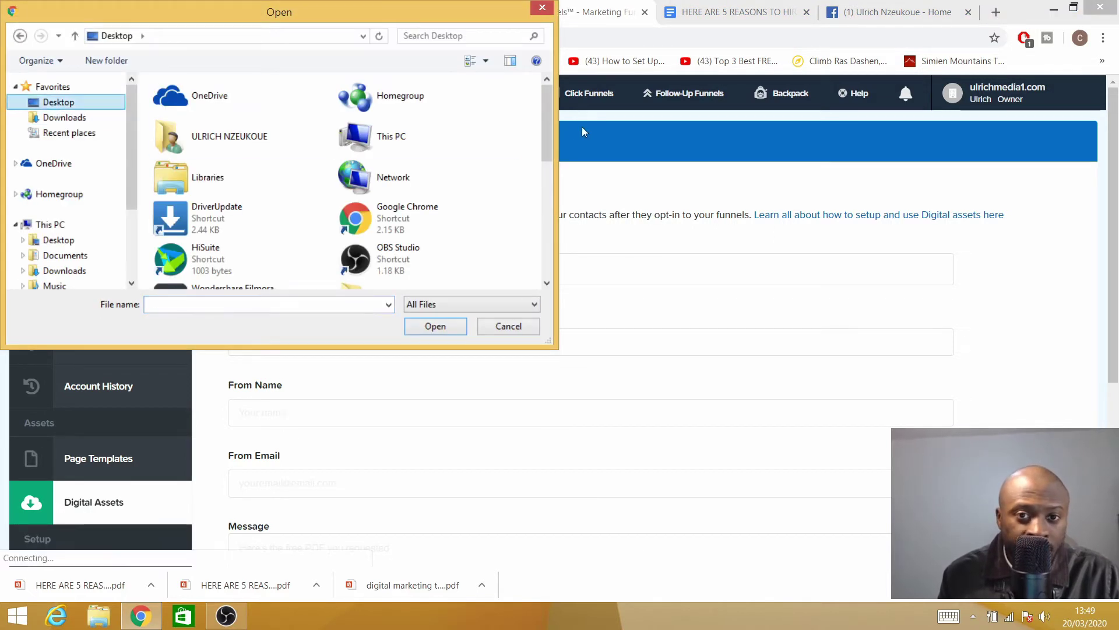
drag(546, 129, 538, 227)
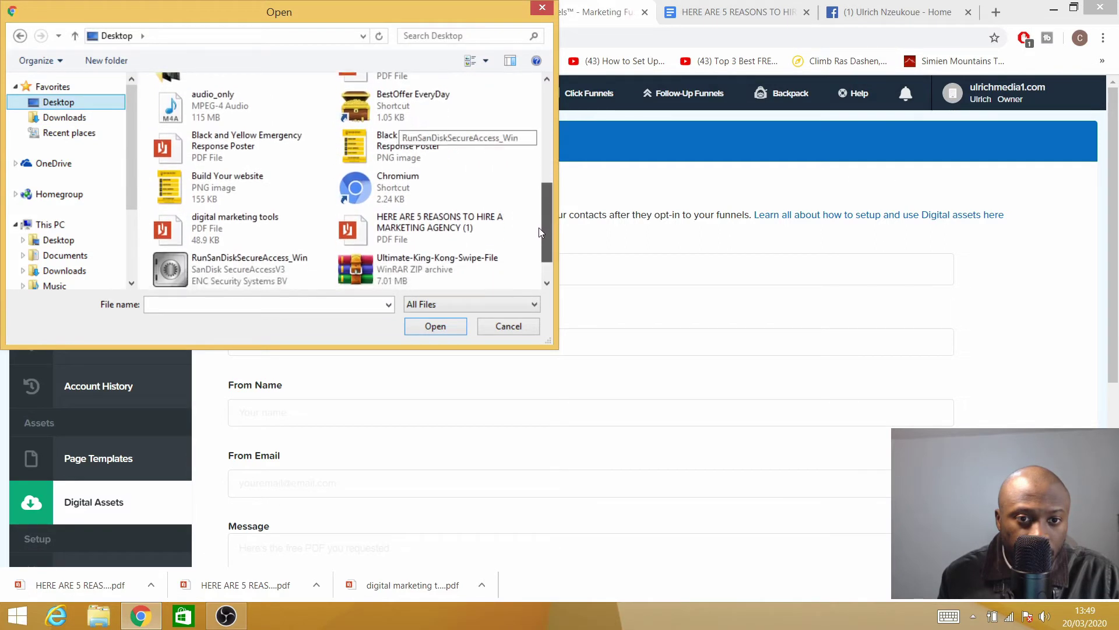
click(431, 224)
click(429, 330)
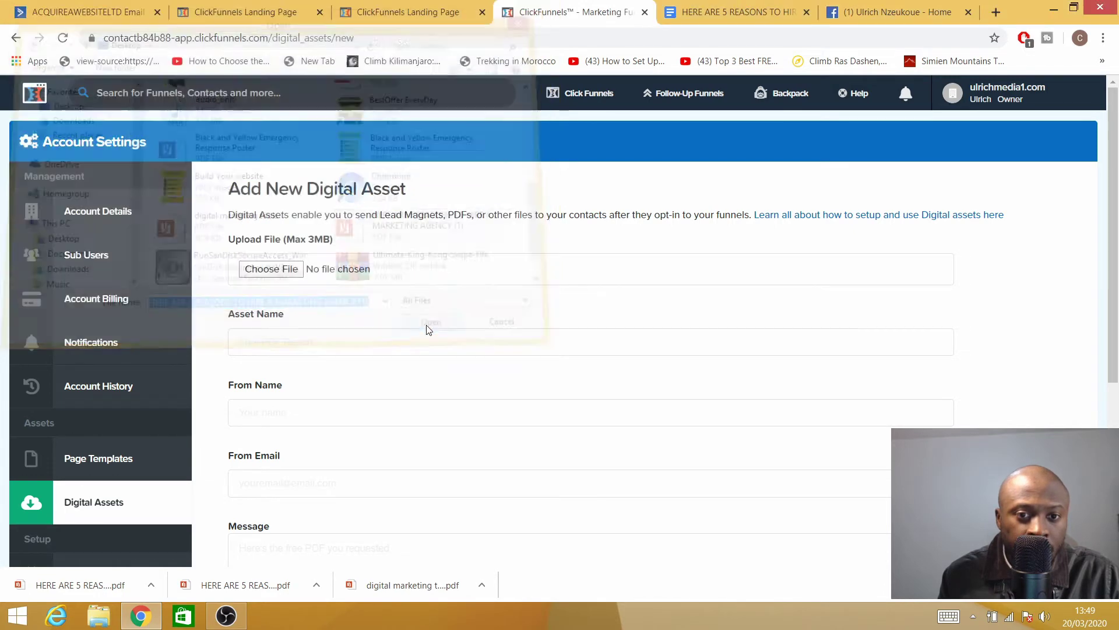
Step: Name the asset "marketing Agencies", fill in the sender's name and e-mail from the saved entry, and add the asset
click(280, 344)
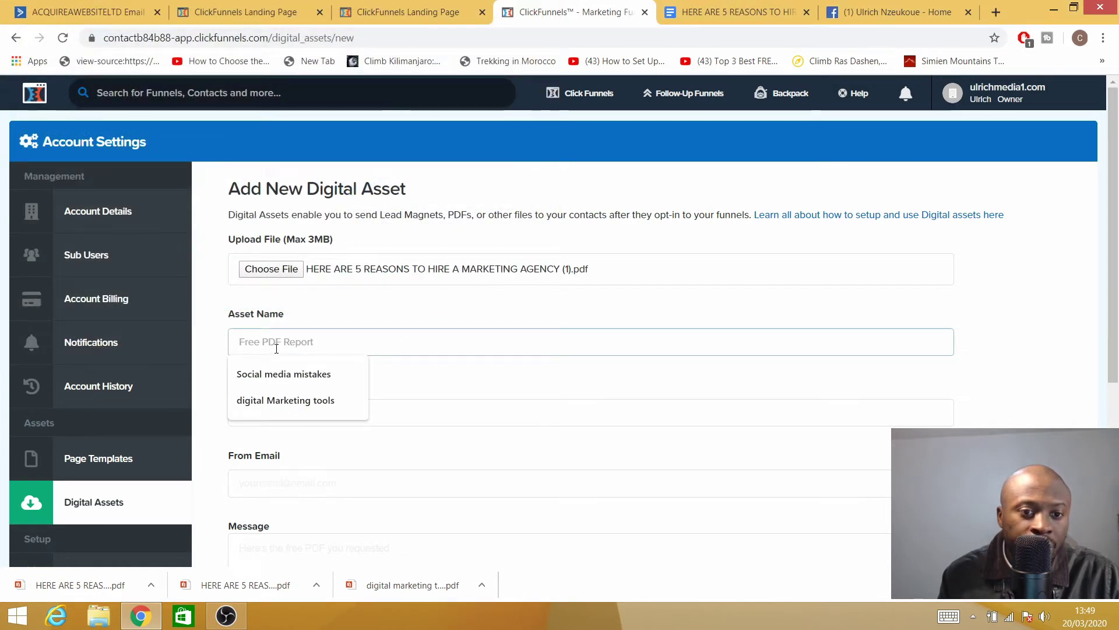
text(ma)
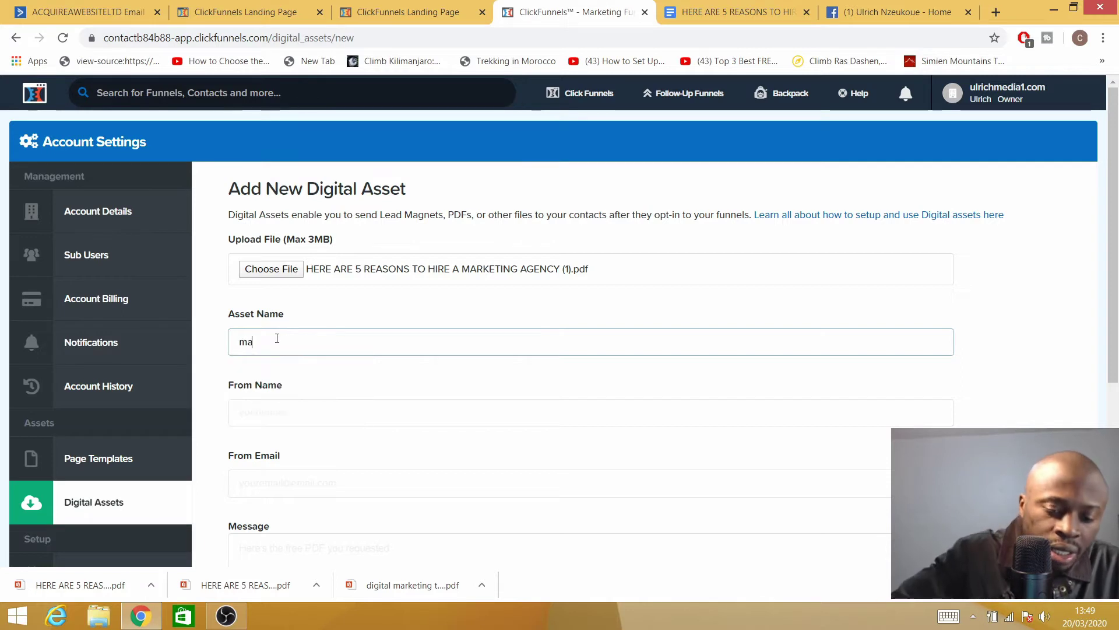
text(rketing )
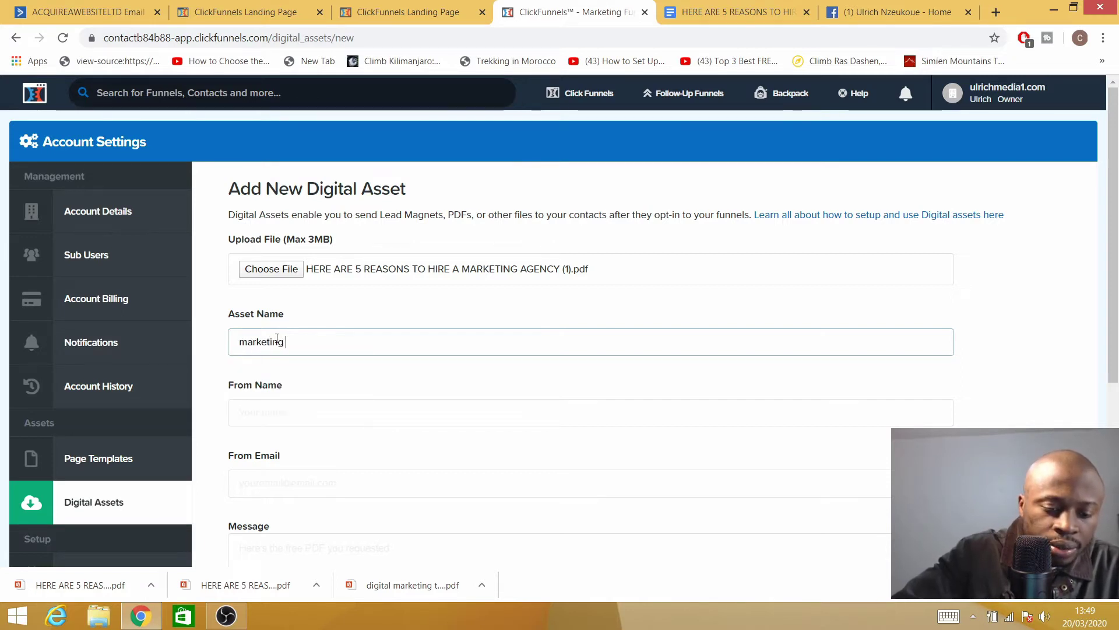
text(Agencies)
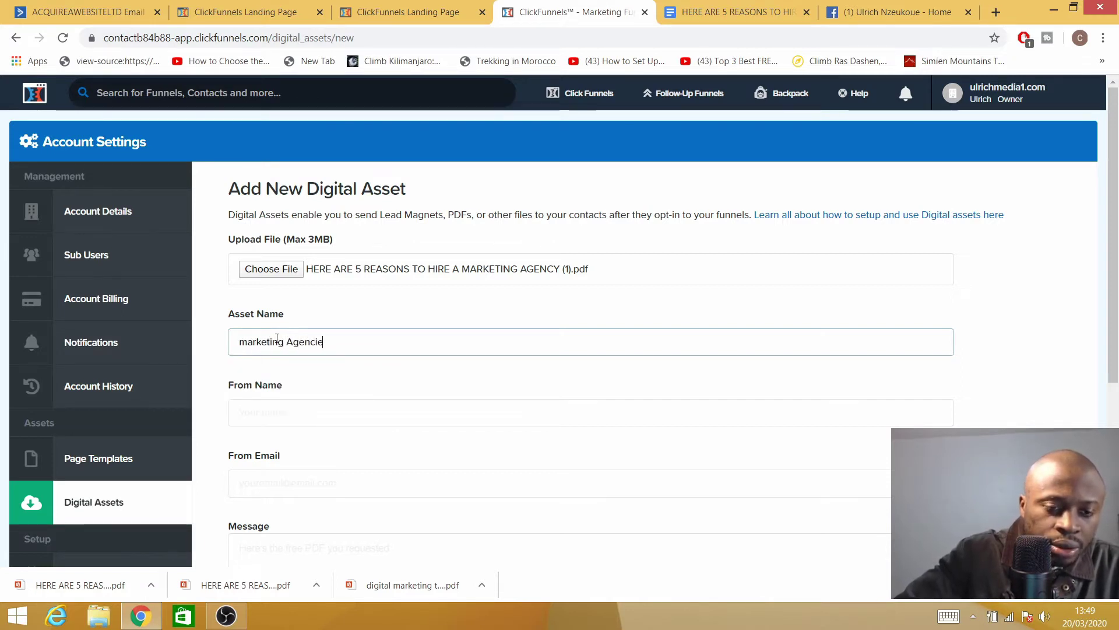
click(272, 417)
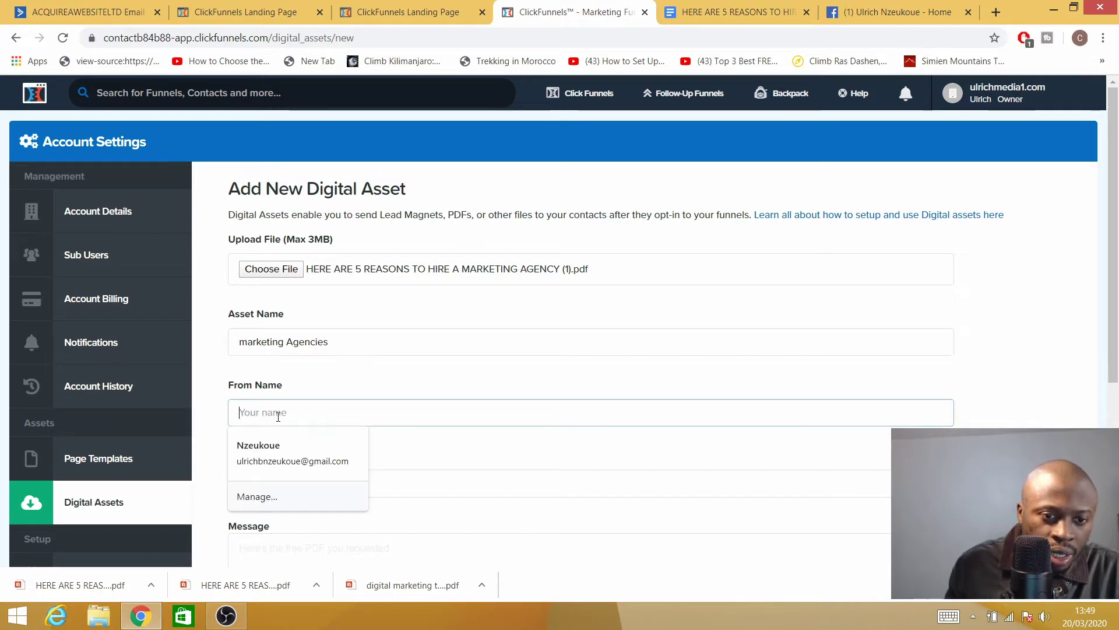
click(277, 446)
scroll(296, 512, down, 5)
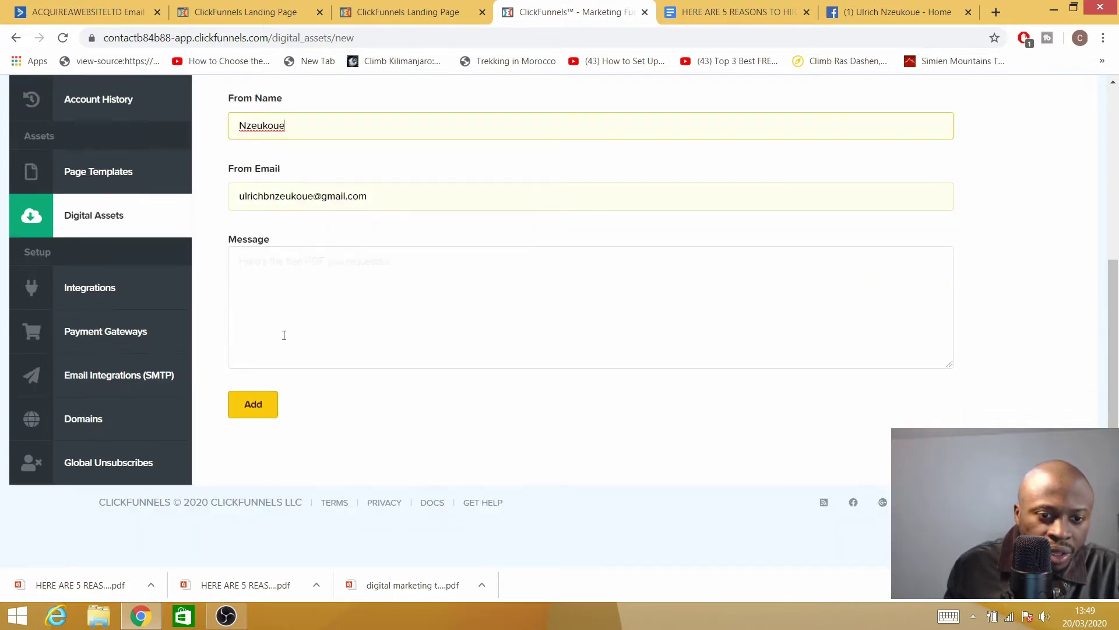
click(253, 405)
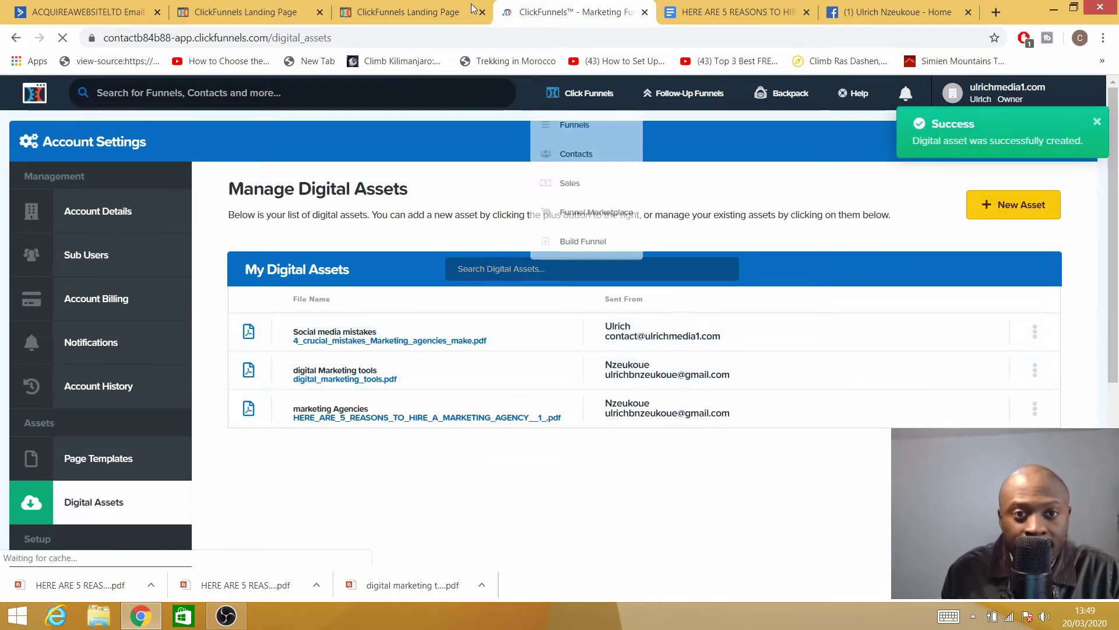
Step: Switch to ActiveCampaign, look through the automation recipes, and create a new automation using Start from Scratch
click(92, 13)
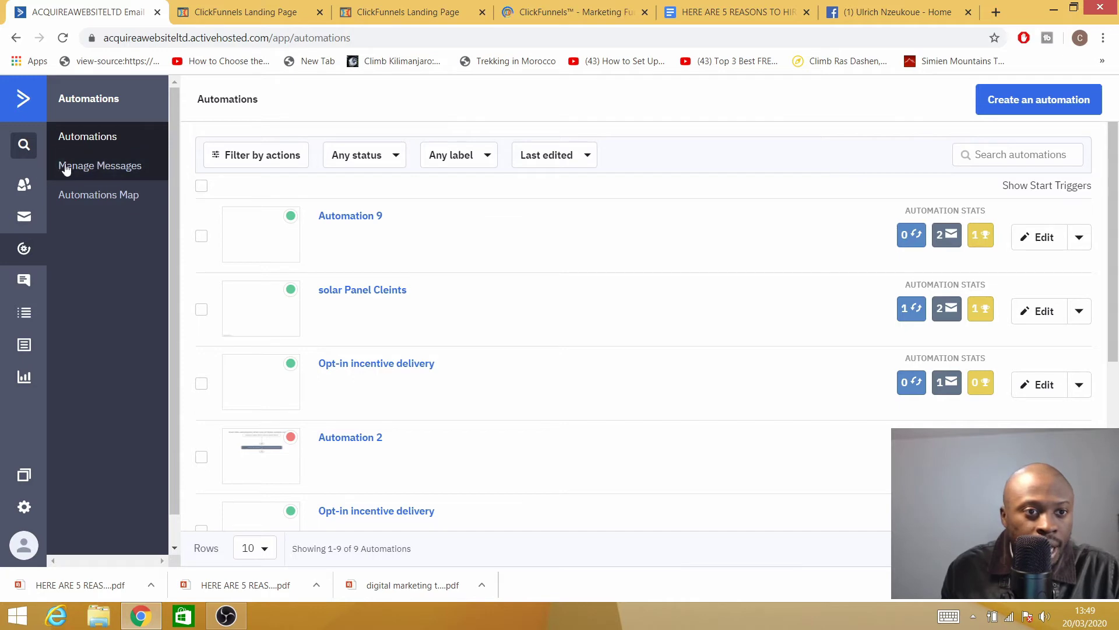
click(1052, 105)
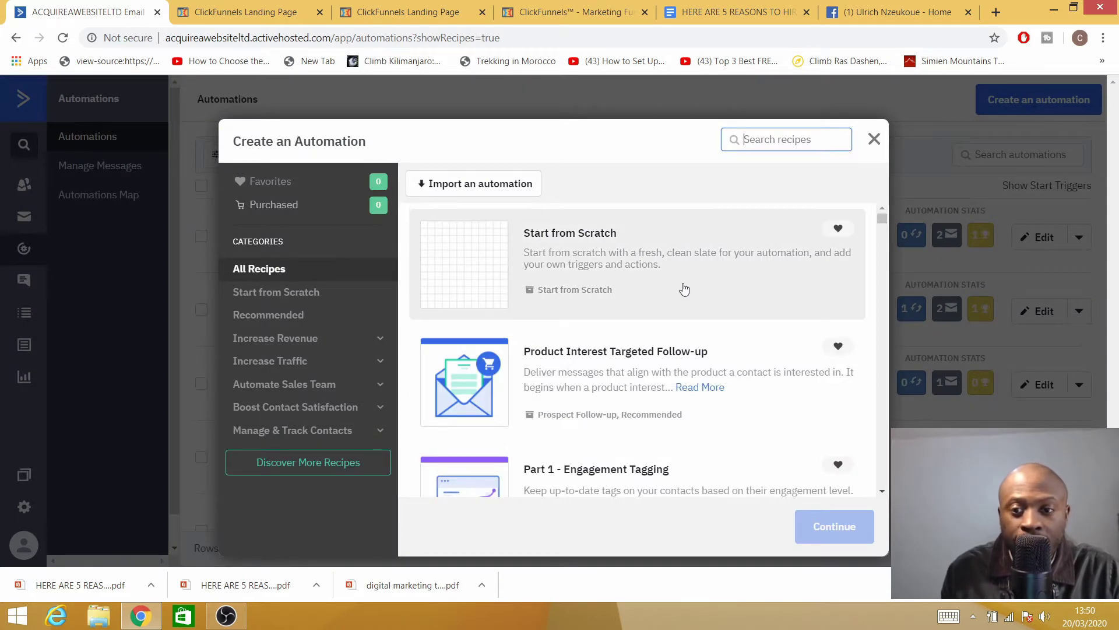
scroll(685, 287, down, 5)
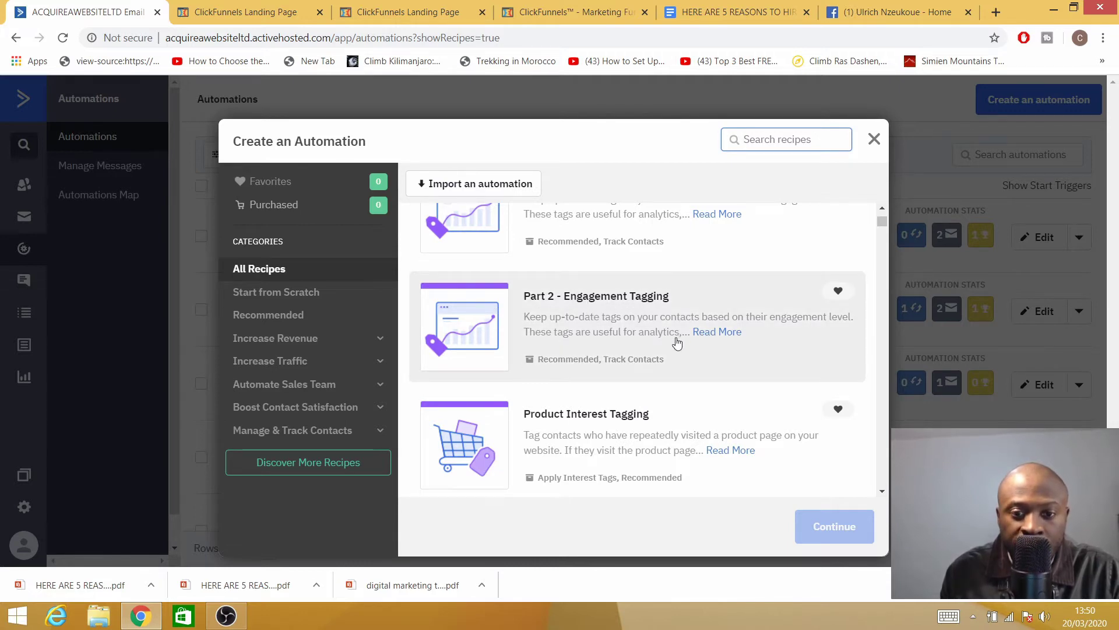
scroll(591, 425, down, 5)
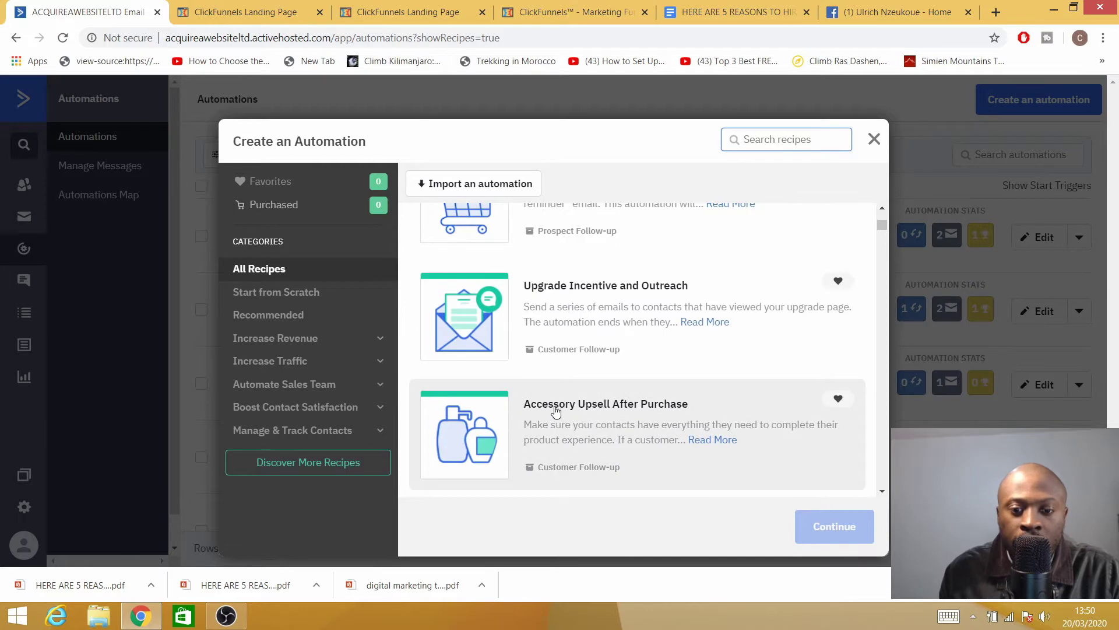
scroll(642, 425, down, 6)
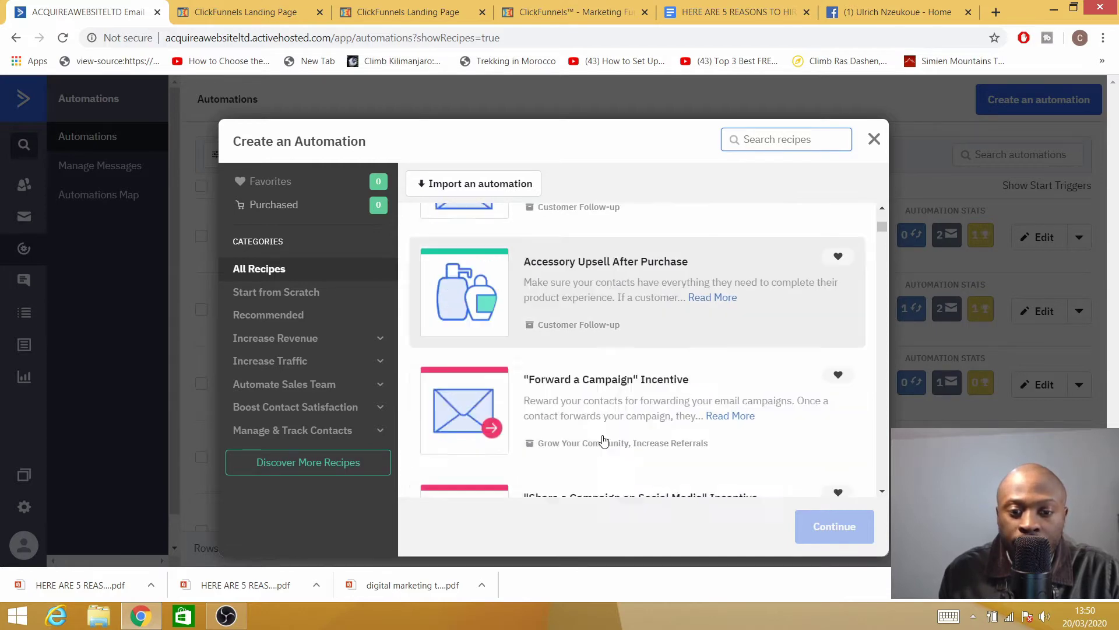
scroll(676, 397, up, 10)
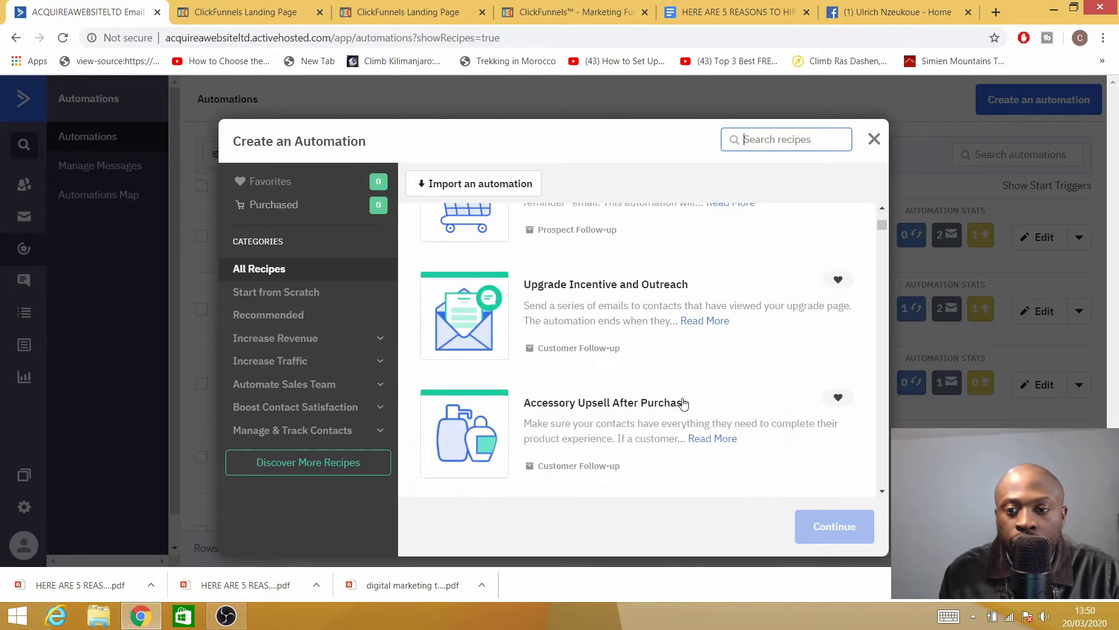
click(495, 277)
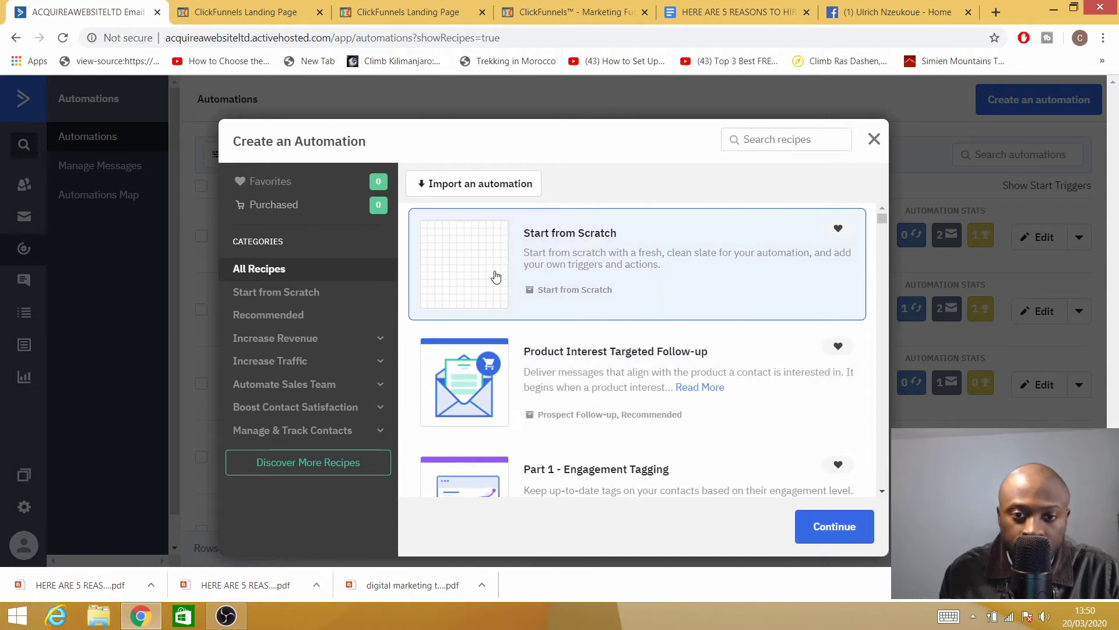
click(819, 527)
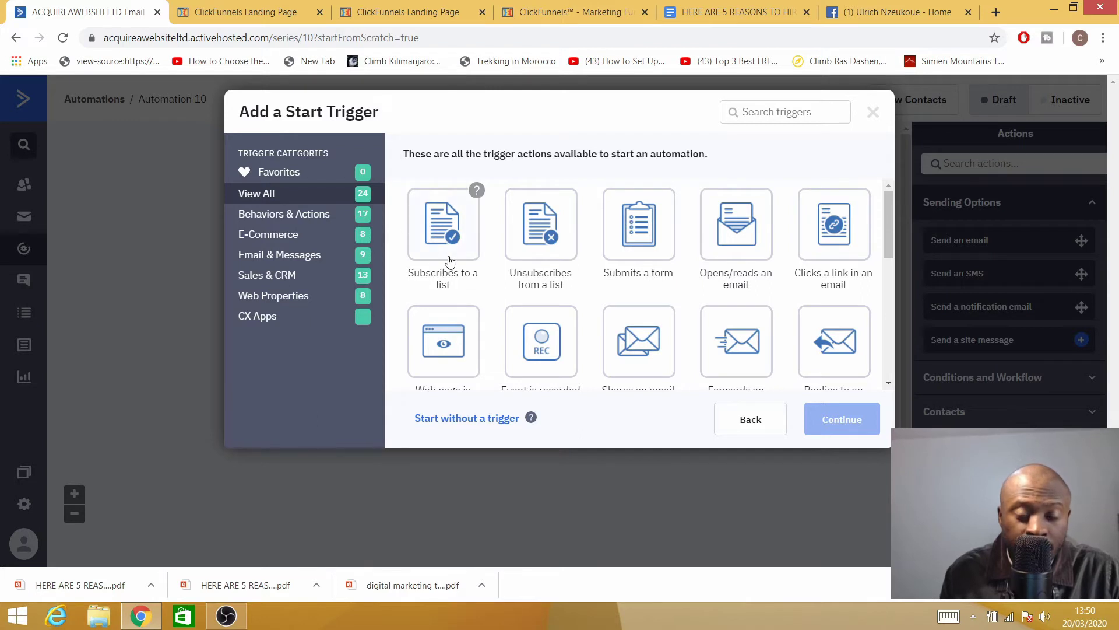
Step: Look through the available start triggers and choose "Subscribes to a list" for the automation
scroll(450, 261, down, 5)
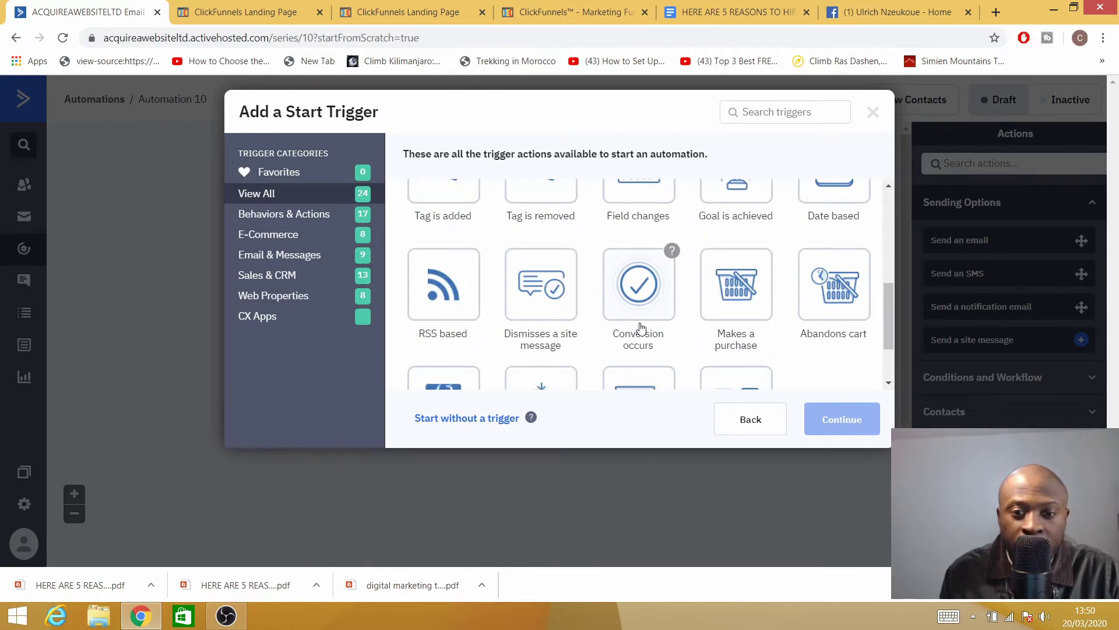
scroll(640, 328, down, 1)
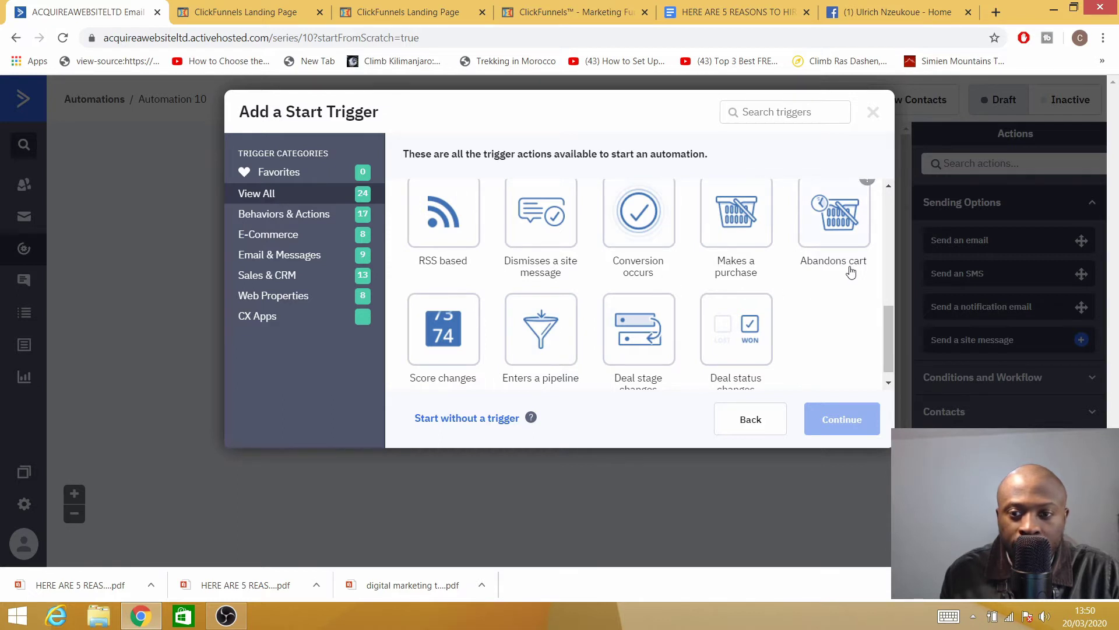
scroll(476, 303, up, 5)
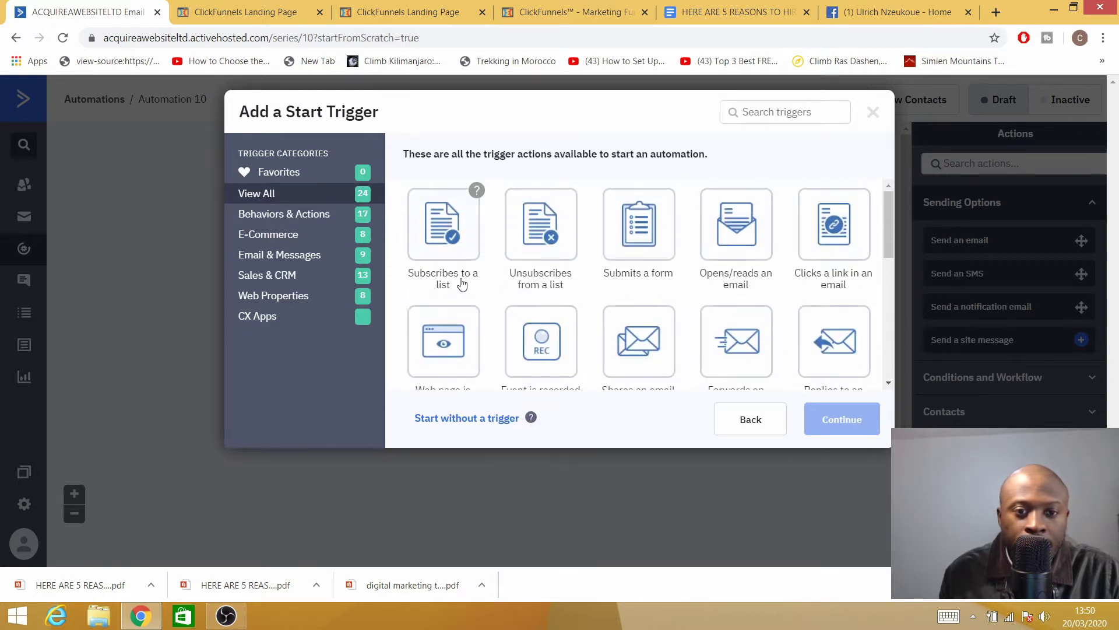
click(441, 235)
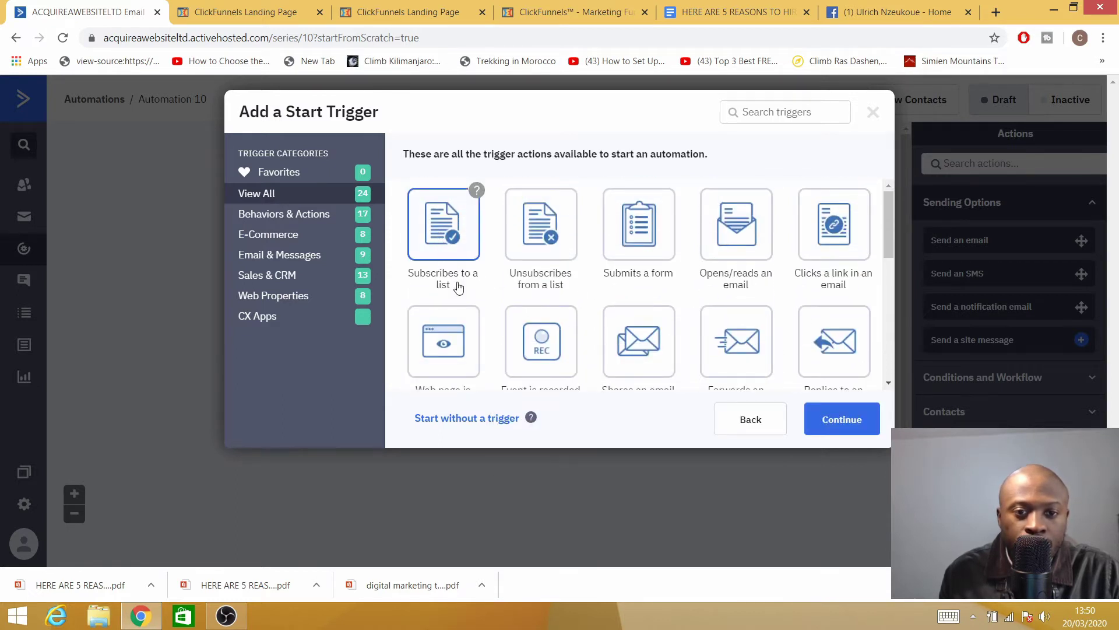
click(845, 428)
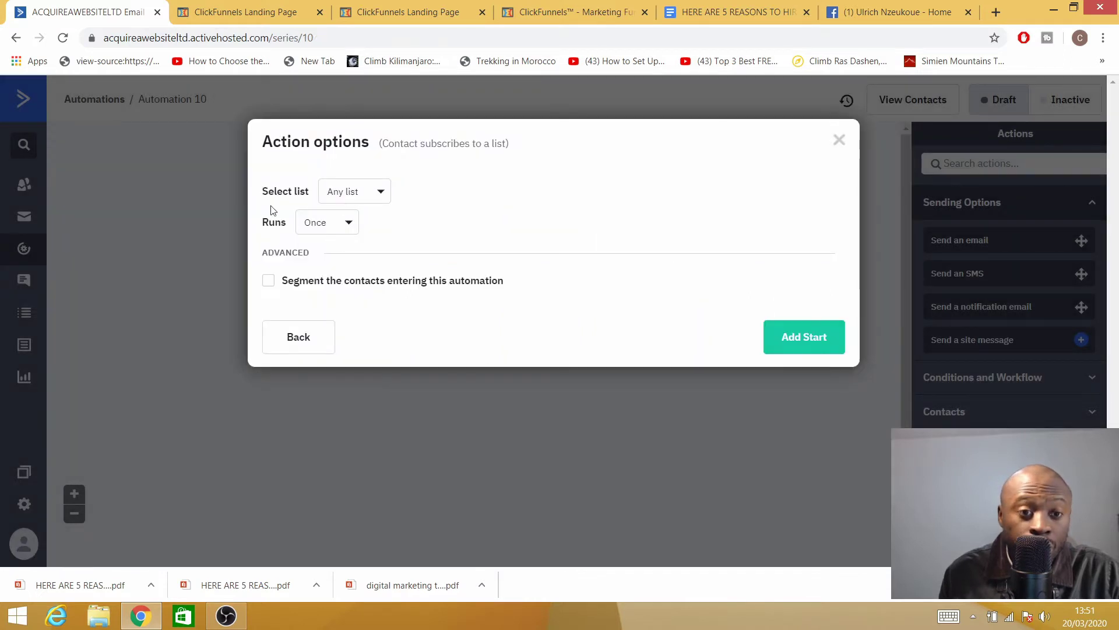
Step: Set the subscription trigger to the "My coaching program" list, running once, and add it as the automation's start without adding an action
click(375, 192)
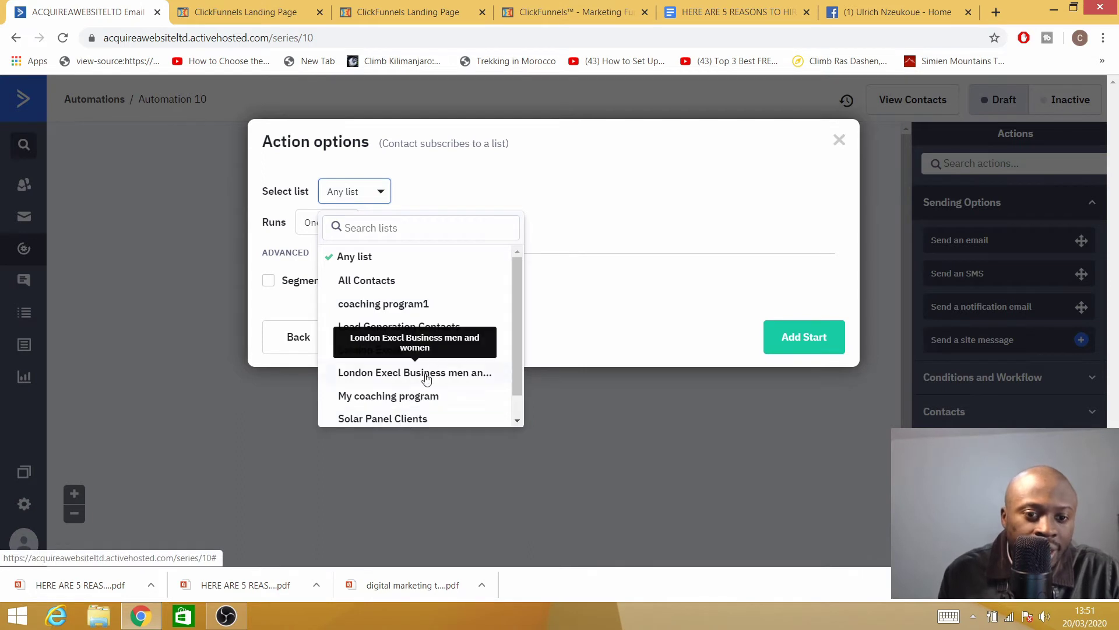
click(392, 398)
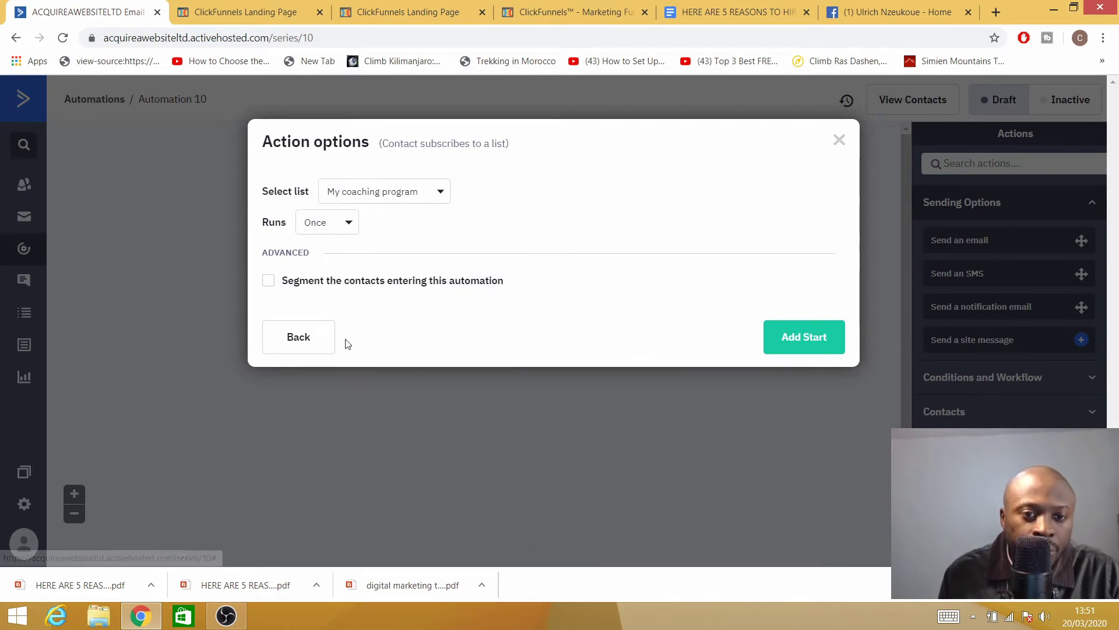
click(332, 227)
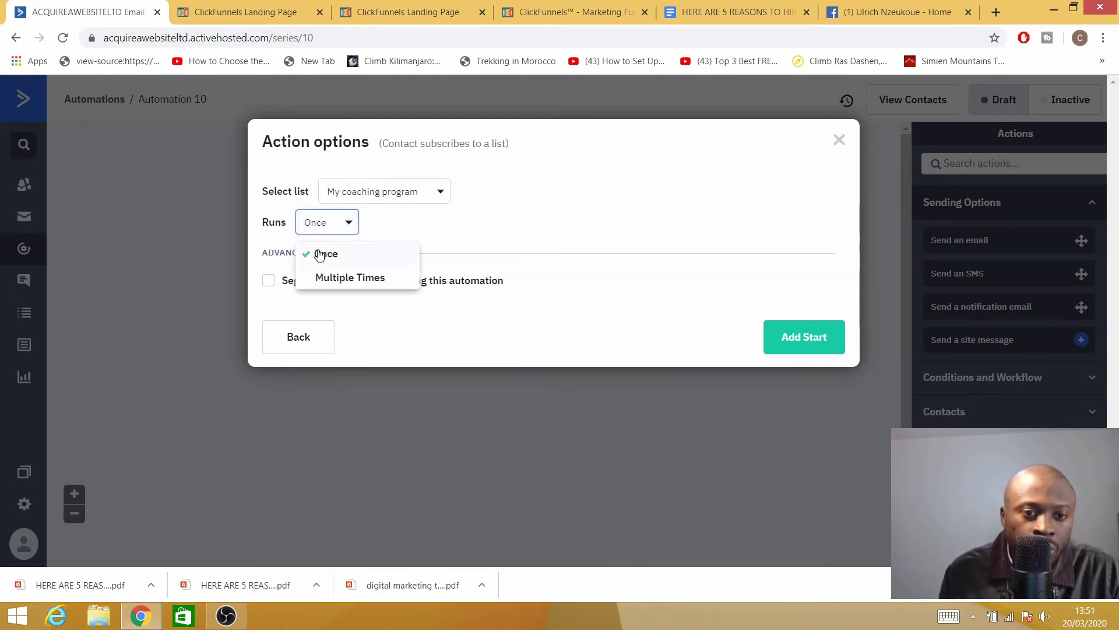
click(346, 278)
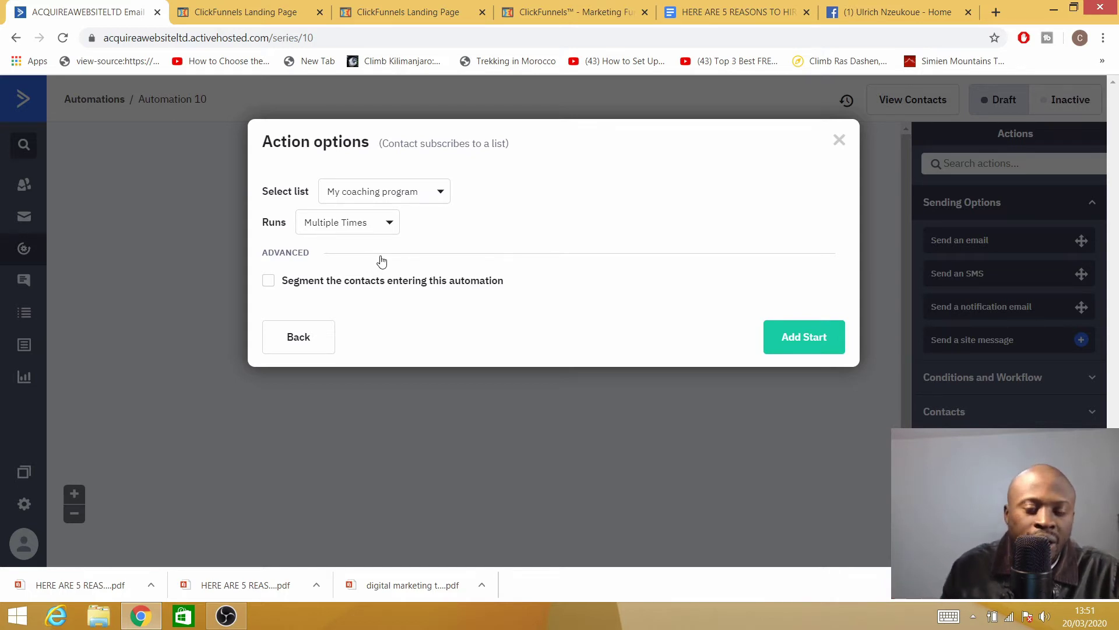
click(388, 226)
click(343, 258)
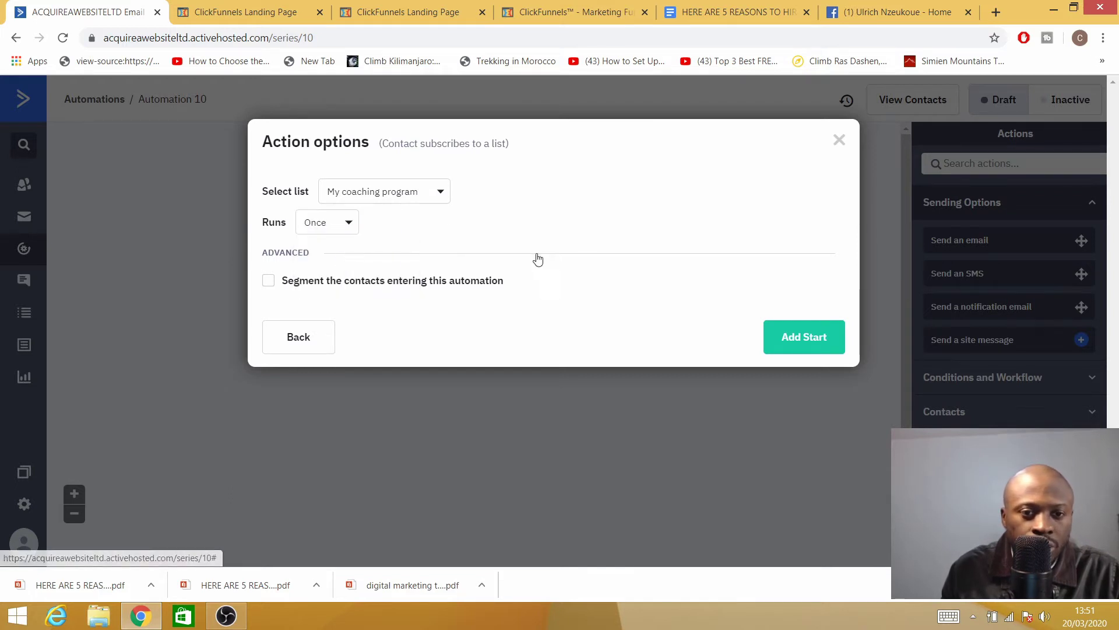
click(802, 343)
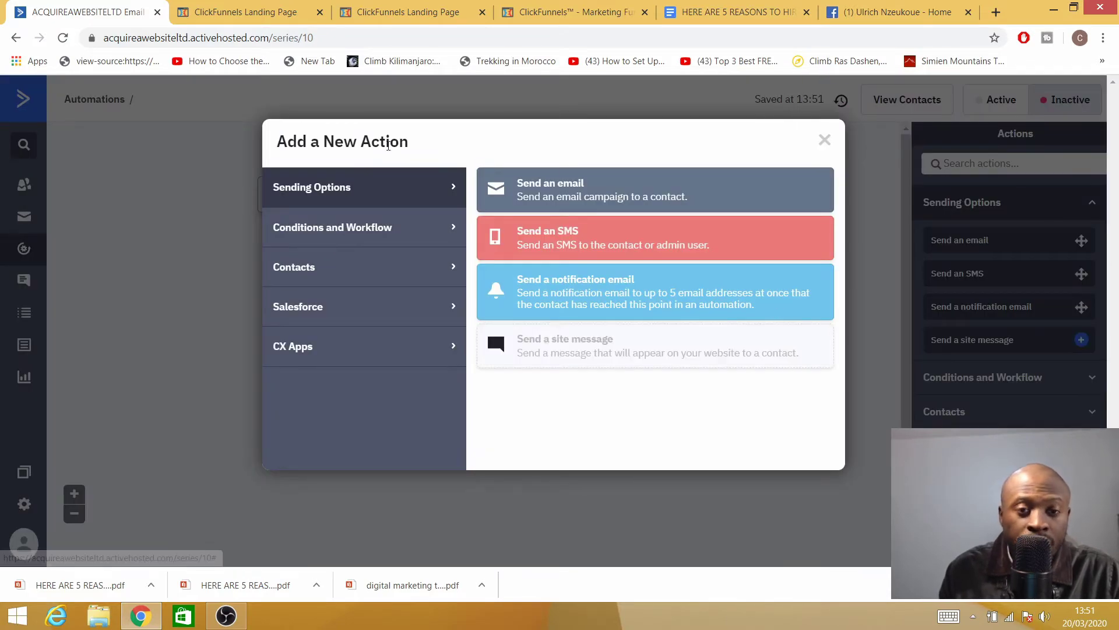
click(824, 141)
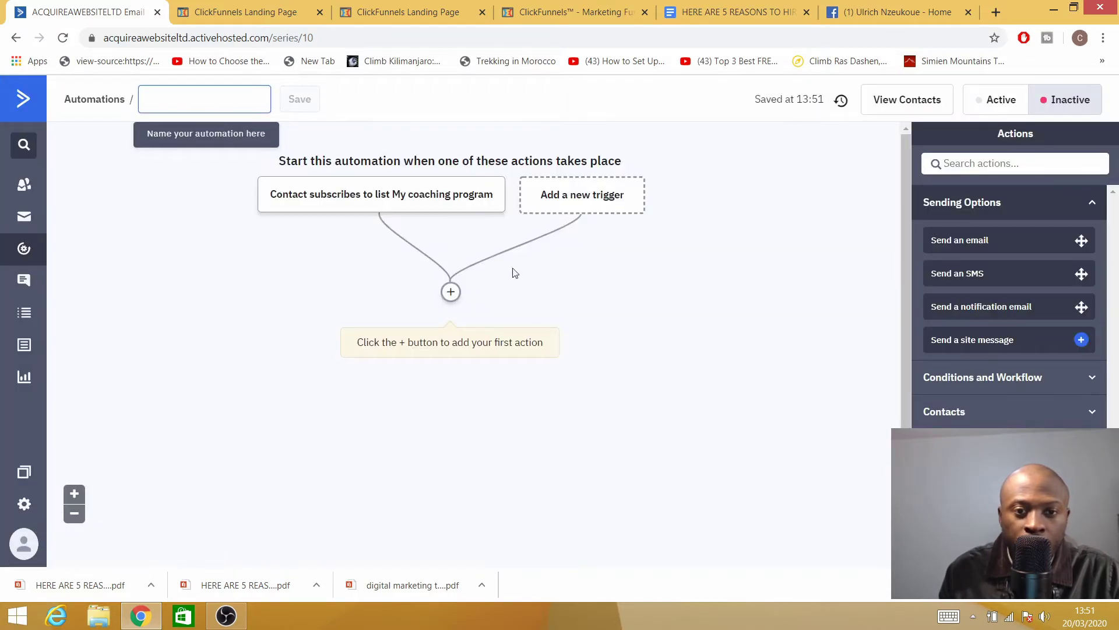
Step: Add a second start trigger, "Clicks a link in an email", for the first "Here's your gift..." email, without adding an action
mouse_move(283, 194)
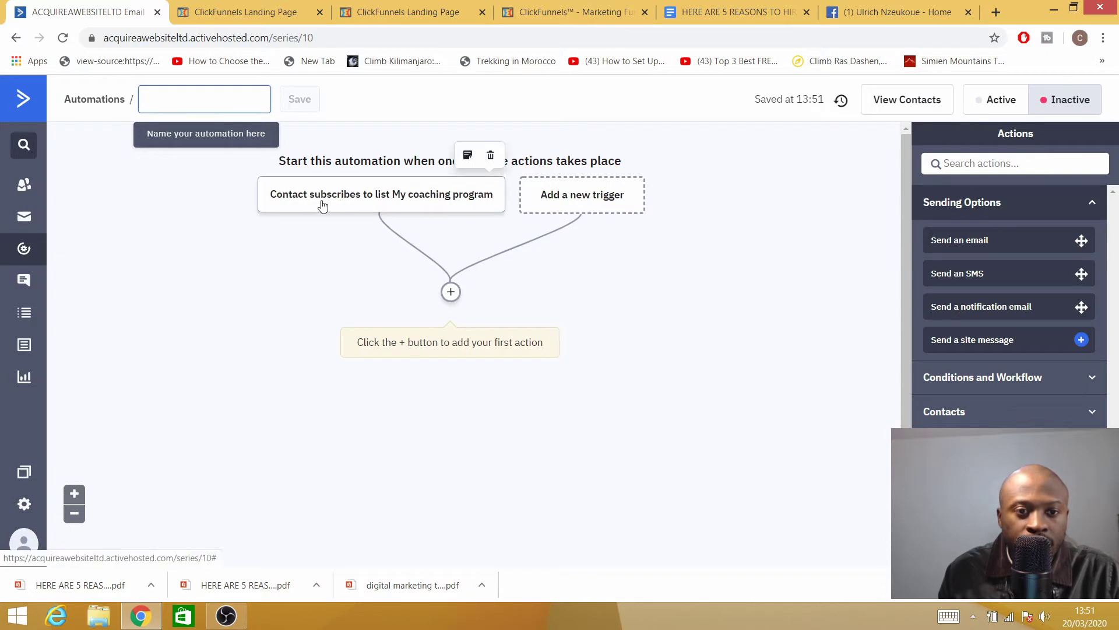
click(584, 208)
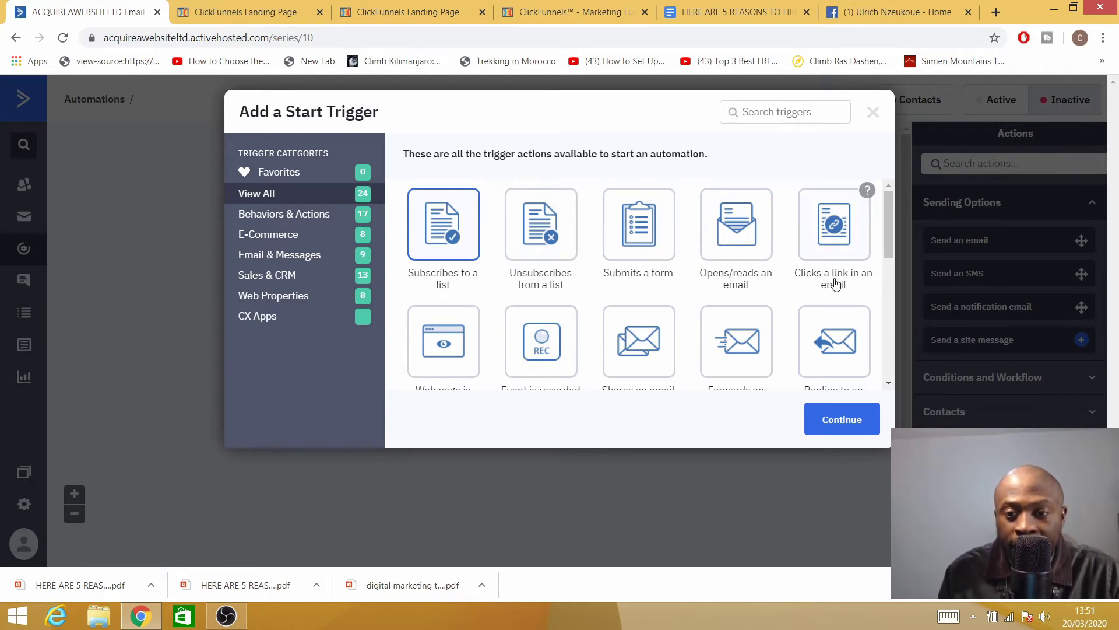
click(826, 235)
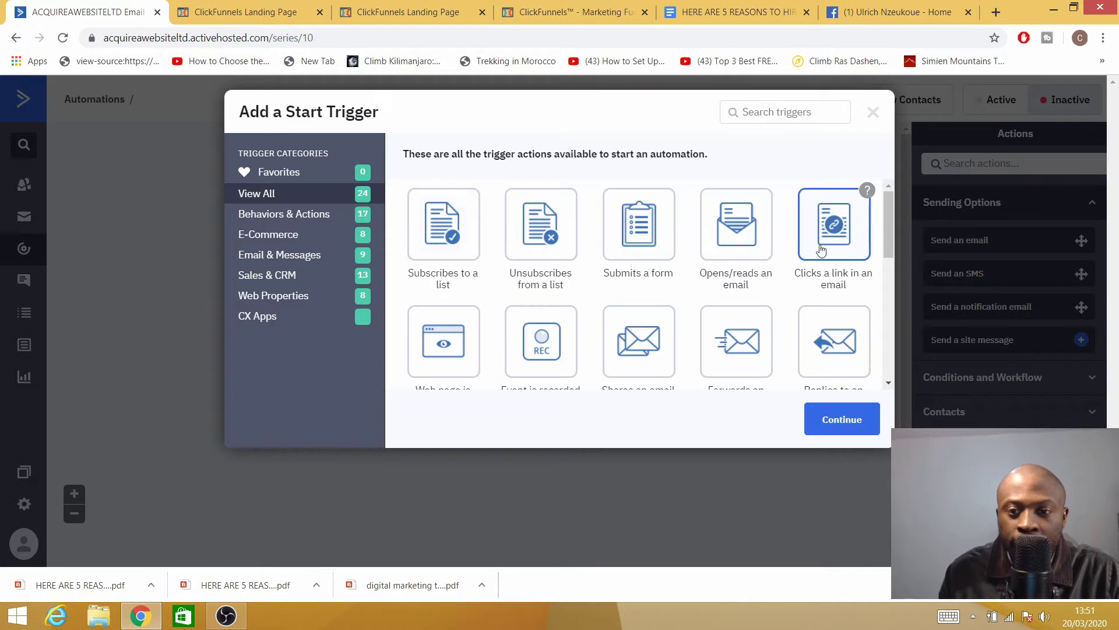
click(837, 422)
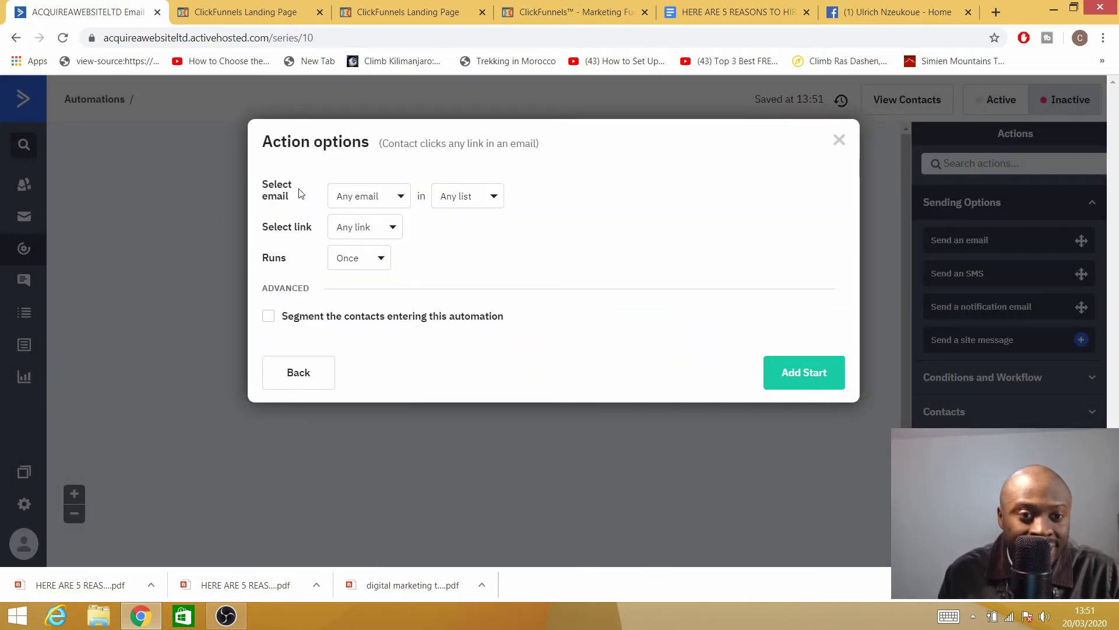
click(389, 203)
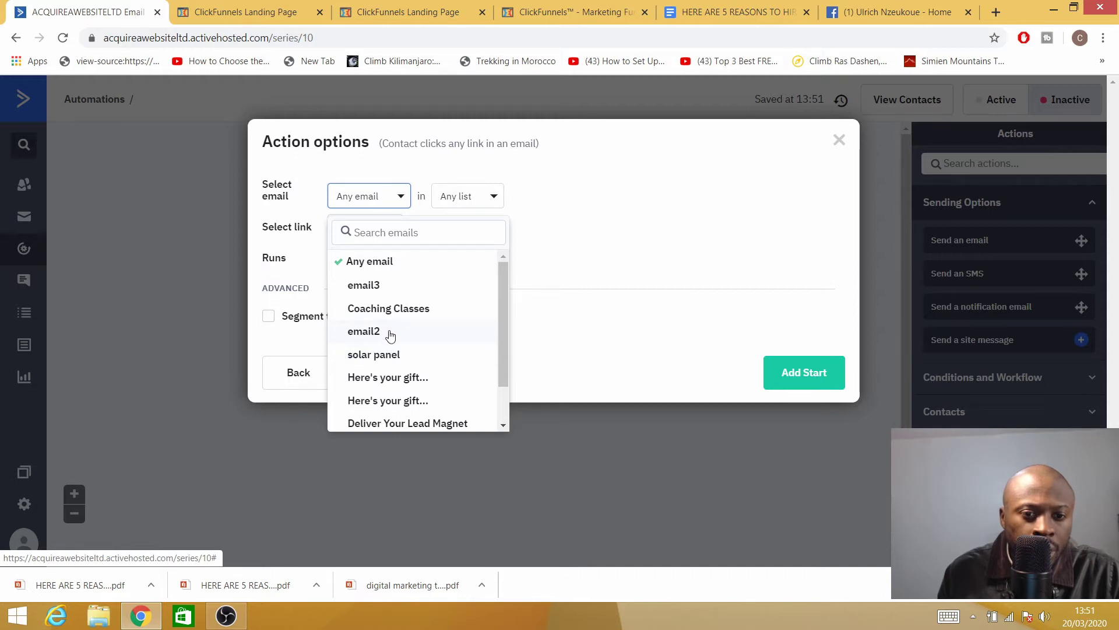
scroll(408, 353, down, 1)
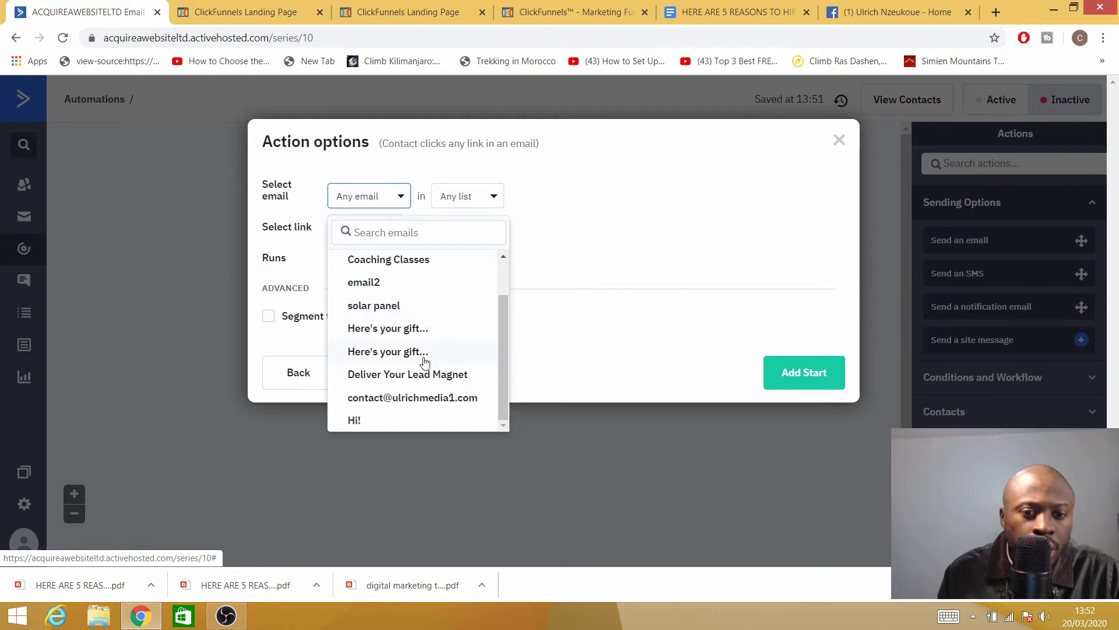
click(388, 330)
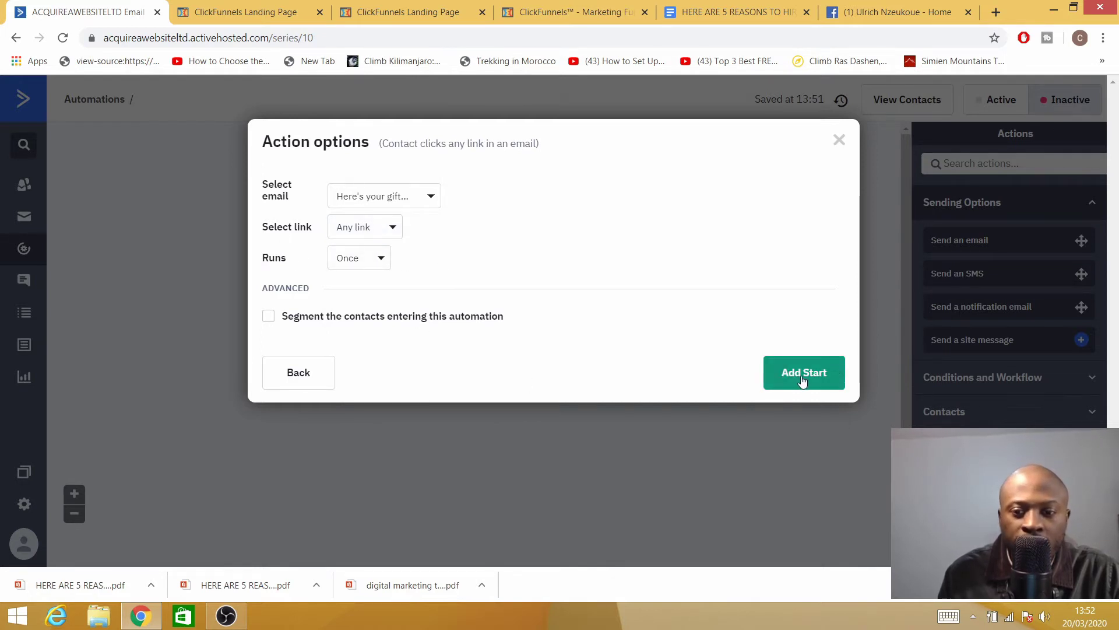
click(780, 389)
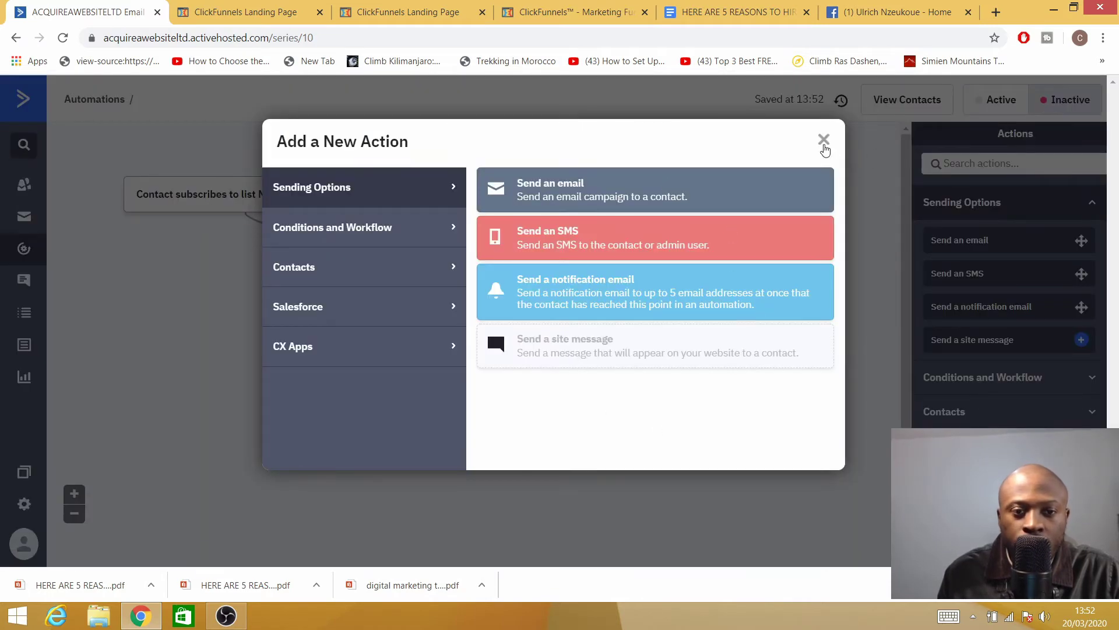
click(825, 141)
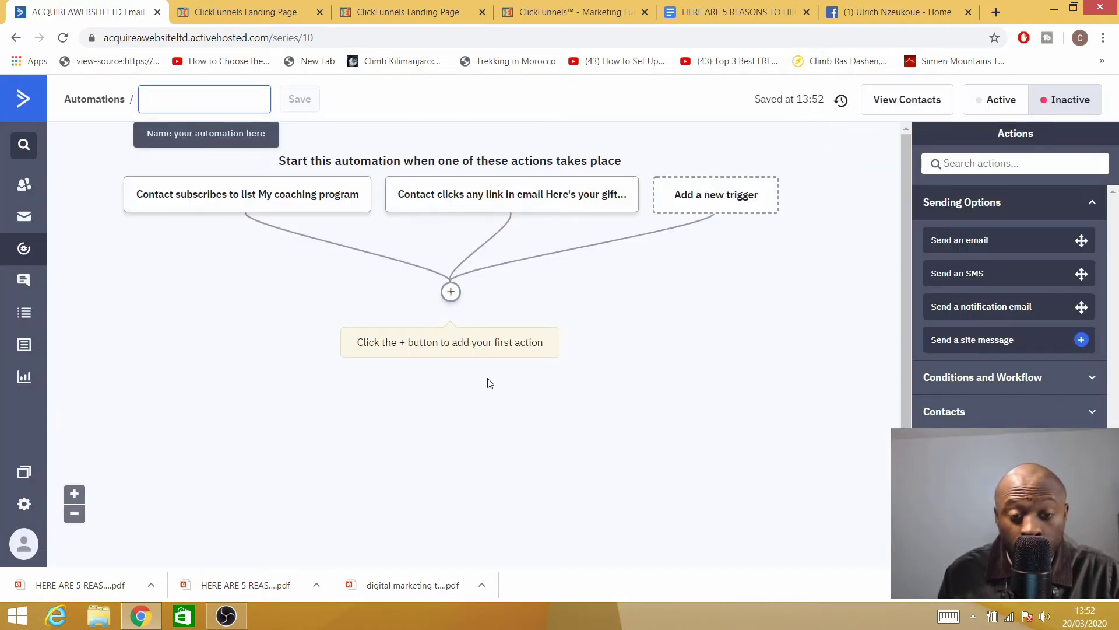
Step: Add a Wait action below the start triggers with a specified waiting period of 15 minutes
click(451, 300)
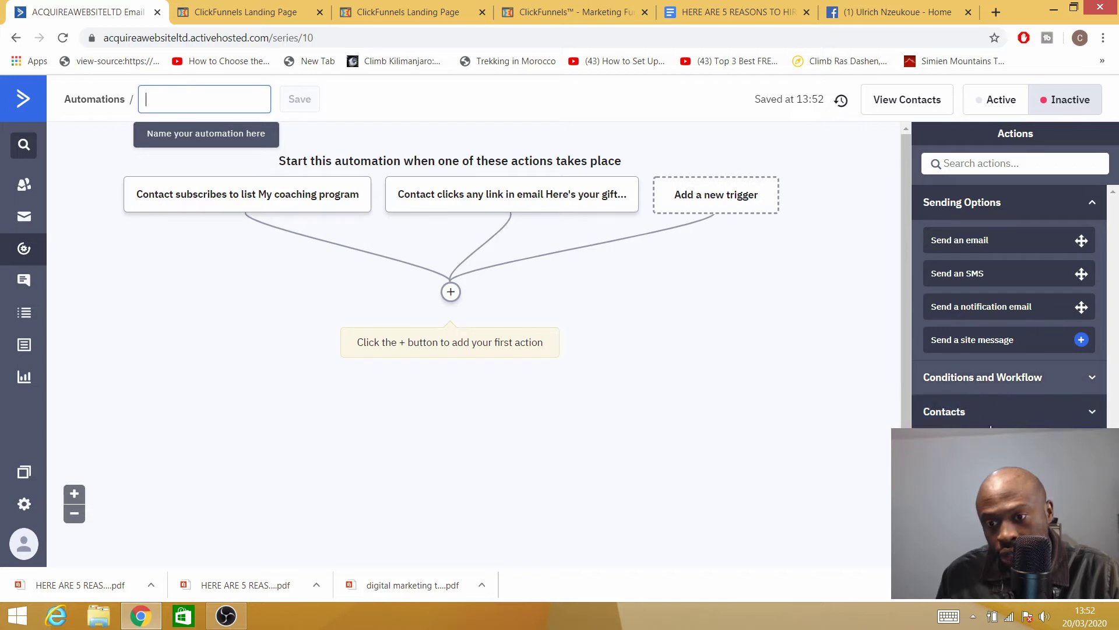
click(1088, 379)
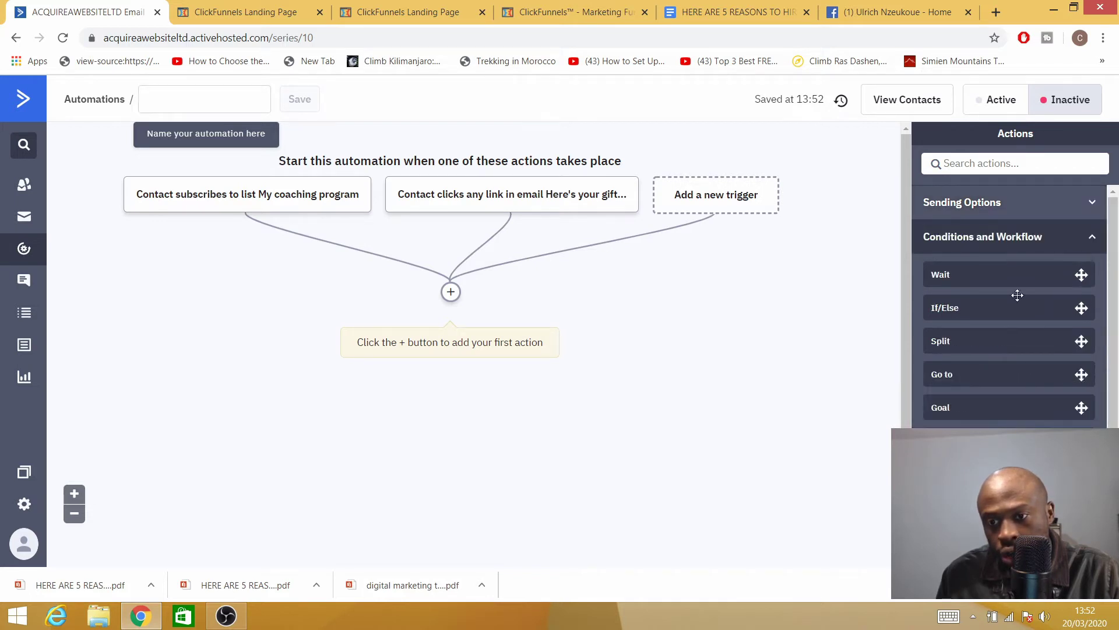
drag(959, 273, 477, 295)
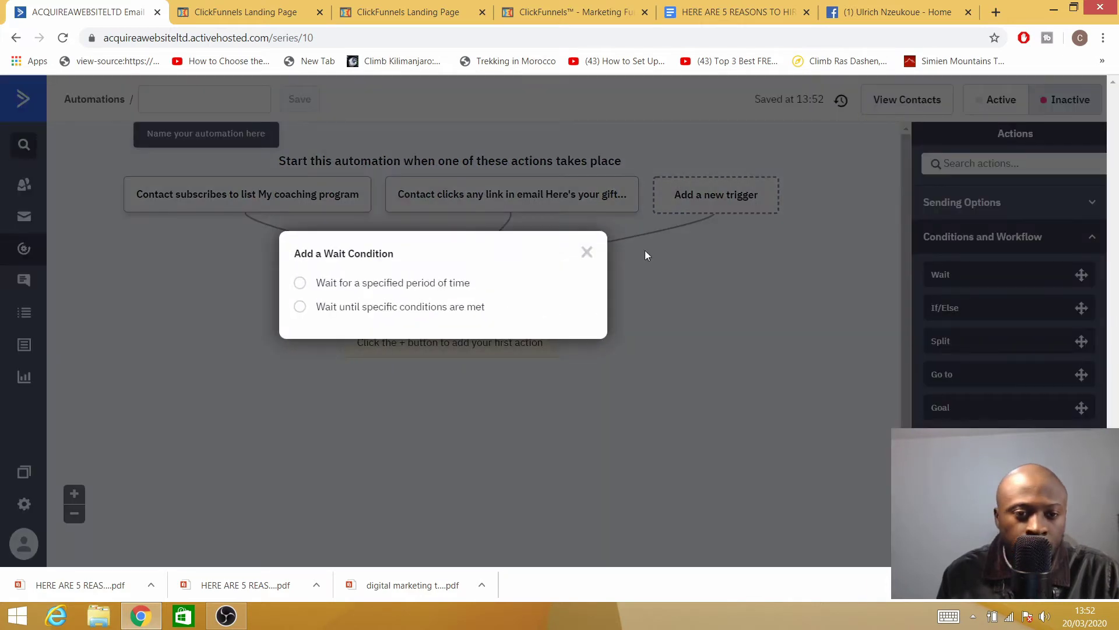
click(299, 284)
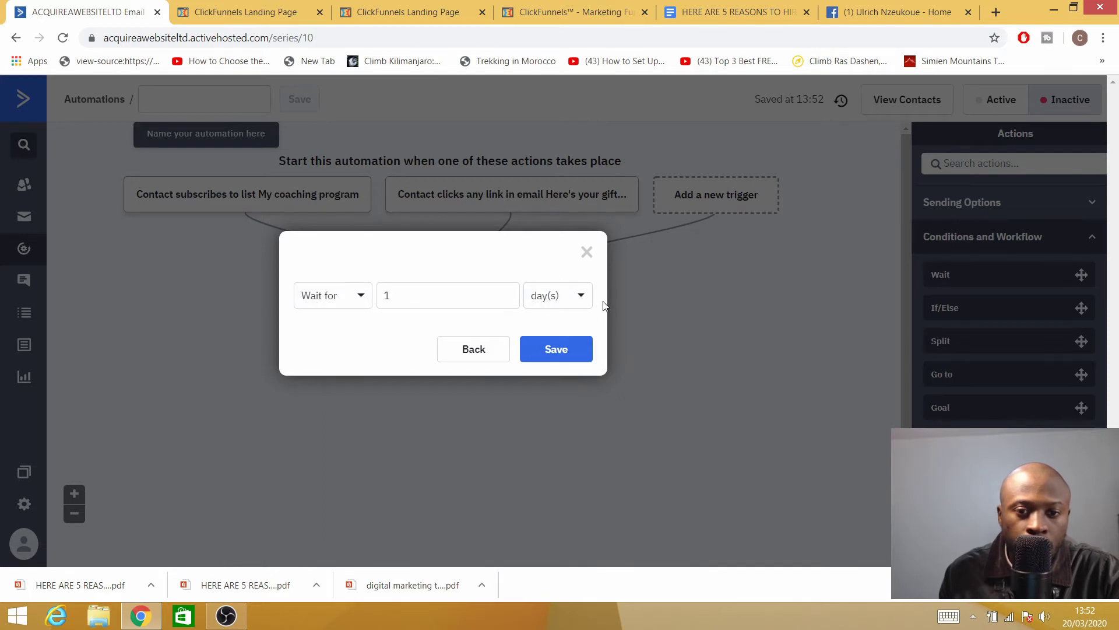
click(579, 299)
click(561, 328)
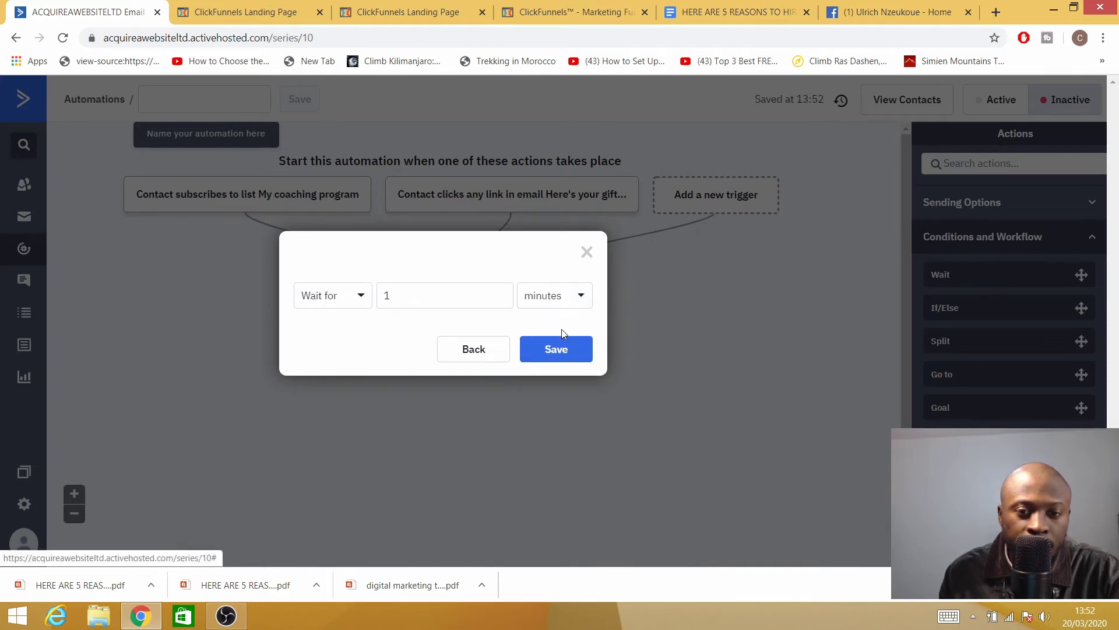
click(410, 298)
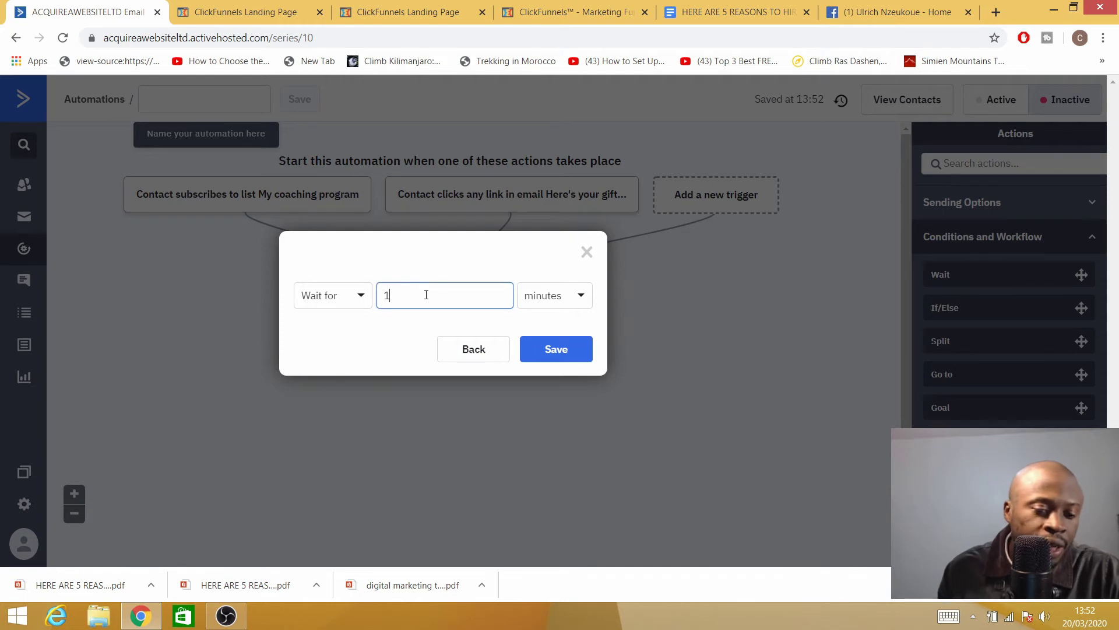
text(5)
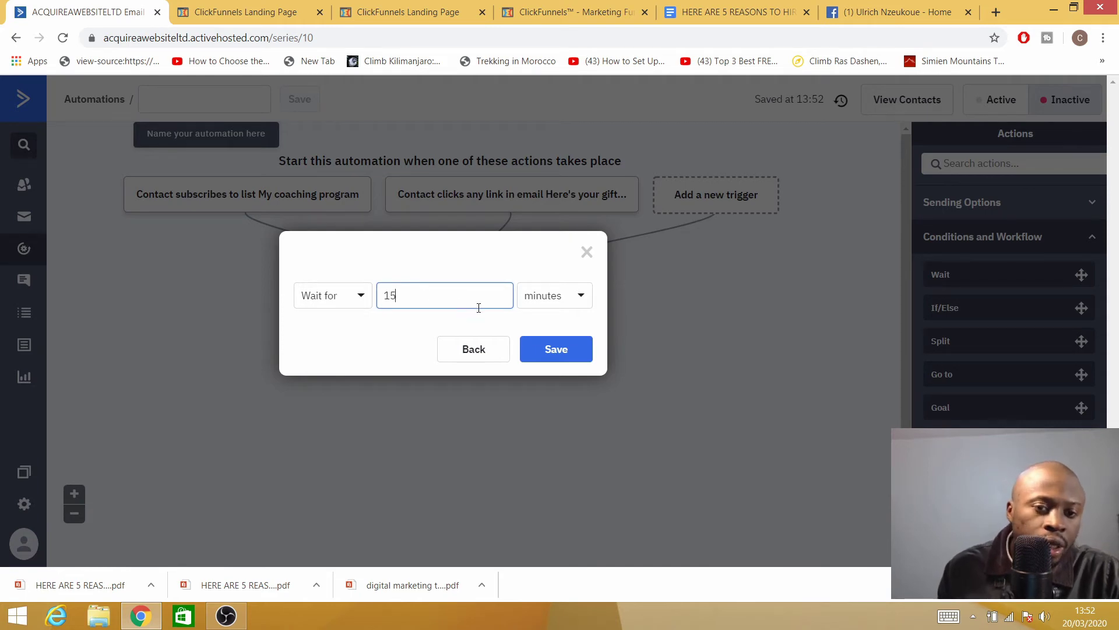
click(560, 356)
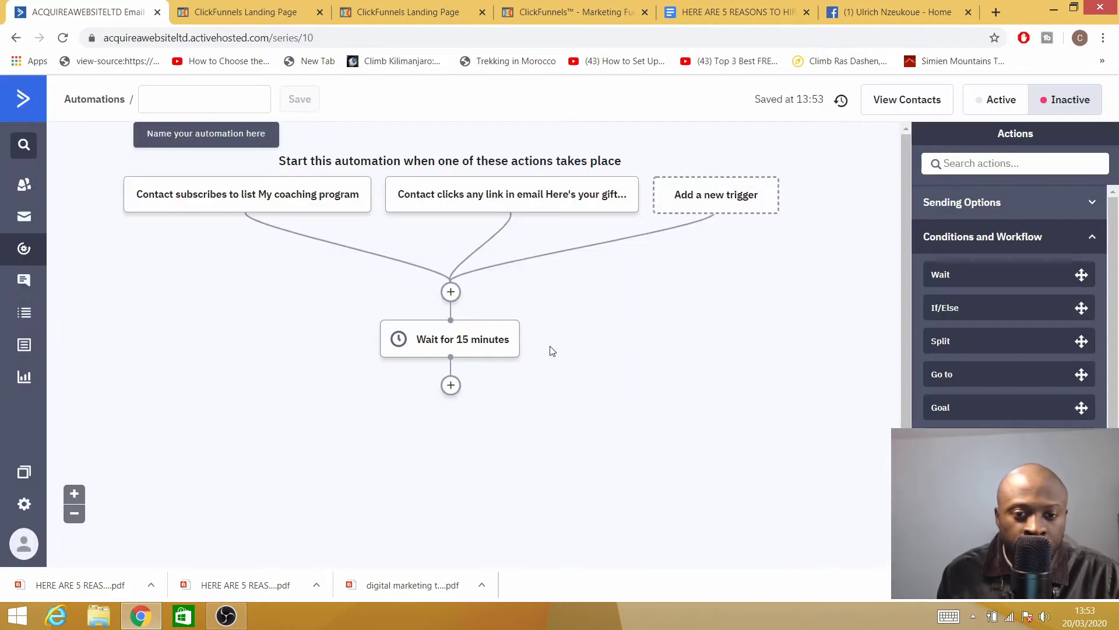
Step: Add a Send an email action after the wait and create a new email named "coaching program" for it
mouse_move(446, 349)
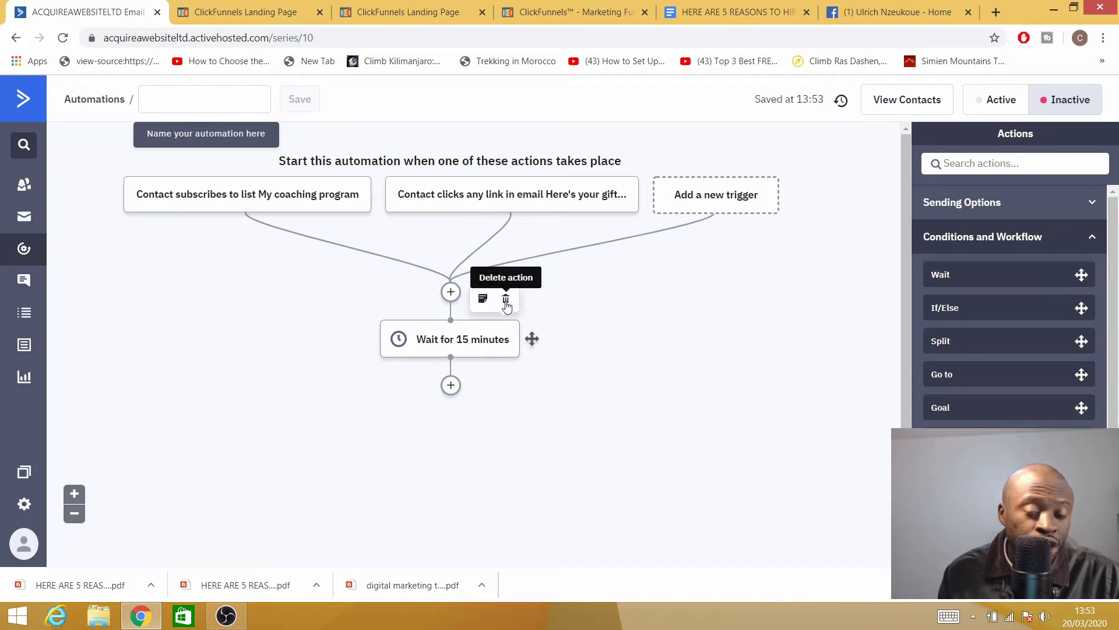
click(452, 389)
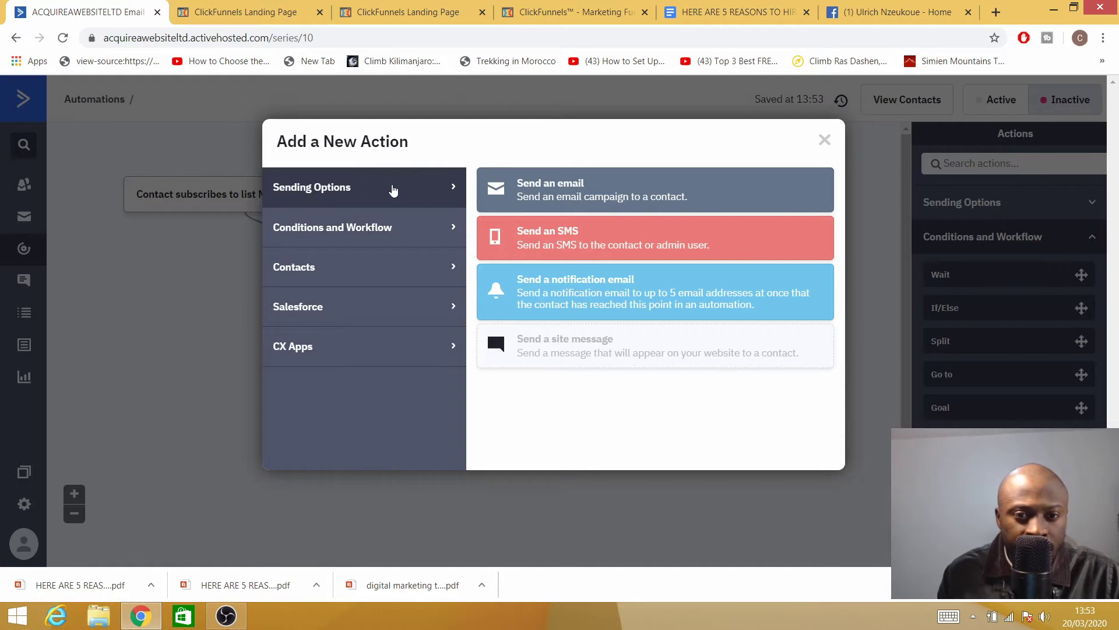
click(571, 210)
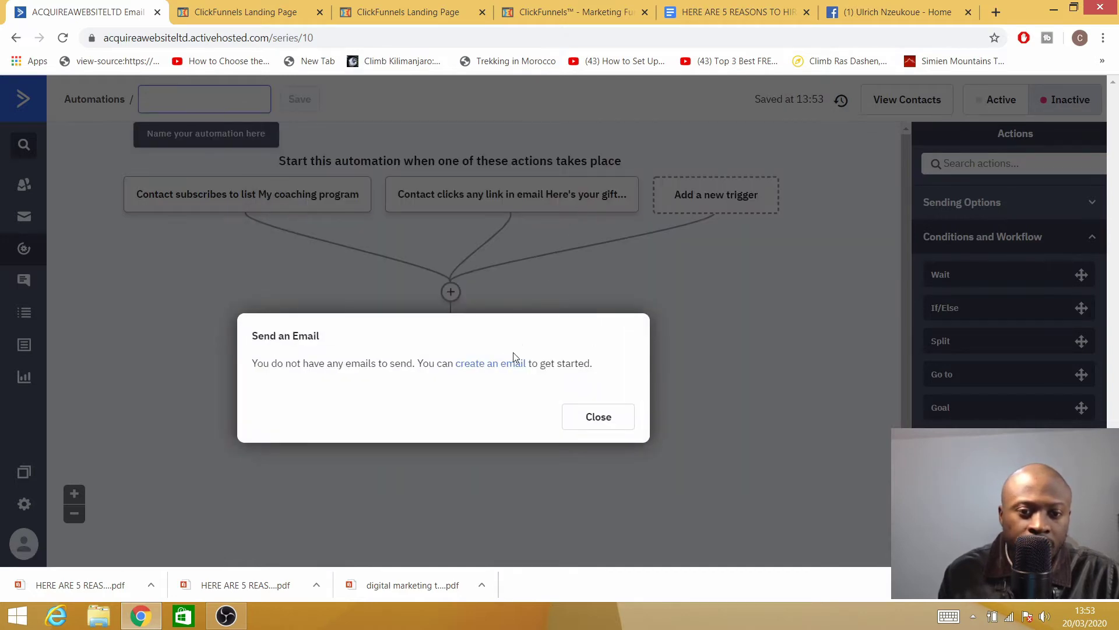
click(494, 366)
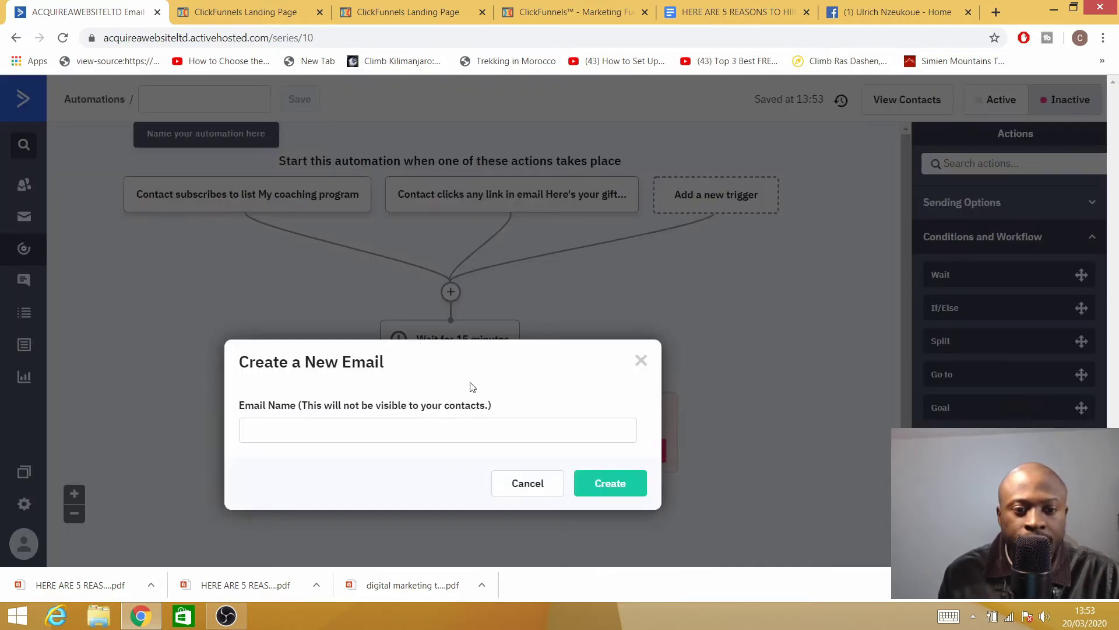
click(270, 435)
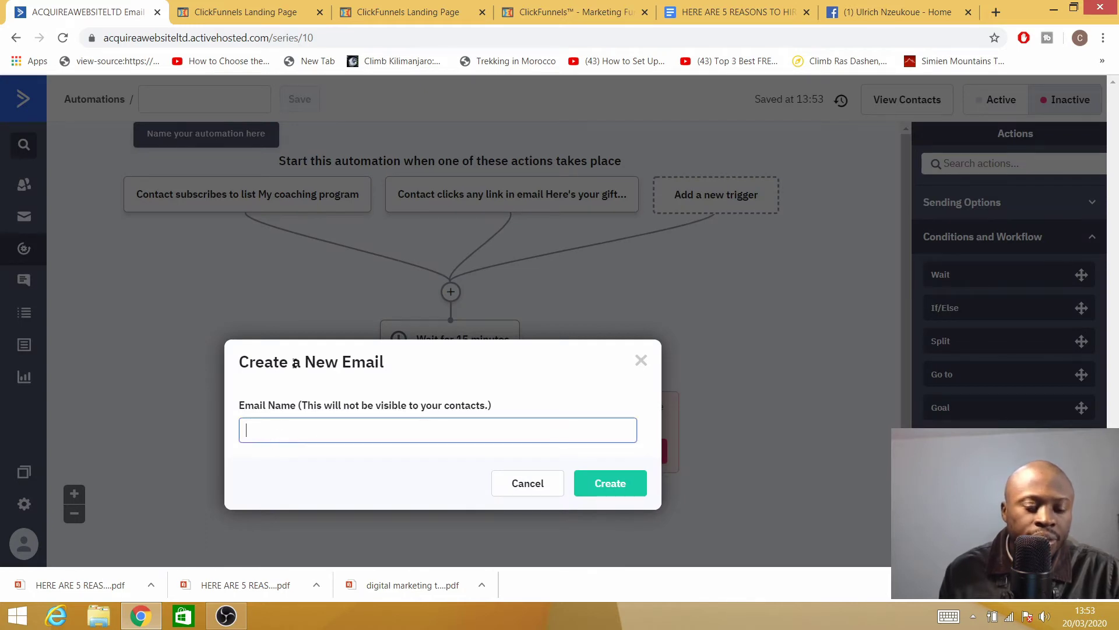
text(coachi)
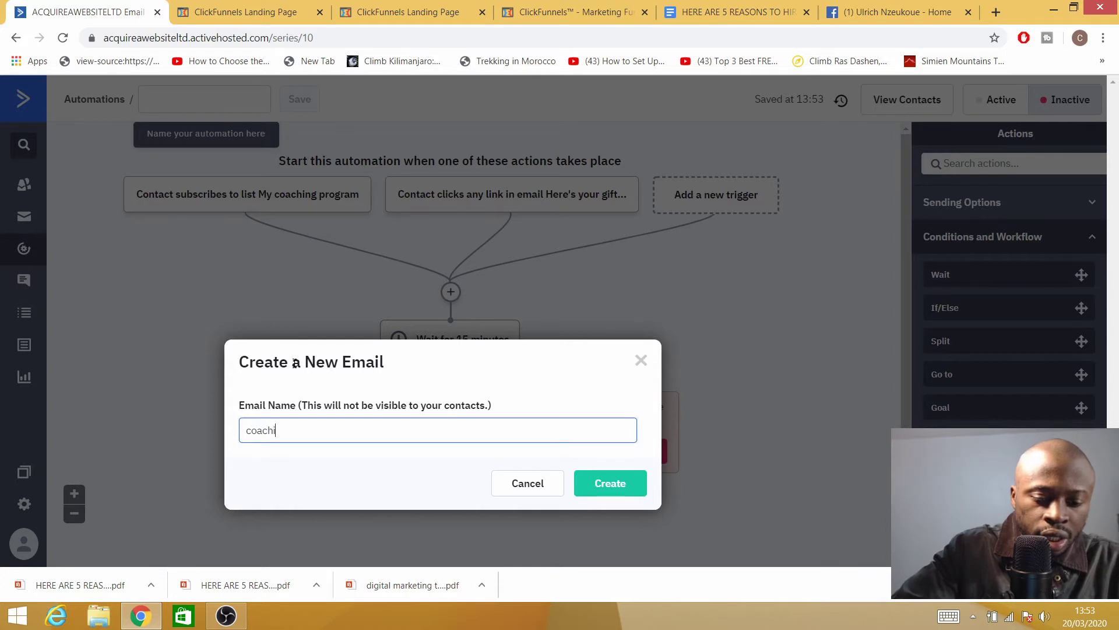
text(ng program)
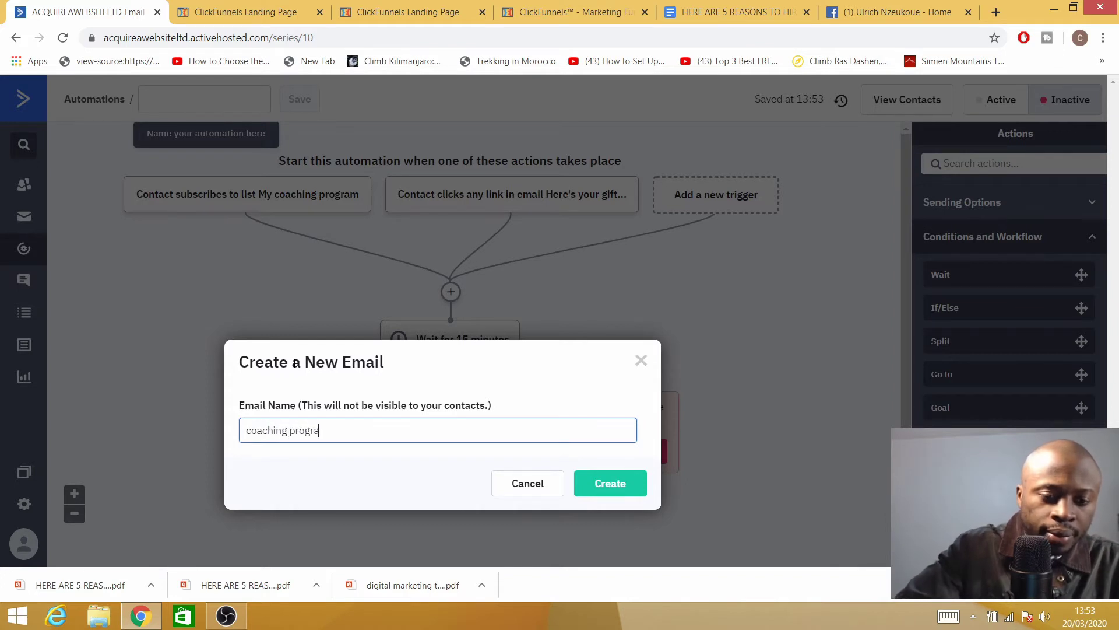
click(608, 489)
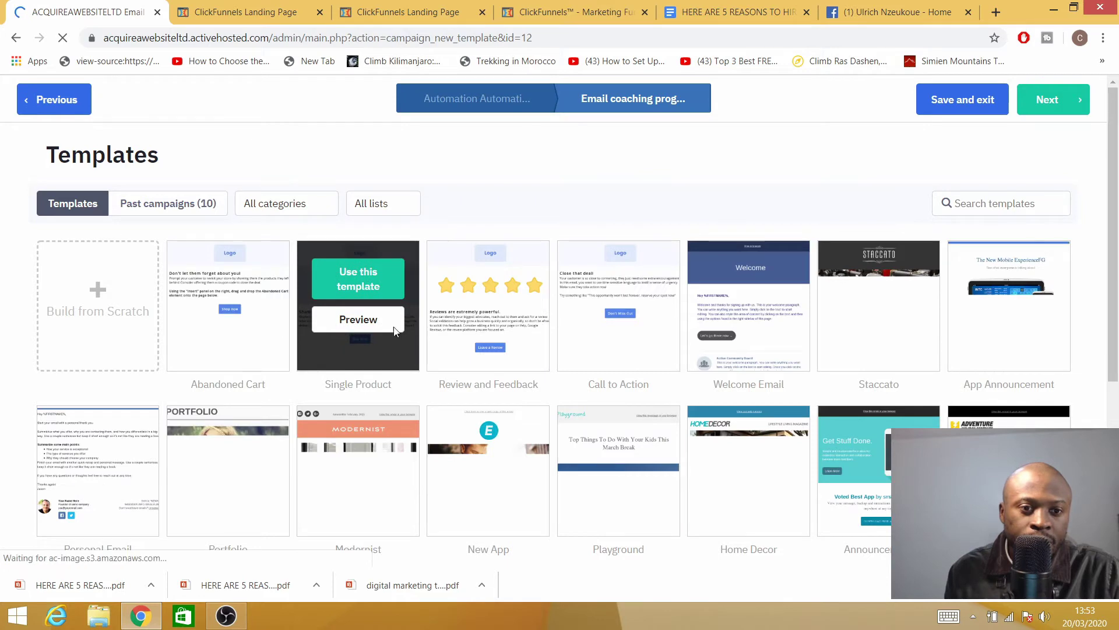
Step: Look through the email templates and choose the Personal Email template for the new email
scroll(209, 272, down, 4)
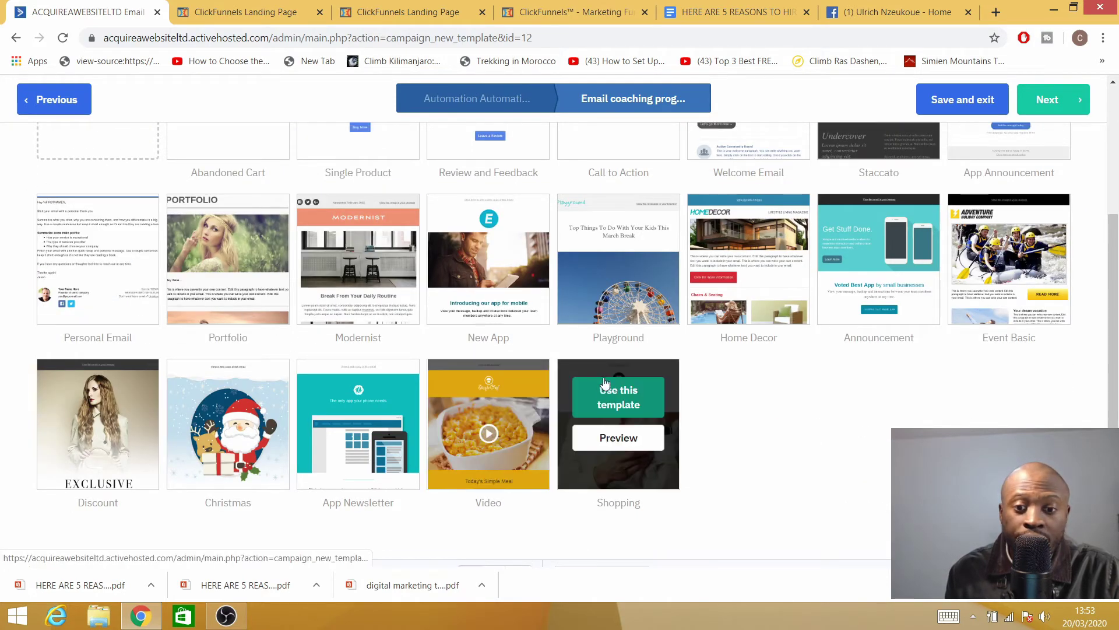
scroll(385, 387, up, 3)
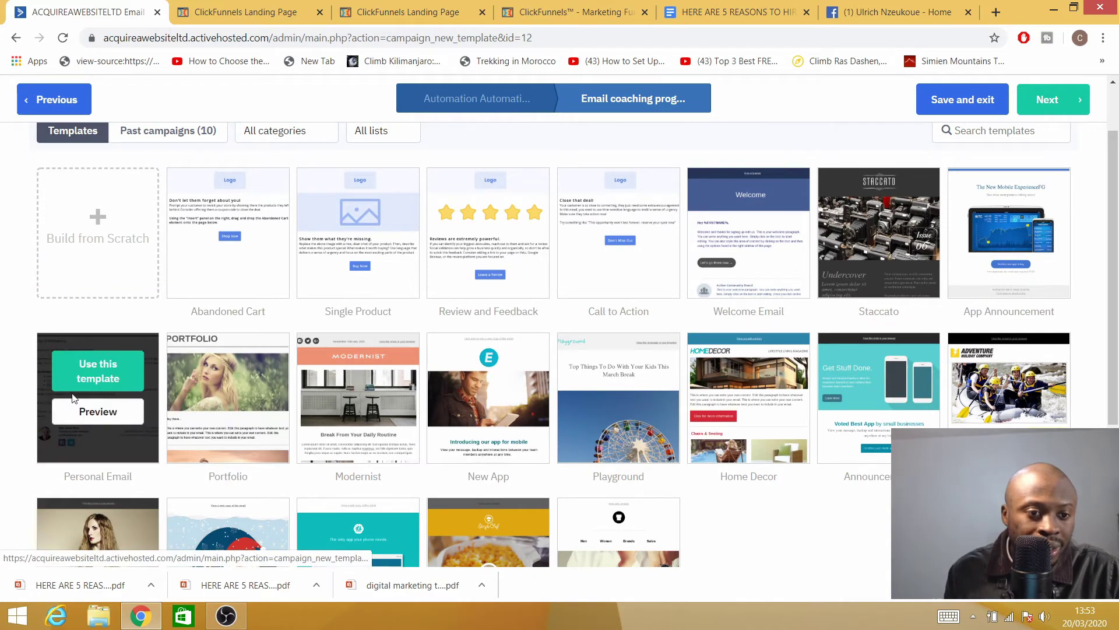
click(86, 377)
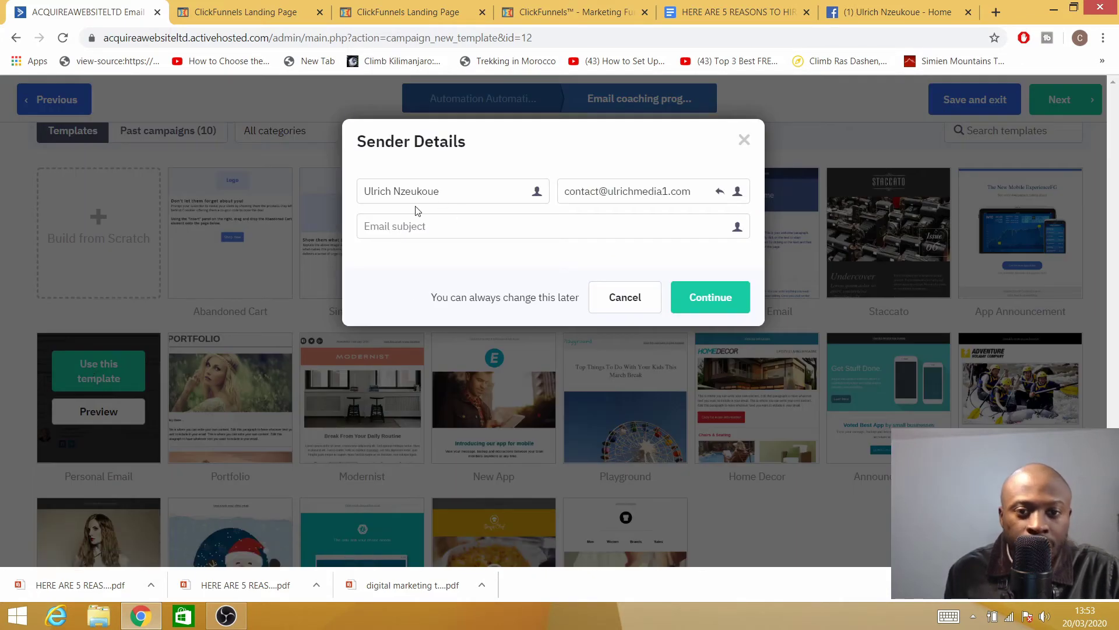
Step: Set the email subject to "Coaching program1", keep the existing sender details and continue to the email designer
click(438, 233)
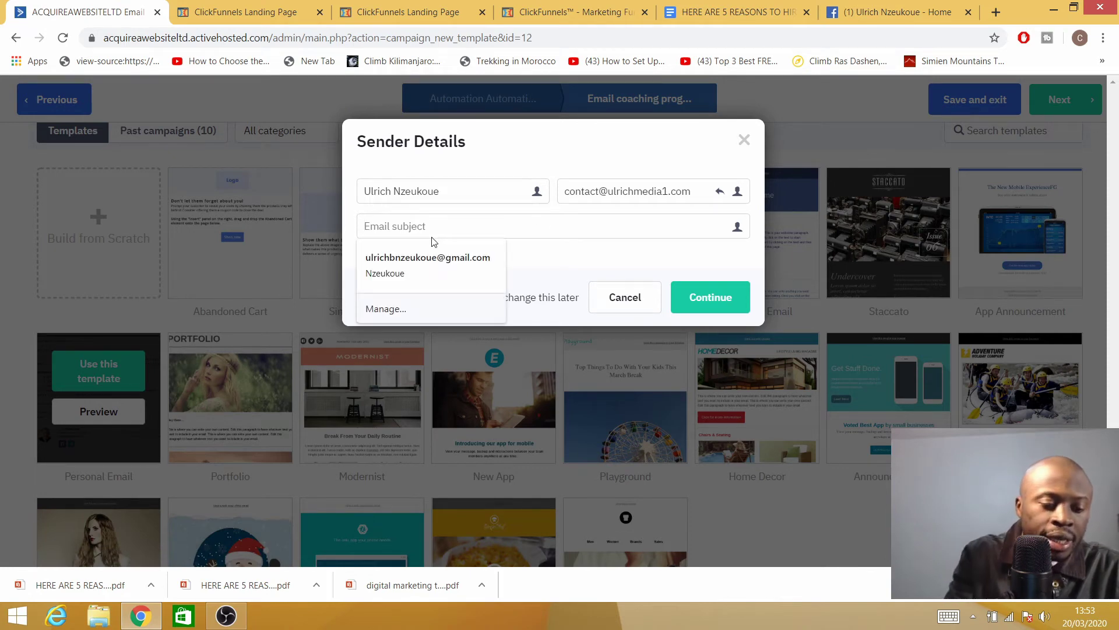
text(Coa)
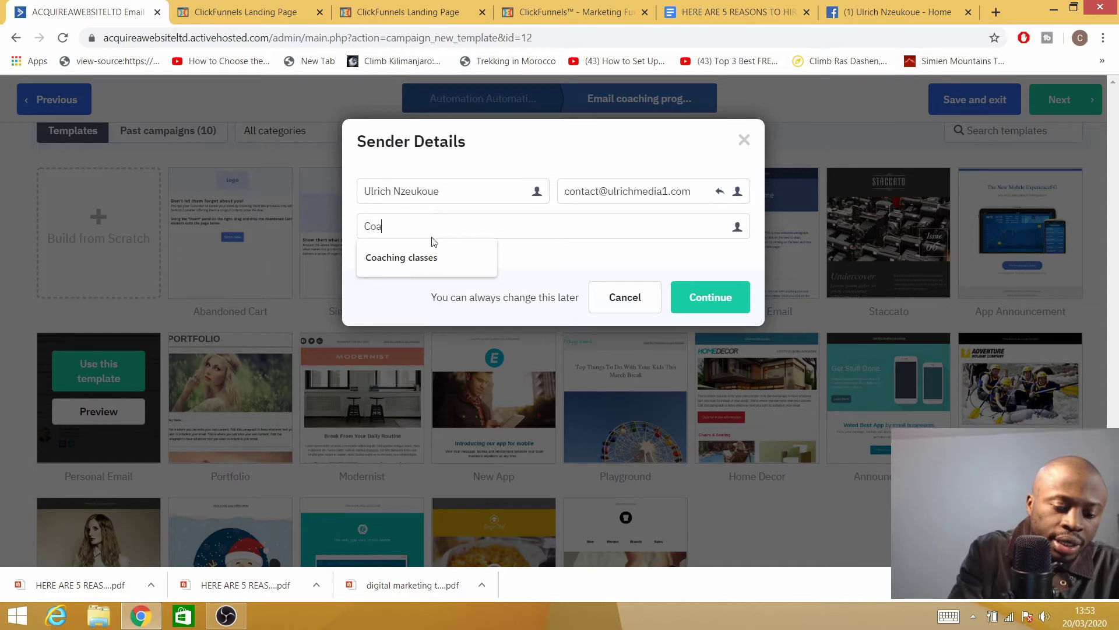
text(chng pro)
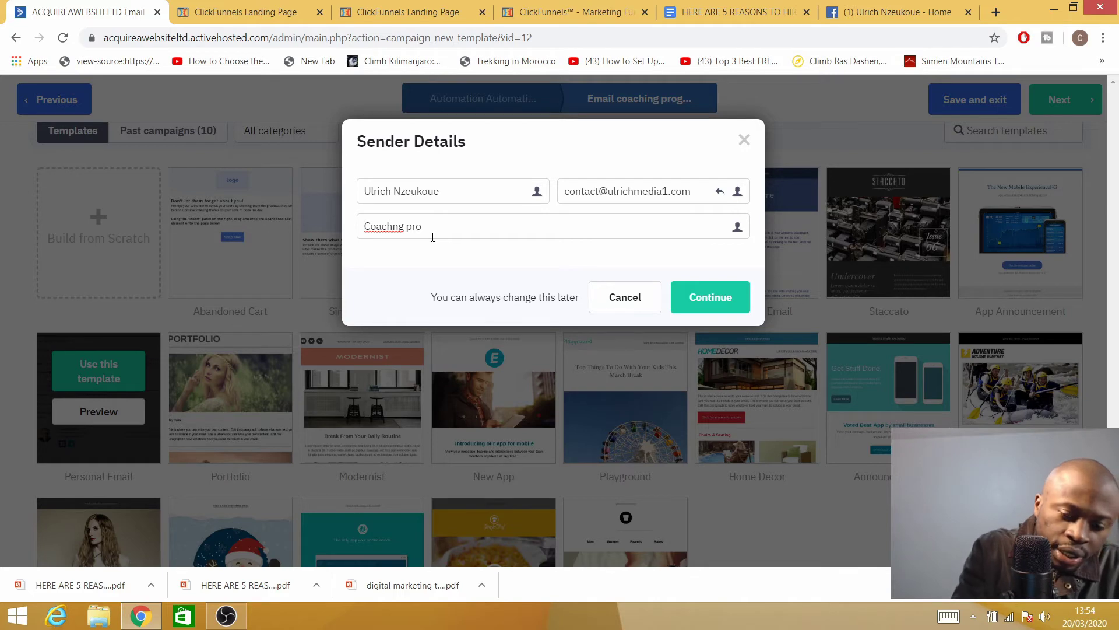
text(i)
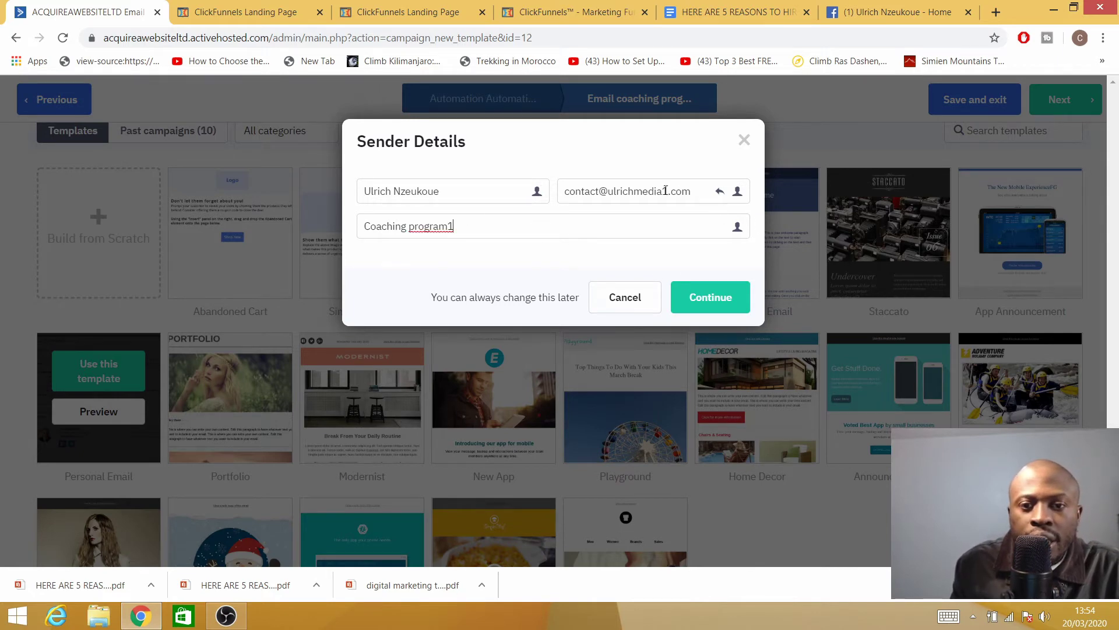
click(692, 194)
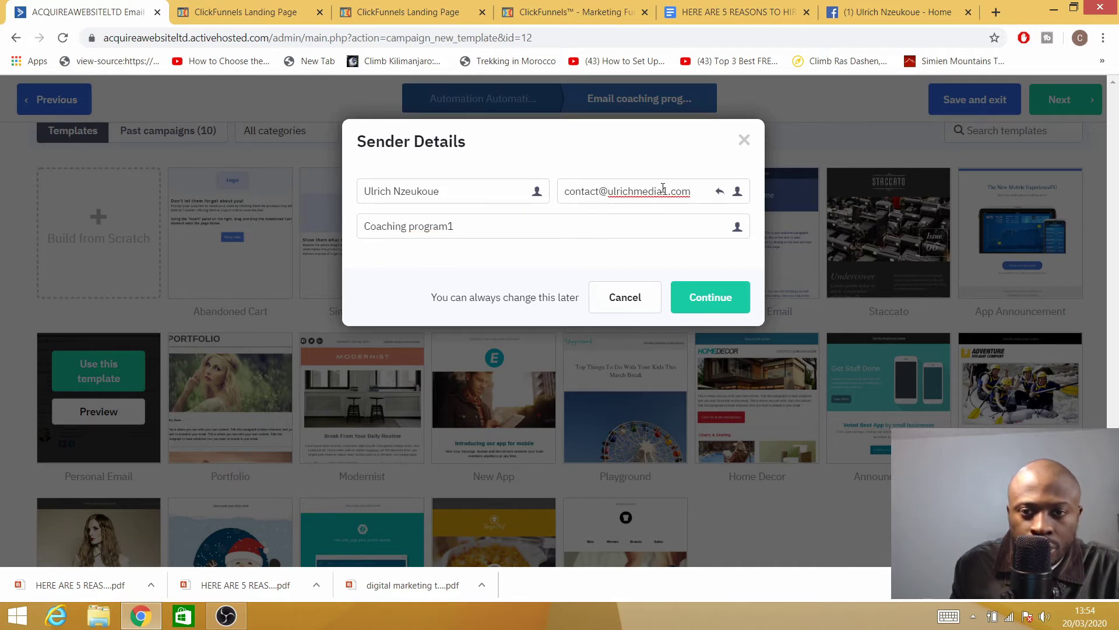
drag(695, 193, 569, 203)
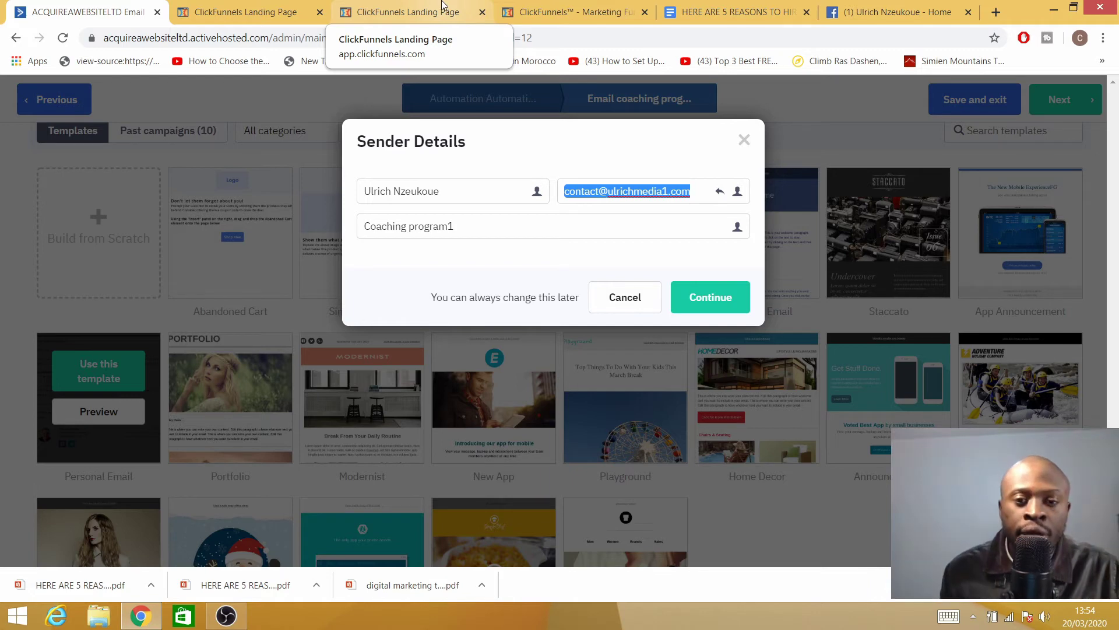
click(614, 192)
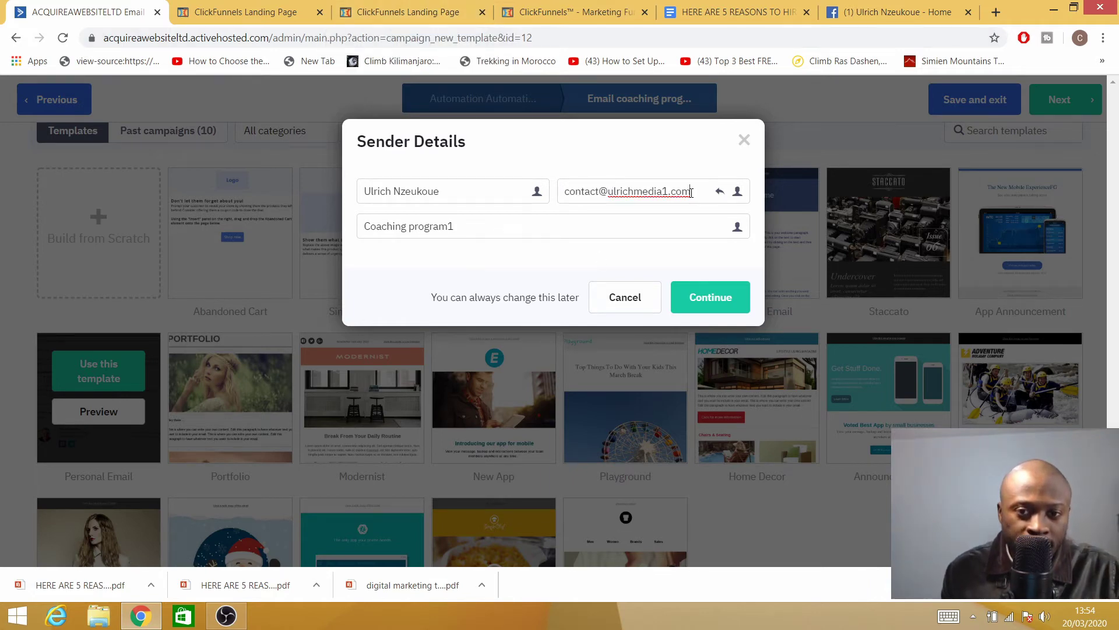
drag(691, 192, 570, 202)
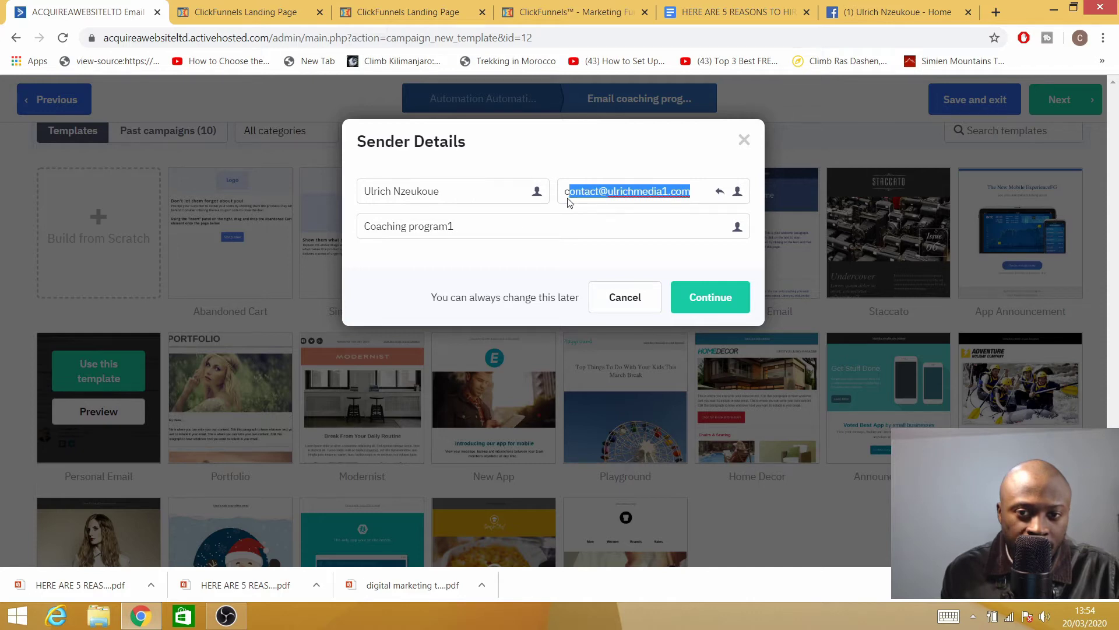
click(711, 296)
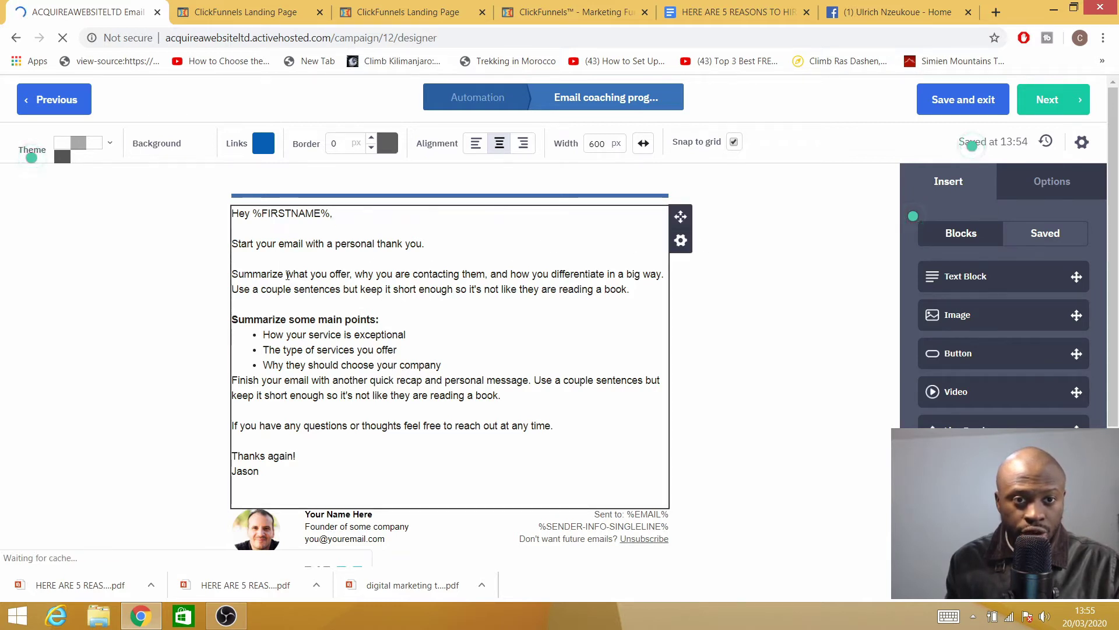
Step: Check the contact personalization fields available for the email's greeting line without inserting one
drag(332, 214, 231, 217)
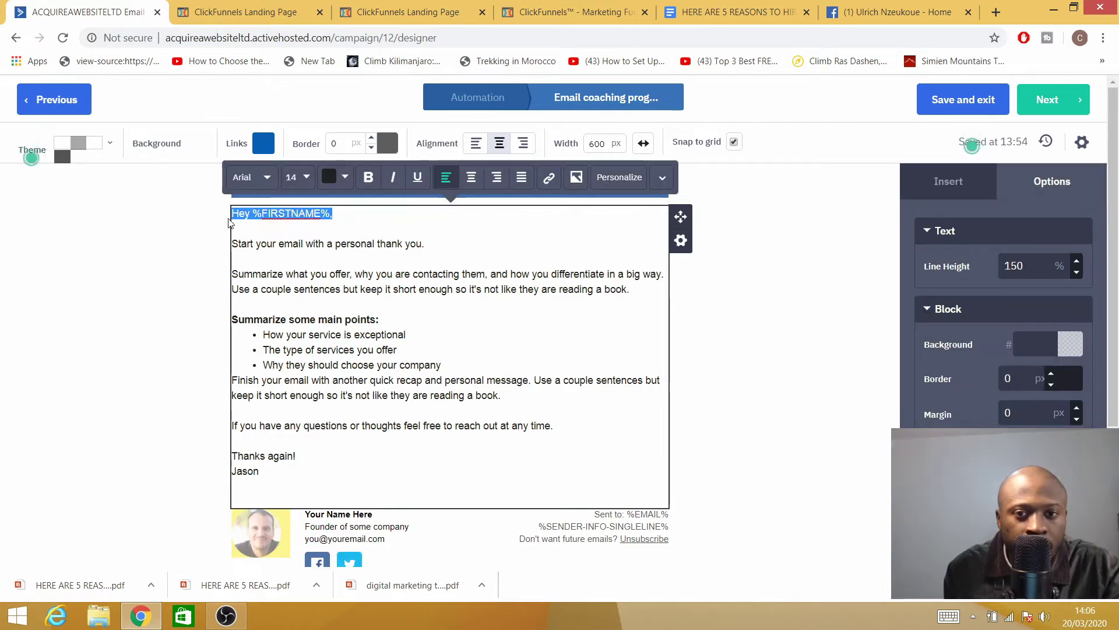
click(624, 181)
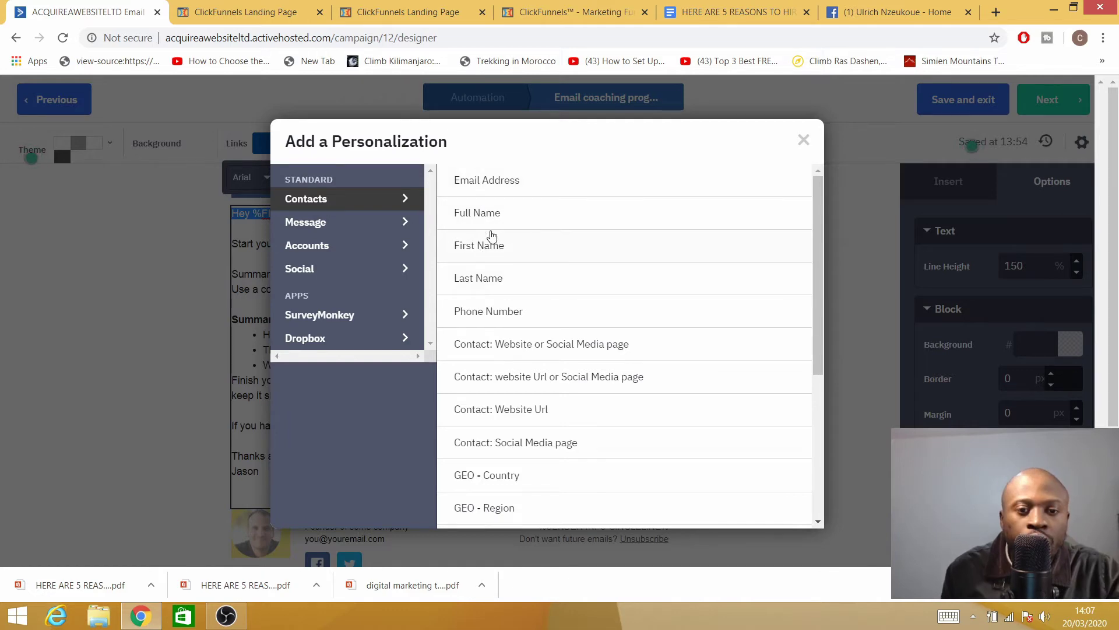
click(803, 141)
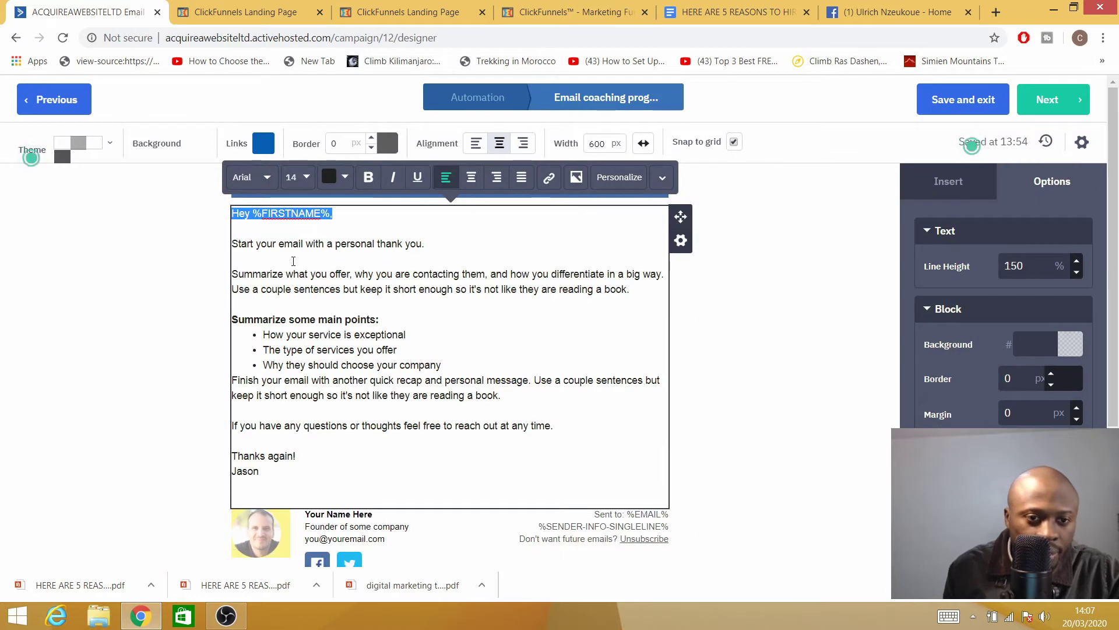
Step: Add the line "here is your pdf file" below the personal thank-you sentence, followed by a new empty line
click(300, 290)
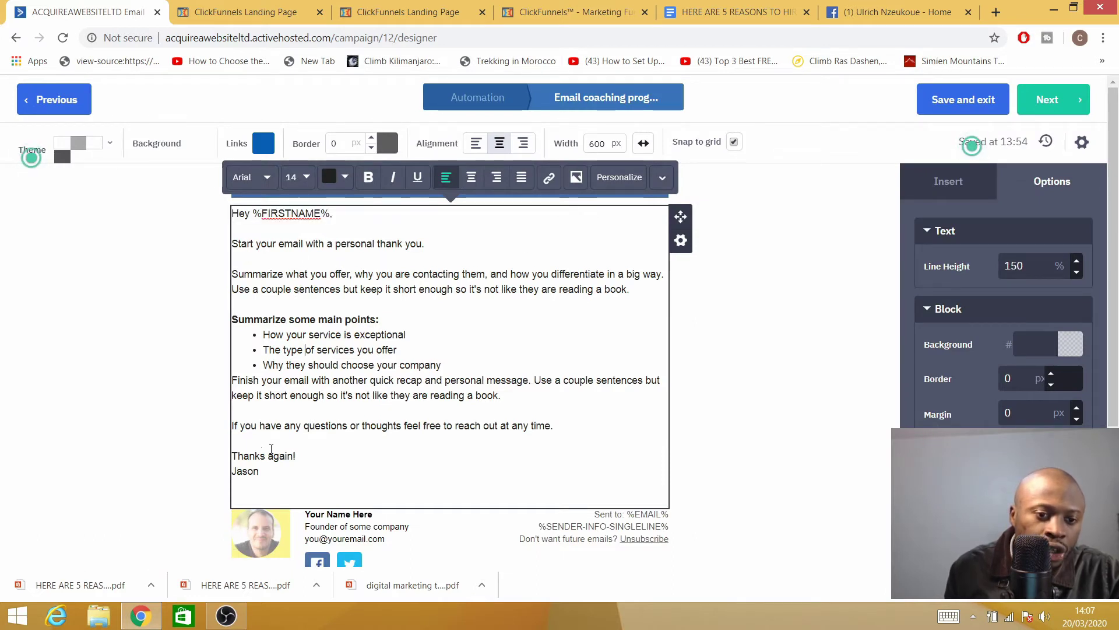
click(260, 455)
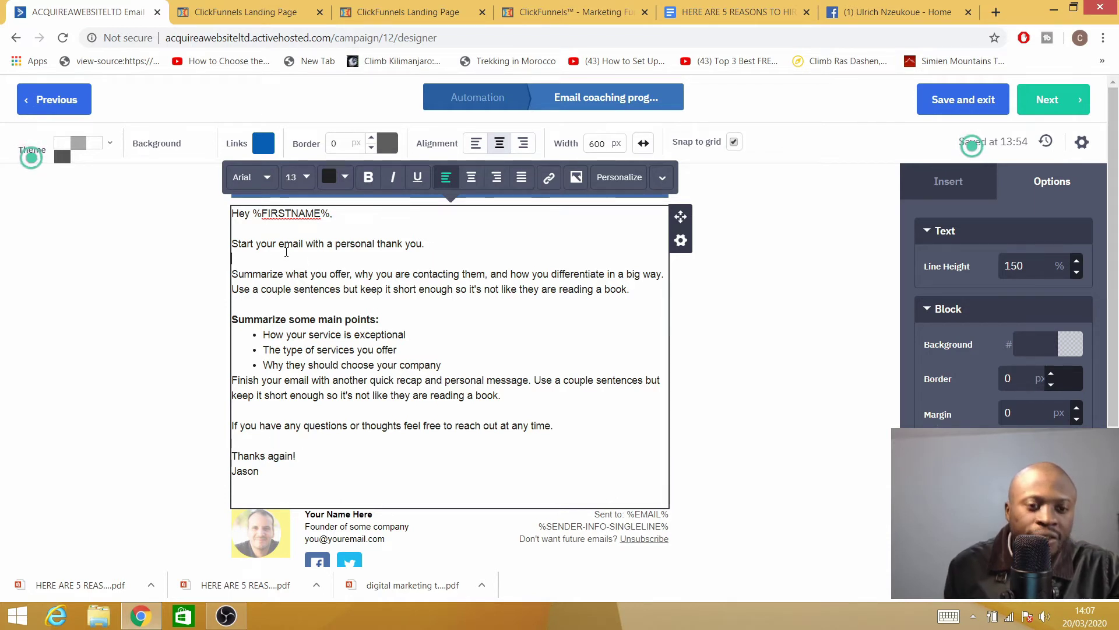
click(284, 251)
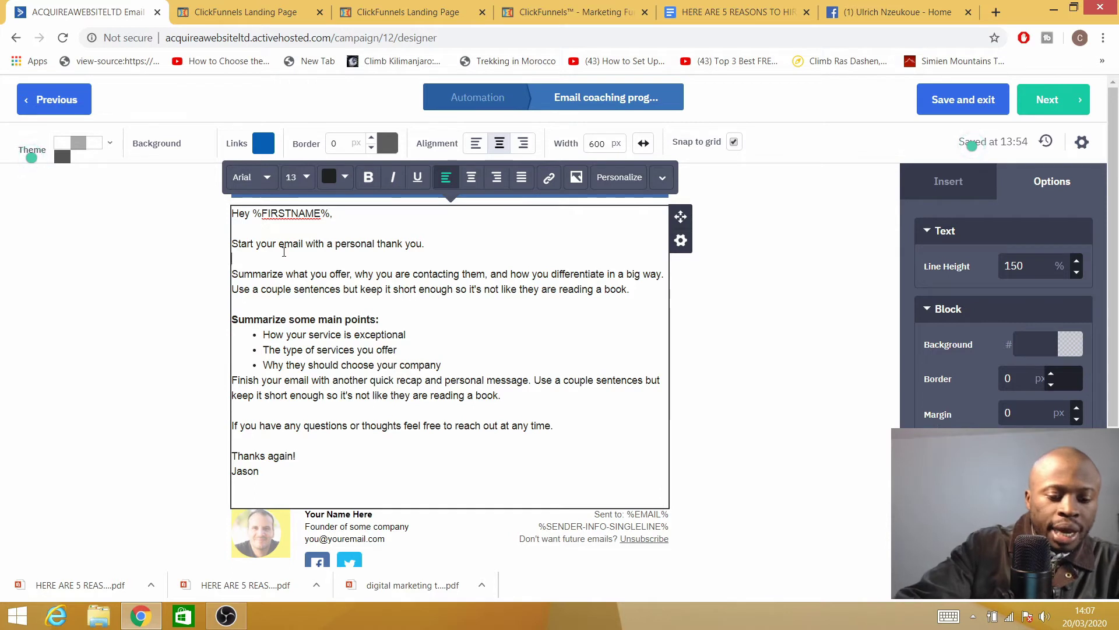
text(here)
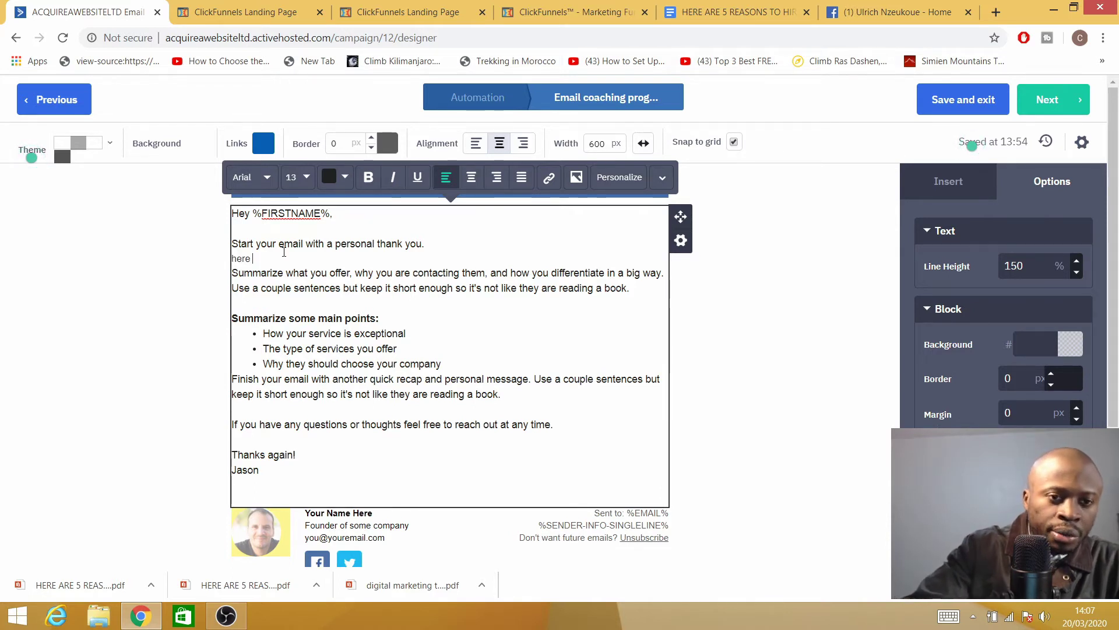
text( is your)
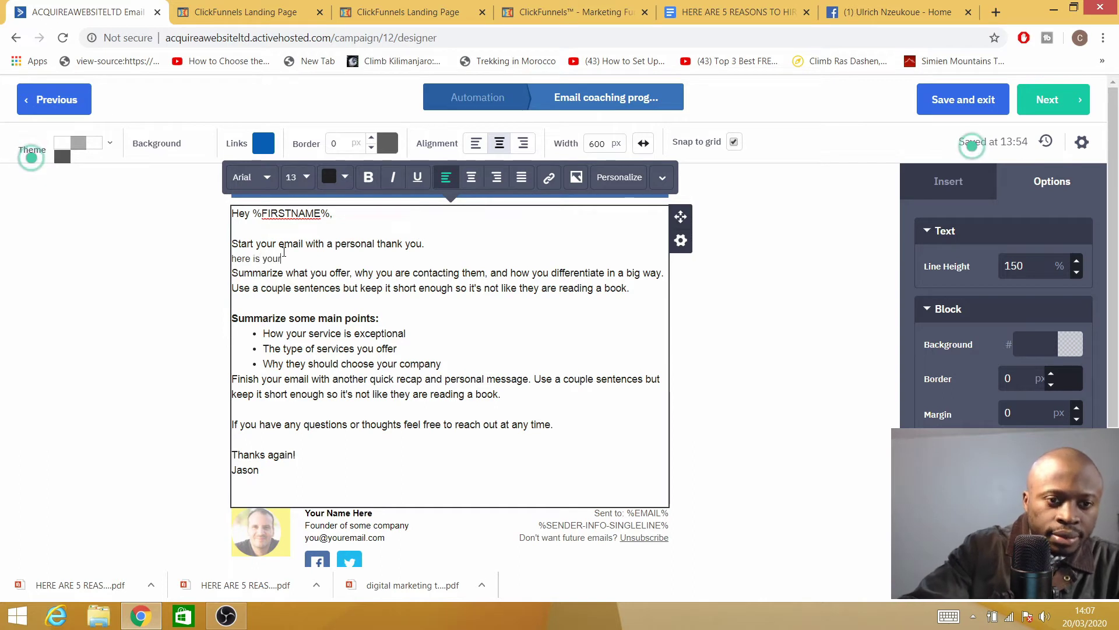
text( pdf file)
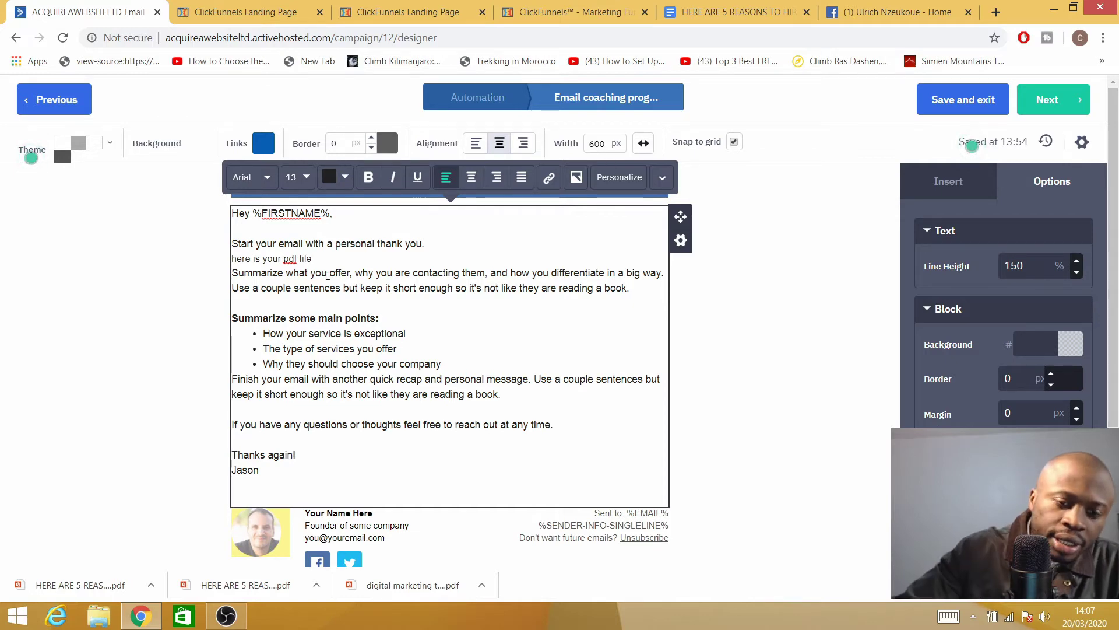
key(Return)
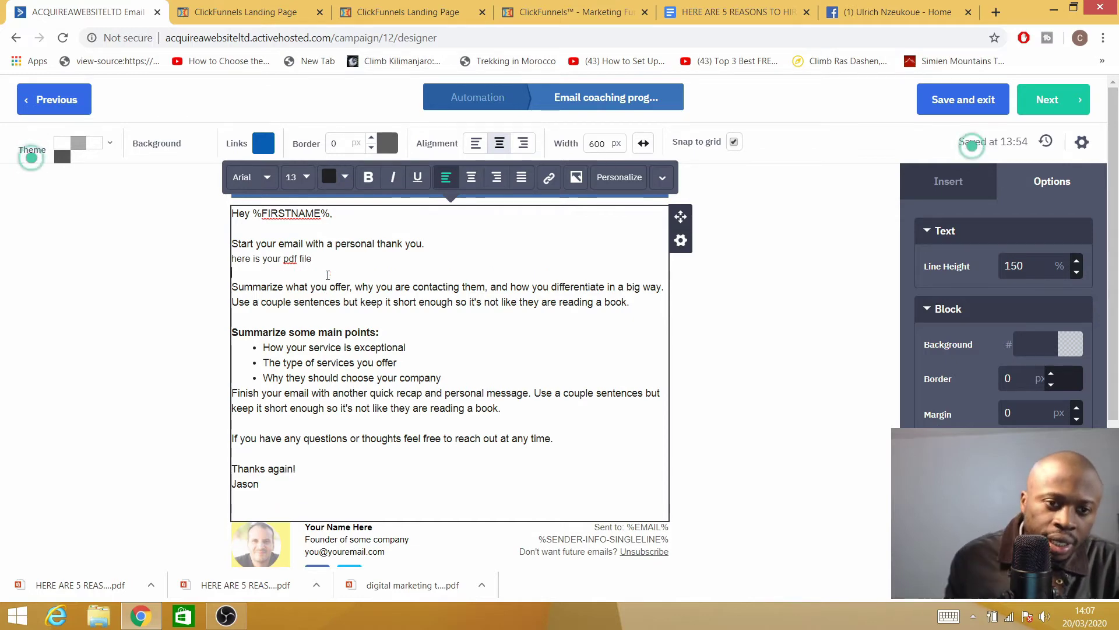
Step: Switch to the ClickFunnels digital assets, copy the asset path of digital_marketing_tools.pdf and return to the ActiveCampaign email designer
click(405, 14)
click(277, 20)
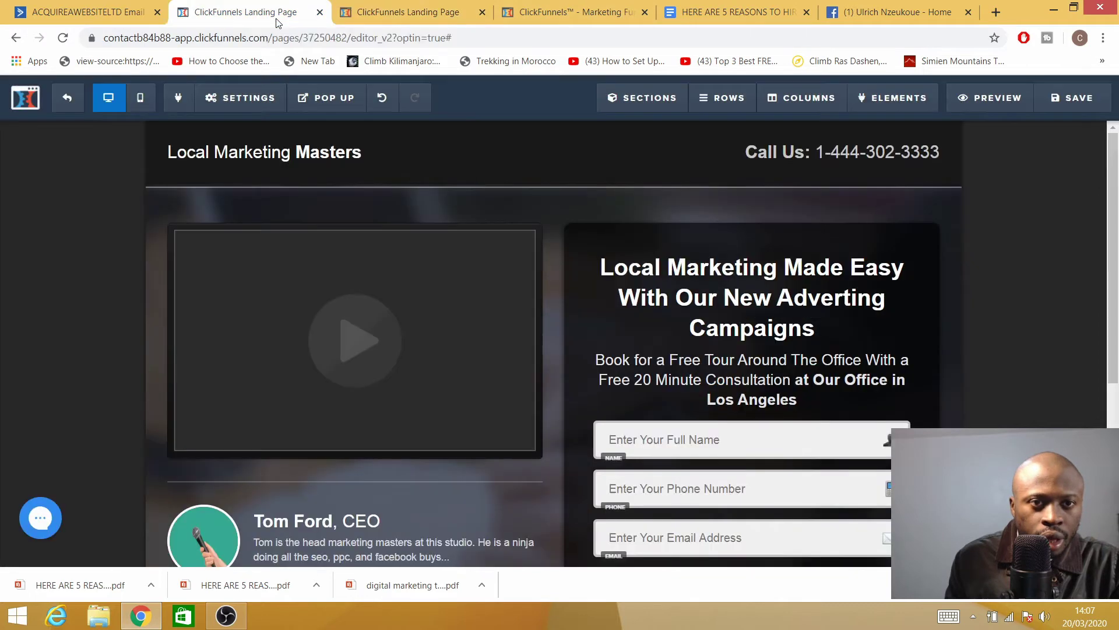
click(555, 16)
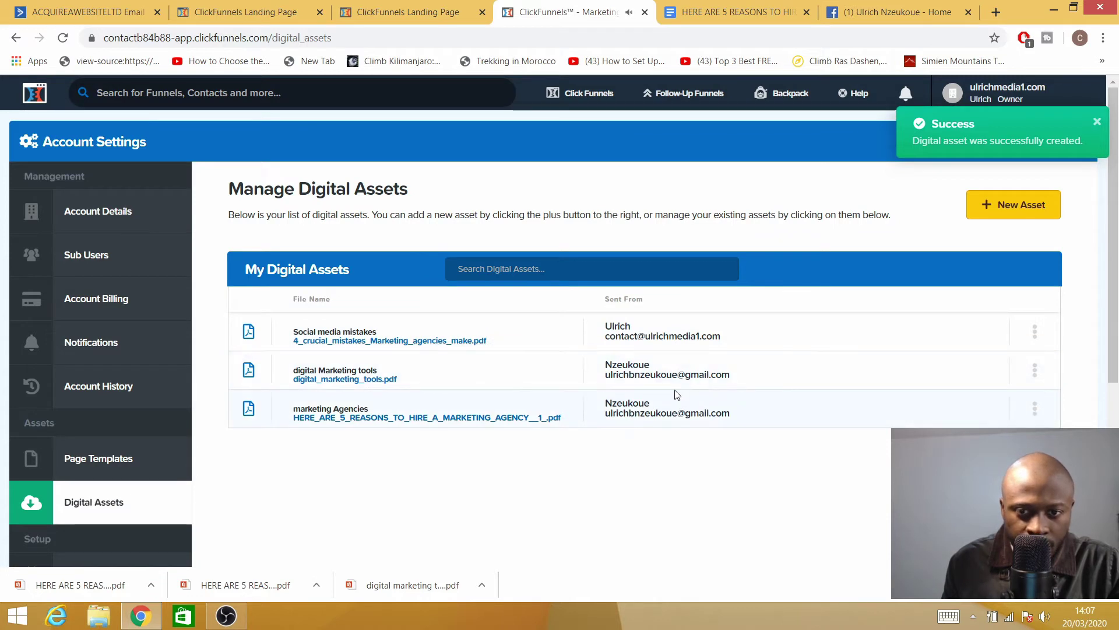
click(1035, 376)
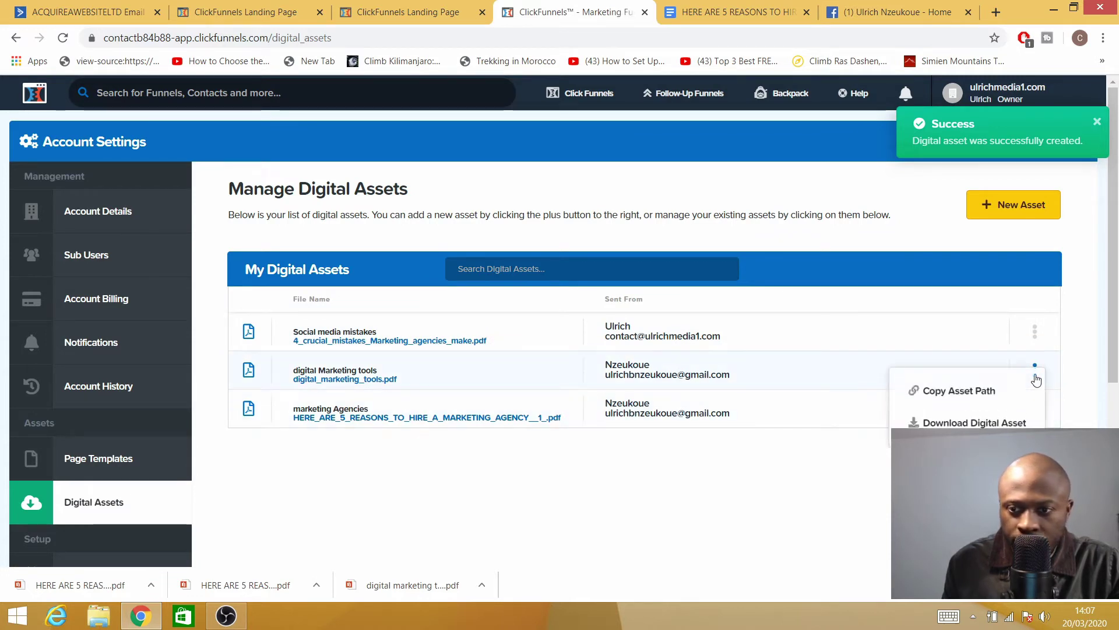
click(949, 402)
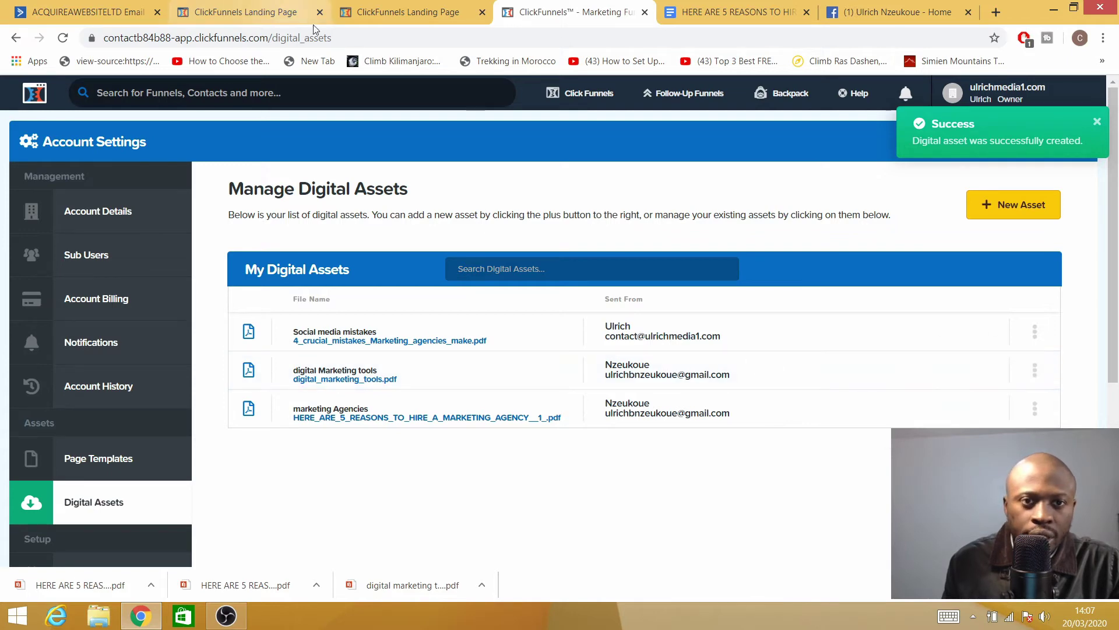
click(63, 13)
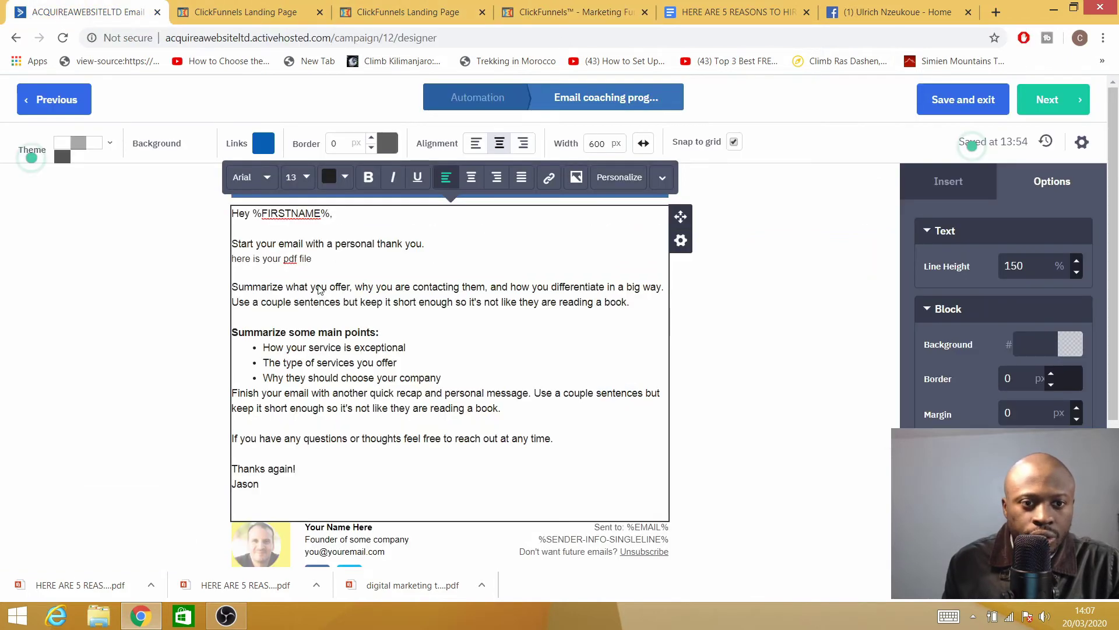
Step: Paste the copied asset URL on the empty line below "here is your pdf file" and delete it again
click(235, 276)
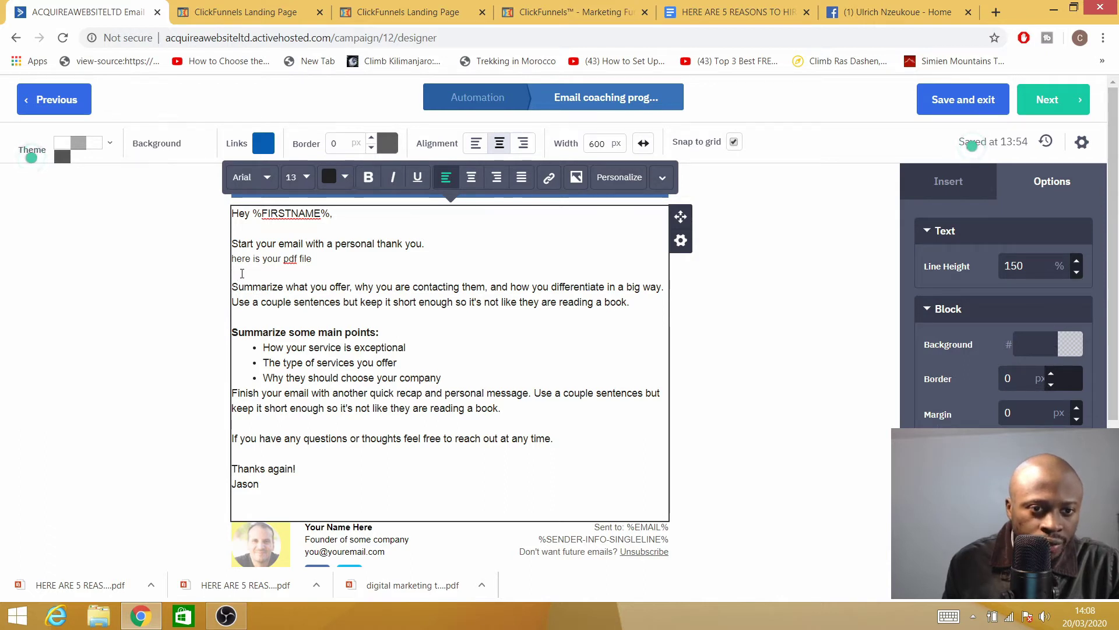
right_click(241, 273)
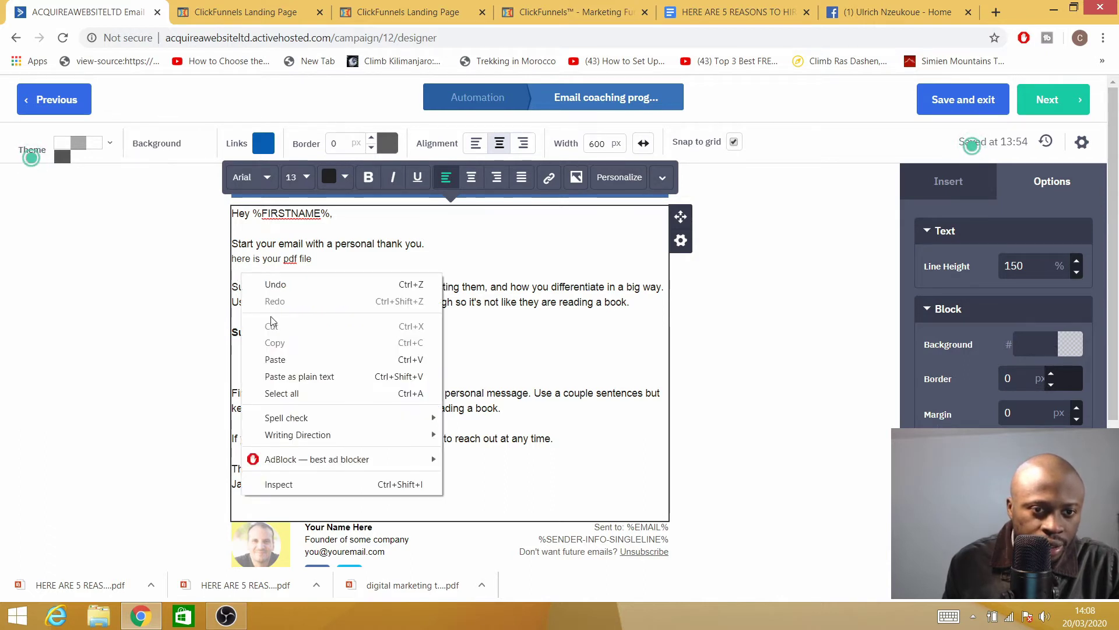
click(274, 359)
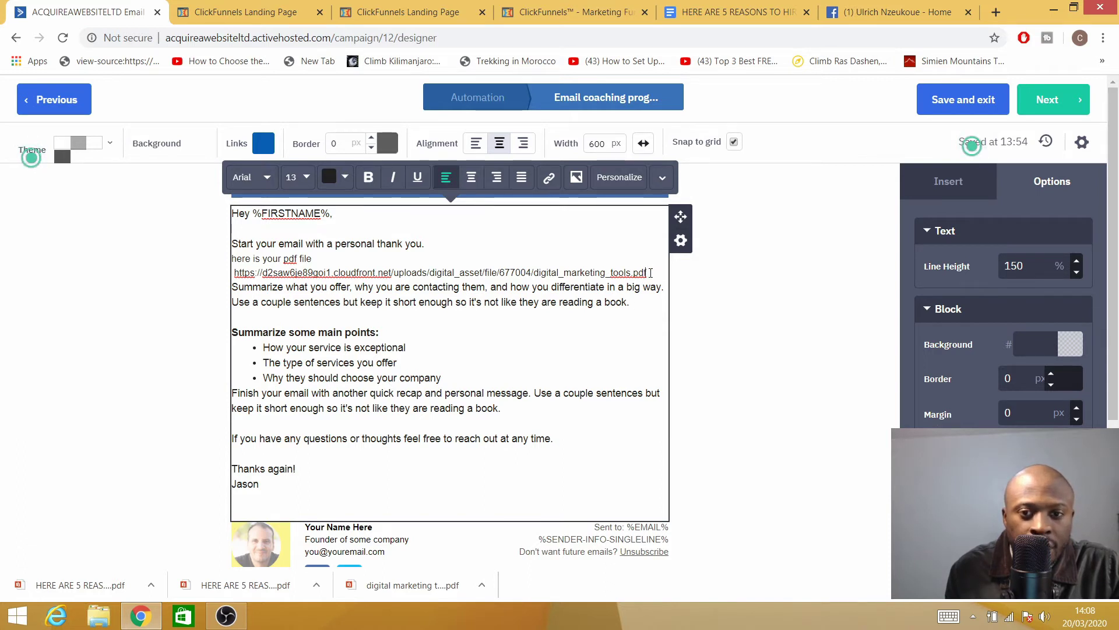
drag(651, 273, 239, 278)
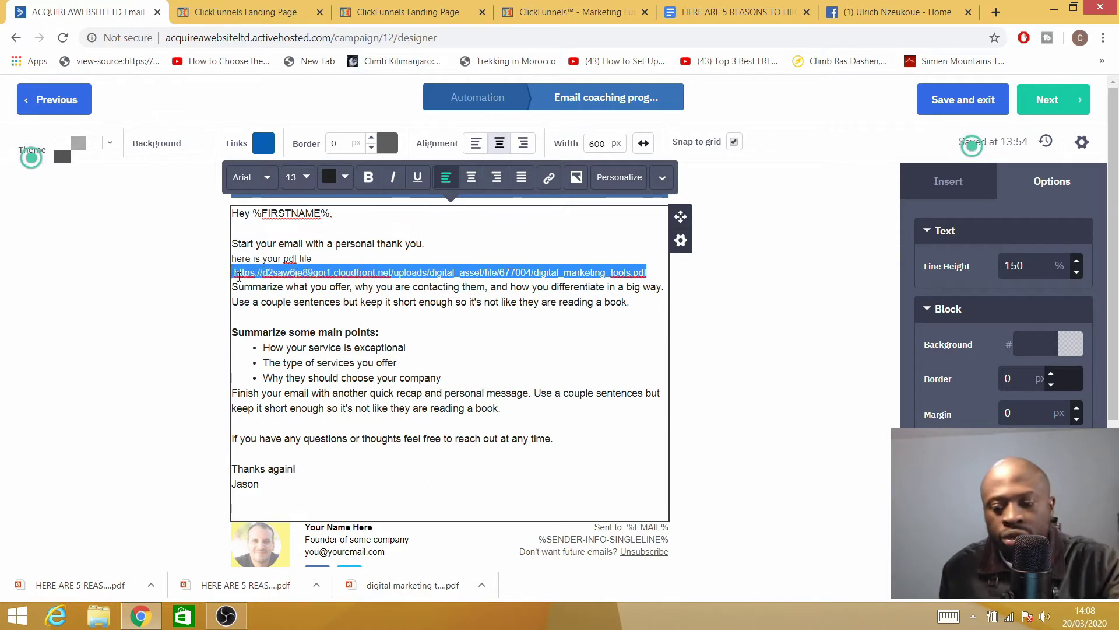
key(BackSpace)
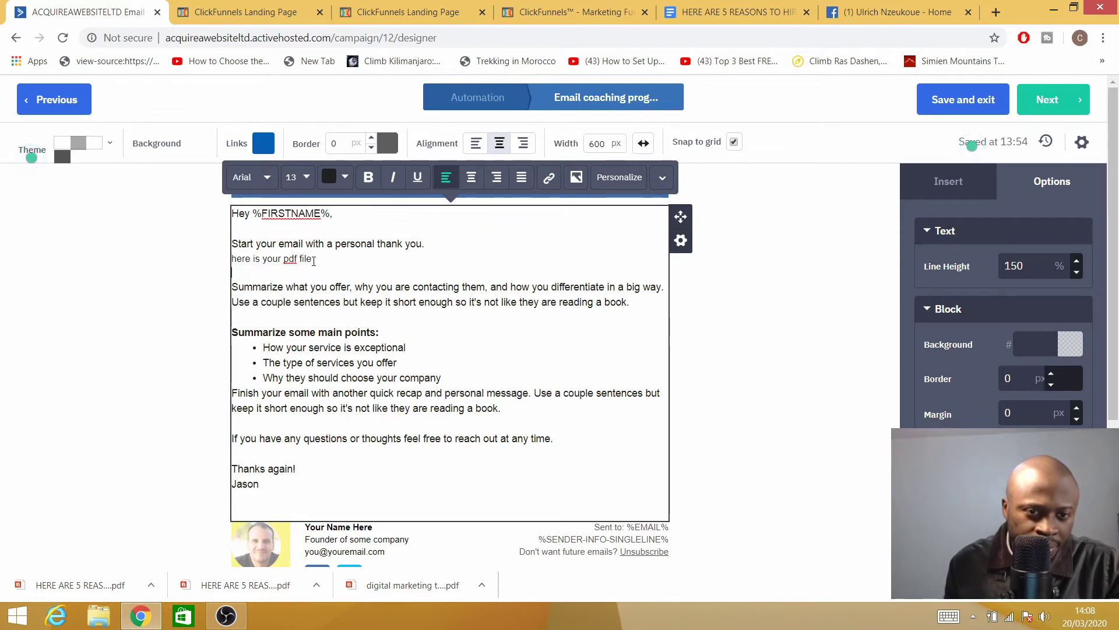
Step: Link the text "here is your pdf file" to the copied digital_marketing_tools.pdf URL
drag(309, 260, 232, 260)
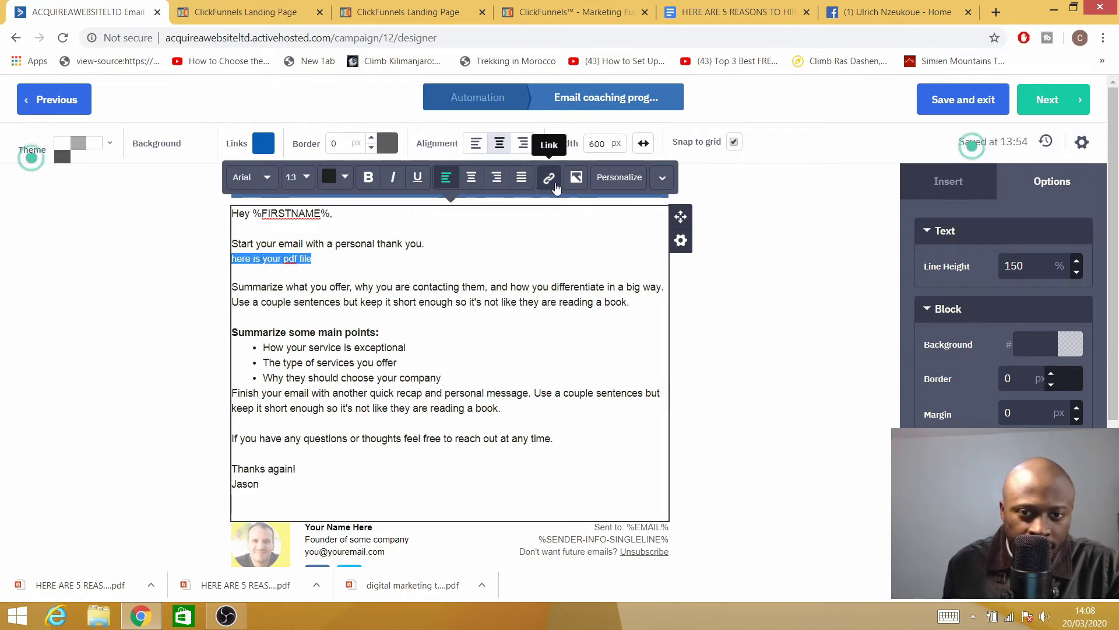
click(548, 179)
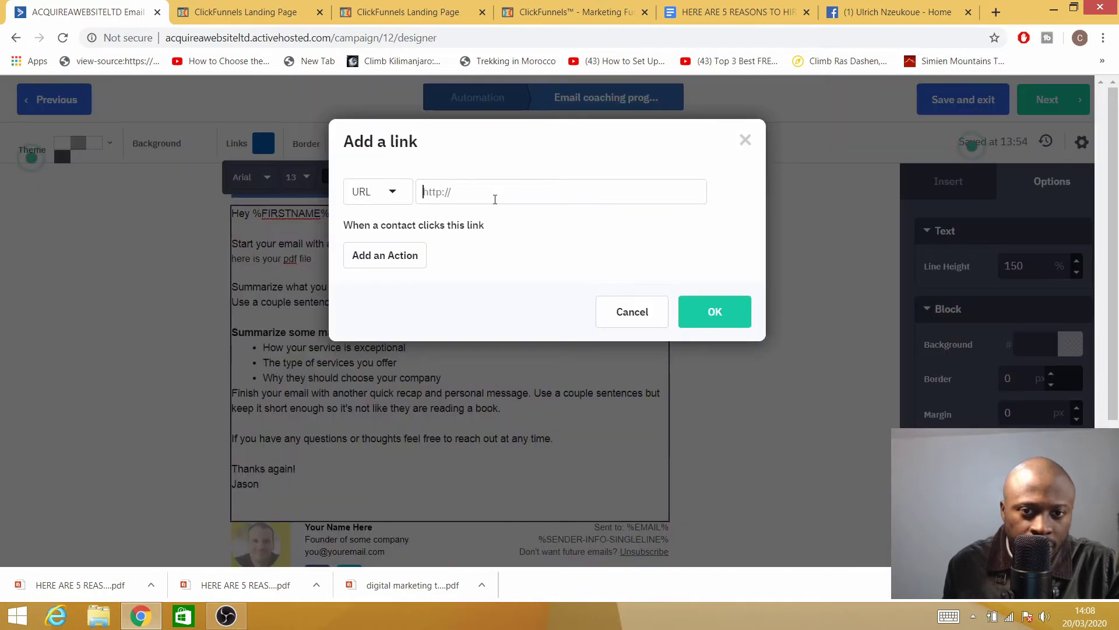
right_click(442, 197)
click(484, 283)
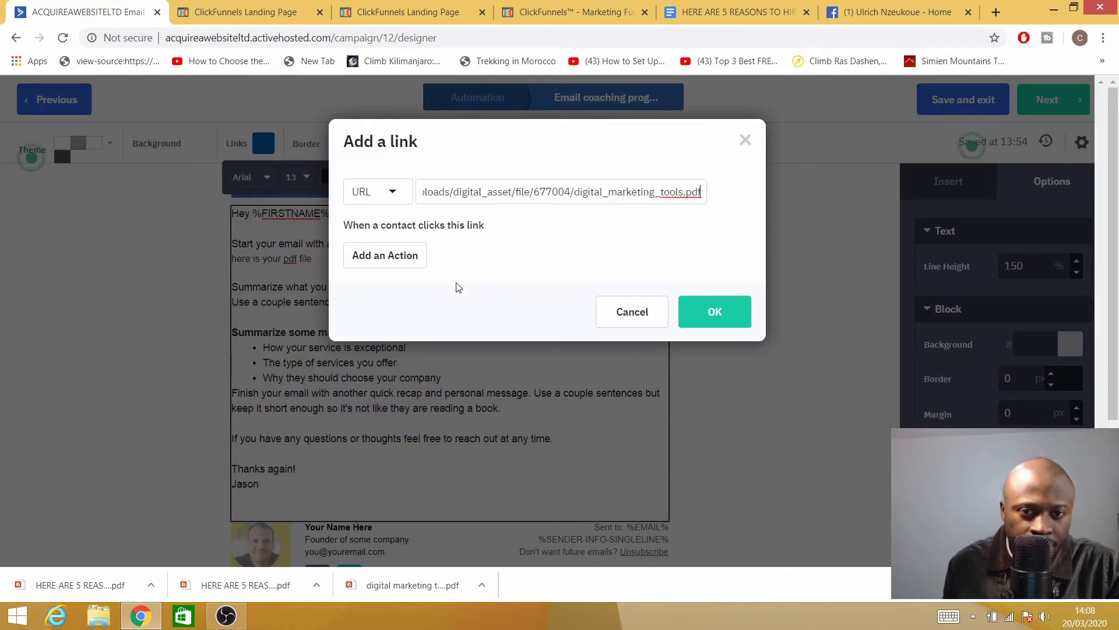
click(719, 313)
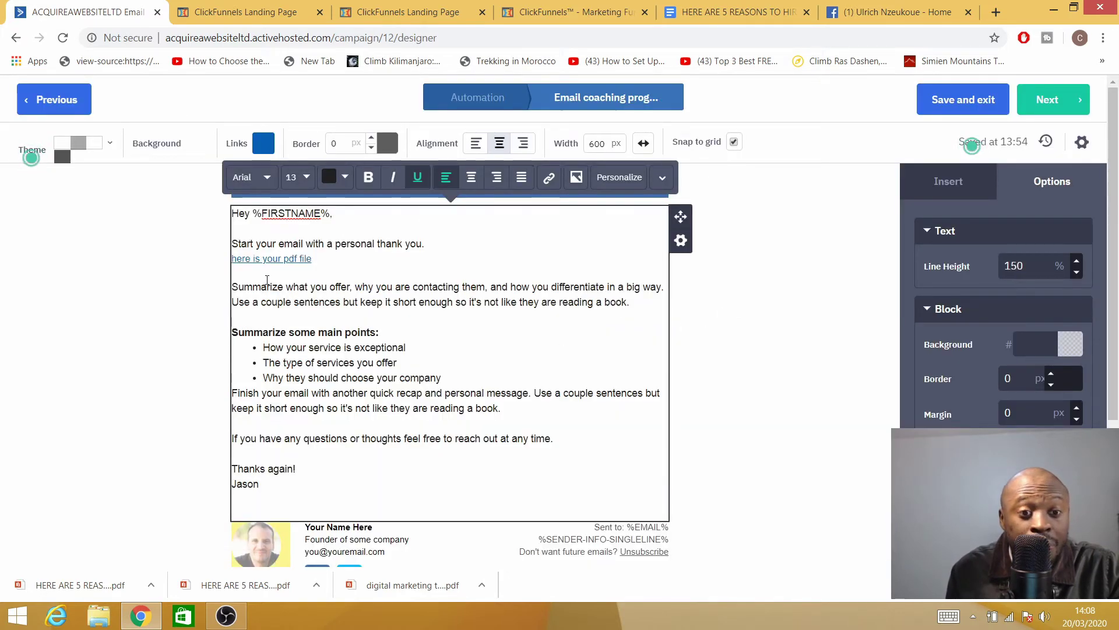
Step: Edit the social icons in the email footer so that clicking an icon opens the social page
scroll(408, 318, down, 3)
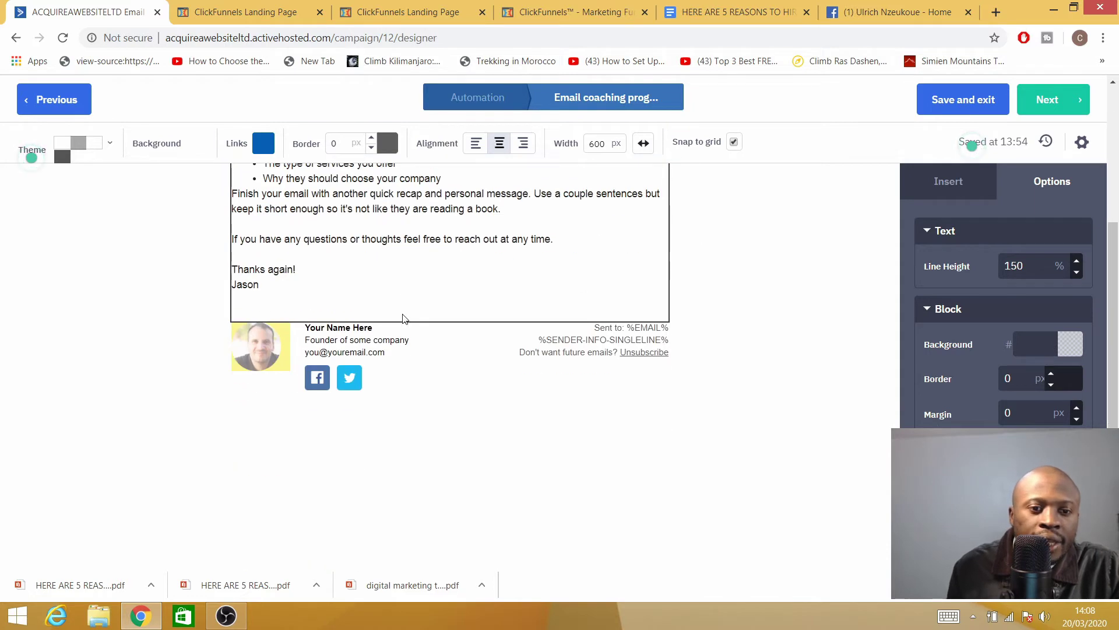
scroll(403, 315, up, 1)
scroll(404, 315, down, 1)
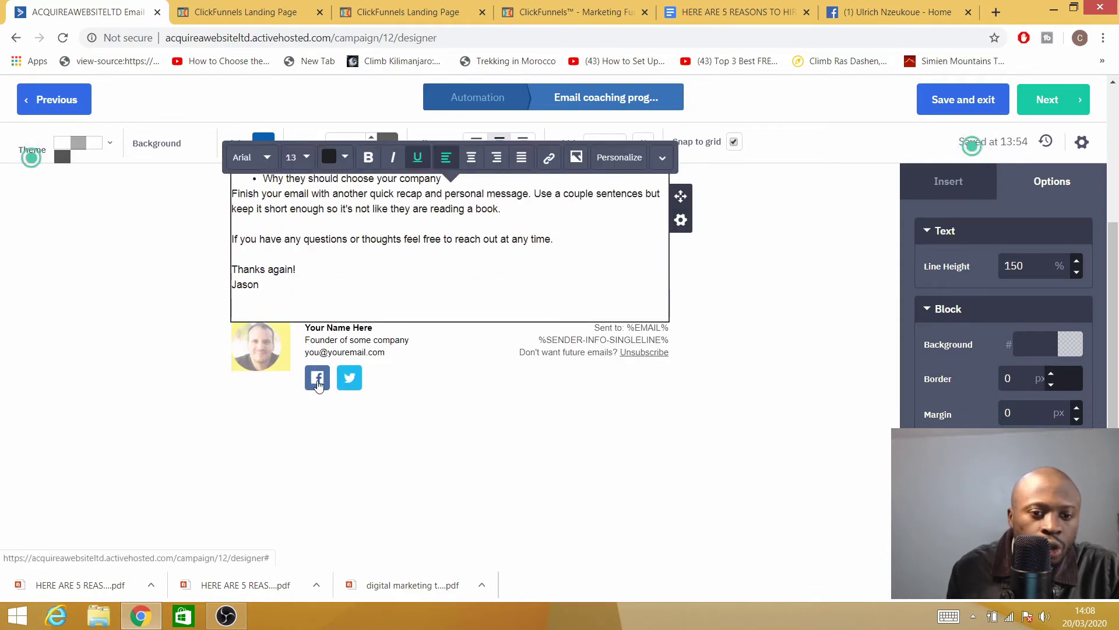
click(319, 385)
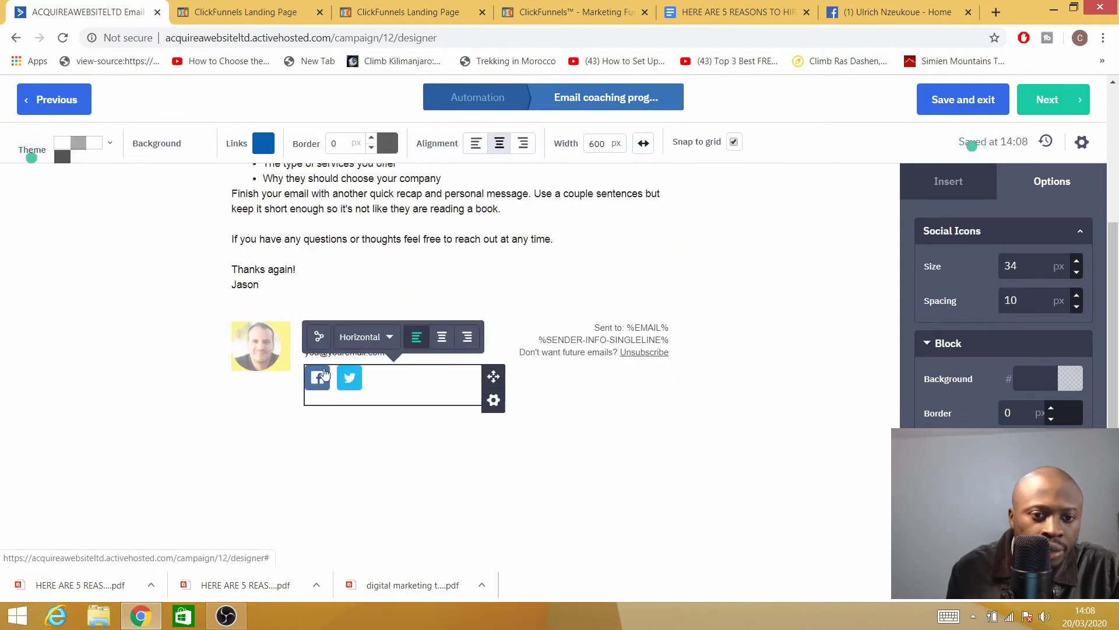
click(315, 346)
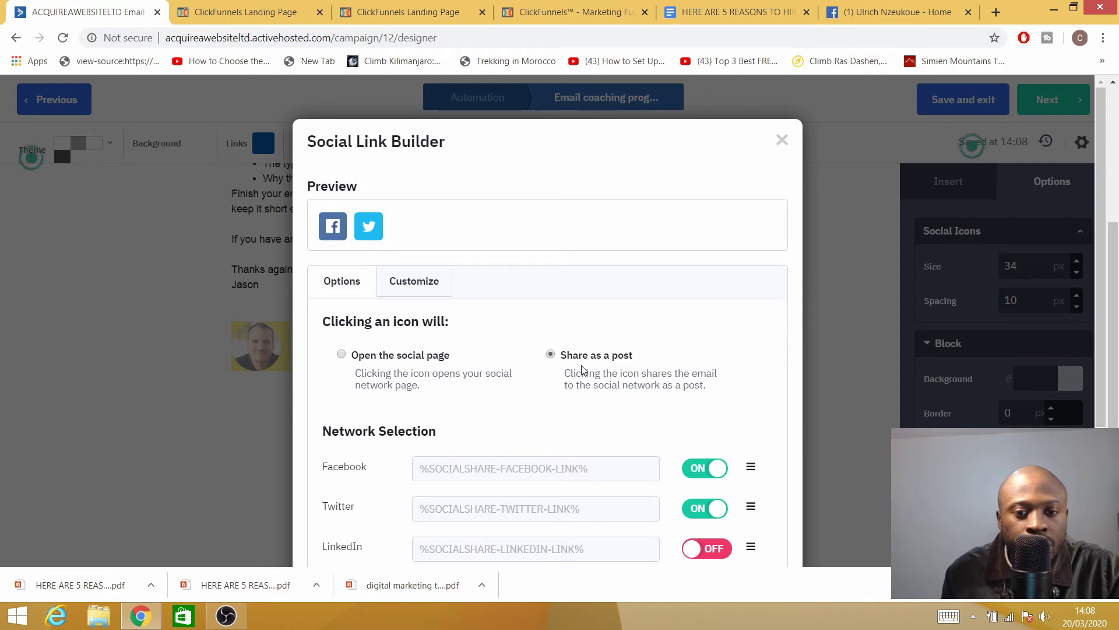
click(341, 355)
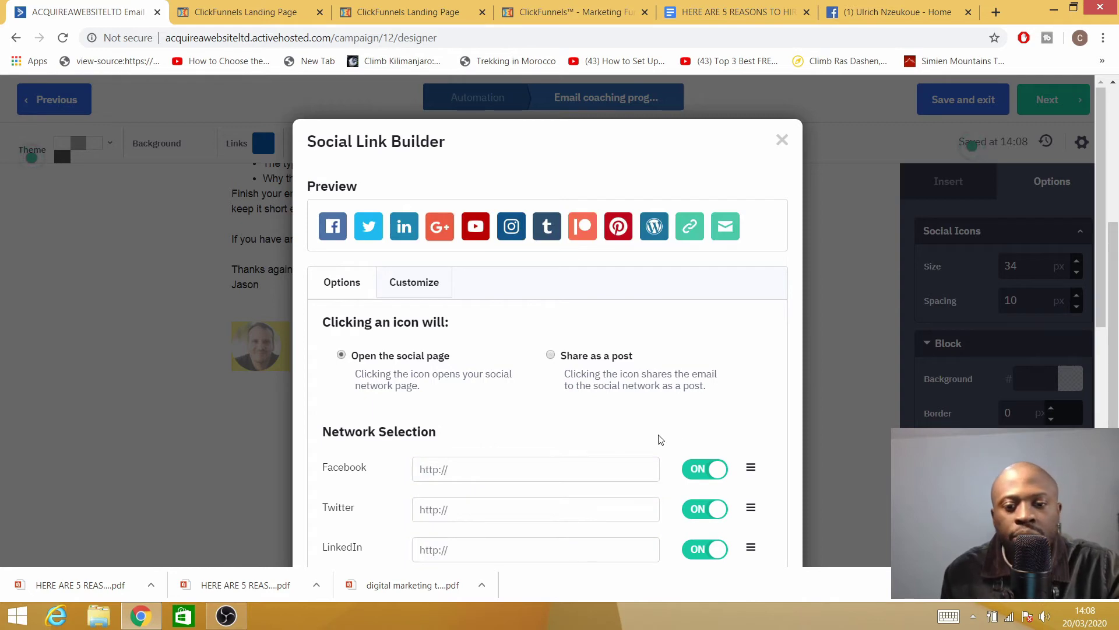
scroll(478, 420, down, 3)
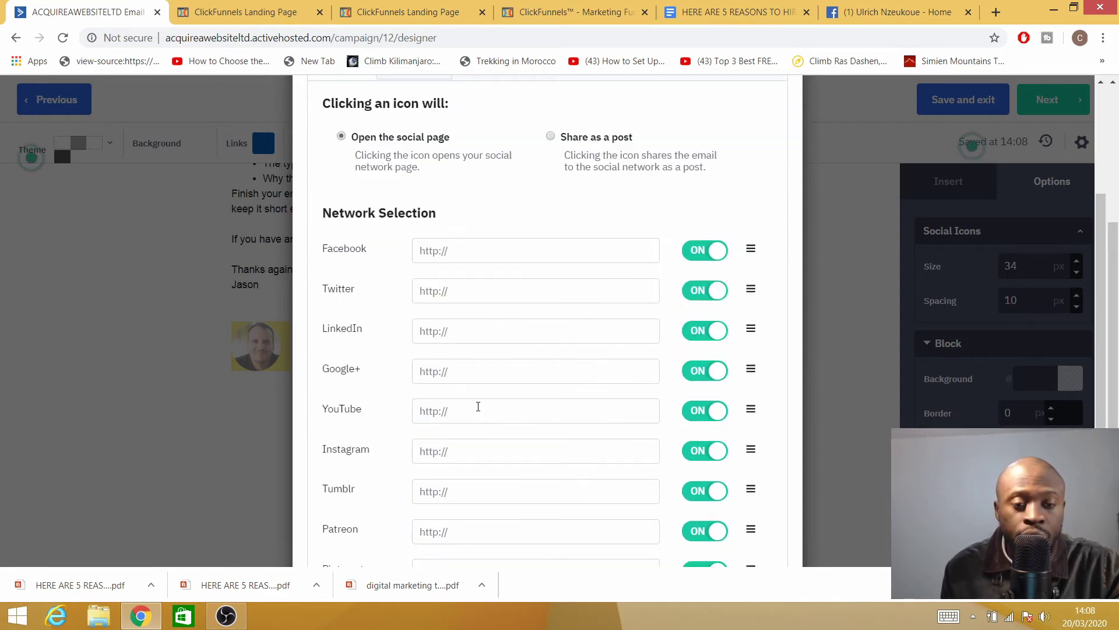
scroll(478, 405, up, 3)
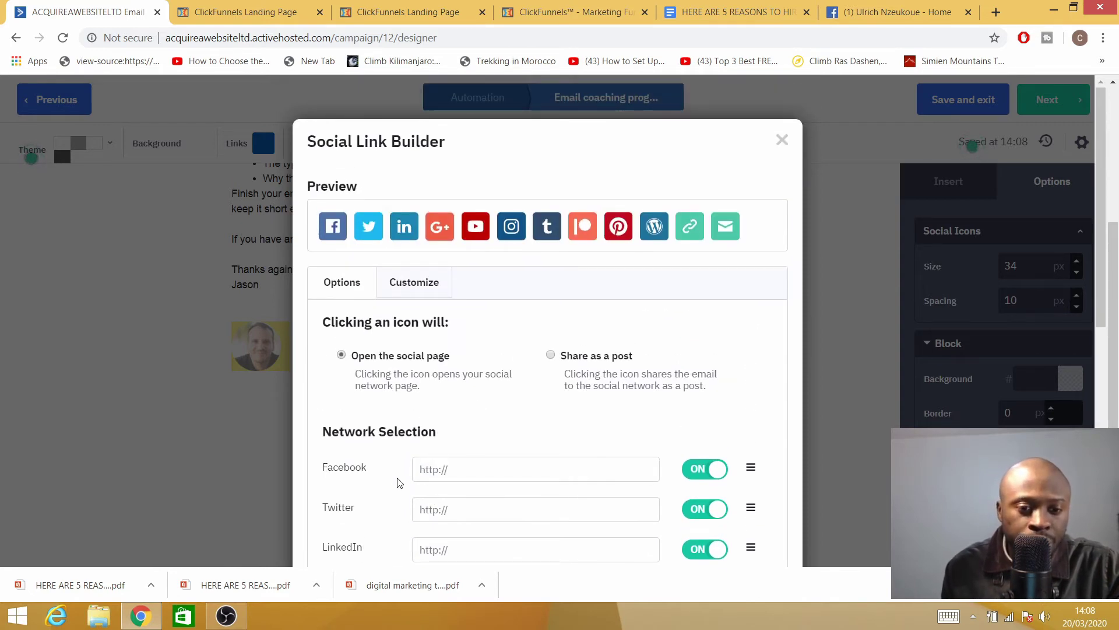
Step: Copy the Facebook page's URL from the open Facebook page and return to the Social Link Builder in ActiveCampaign
click(463, 473)
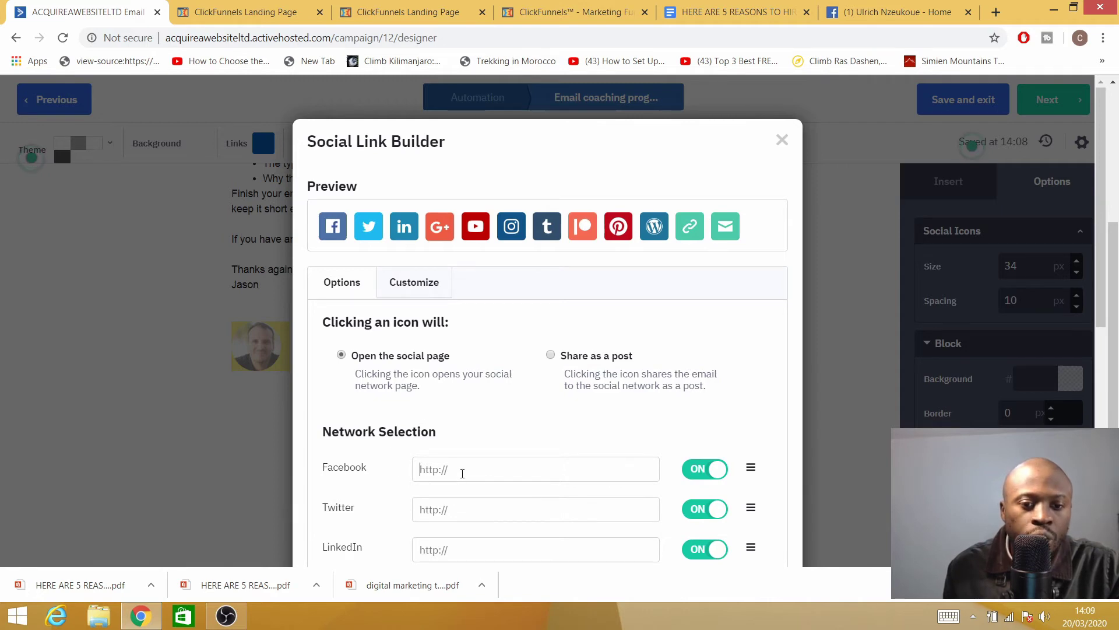
click(882, 12)
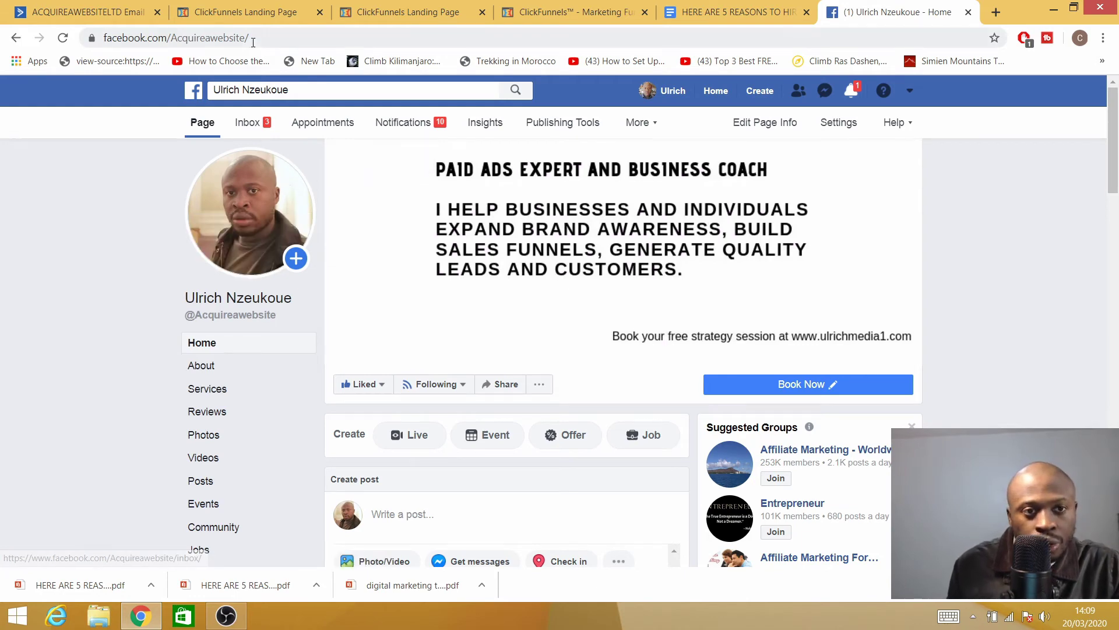
drag(253, 40, 96, 38)
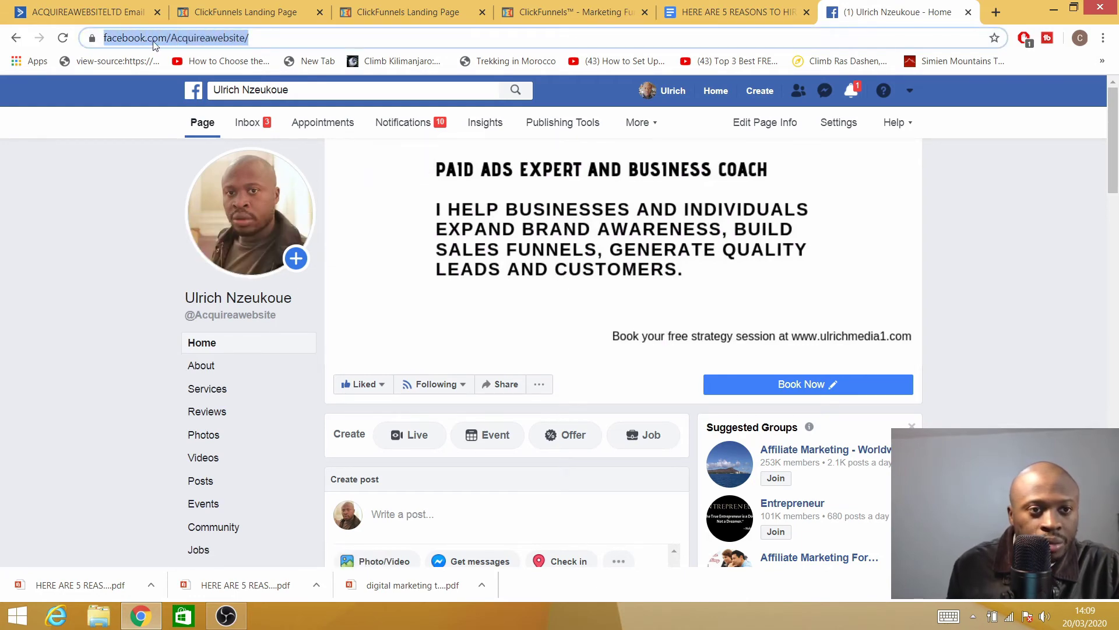
right_click(190, 44)
click(228, 95)
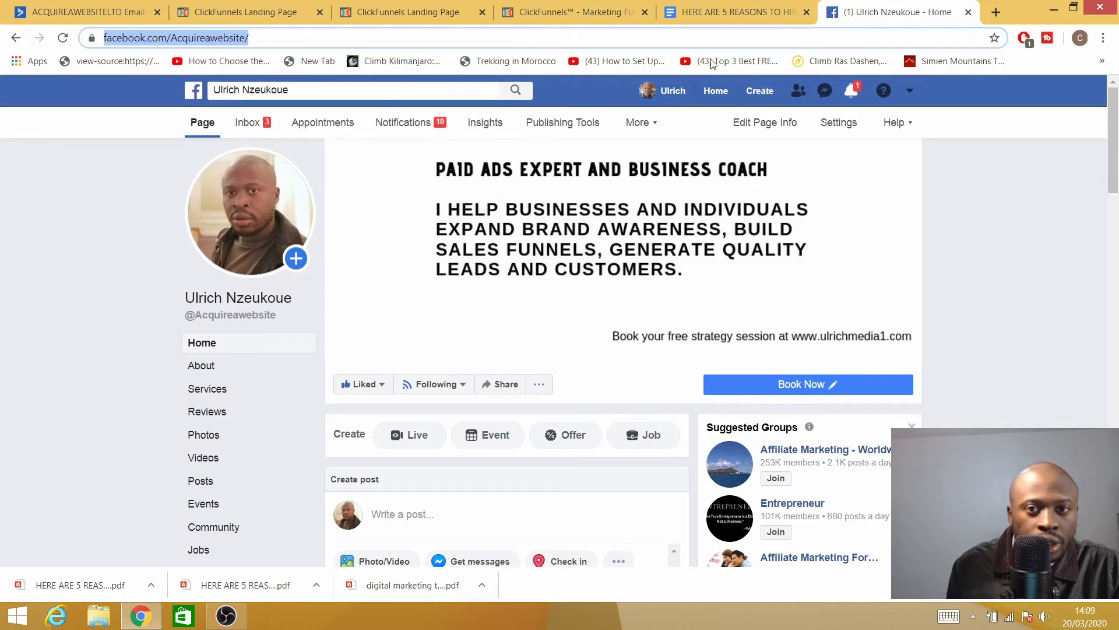
click(240, 13)
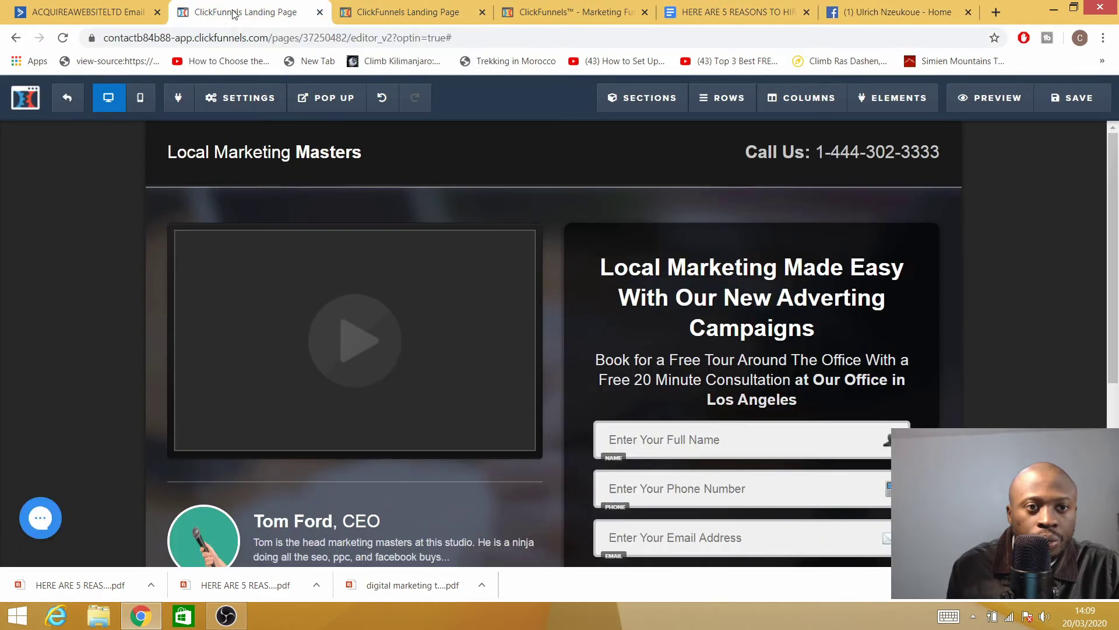
click(111, 13)
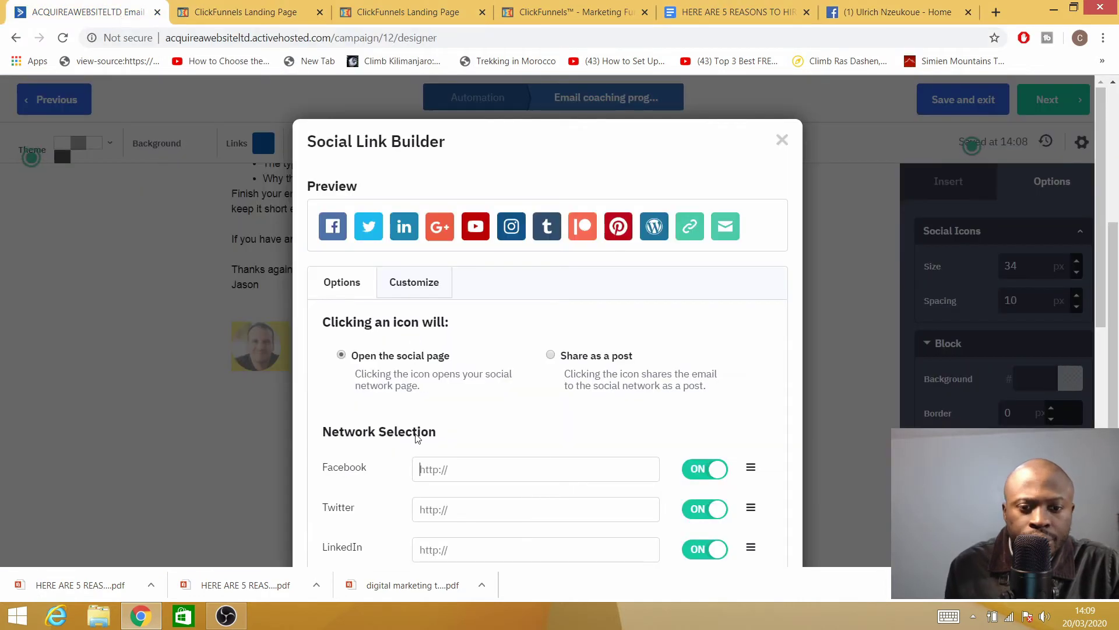
right_click(451, 470)
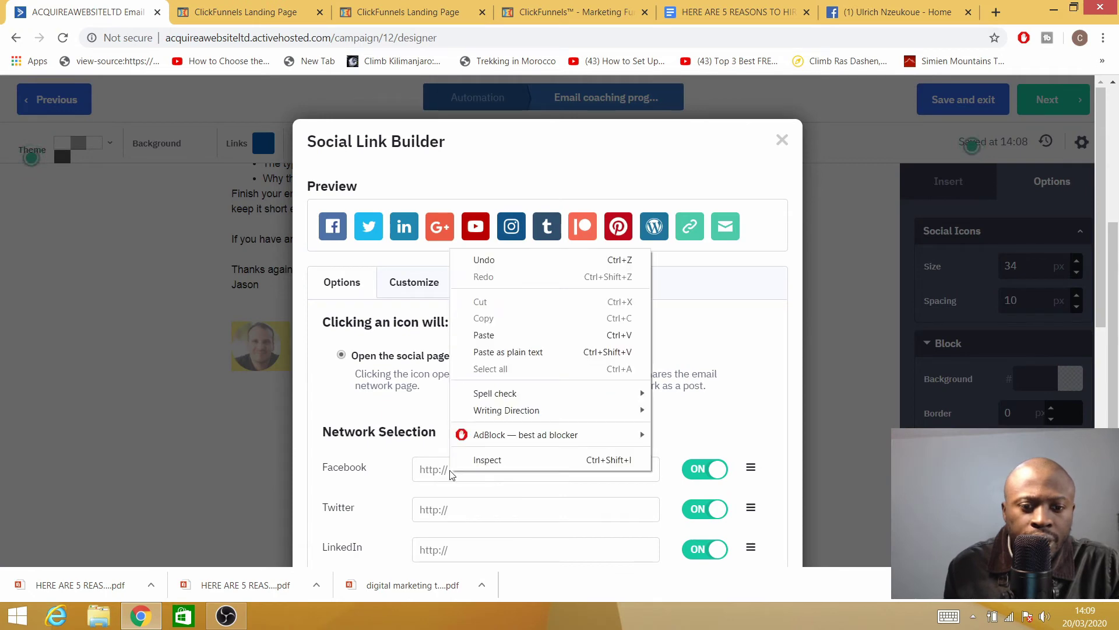
click(488, 333)
scroll(523, 459, down, 1)
scroll(523, 458, down, 1)
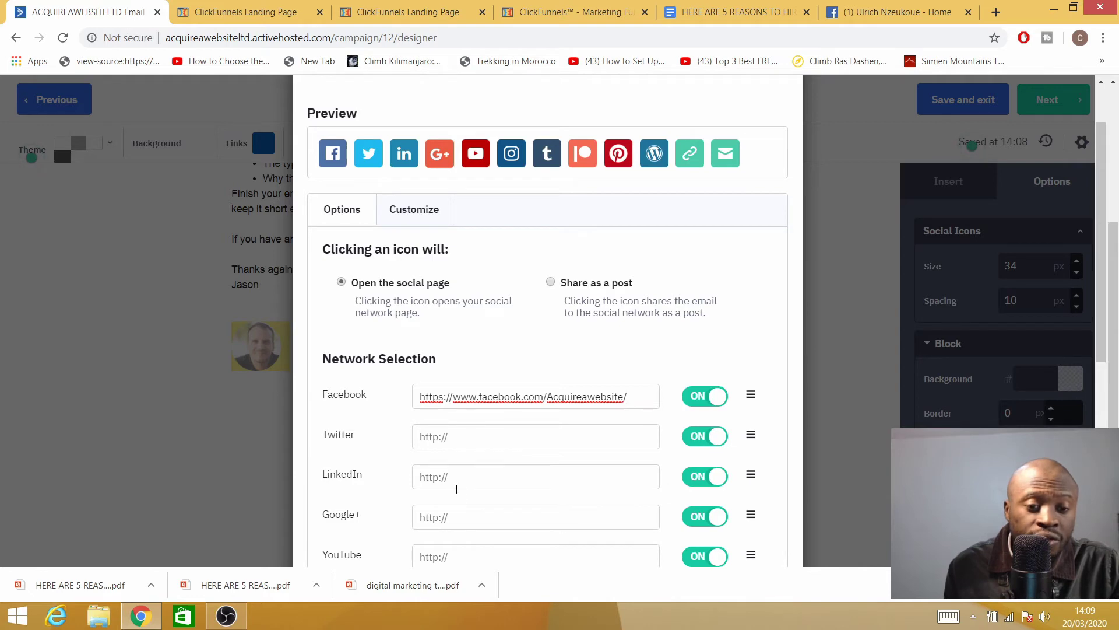
scroll(463, 498, down, 4)
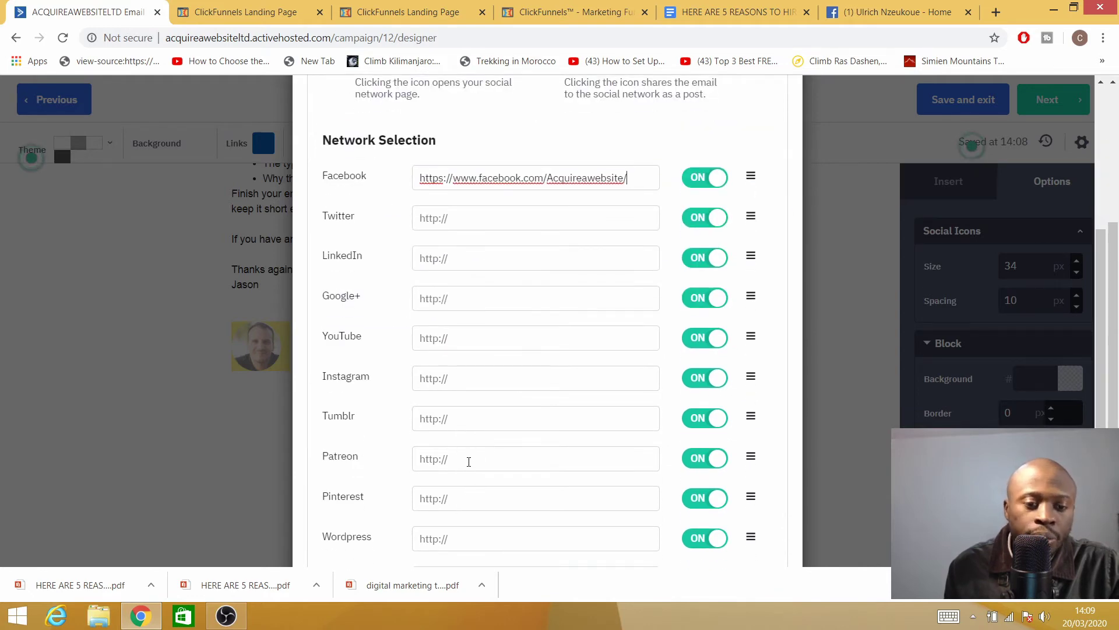
scroll(469, 461, down, 3)
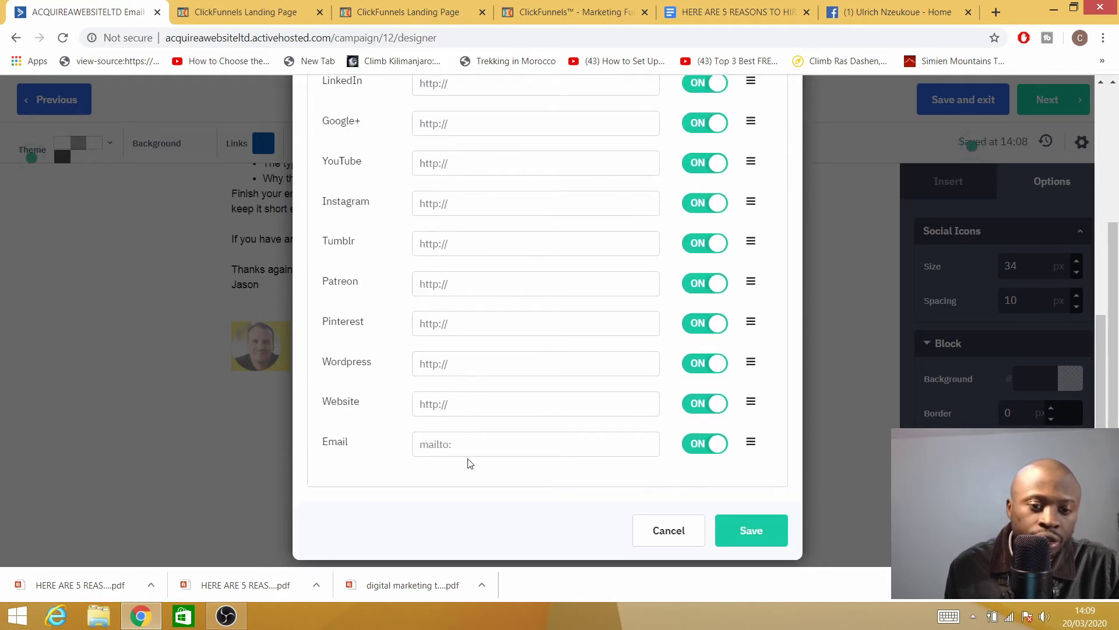
click(757, 538)
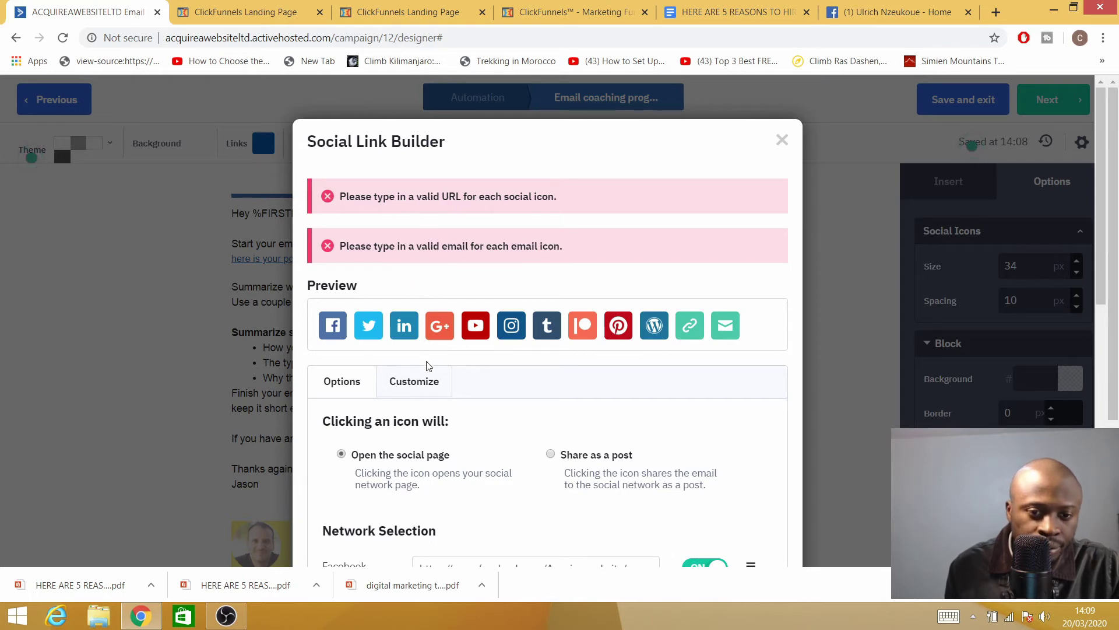
Step: Turn off the Twitter, LinkedIn and Google+ icons in the network selection
scroll(421, 376, down, 5)
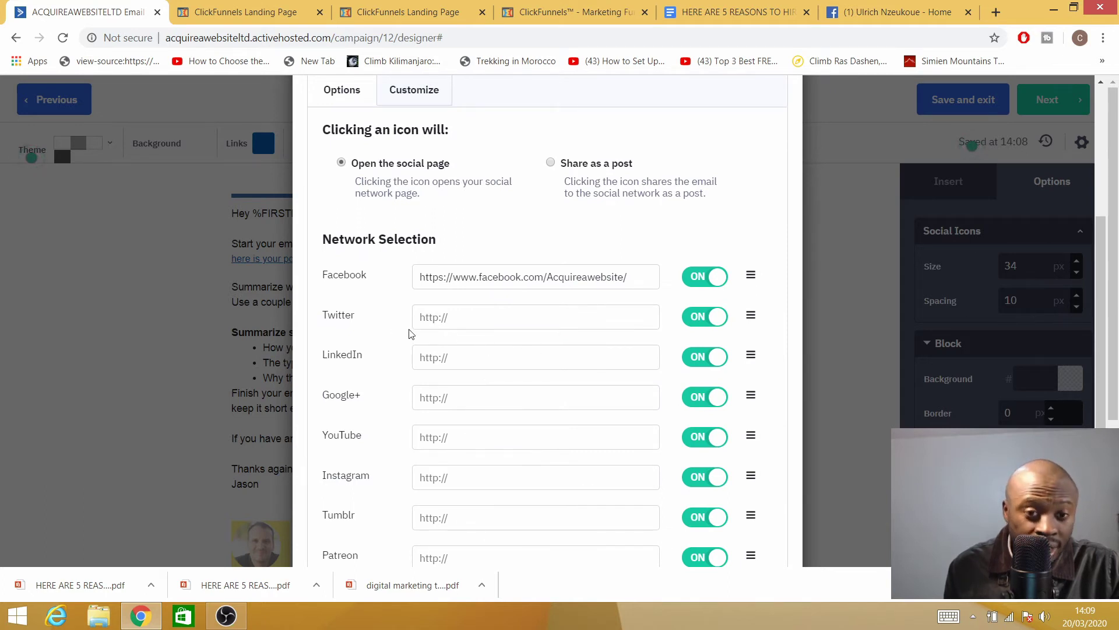
click(702, 320)
click(698, 358)
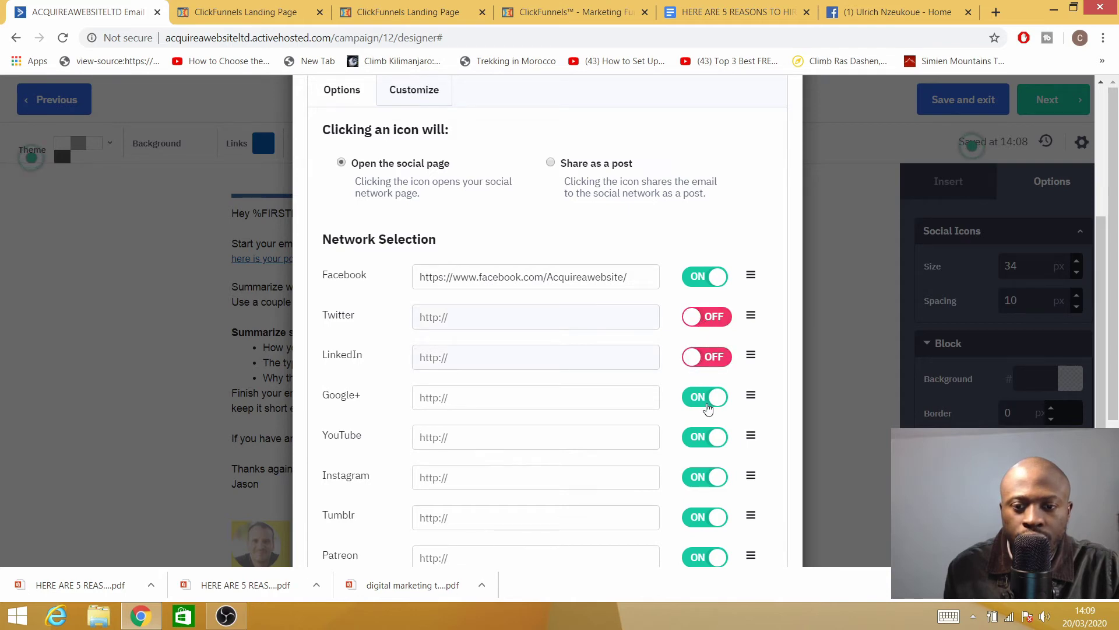
click(706, 402)
scroll(697, 397, down, 3)
scroll(691, 382, up, 6)
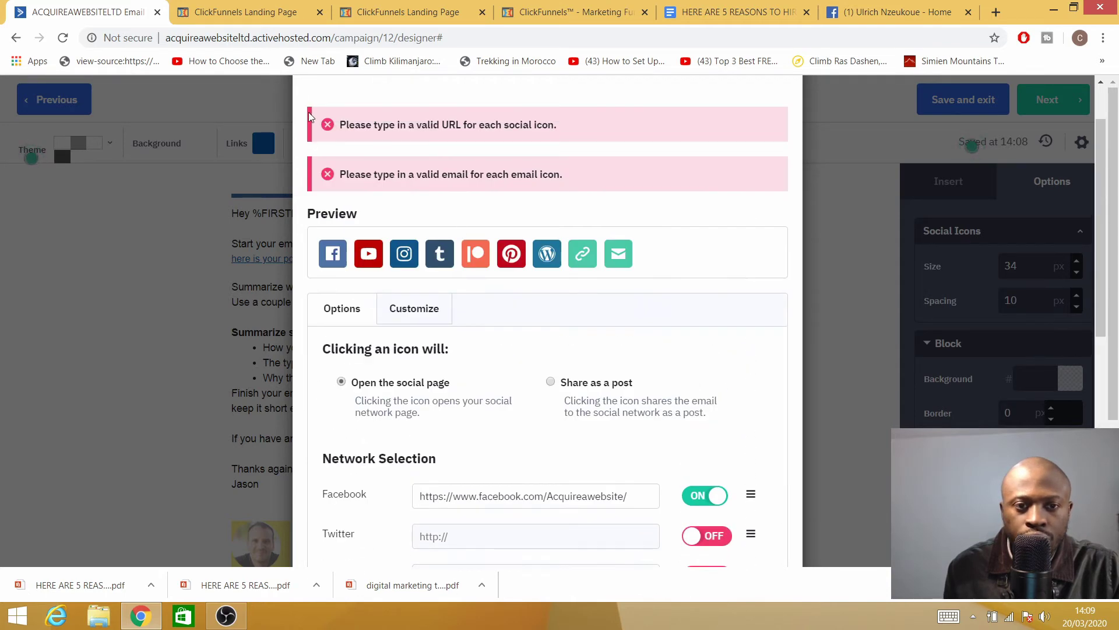
scroll(500, 212, down, 8)
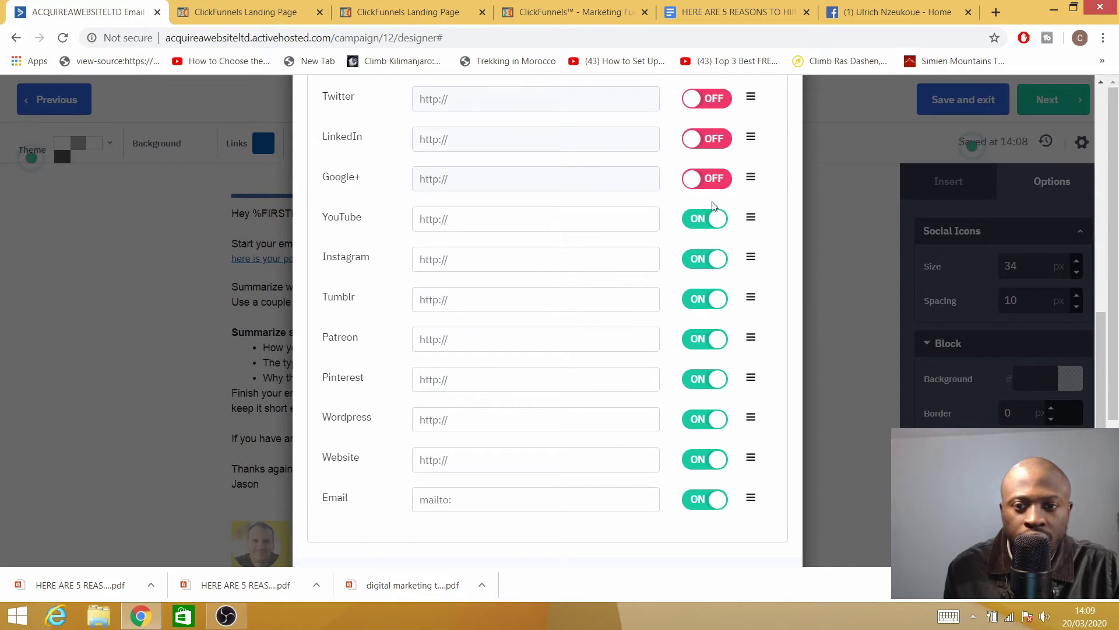
Step: Turn off the YouTube, Instagram, Tumblr, Patreon, Pinterest, Wordpress, Website and Email icons and save the social links
click(699, 221)
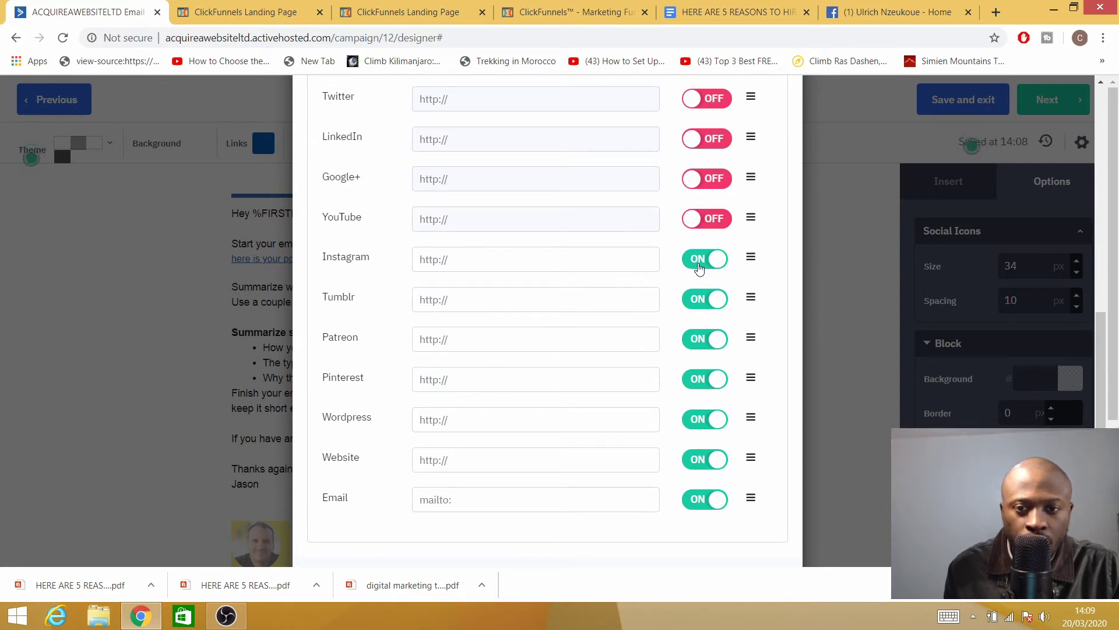
click(699, 262)
click(695, 300)
click(692, 341)
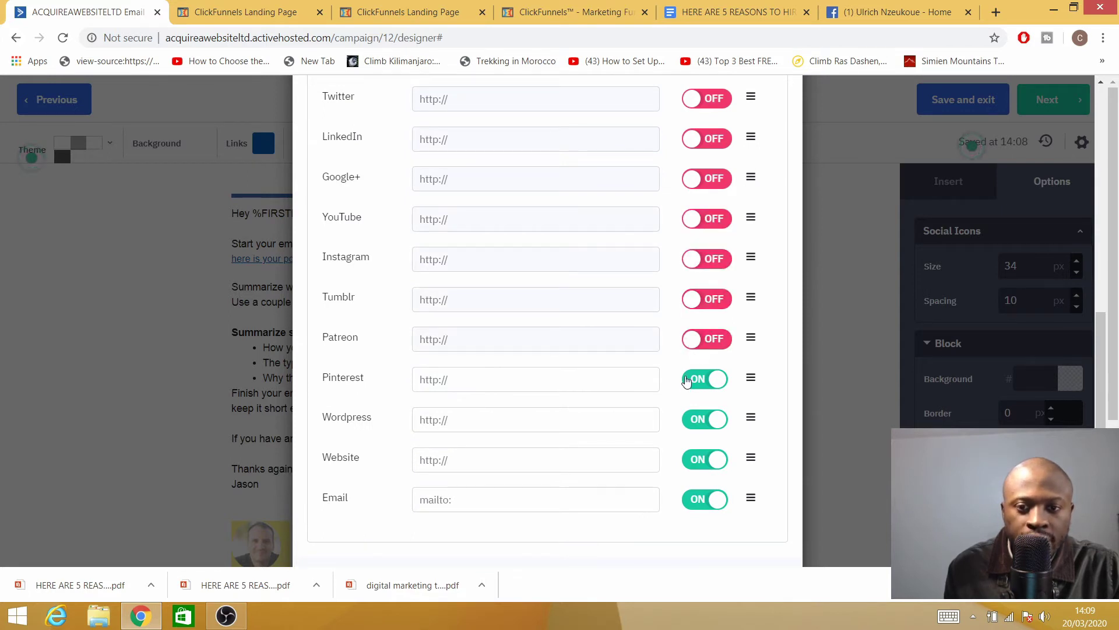
click(689, 382)
click(699, 424)
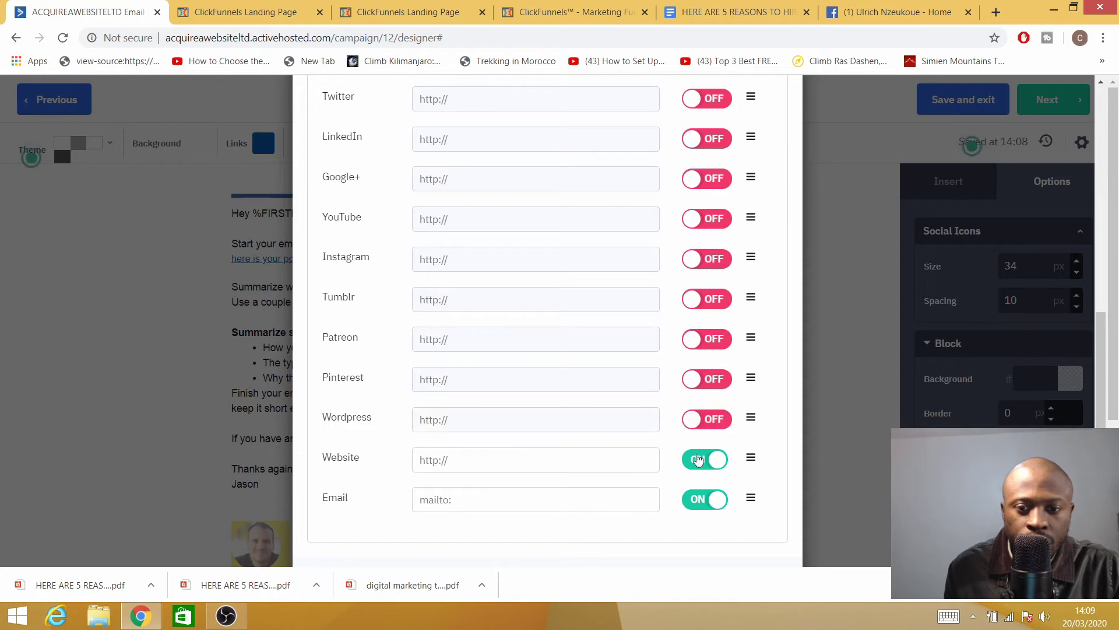
click(698, 461)
click(693, 500)
scroll(654, 407, down, 2)
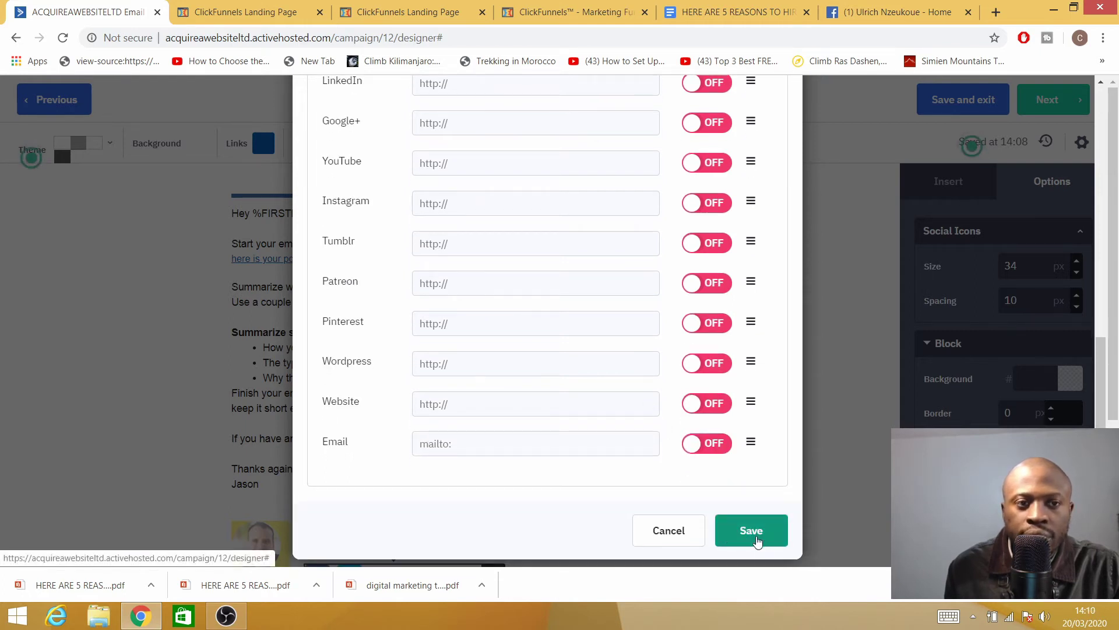
click(758, 536)
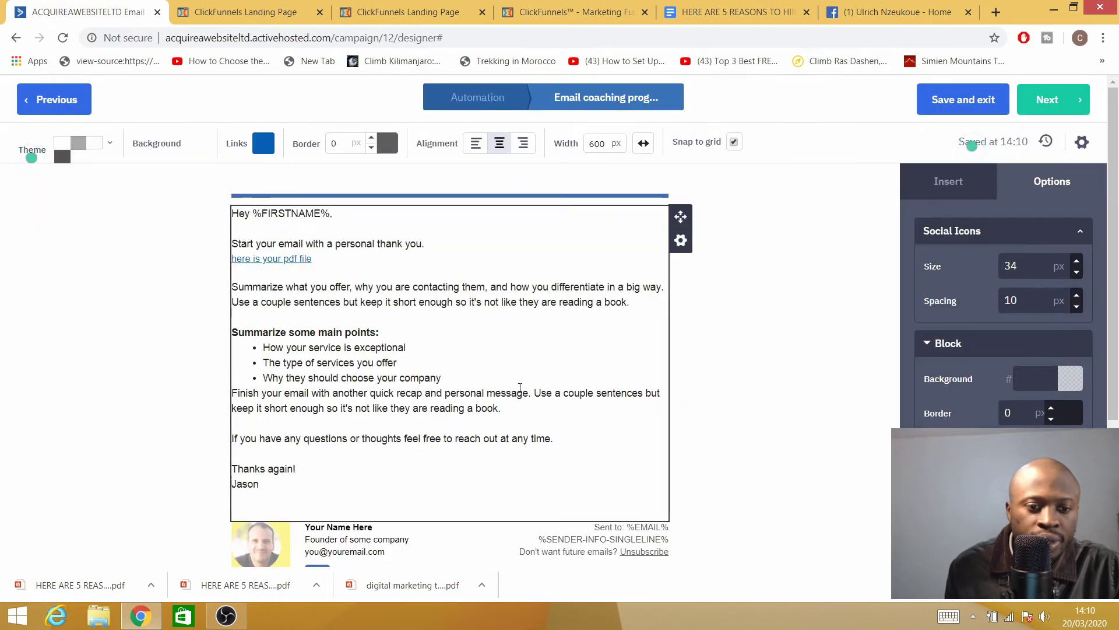
Step: Check the footer's social icon block and proceed from the email design to the campaign summary
scroll(296, 361, down, 3)
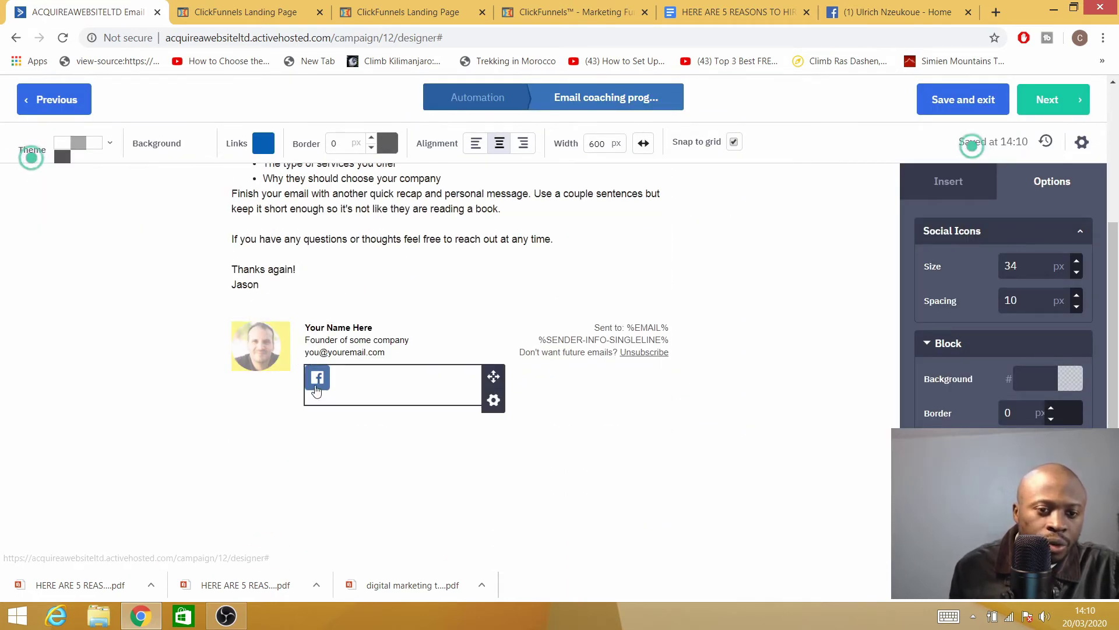
scroll(394, 315, up, 3)
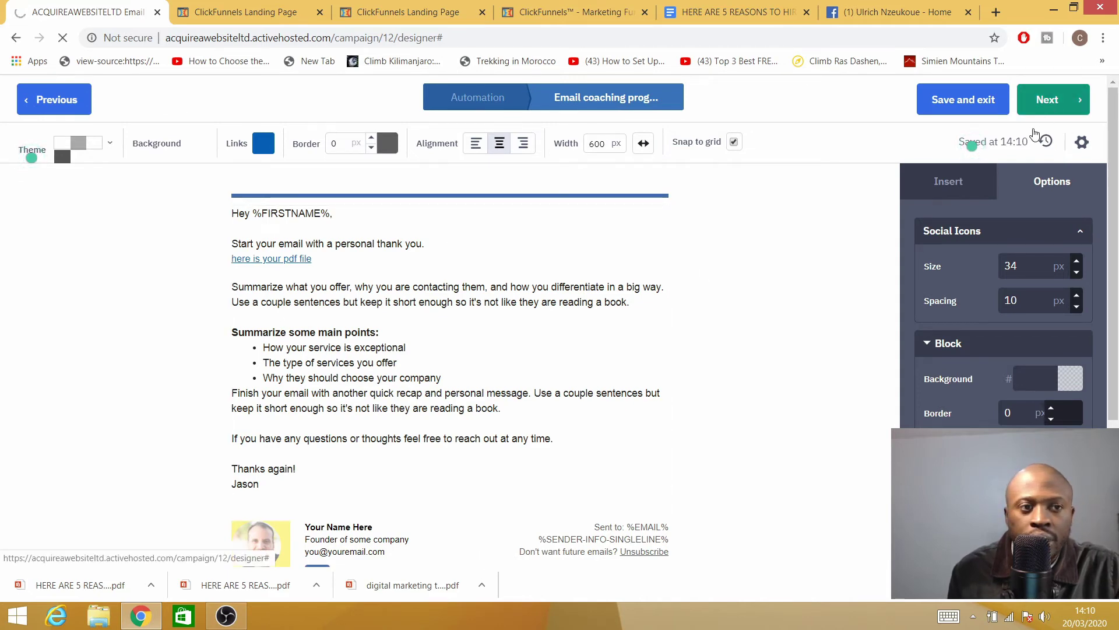
click(1053, 111)
Step: Review the campaign summary's subject, message name and tracking options, and send a test email to the prefilled address
scroll(376, 258, down, 4)
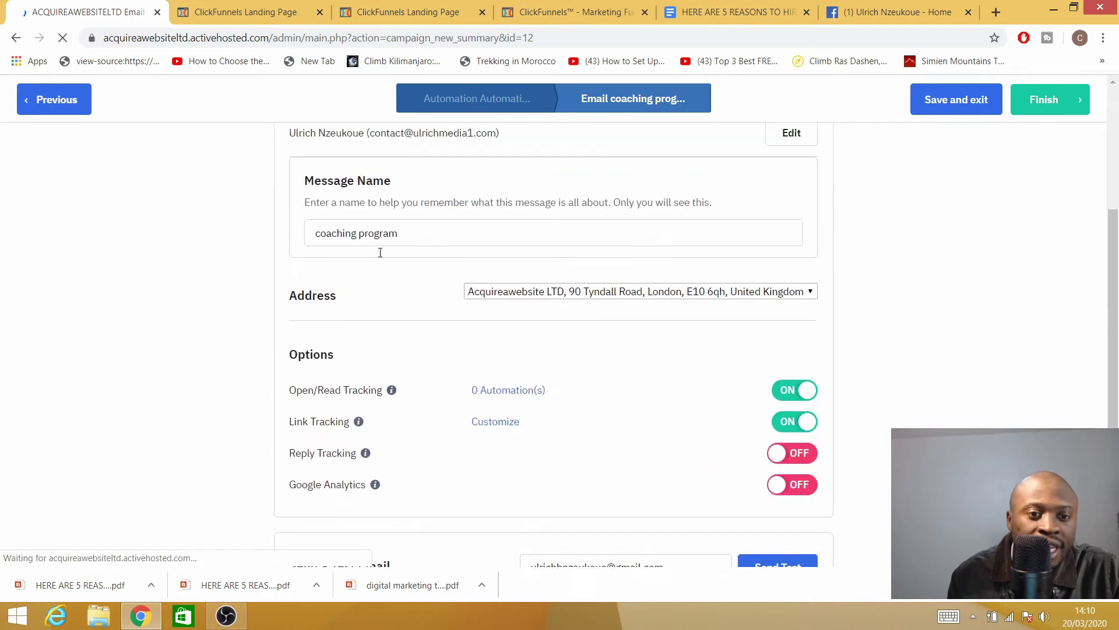
scroll(379, 251, up, 4)
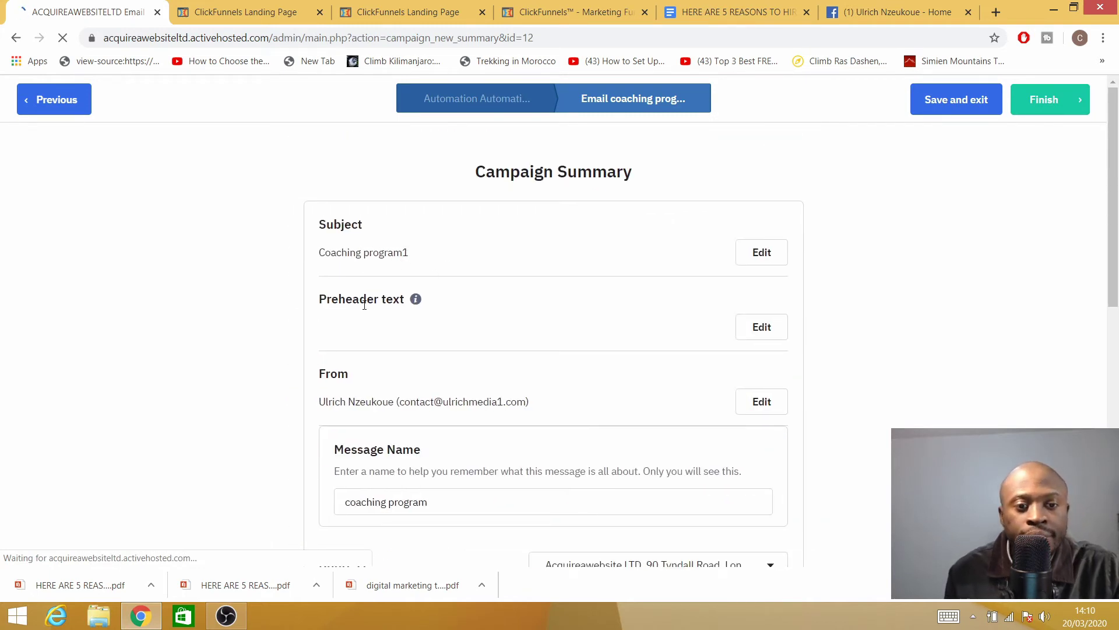
scroll(353, 318, down, 3)
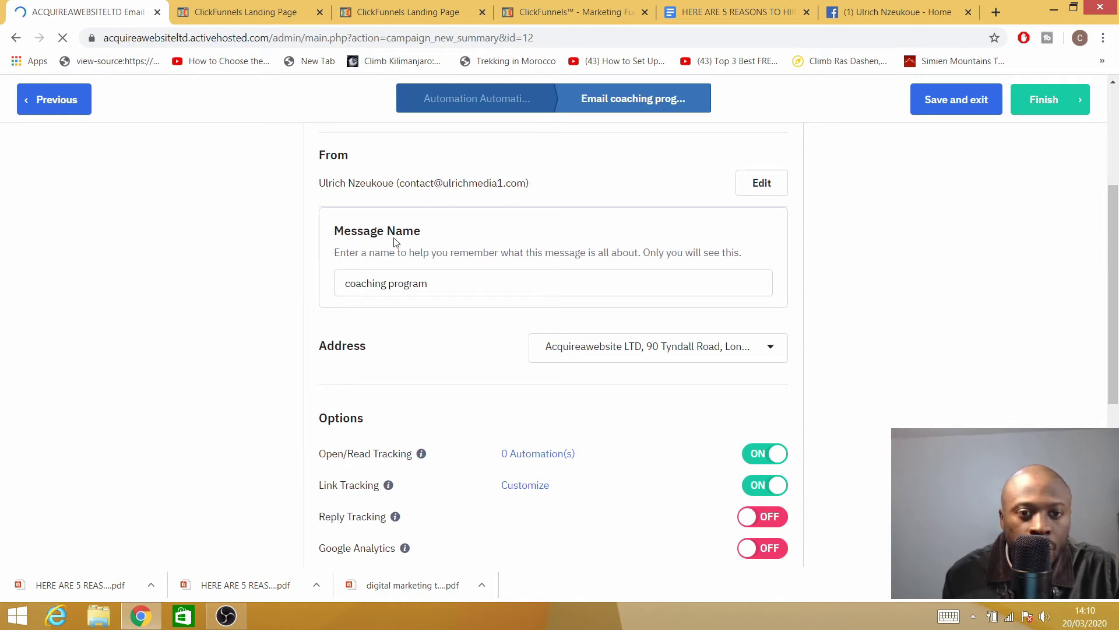
scroll(461, 290, down, 2)
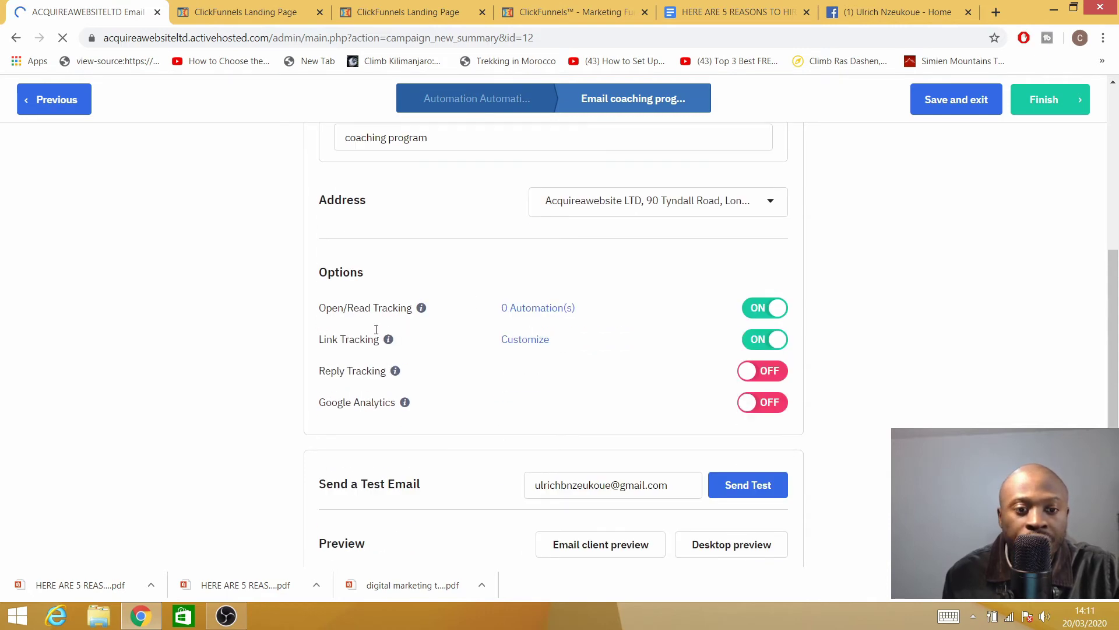
scroll(543, 355, down, 3)
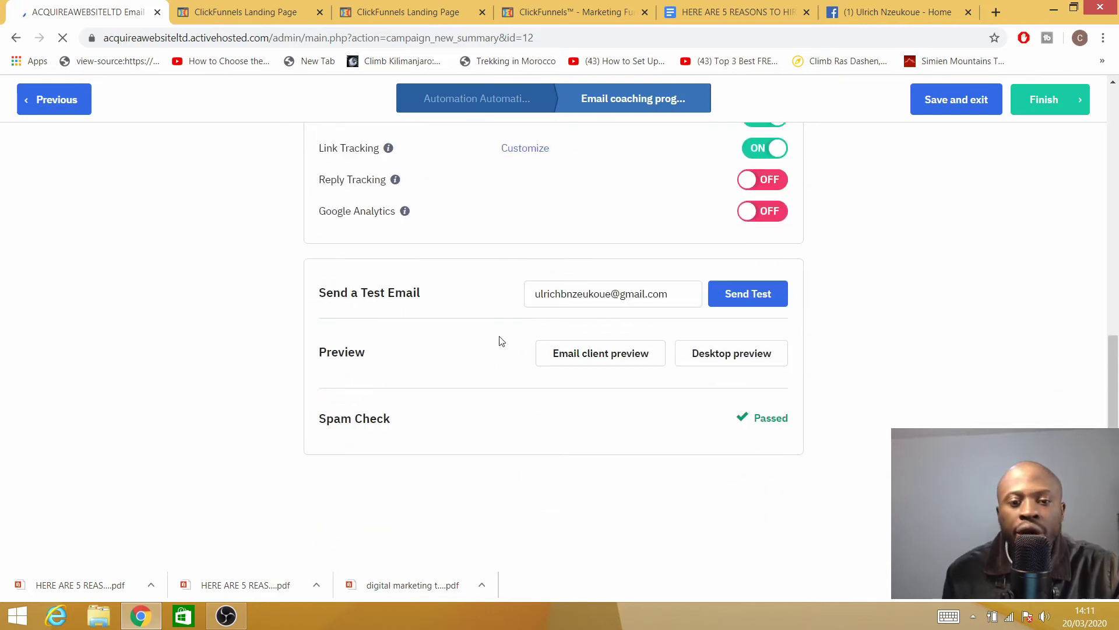
click(723, 302)
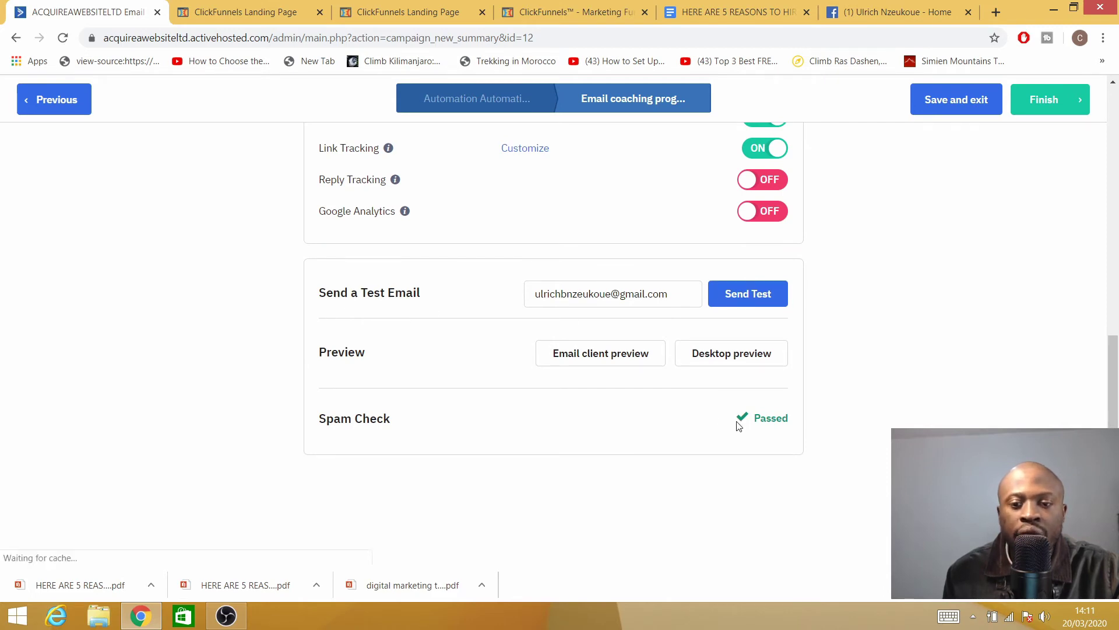
Step: Finish the campaign summary and save the "coaching program" email as the automation's email to send
scroll(854, 383, up, 10)
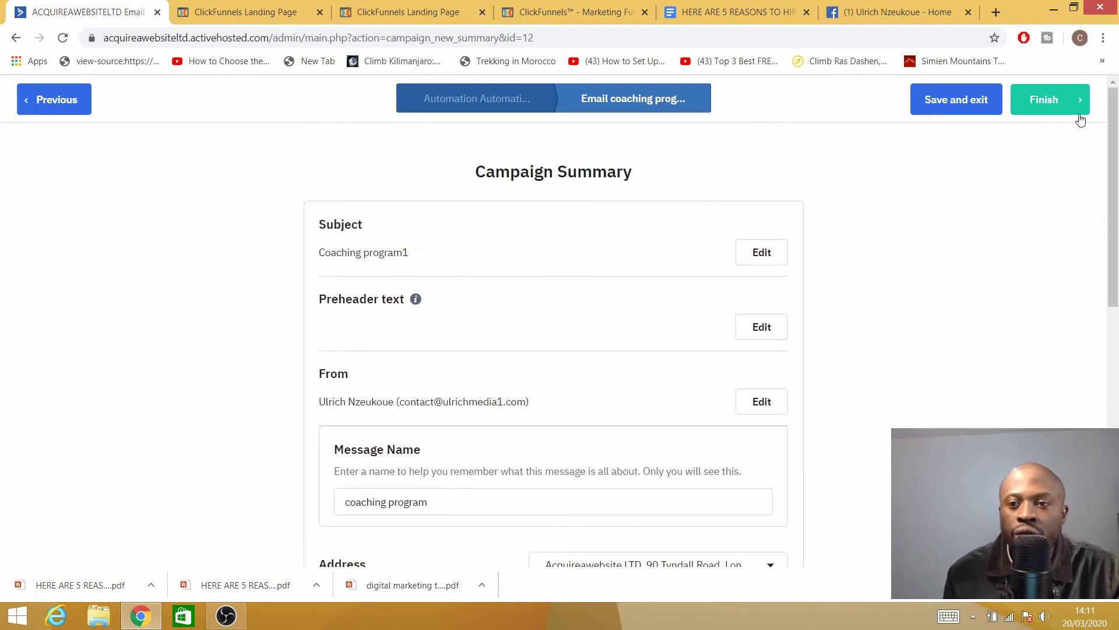
click(1059, 103)
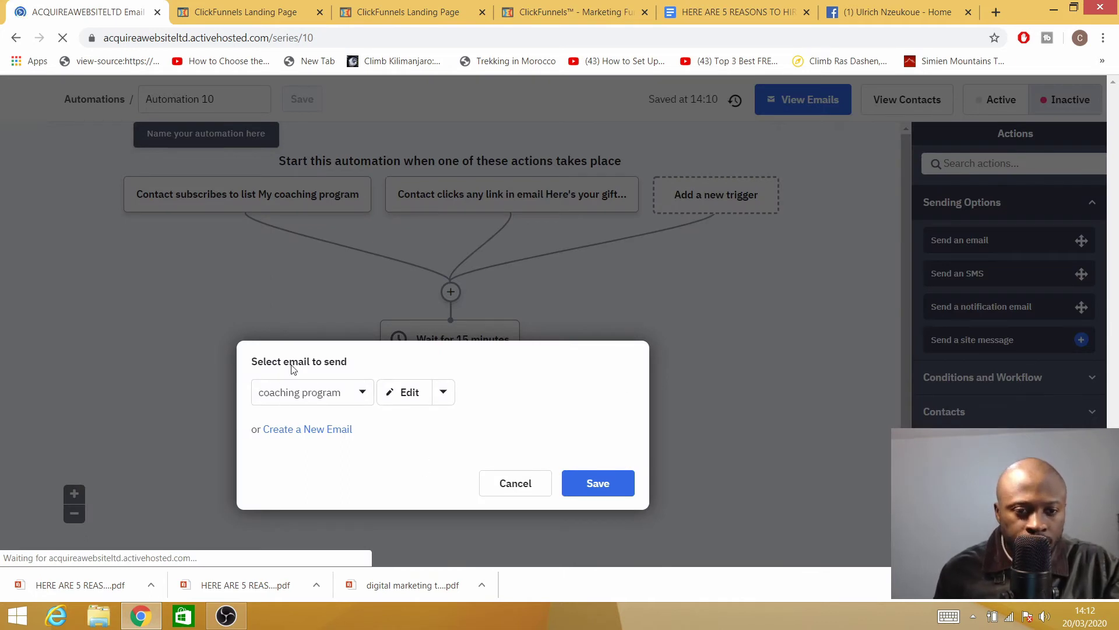
click(595, 485)
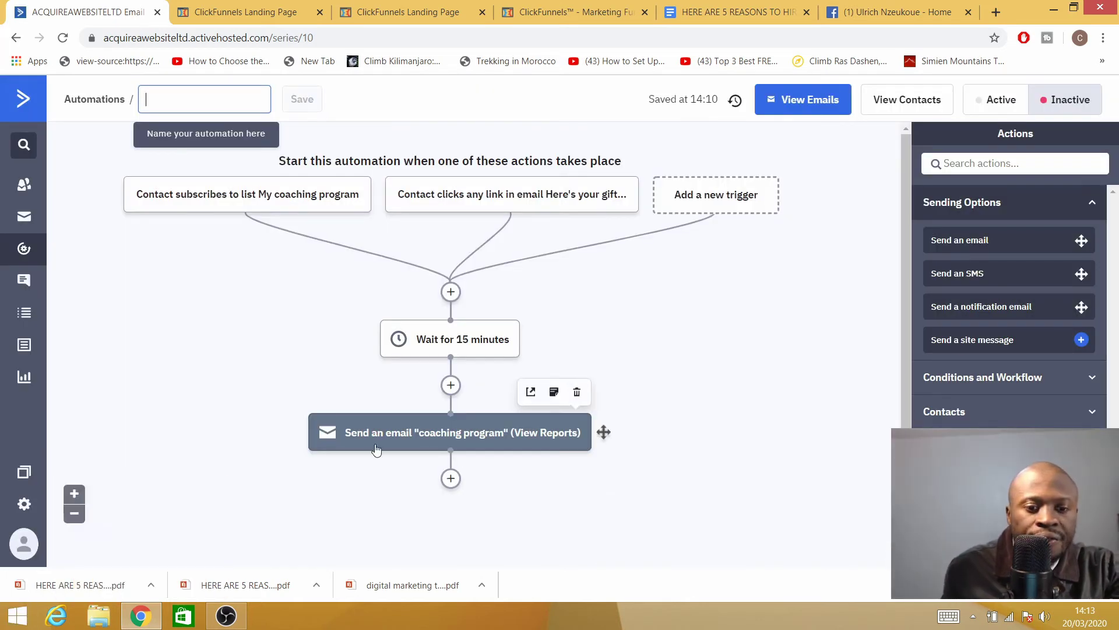
Step: Add a wait of 1 day after the "coaching program" email in the automation
click(450, 479)
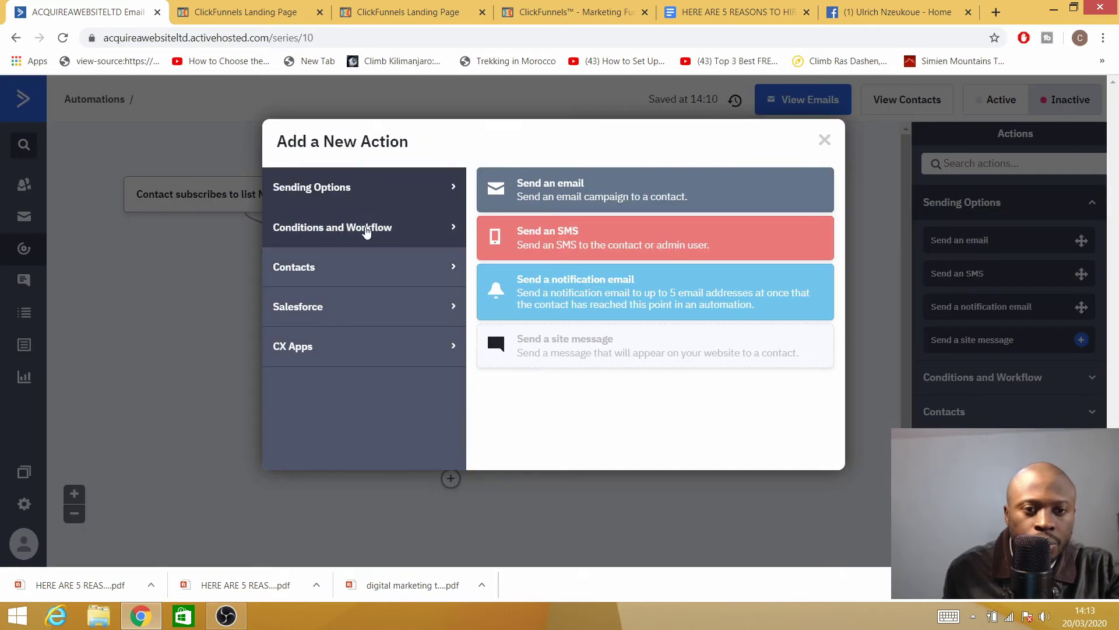
click(432, 234)
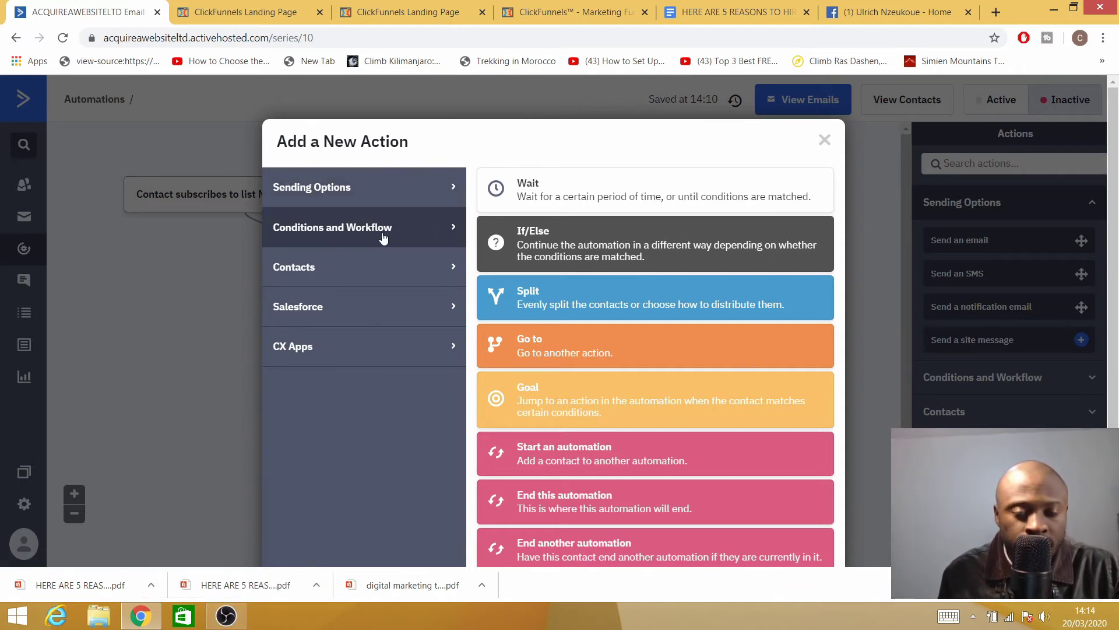
click(557, 195)
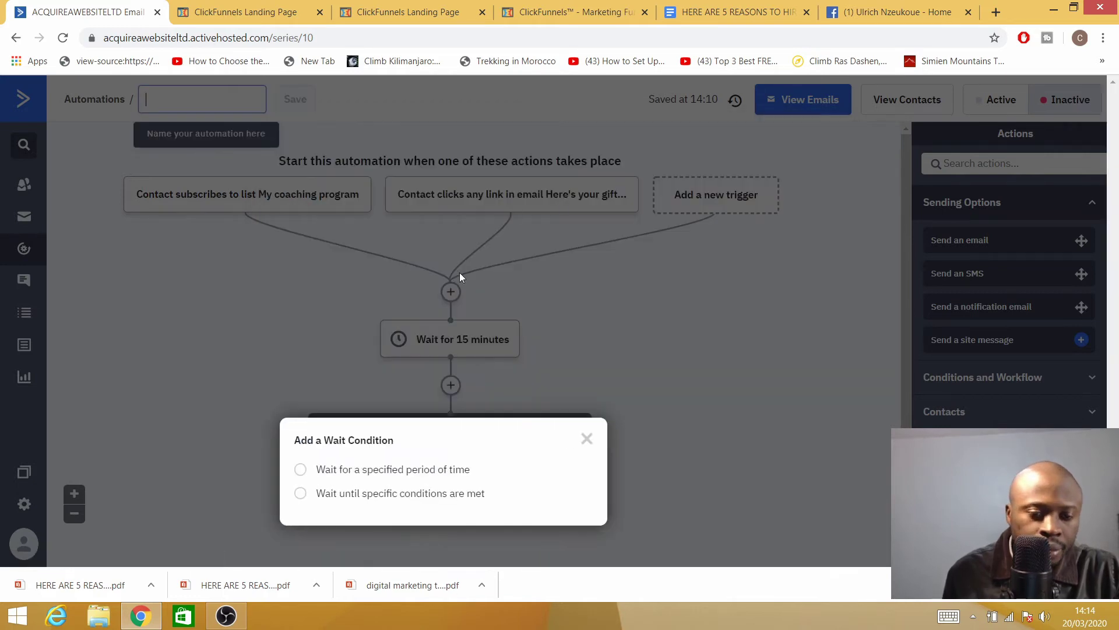
click(300, 470)
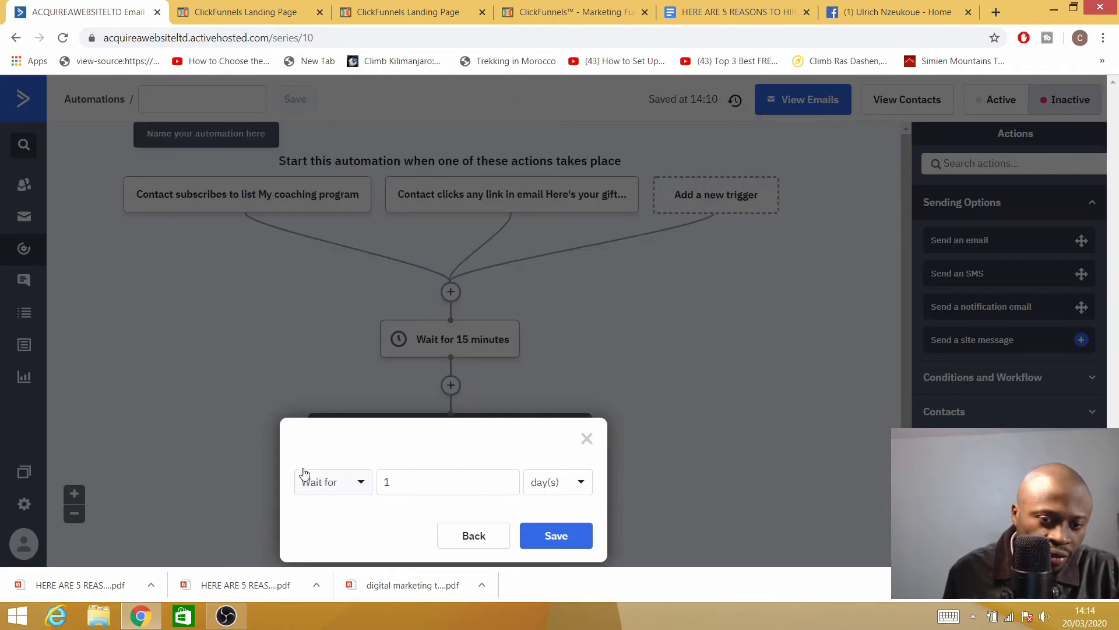
click(361, 488)
click(406, 536)
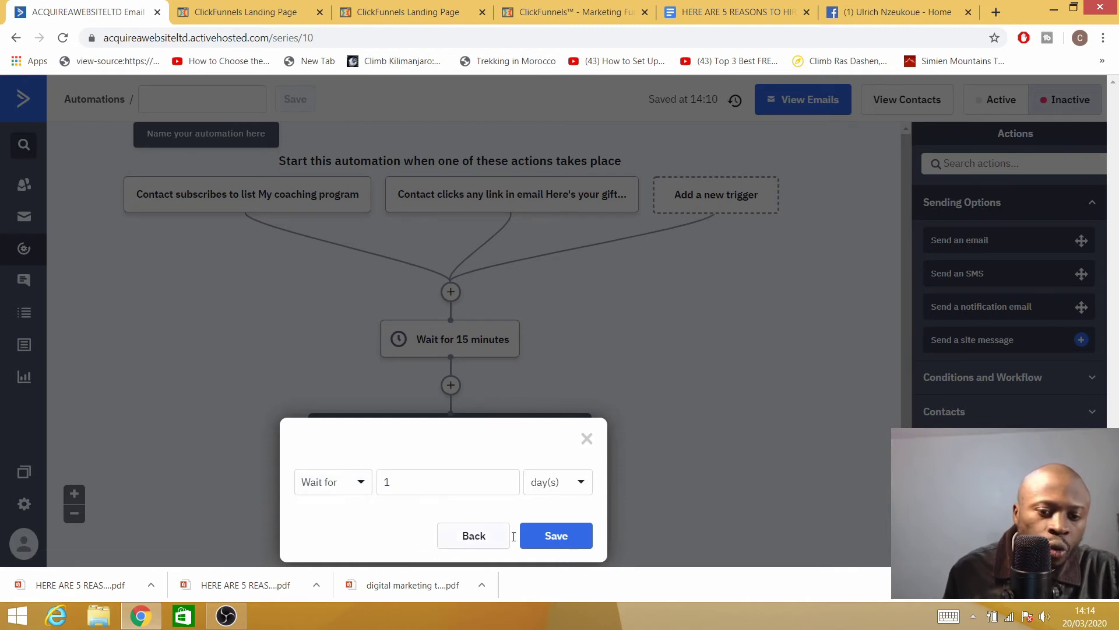
click(559, 541)
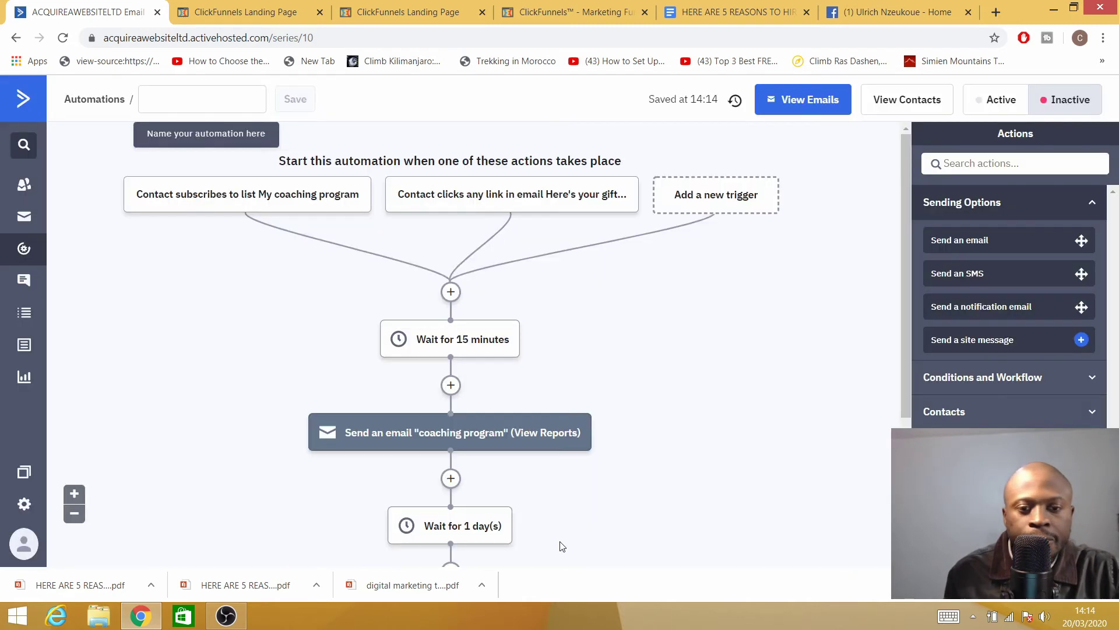
Step: Add a conditional wait below the 1-day wait, requiring the current day of the week (Contact's Timezone) to be a Weekday
scroll(487, 493, down, 3)
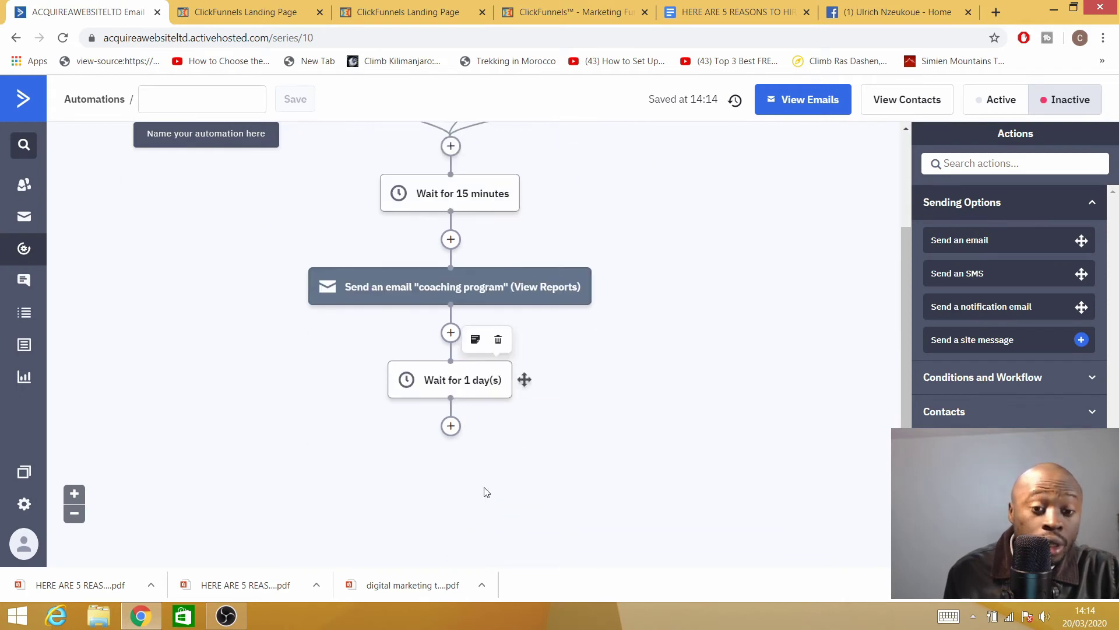
click(451, 425)
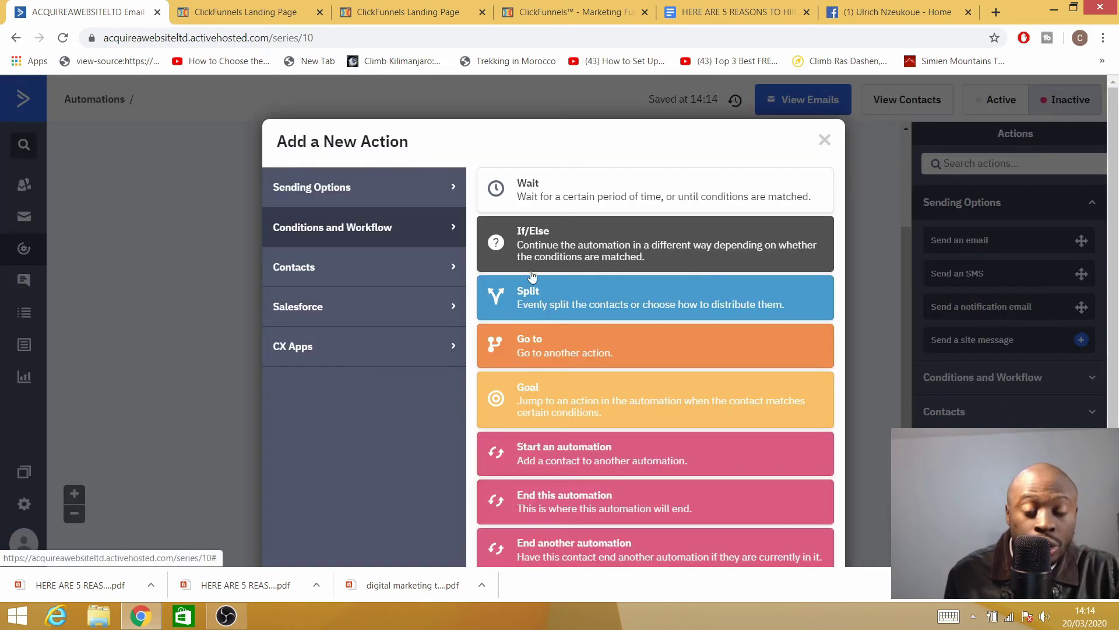
click(537, 195)
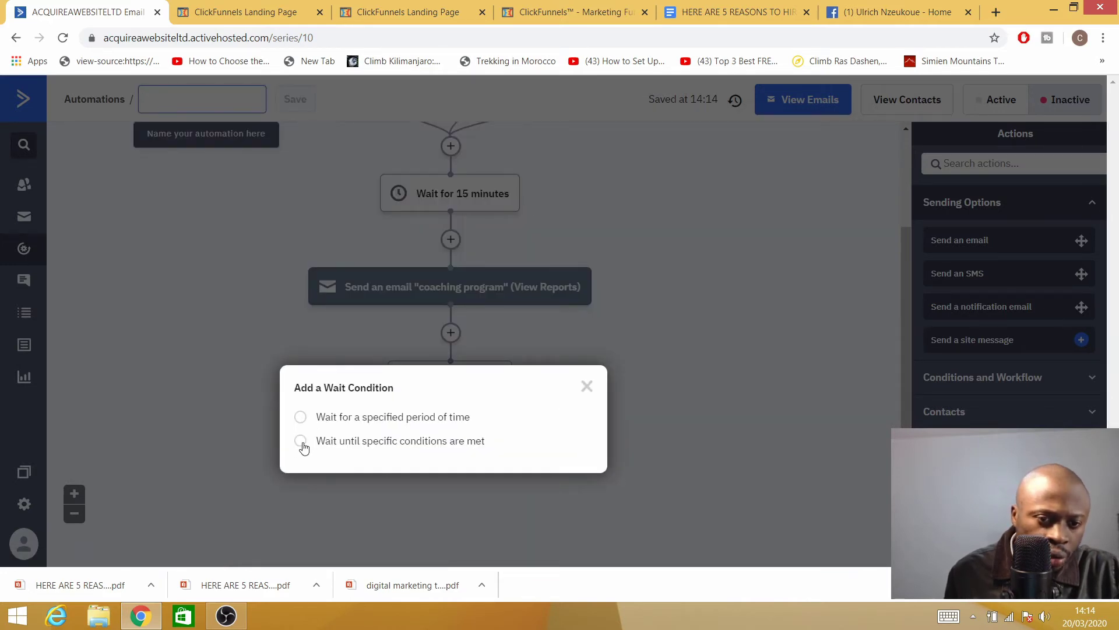
click(301, 441)
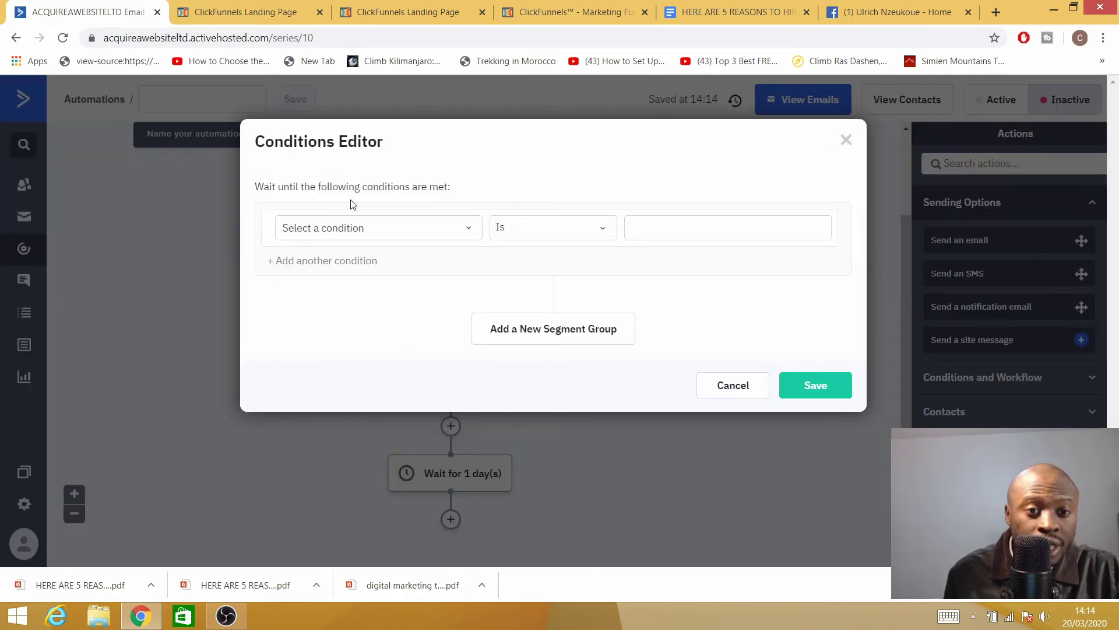
click(460, 230)
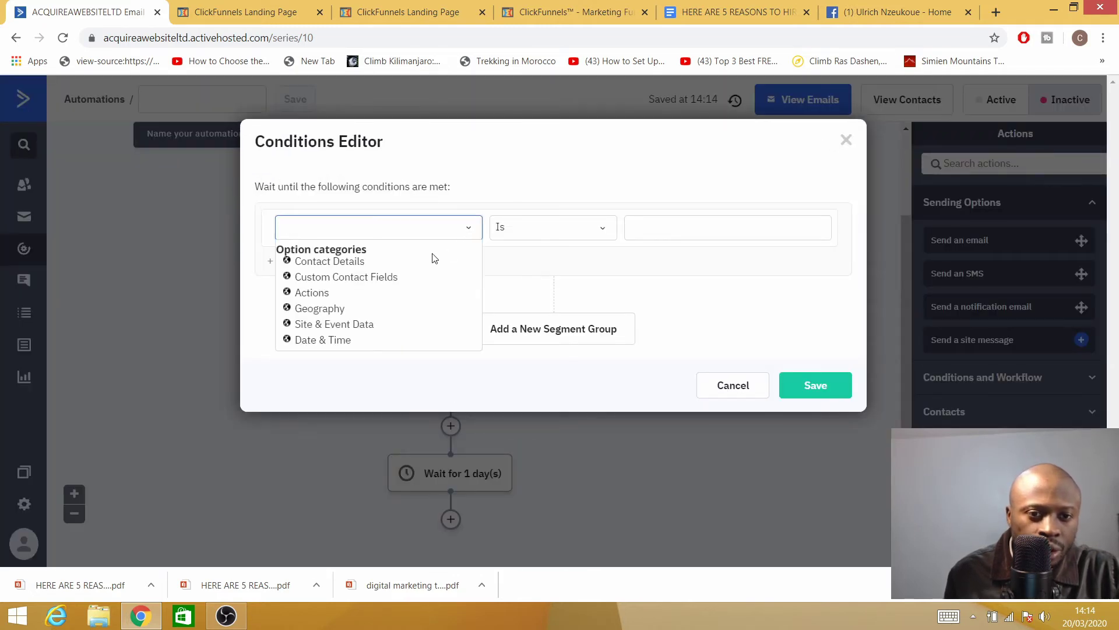
click(325, 341)
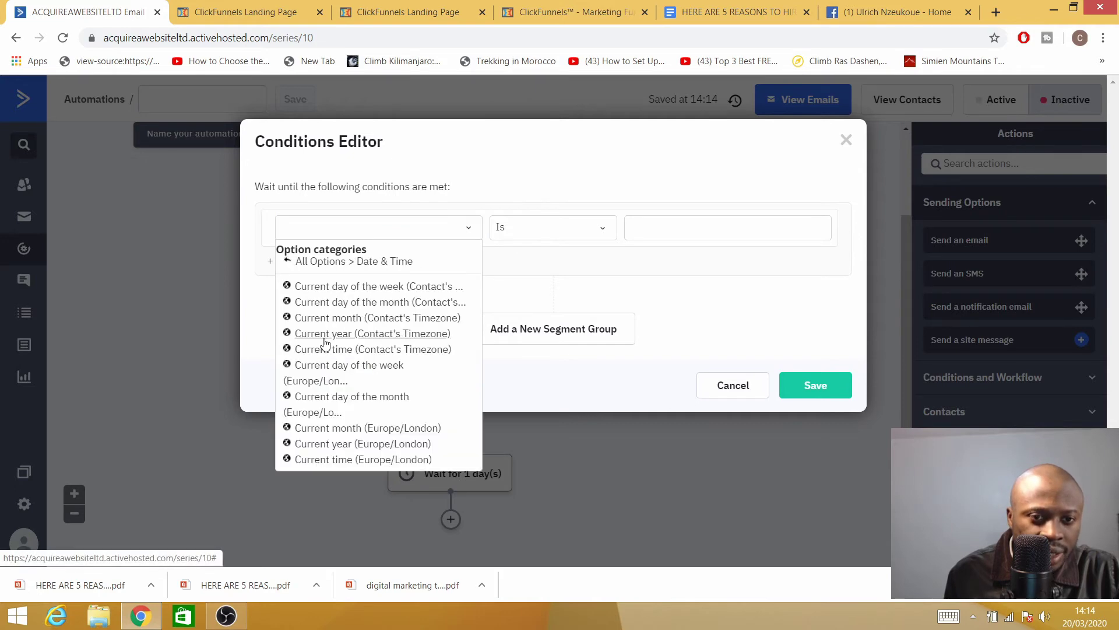
click(361, 291)
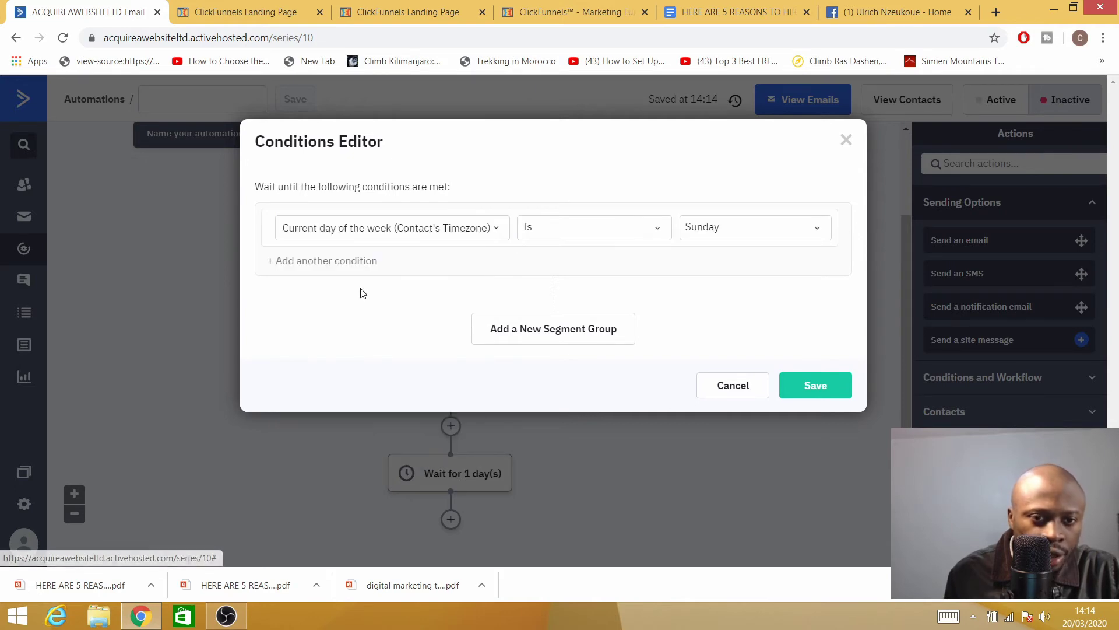
click(744, 231)
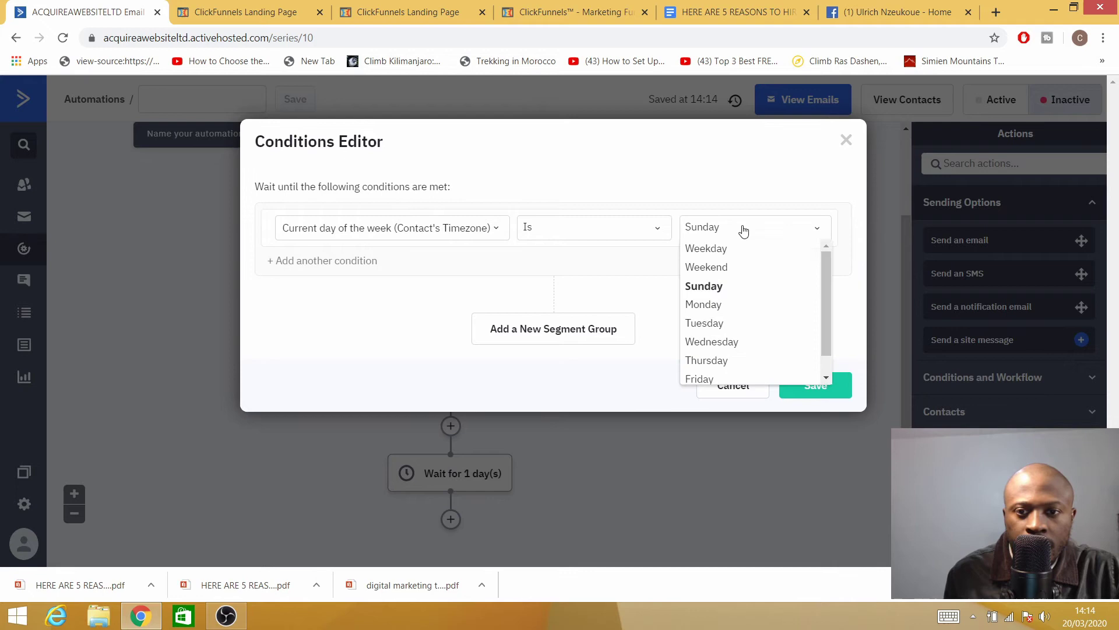
click(720, 250)
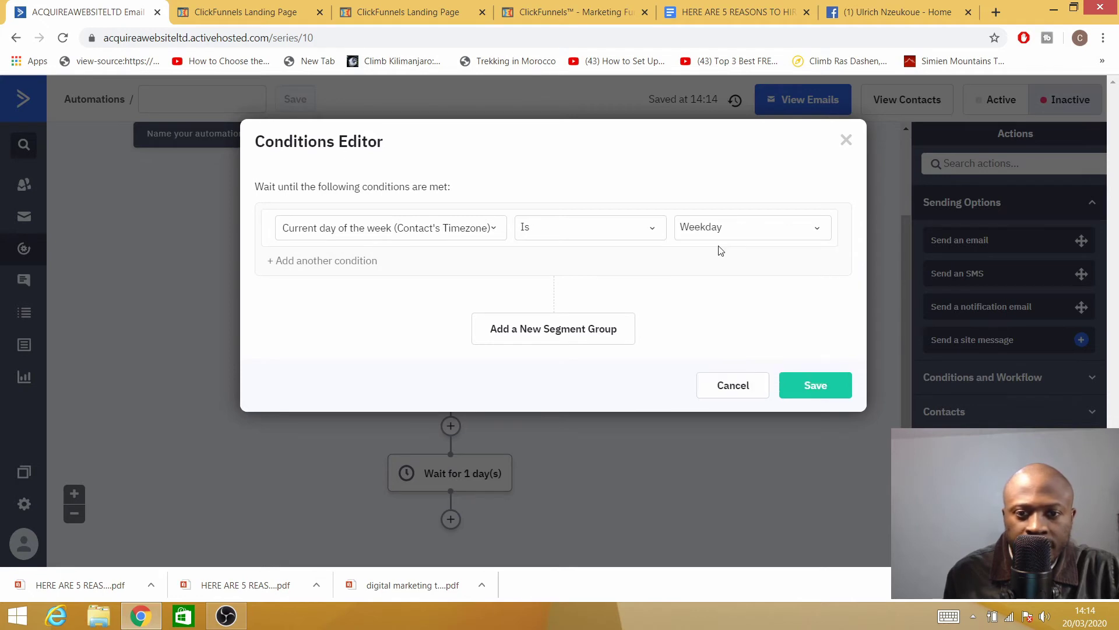
Step: Add an And condition that the current time (Contact's Timezone) is 13 (1PM) and save the wait conditions
click(303, 263)
click(457, 274)
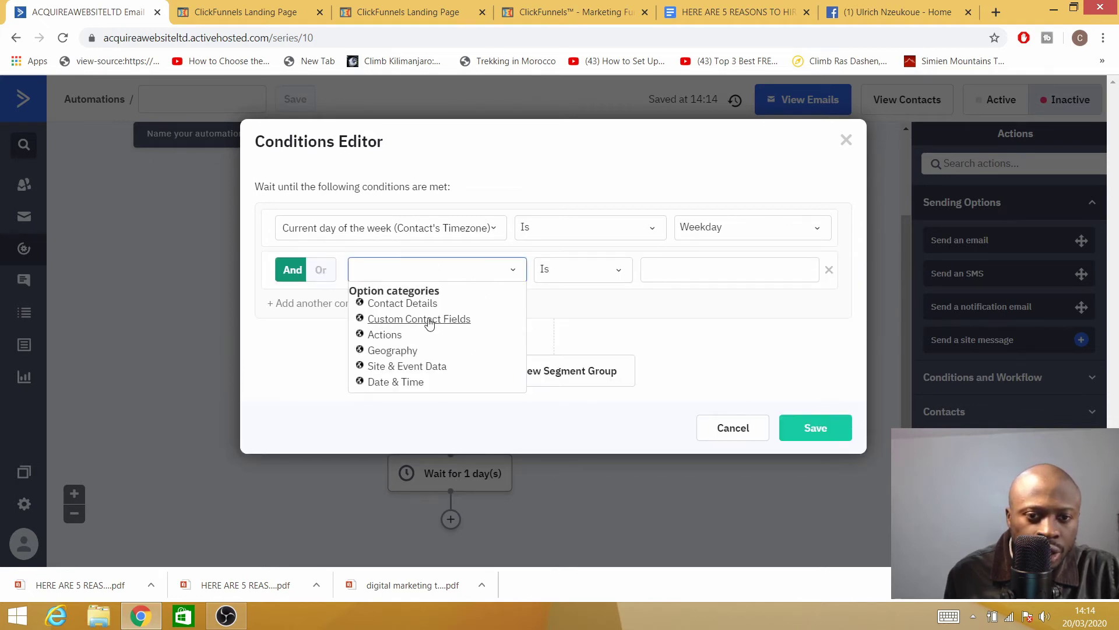
click(392, 383)
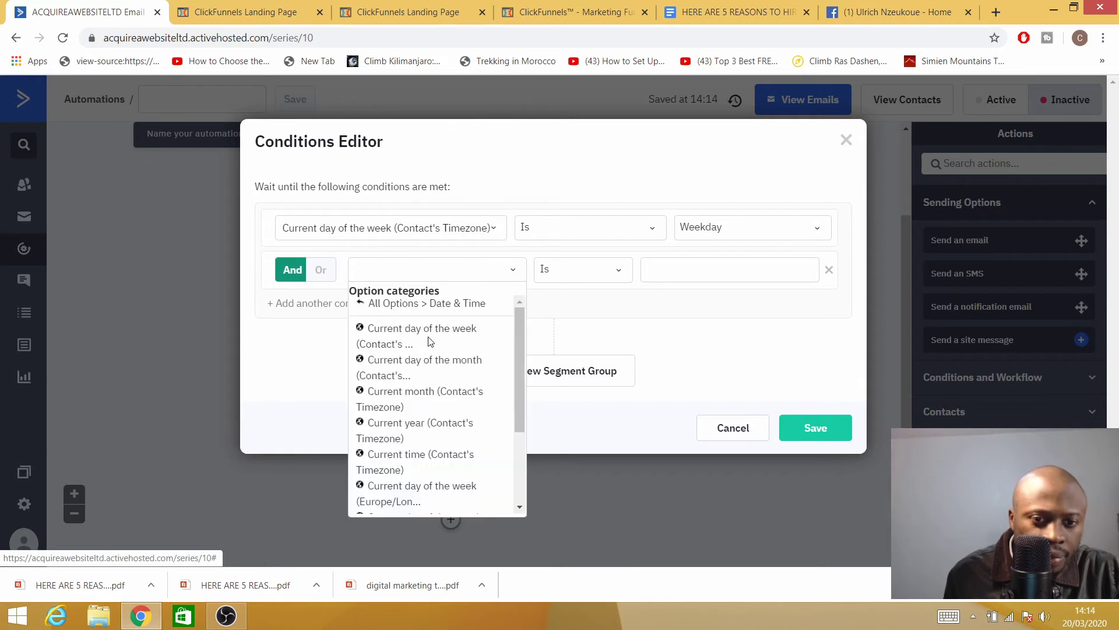
click(419, 461)
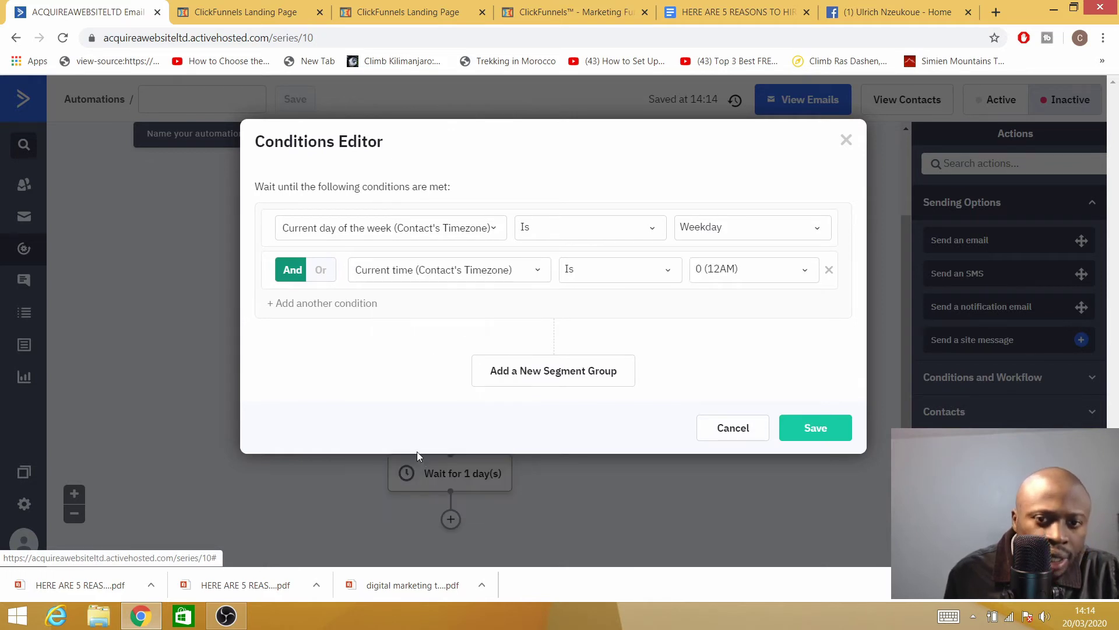
click(790, 279)
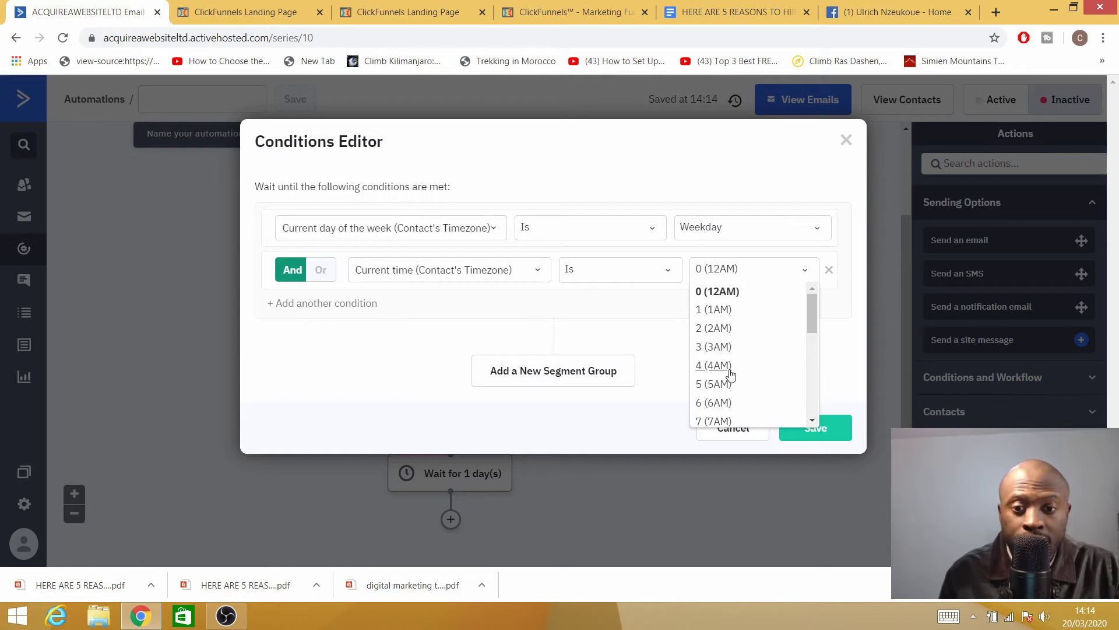
drag(810, 321, 818, 359)
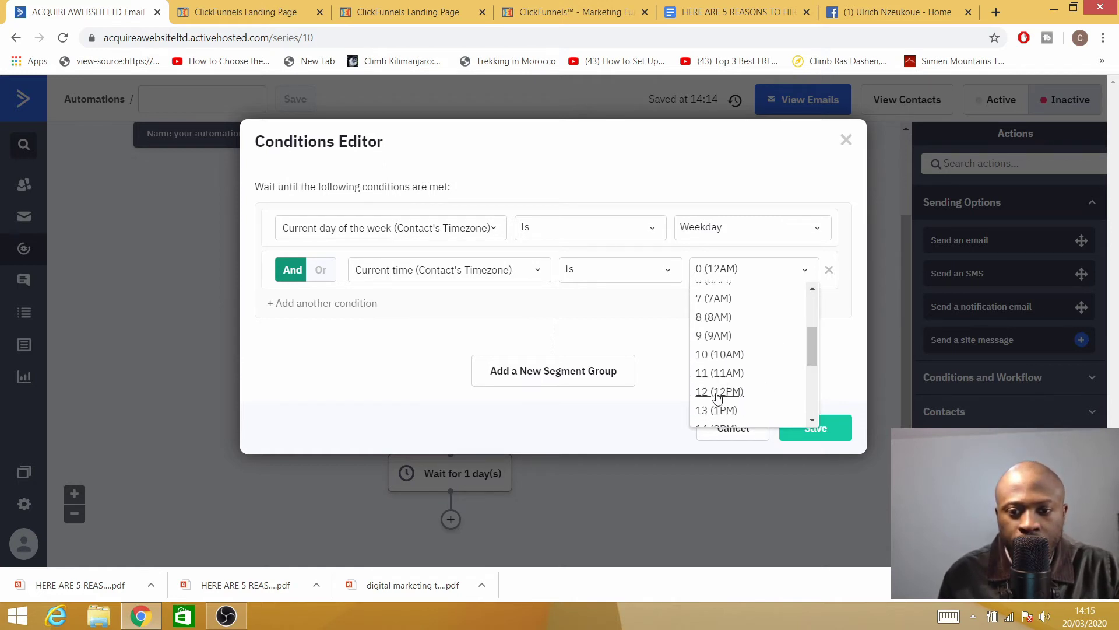
click(717, 411)
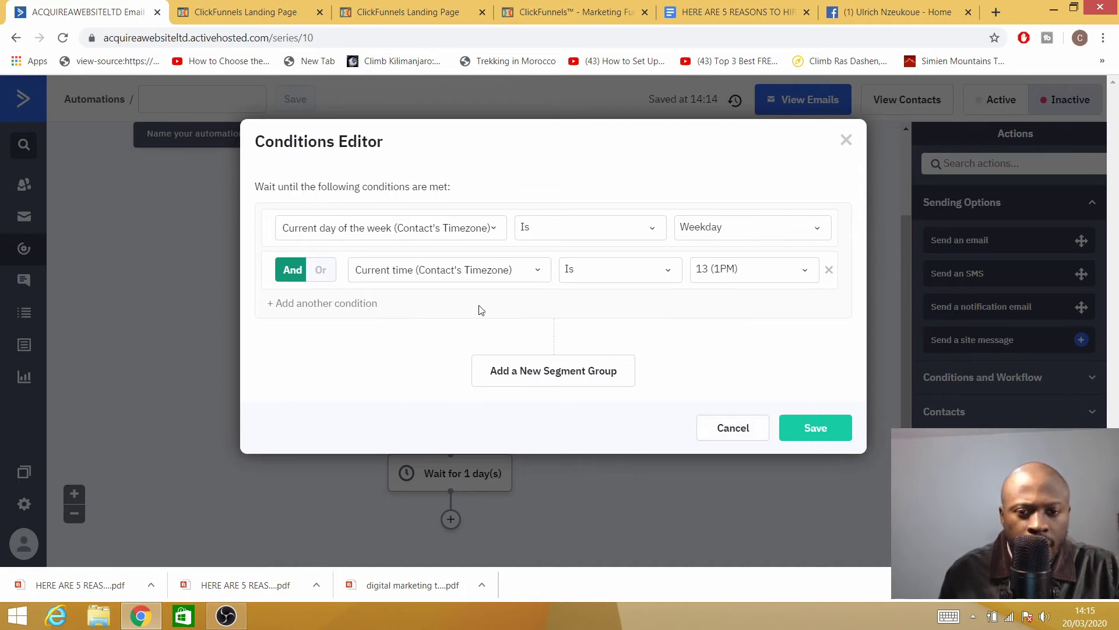
click(819, 435)
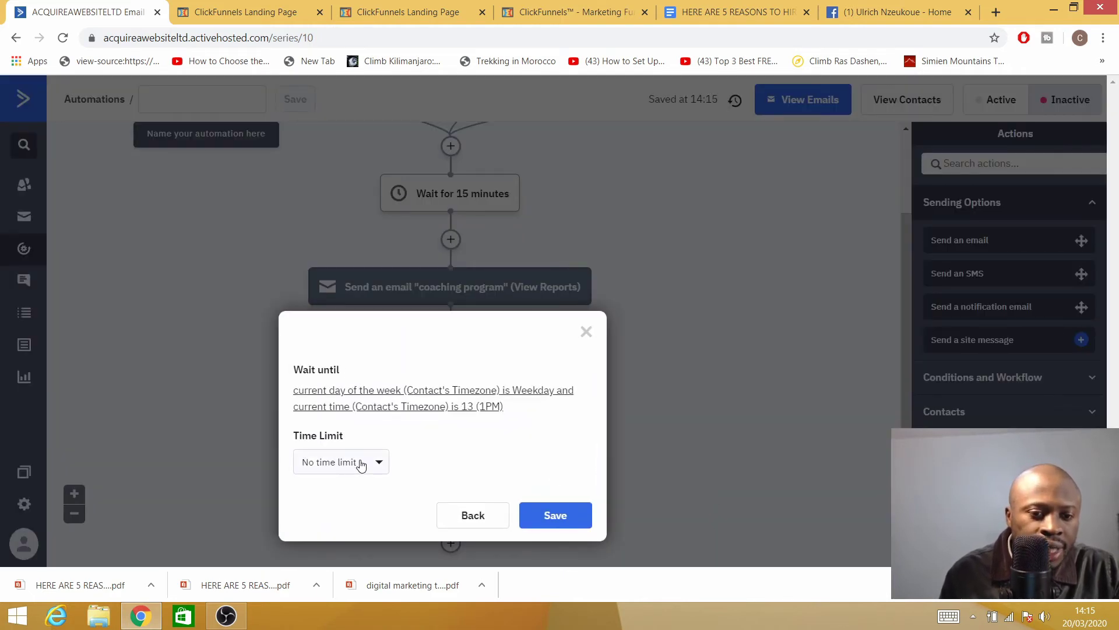
Step: Limit the conditional wait to up to 2 days and save it
click(373, 466)
click(329, 520)
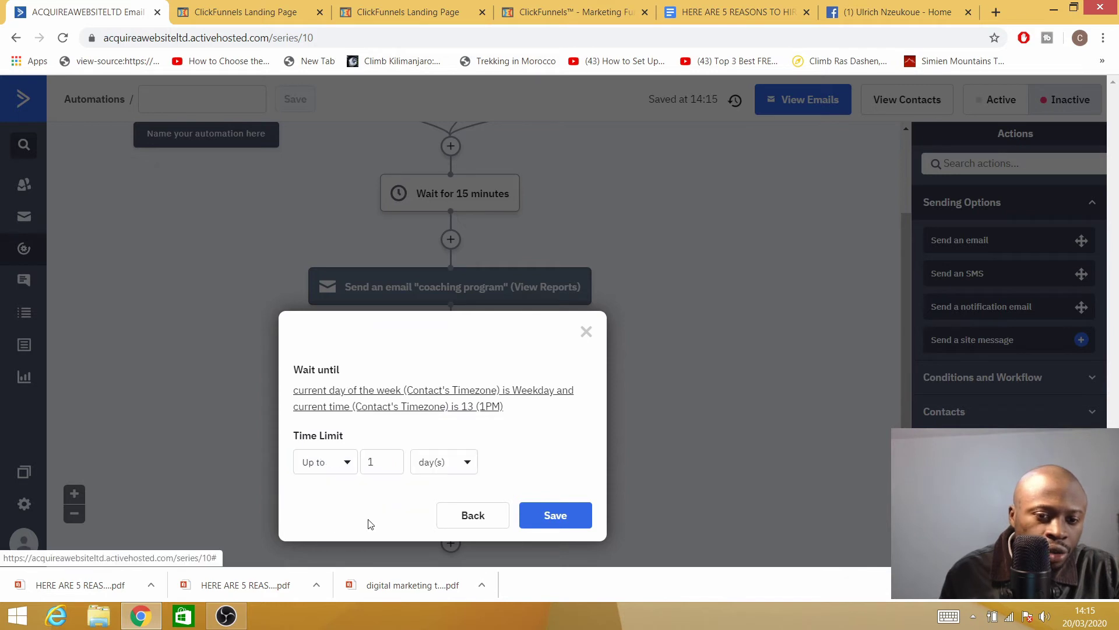
click(453, 466)
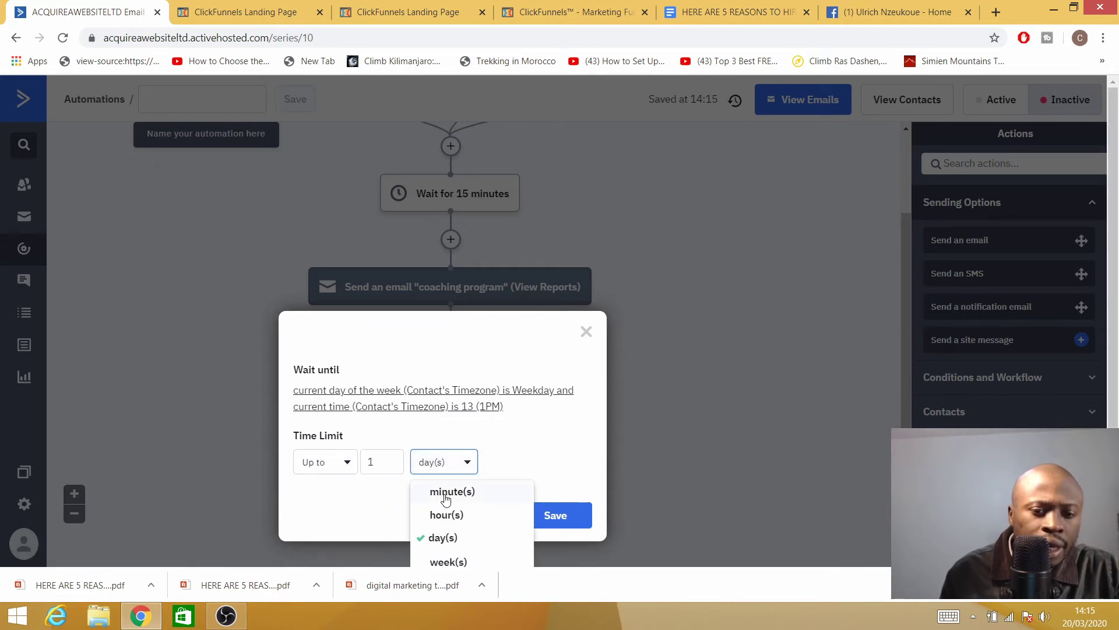
click(529, 448)
click(378, 464)
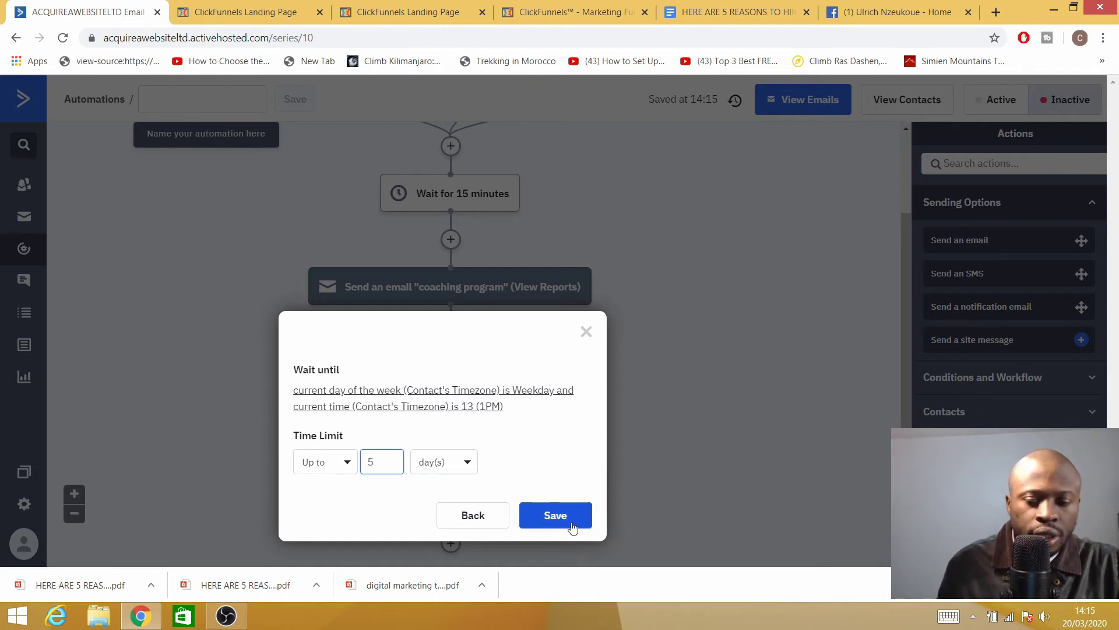
key(BackSpace)
text(2)
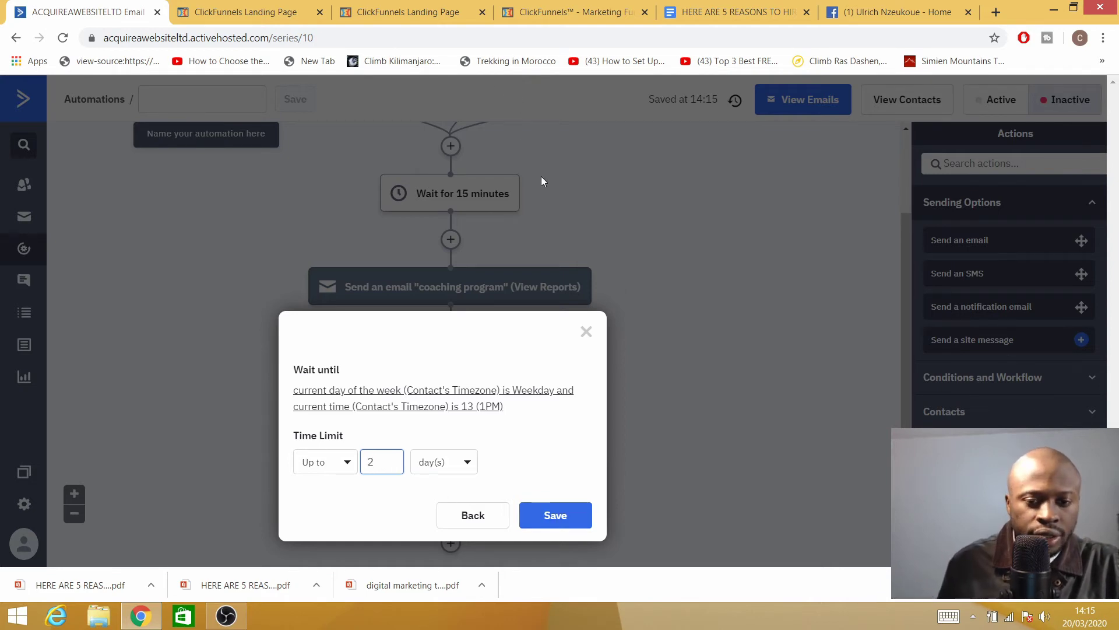
click(561, 523)
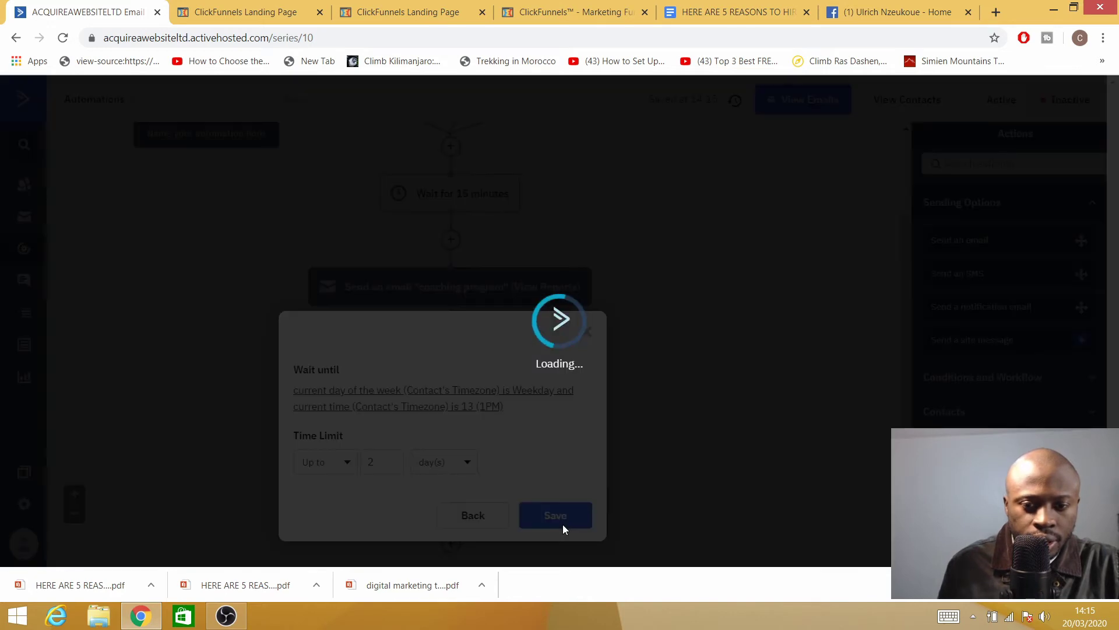
Step: Add an If/Else action below the conditional weekday 1PM wait in the automation
scroll(649, 498, down, 2)
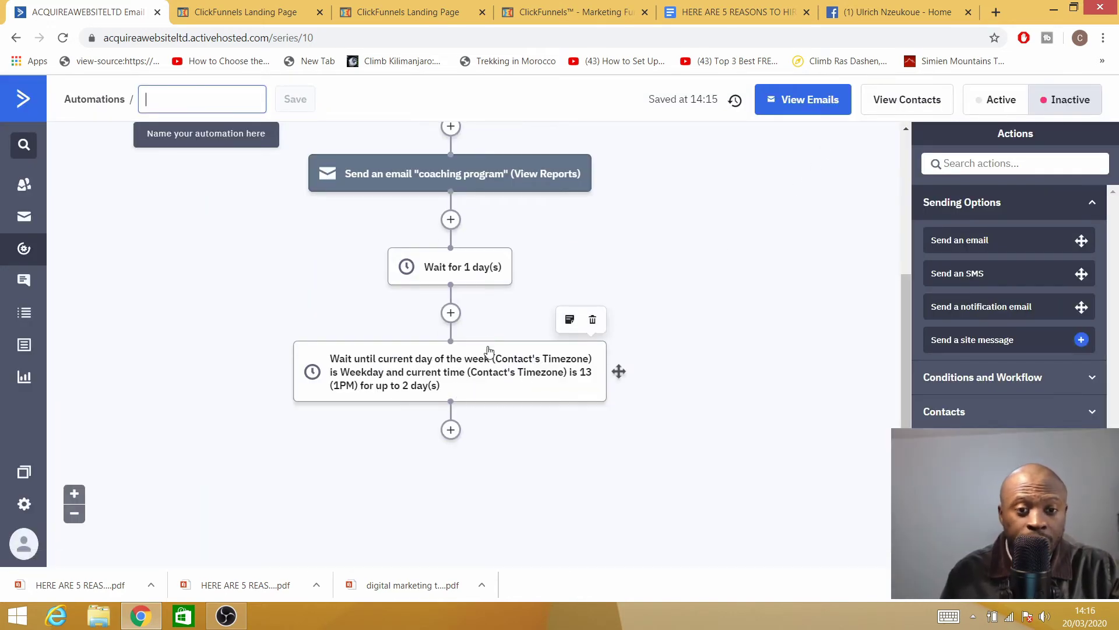
scroll(475, 330, up, 4)
scroll(453, 323, down, 5)
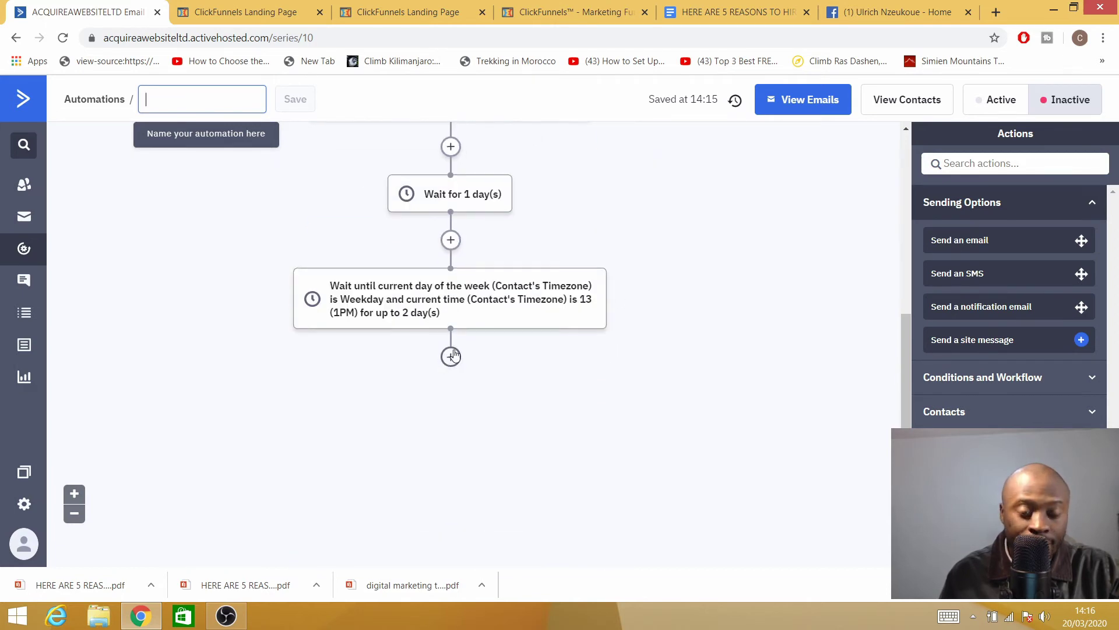
click(451, 357)
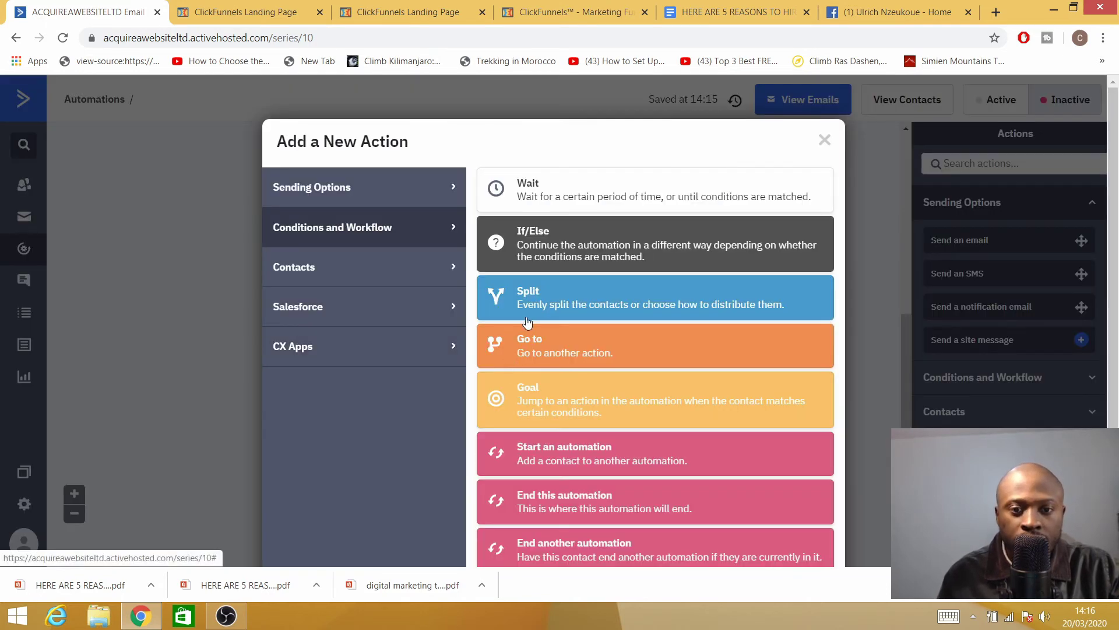
click(548, 251)
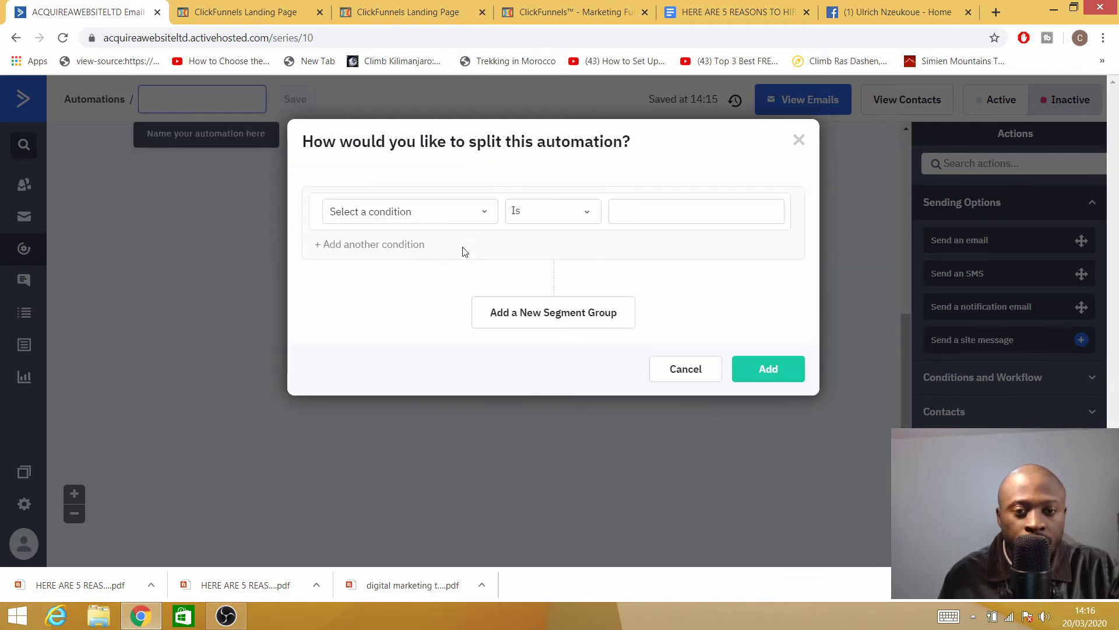
Step: Set the split condition to Has opened the "coaching program" email and add it to the automation
click(478, 212)
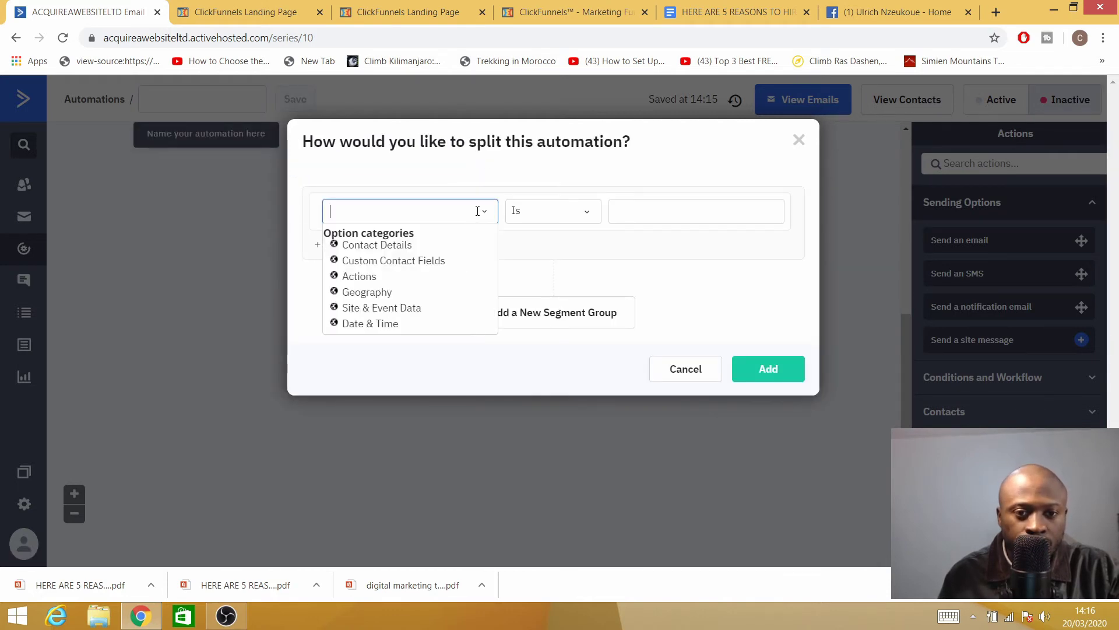
click(361, 277)
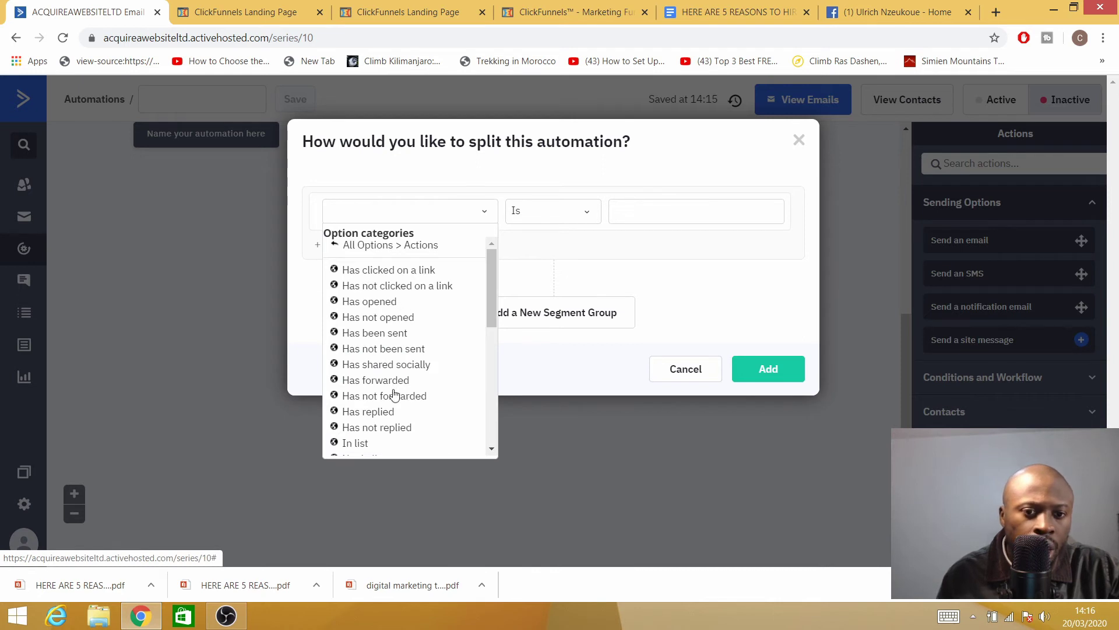
scroll(390, 394, down, 3)
scroll(389, 389, up, 3)
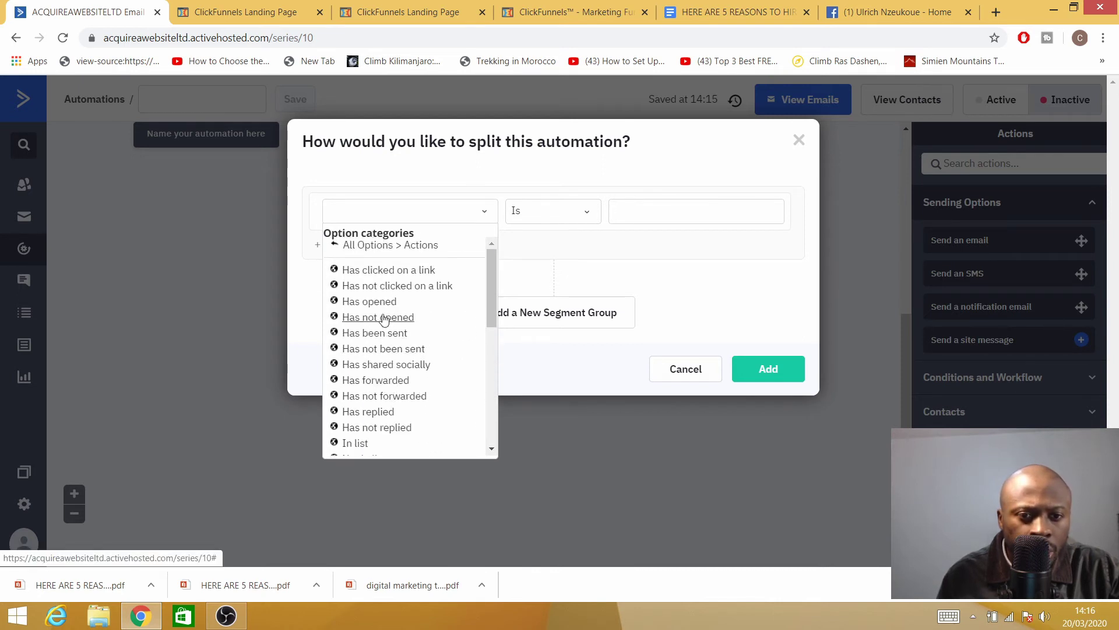
click(370, 302)
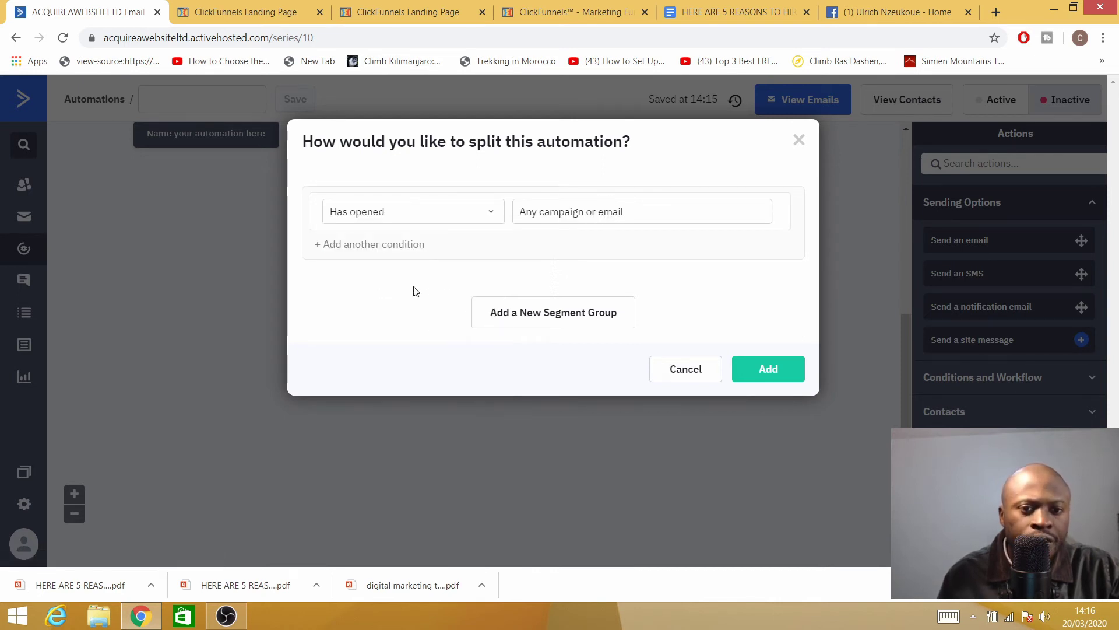
click(600, 206)
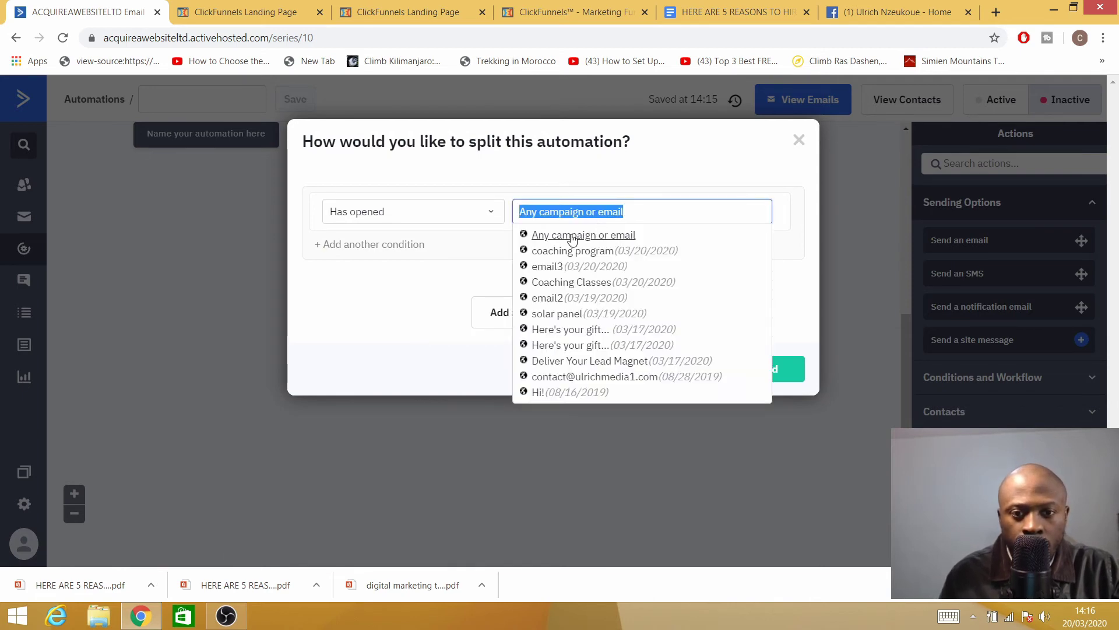
click(564, 251)
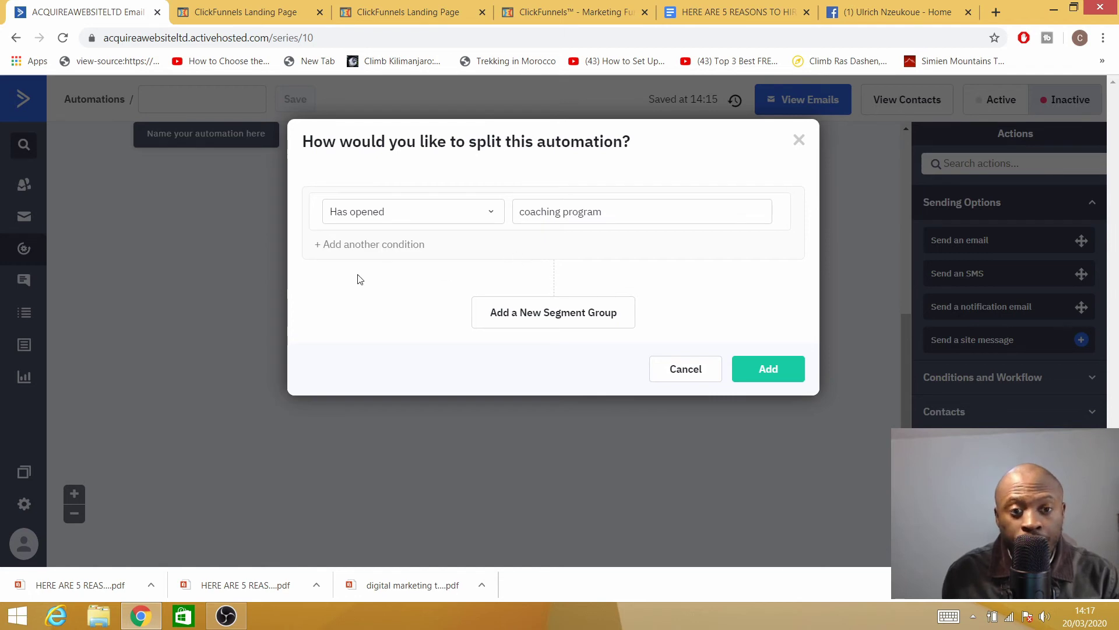
click(776, 373)
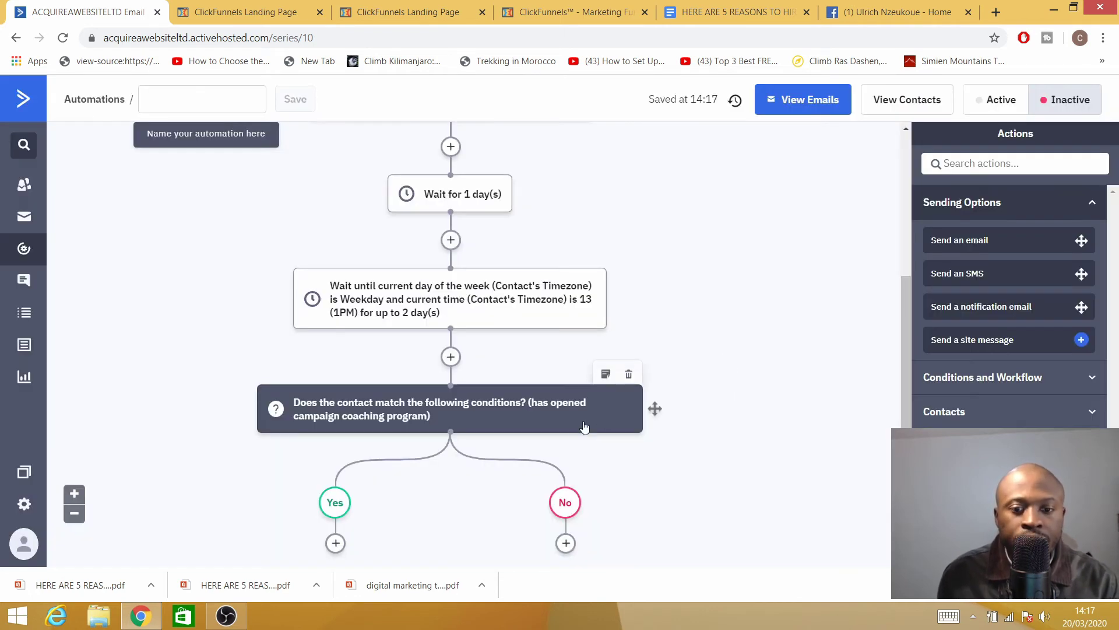
Step: Add a Send an email action to the Yes branch and start creating a new email for it
scroll(527, 428, down, 3)
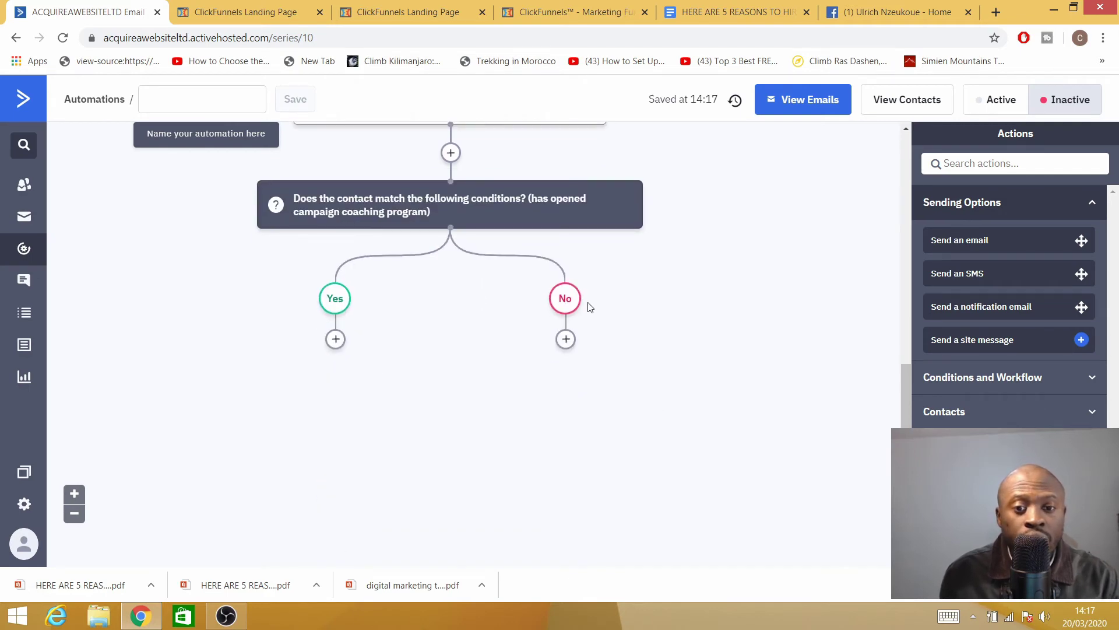
click(335, 339)
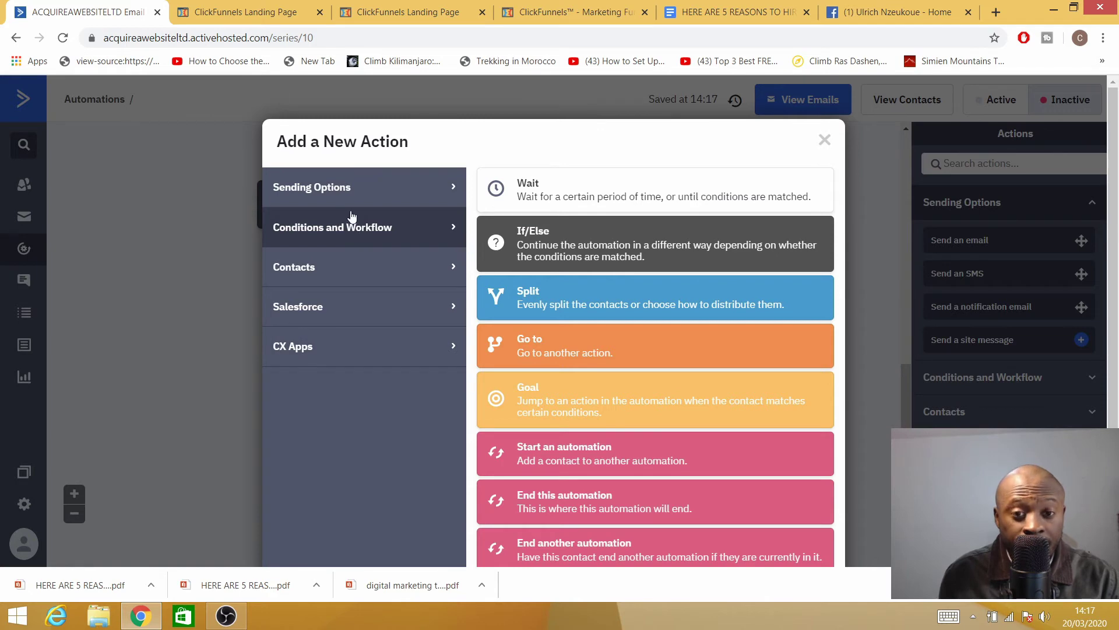
click(346, 191)
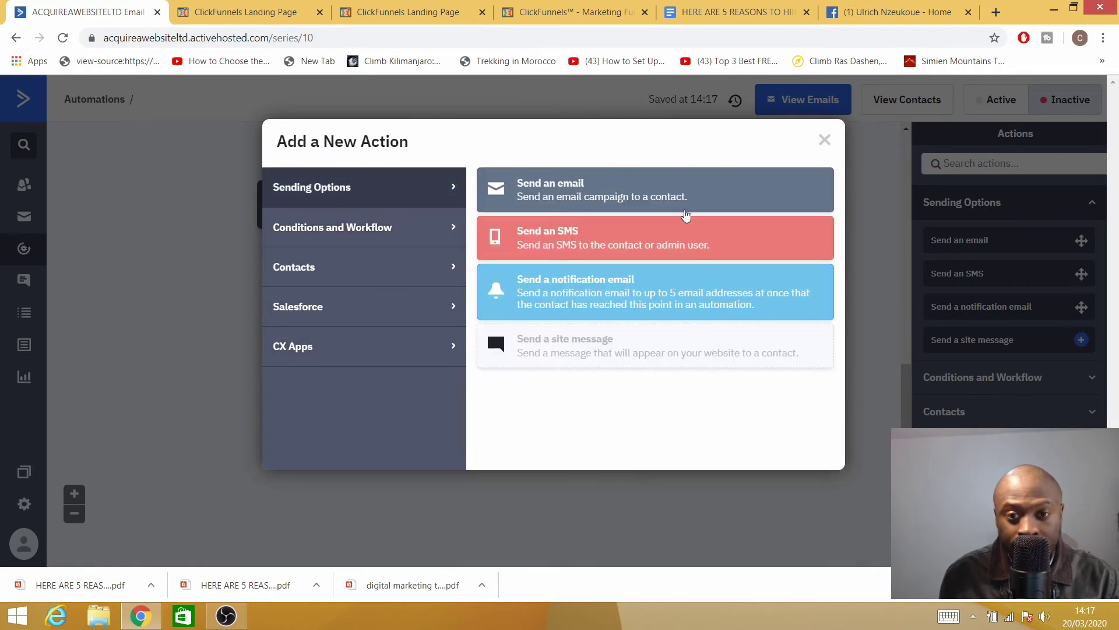
click(616, 196)
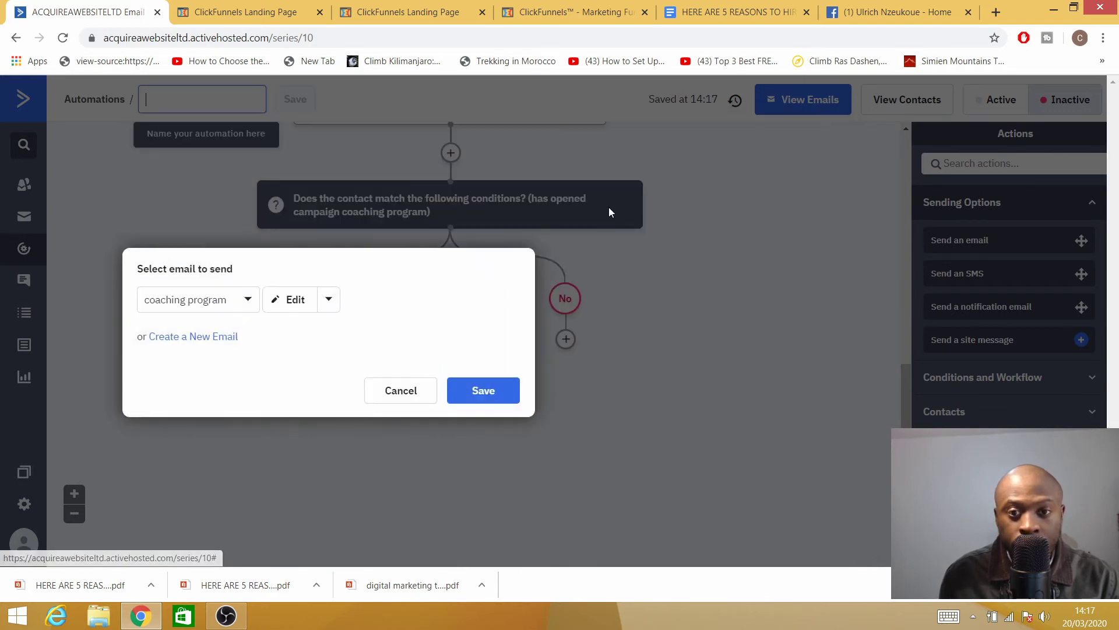
click(182, 338)
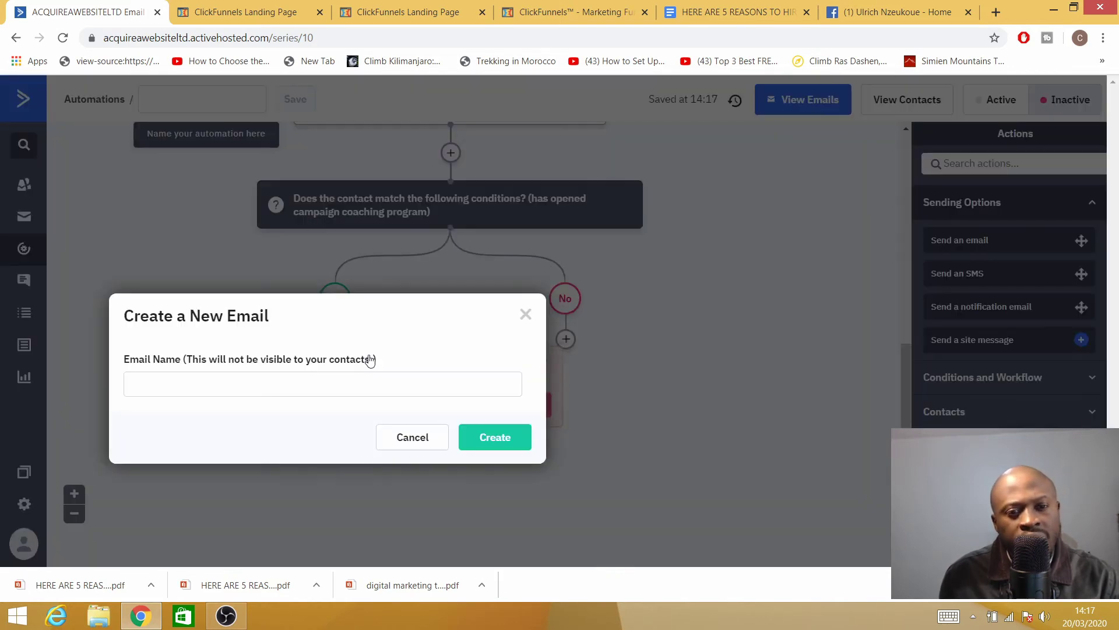
Step: Name the new email "coaching program2" and create it
click(267, 376)
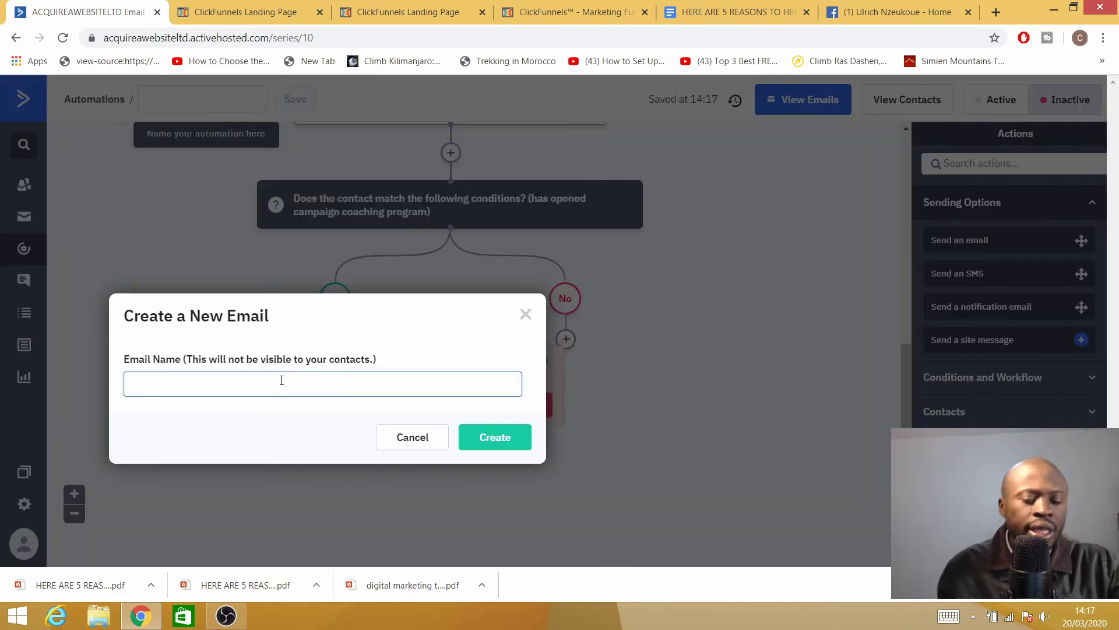
text(email pro)
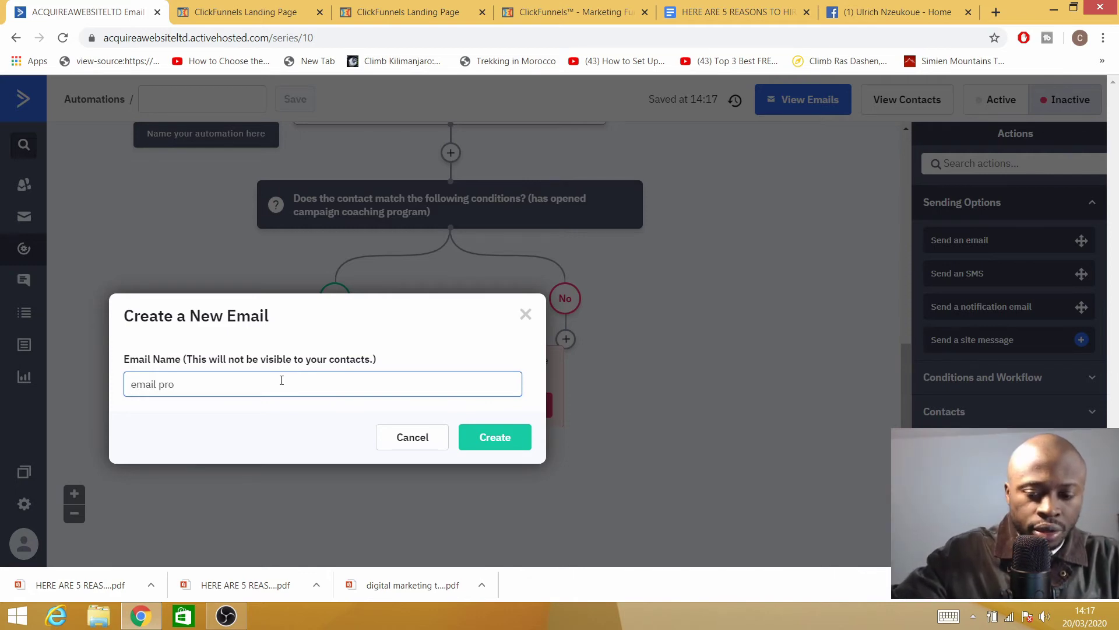
key(BackSpace)
key(BackSpace)
key(BackSpace)
key(BackSpace)
key(BackSpace)
key(BackSpace)
key(BackSpace)
key(BackSpace)
key(BackSpace)
text(coaching)
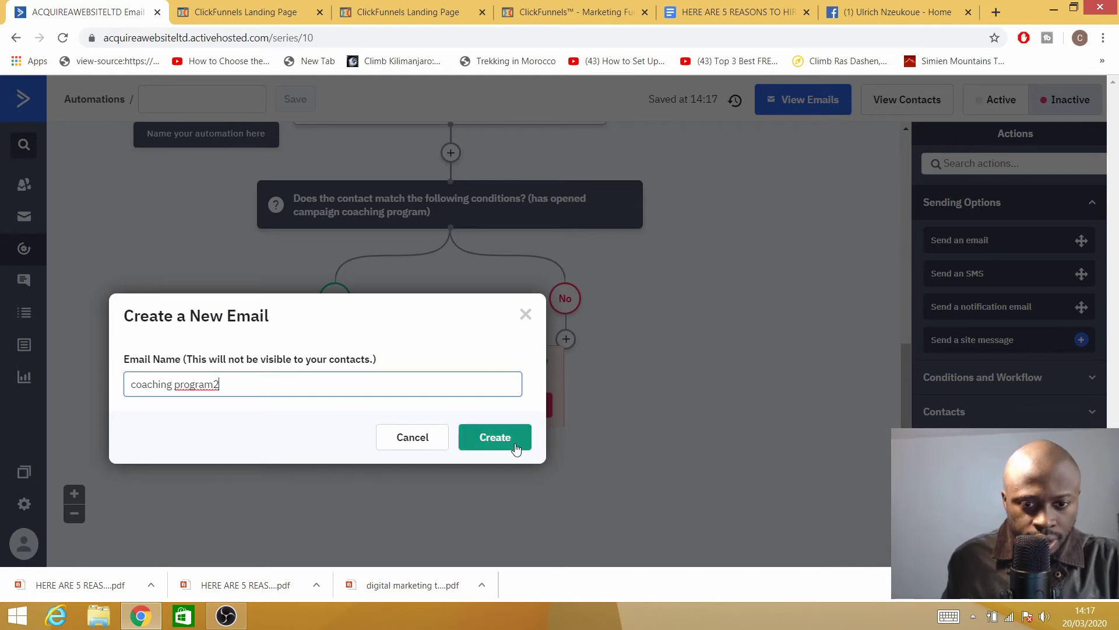
click(496, 442)
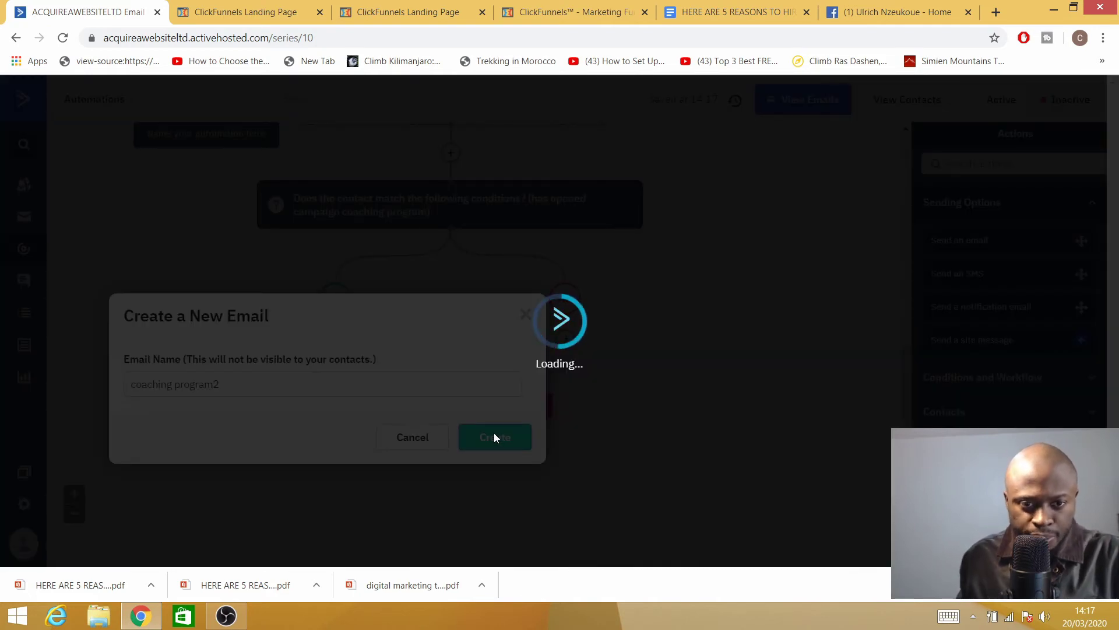
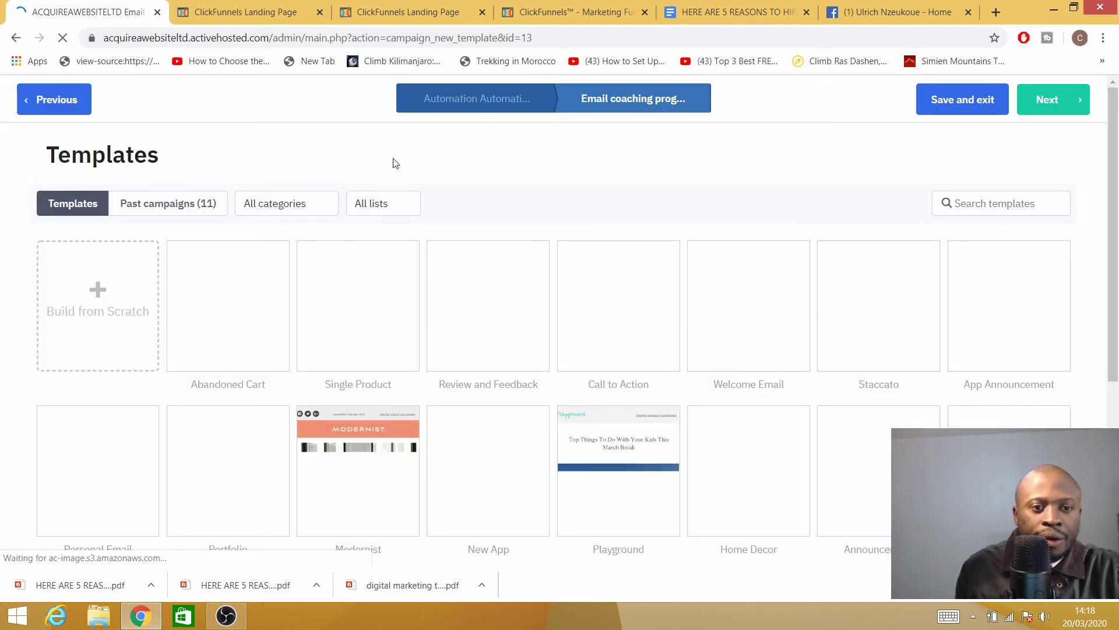
Step: Choose the Personal Email template for the new email
scroll(384, 220, down, 4)
scroll(373, 239, up, 4)
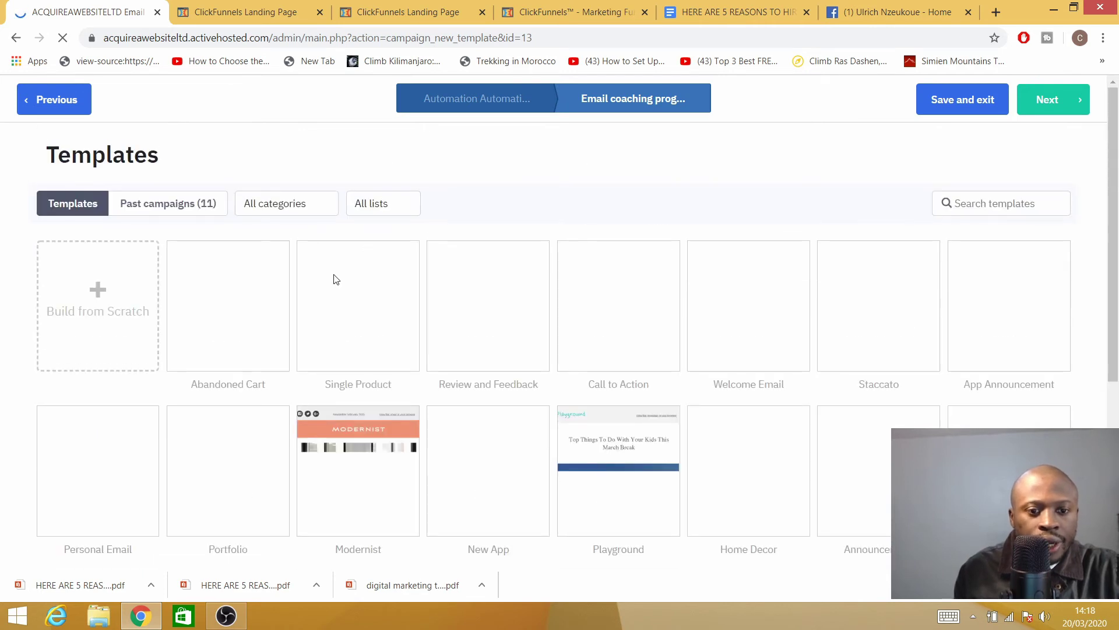
scroll(428, 297, down, 5)
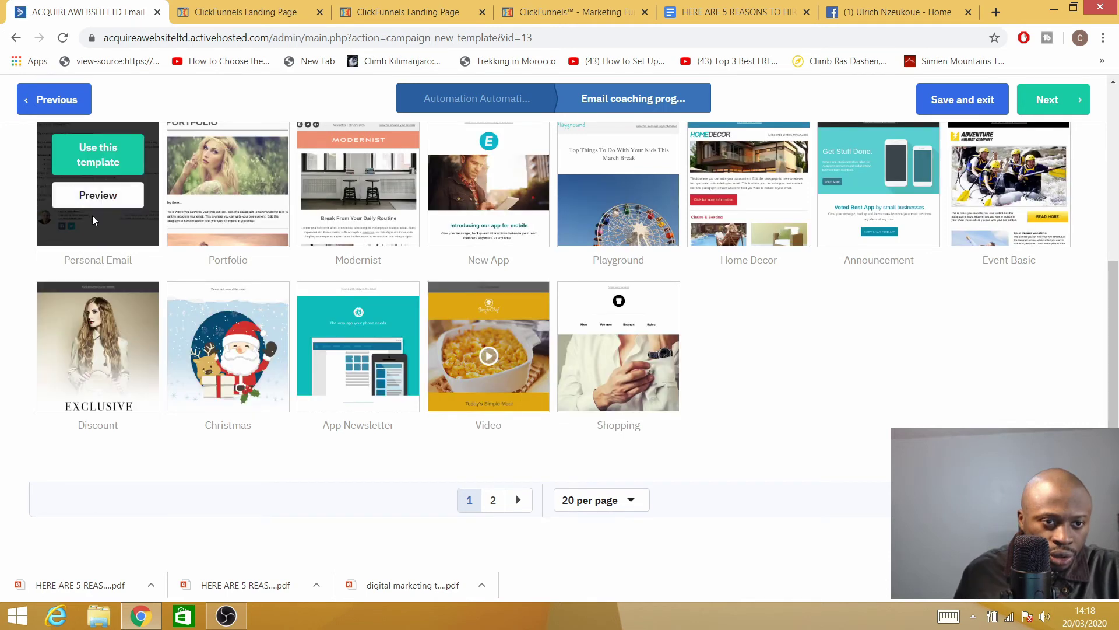
click(106, 155)
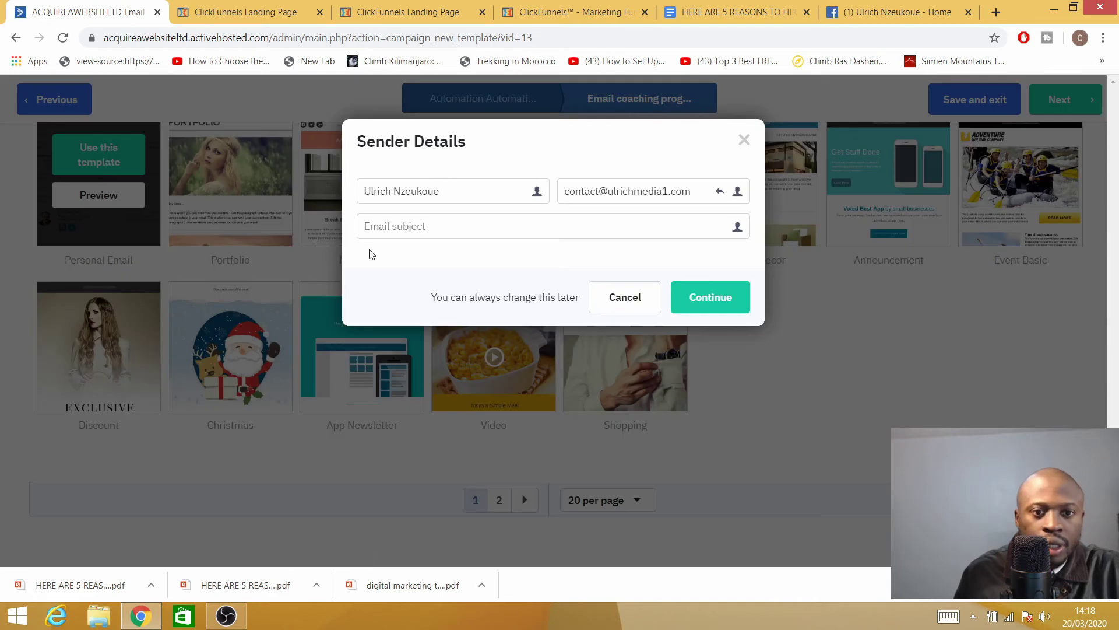
Step: Set the email subject to "coaching program2" in the sender details and continue to the email designer
click(418, 226)
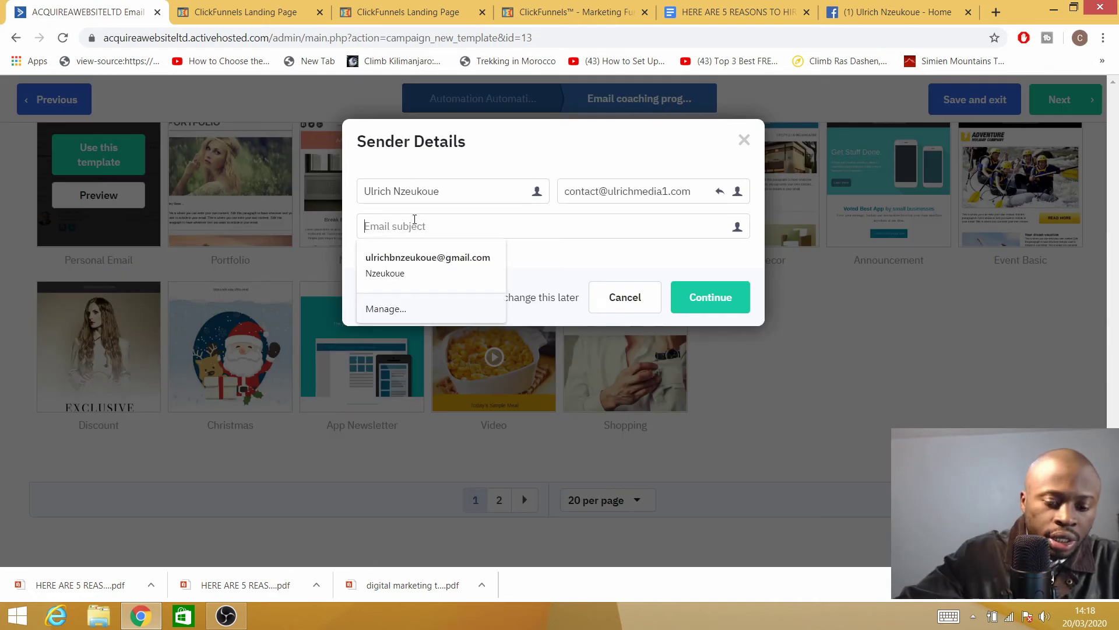
text(coach)
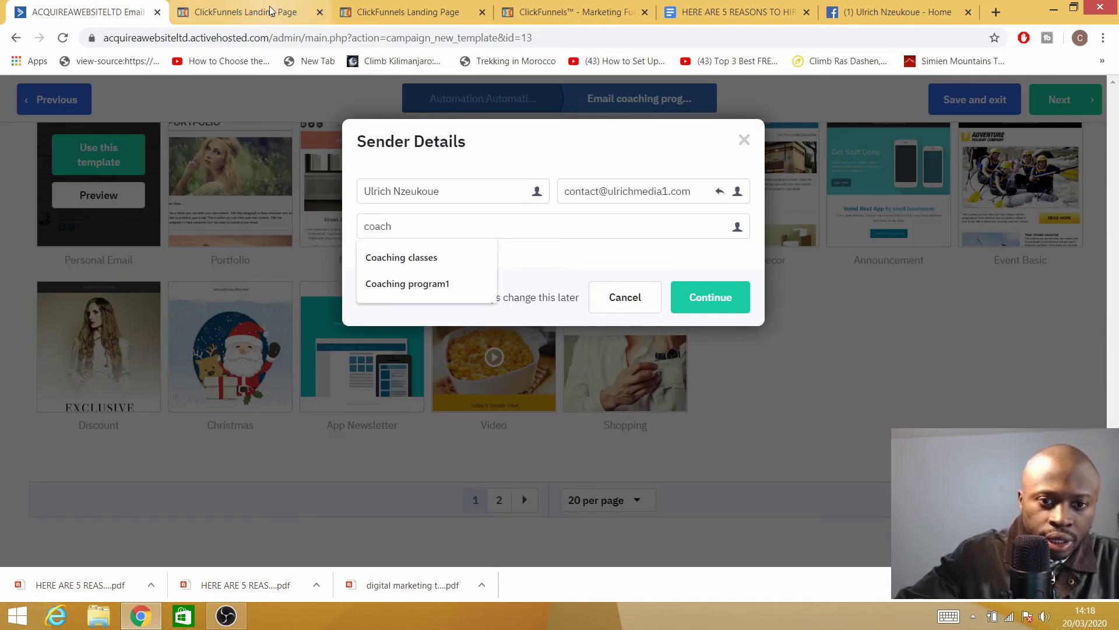
text(ing)
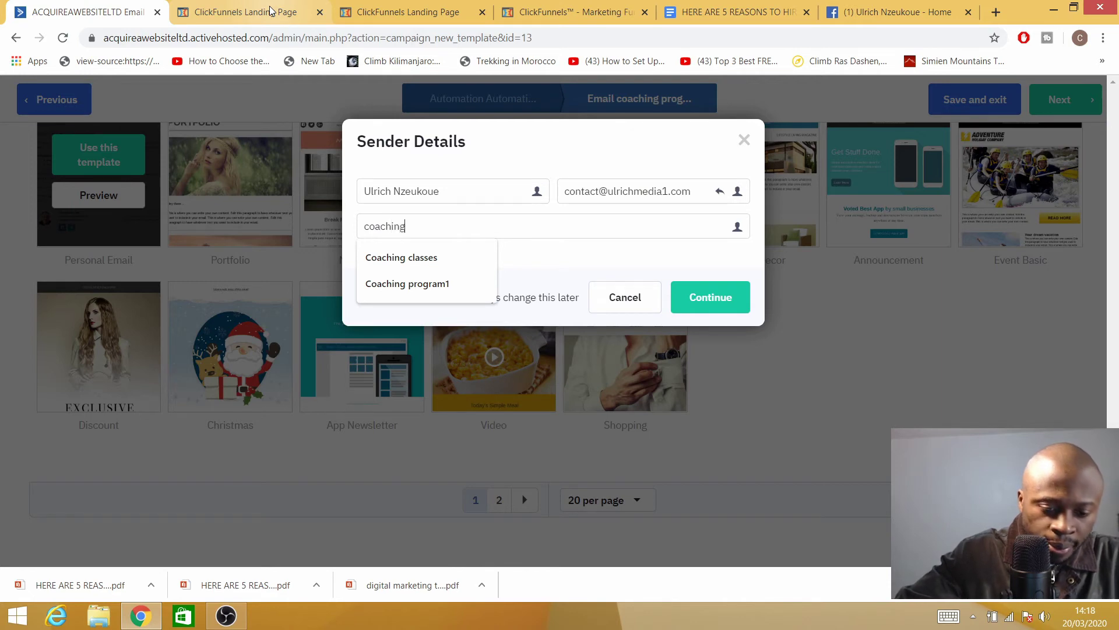
text( program2)
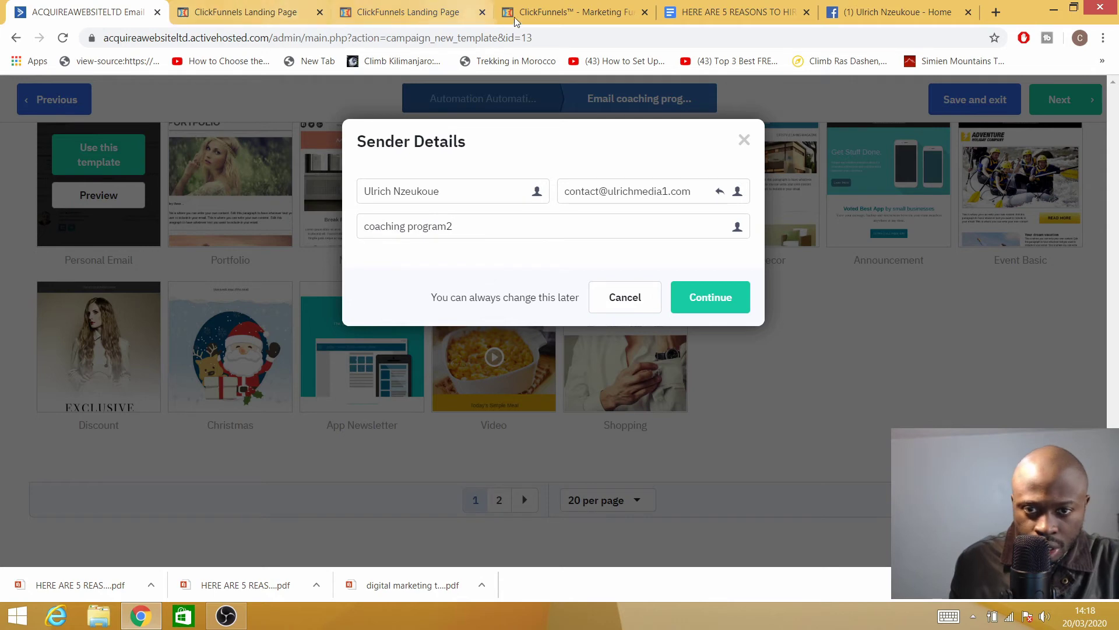
click(710, 298)
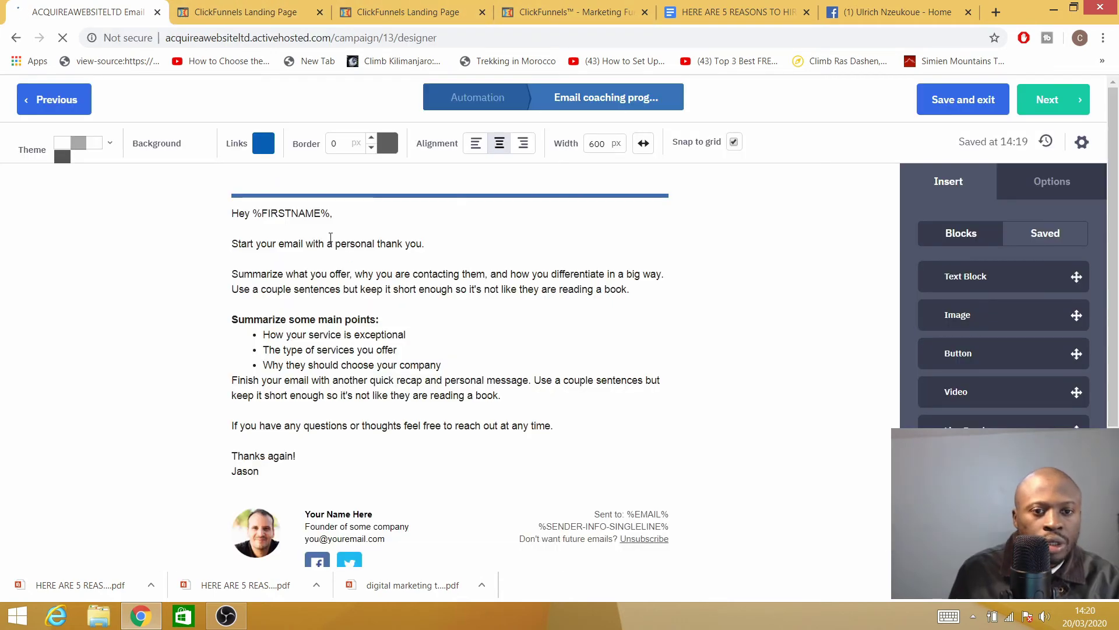
Step: Save and exit the new email from its campaign summary, and save "coaching program2" as the email sent on the Yes branch
scroll(330, 251, down, 3)
scroll(385, 335, up, 3)
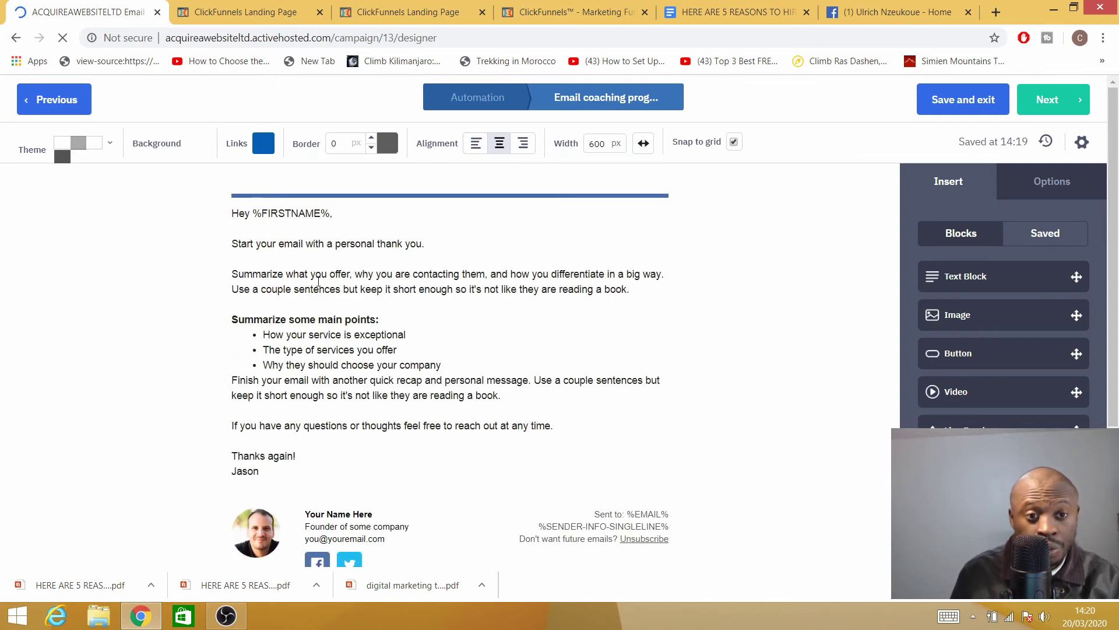
scroll(318, 282, down, 4)
scroll(413, 300, up, 4)
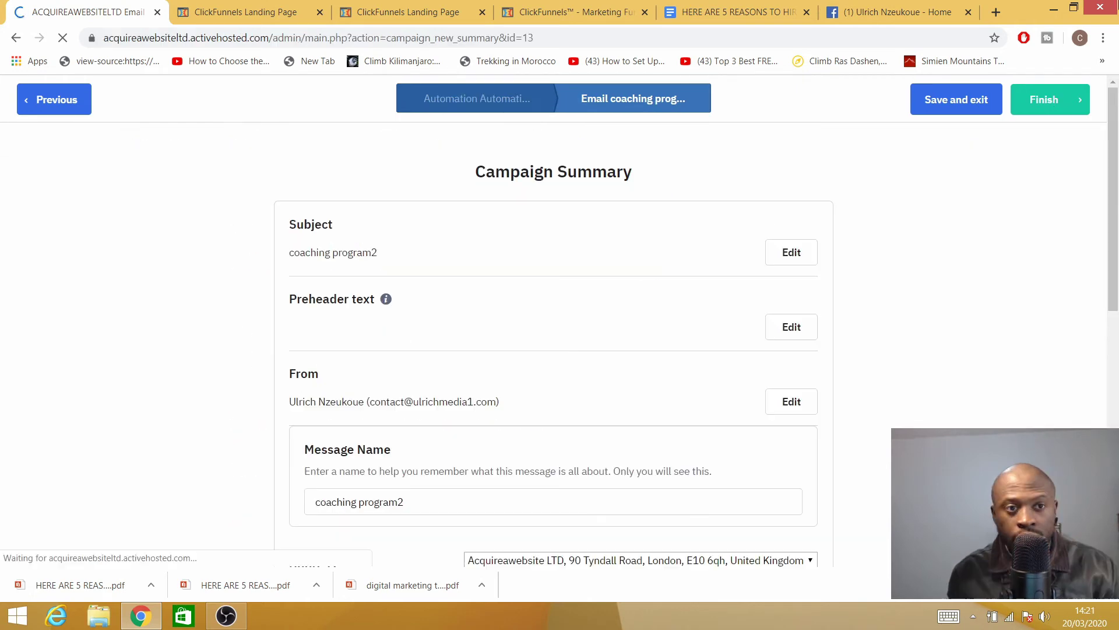
scroll(775, 287, down, 5)
scroll(767, 292, up, 2)
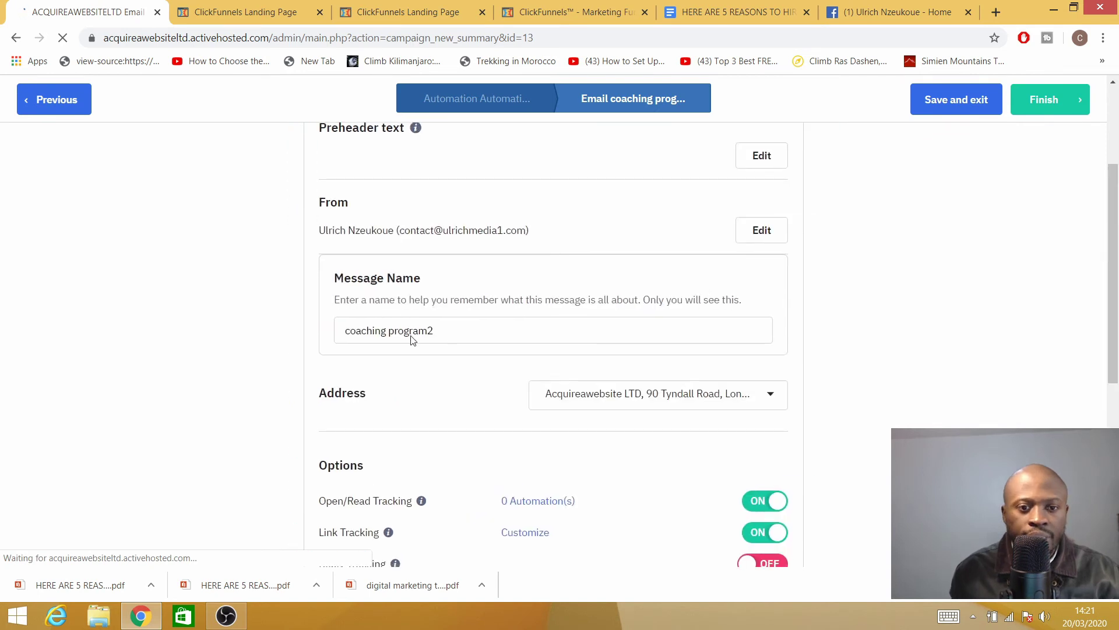
scroll(426, 288, up, 3)
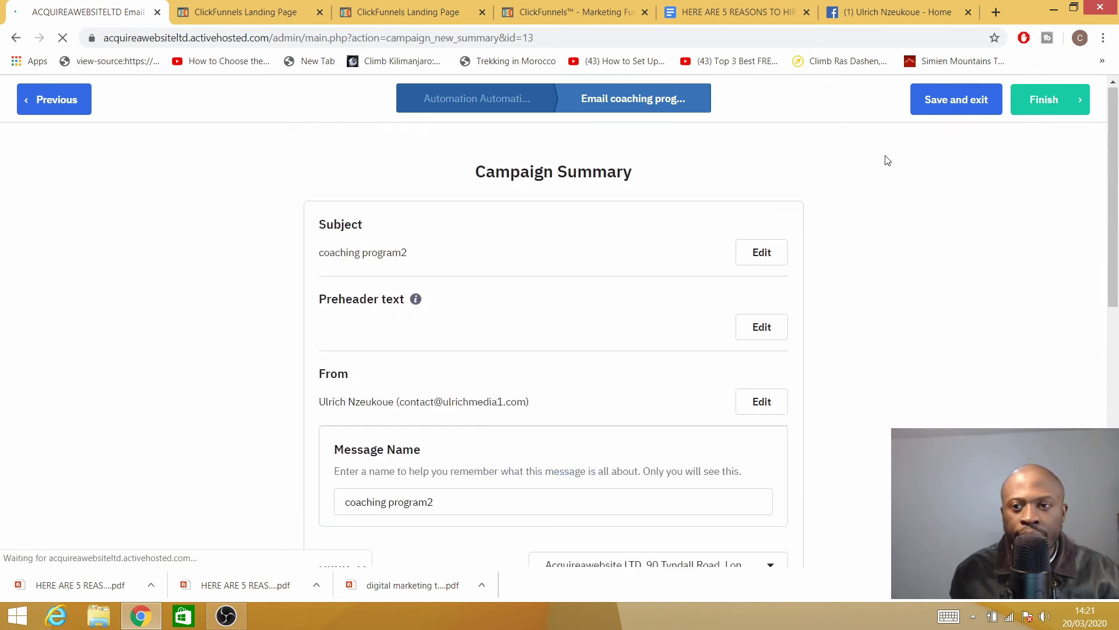
click(957, 110)
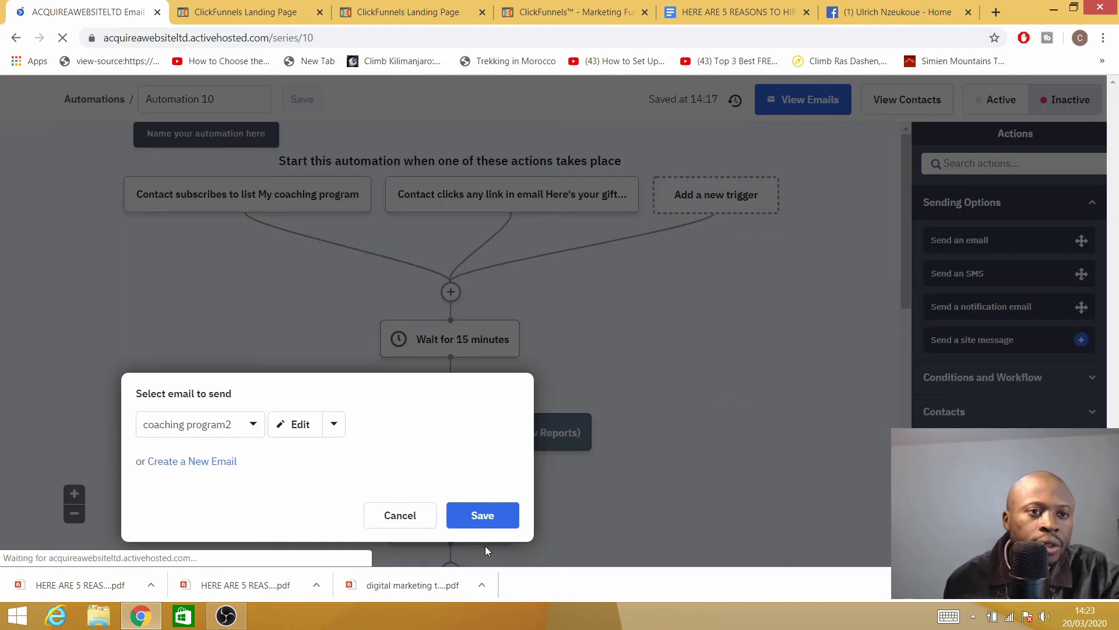
click(482, 515)
scroll(519, 465, down, 6)
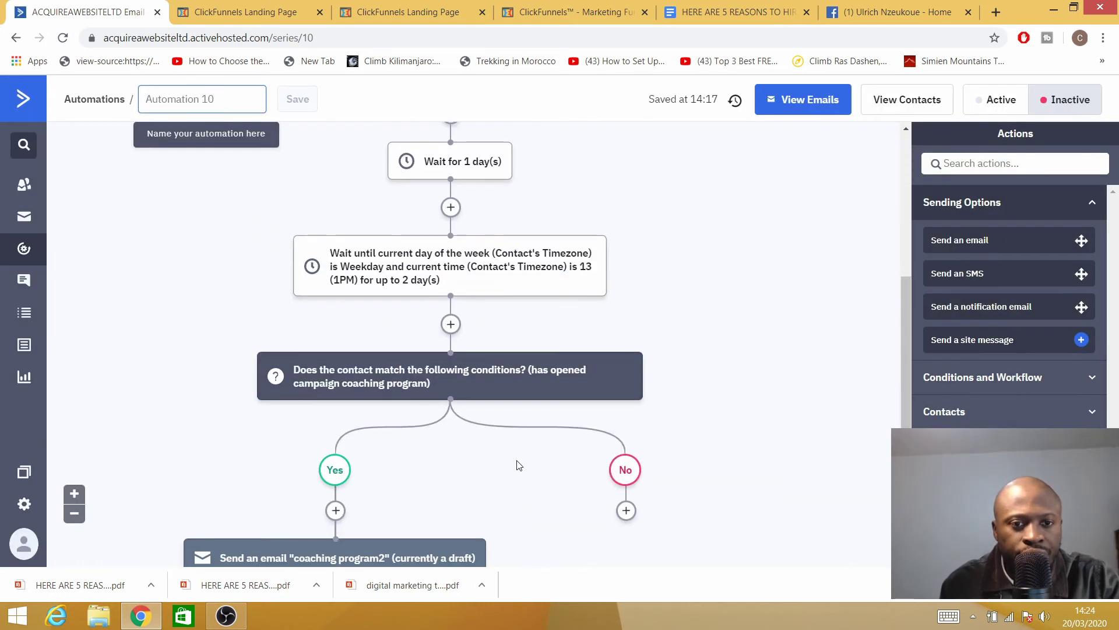
Step: Add a send-email action to the No branch that sends the existing "coaching program" email again
scroll(487, 447, down, 4)
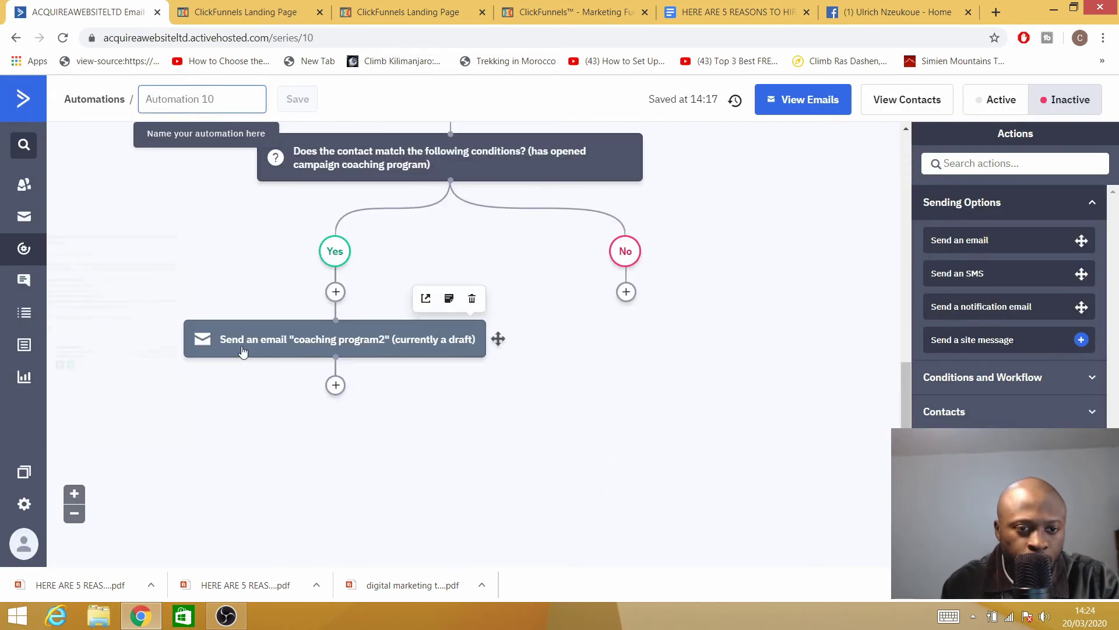
mouse_move(259, 350)
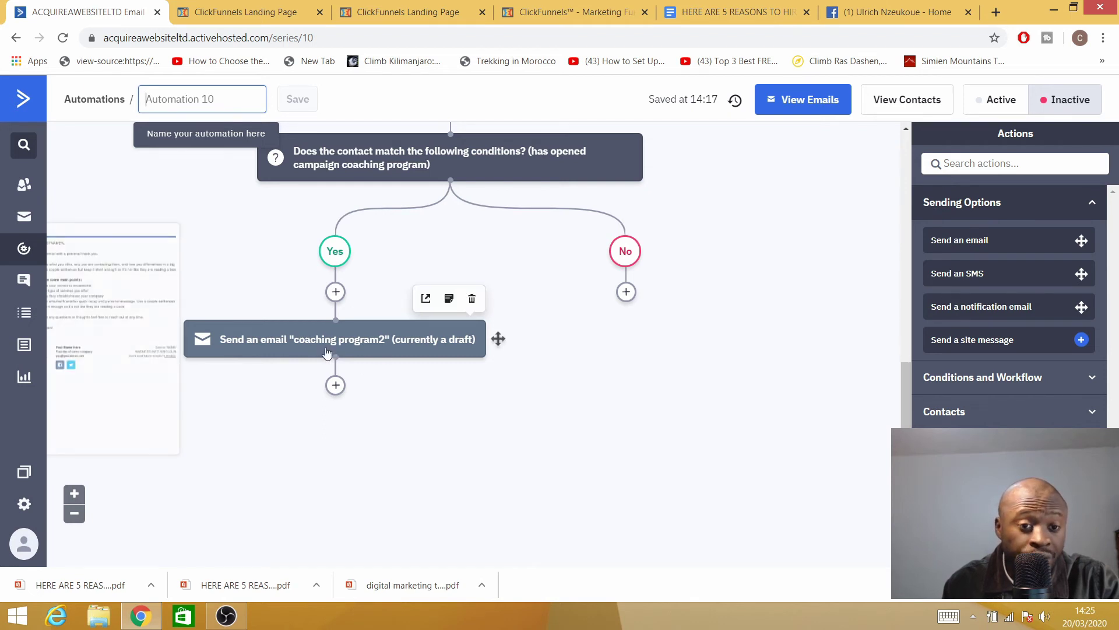
scroll(630, 321, up, 5)
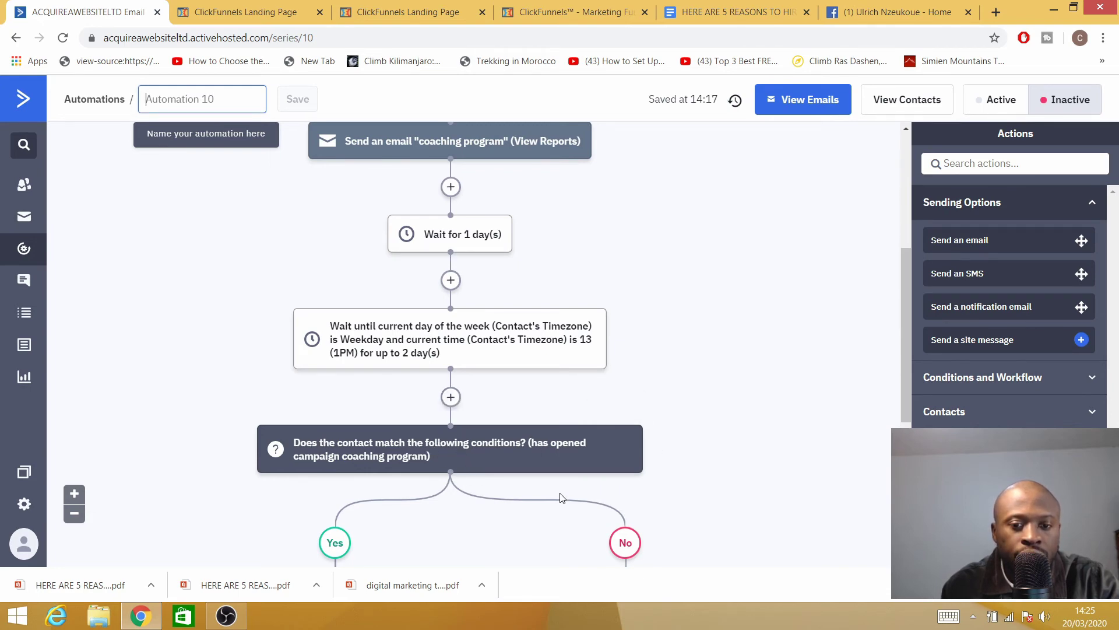
scroll(603, 524, down, 4)
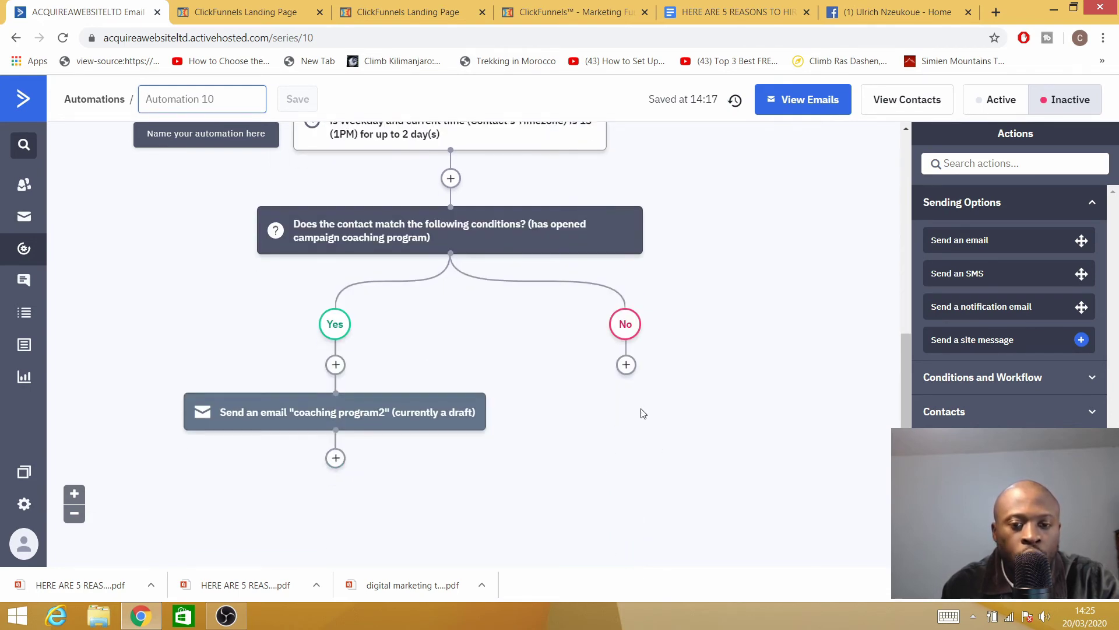
click(627, 365)
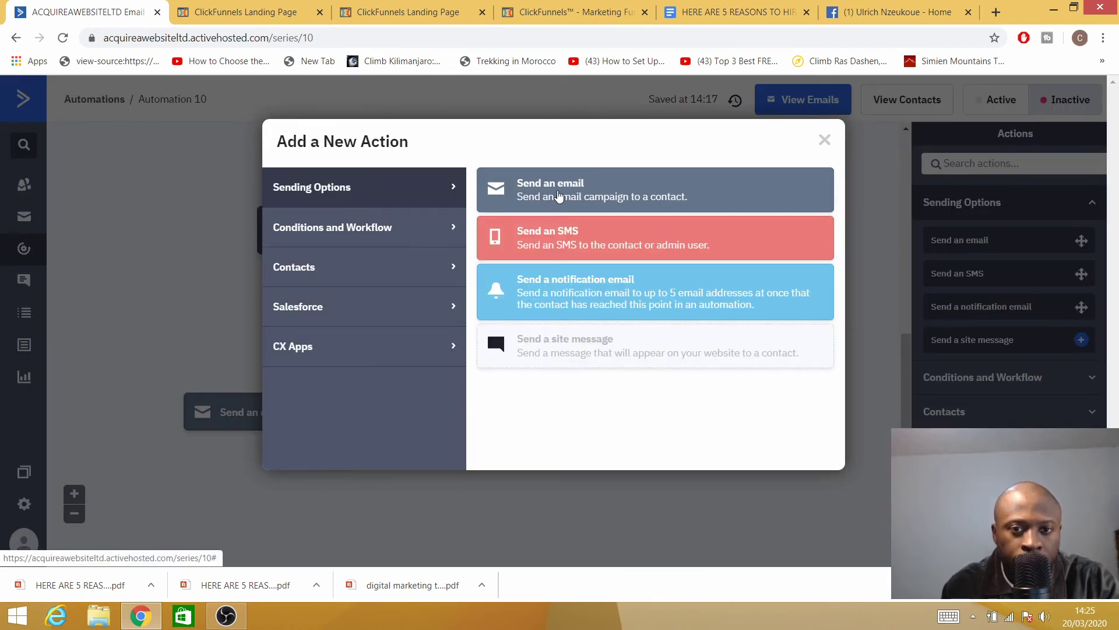
click(559, 195)
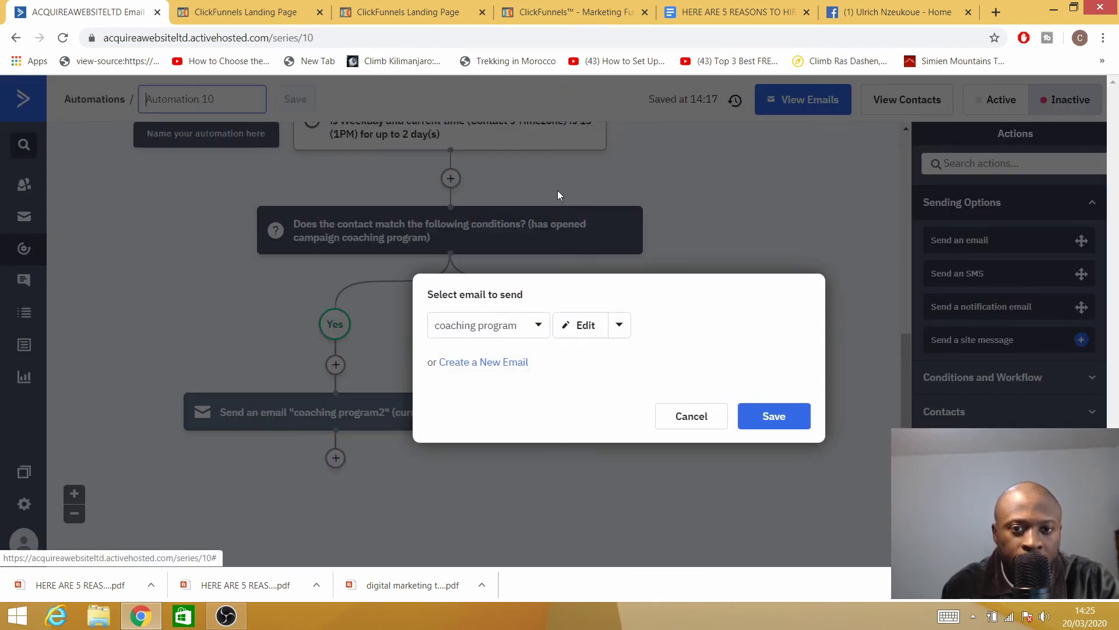
click(529, 331)
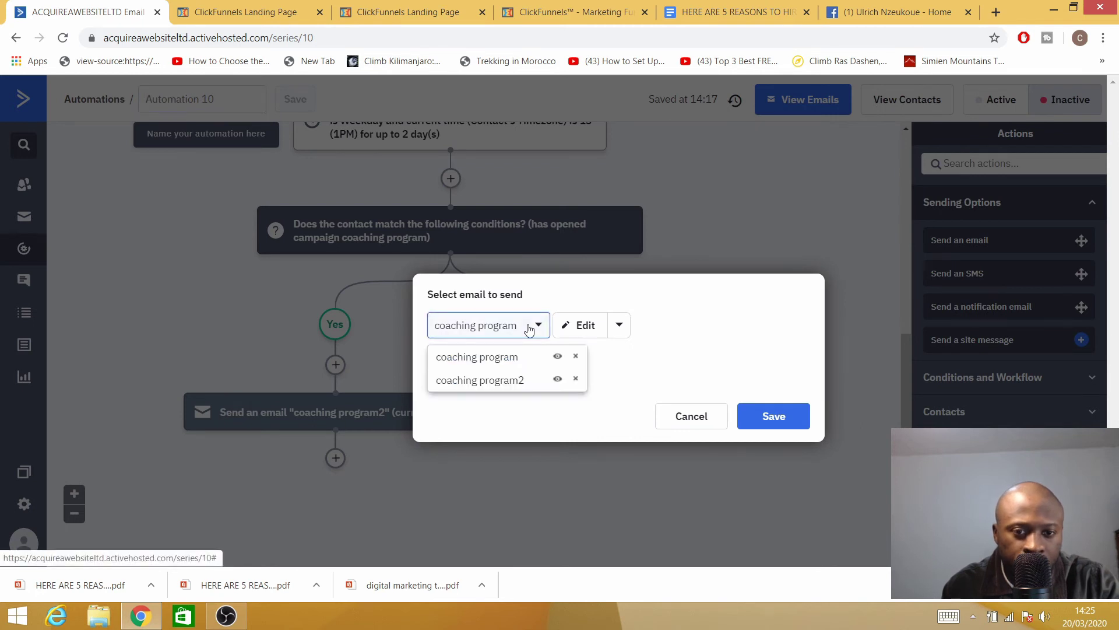
click(508, 363)
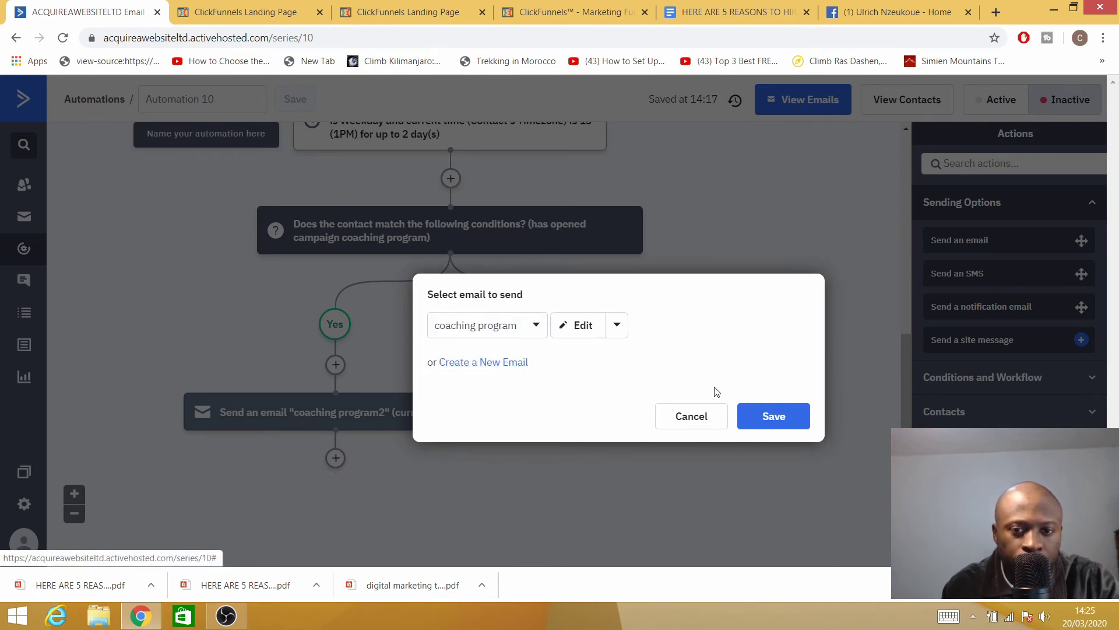
click(769, 416)
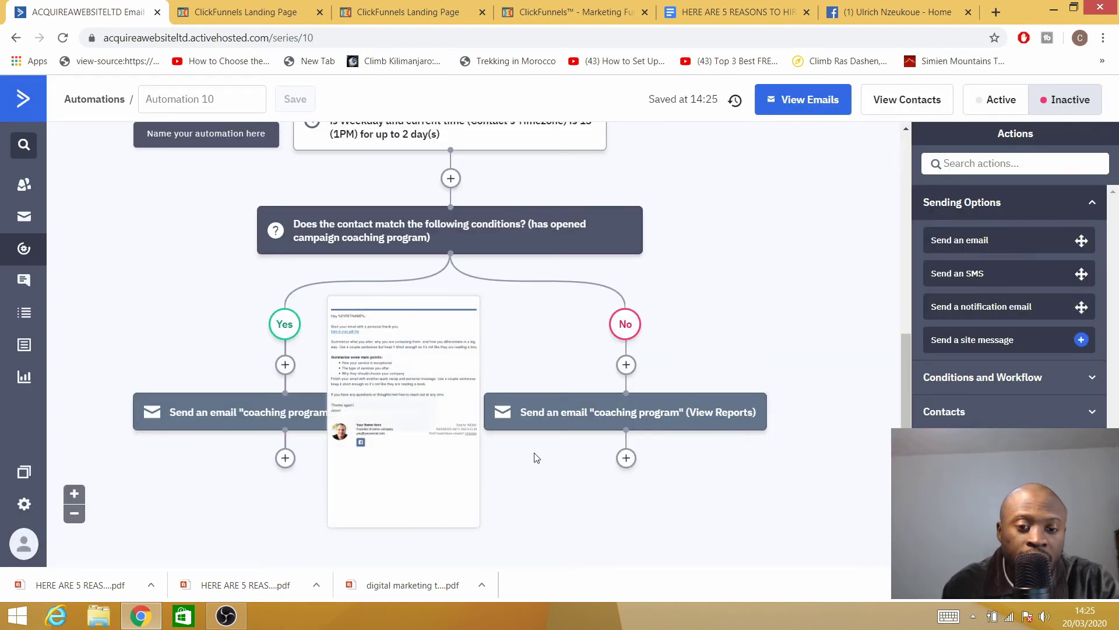
Step: Add a wait of 1 day after the "coaching program" email on the No branch
scroll(551, 499, down, 2)
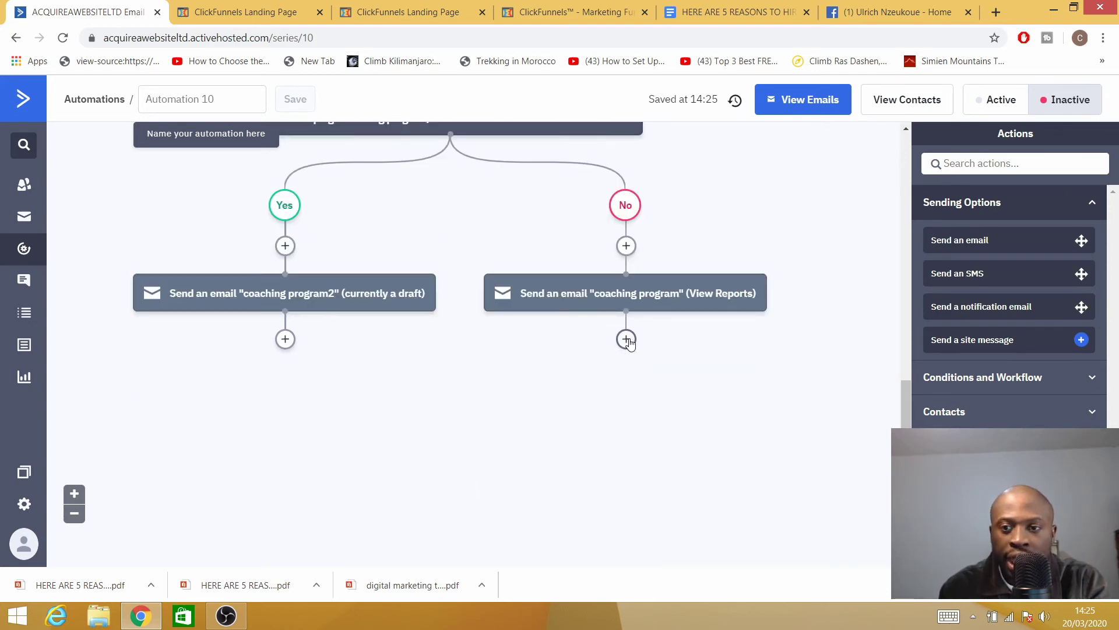
click(1096, 383)
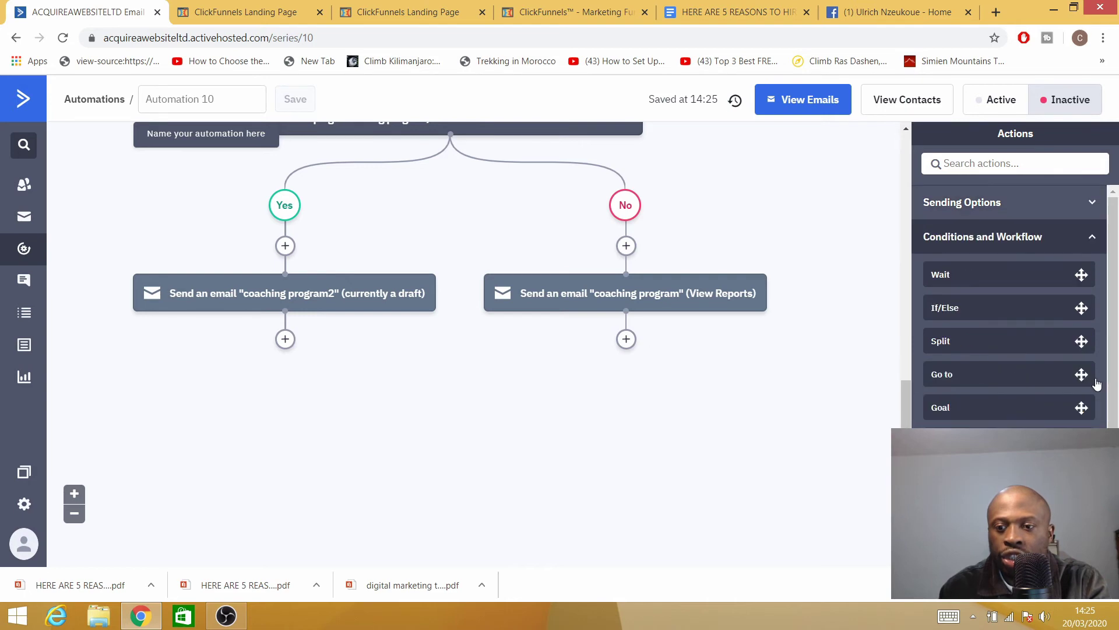
drag(967, 277, 636, 352)
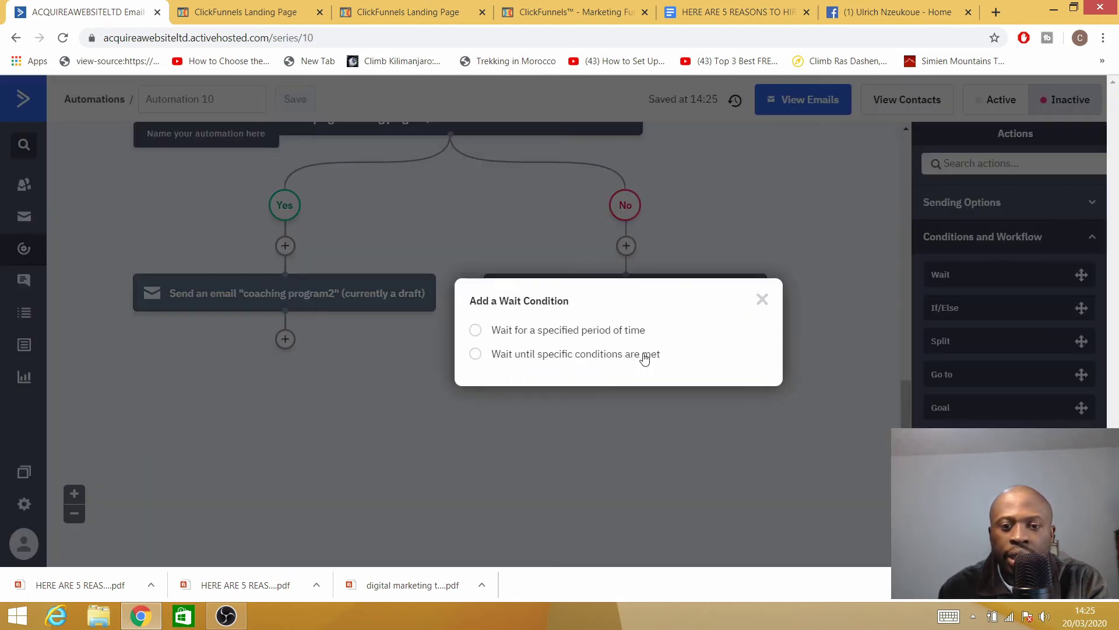
click(474, 331)
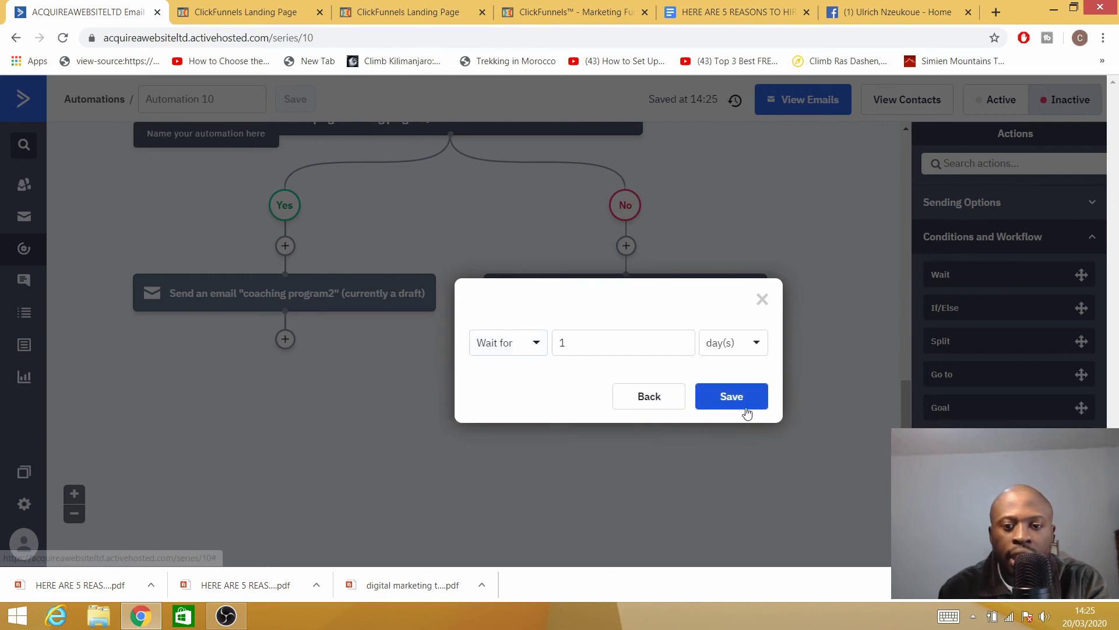
click(732, 396)
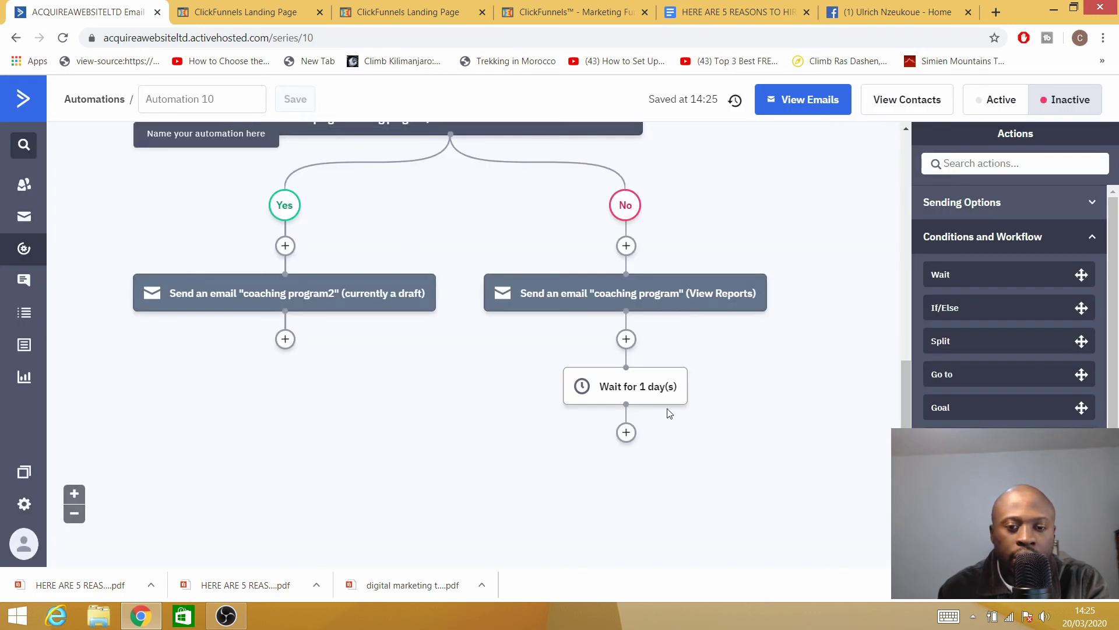
Step: Add a conditional wait below the No branch's 1-day wait, requiring the current day of the week (Contact's Timezone) to be Weekday
click(627, 433)
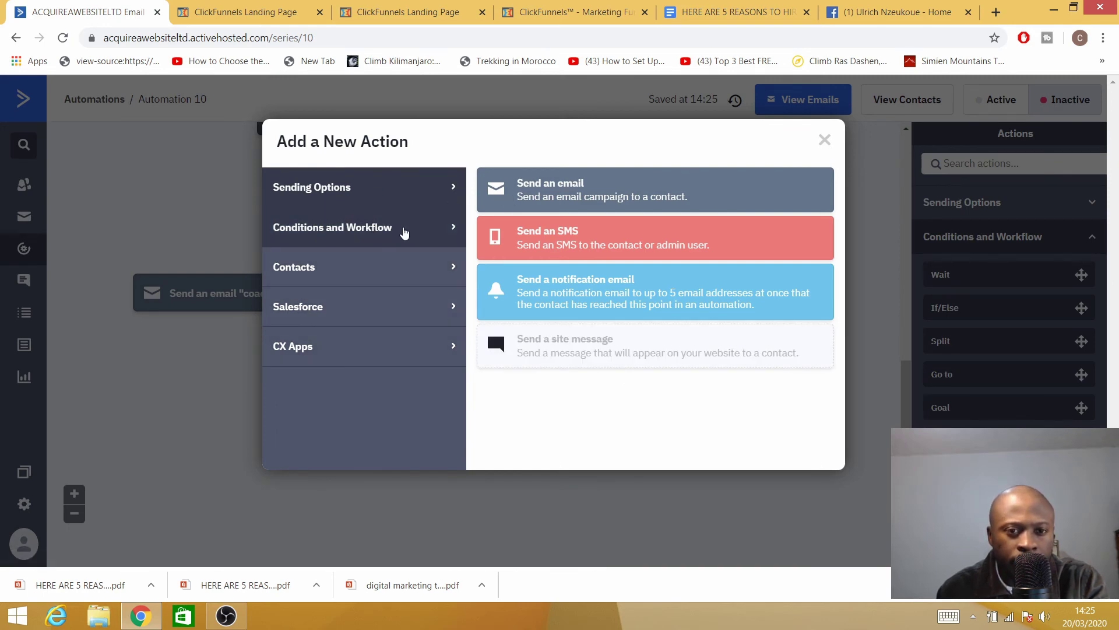
click(407, 233)
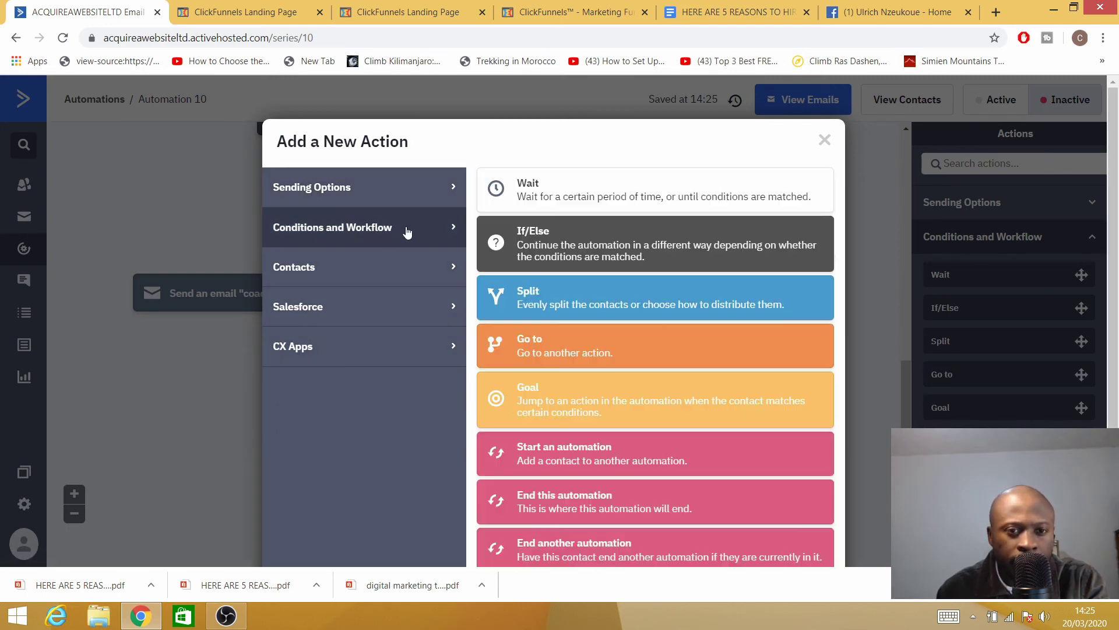
click(583, 191)
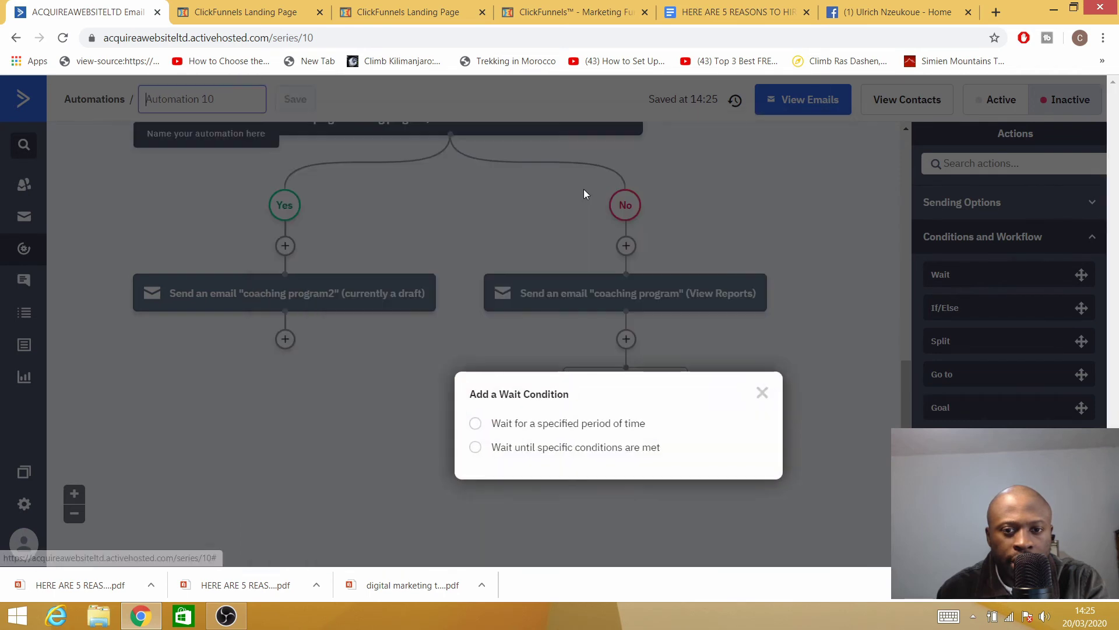
click(476, 447)
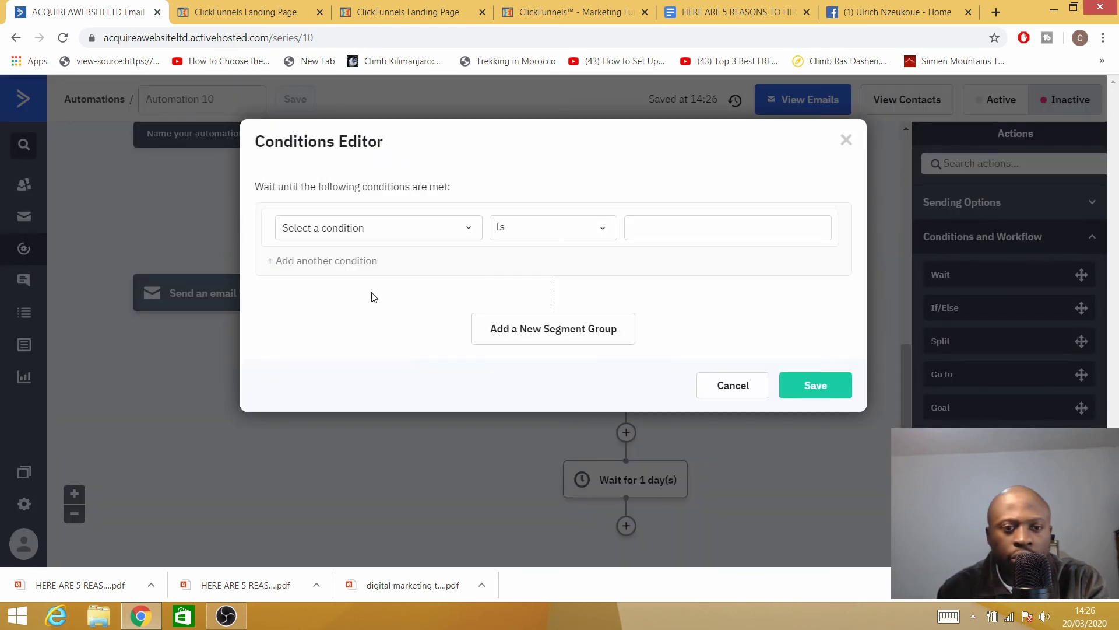
click(460, 227)
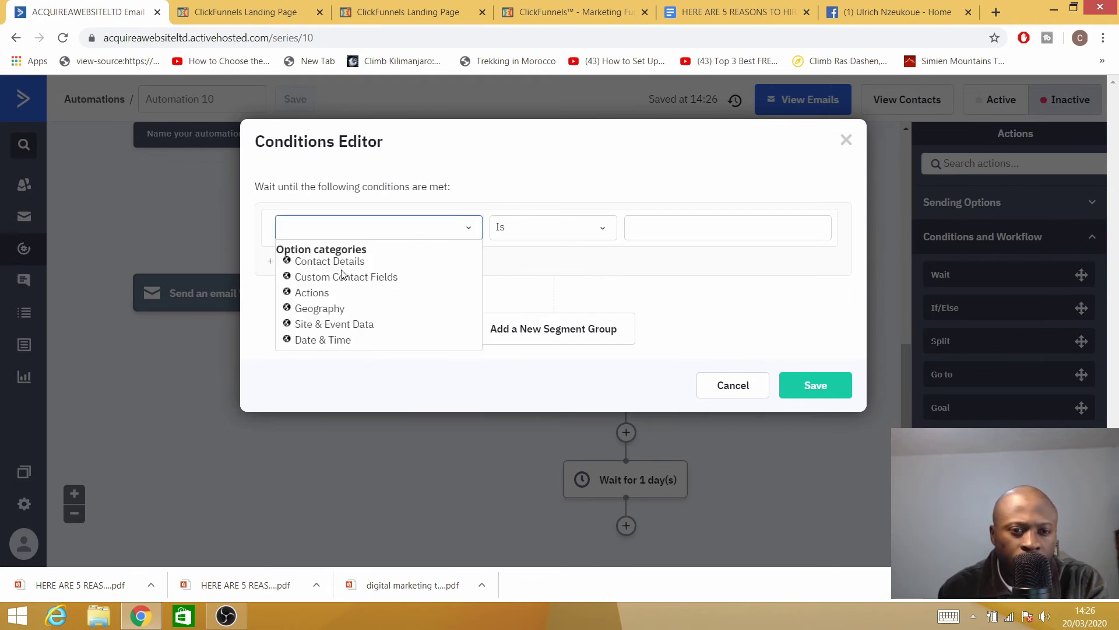
click(310, 340)
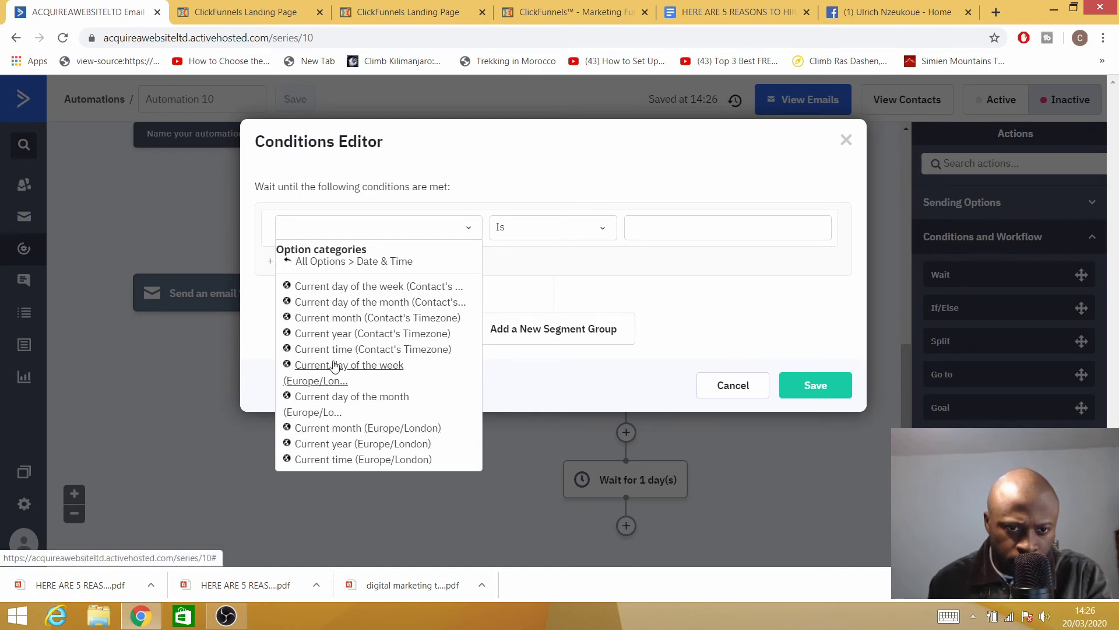
click(355, 287)
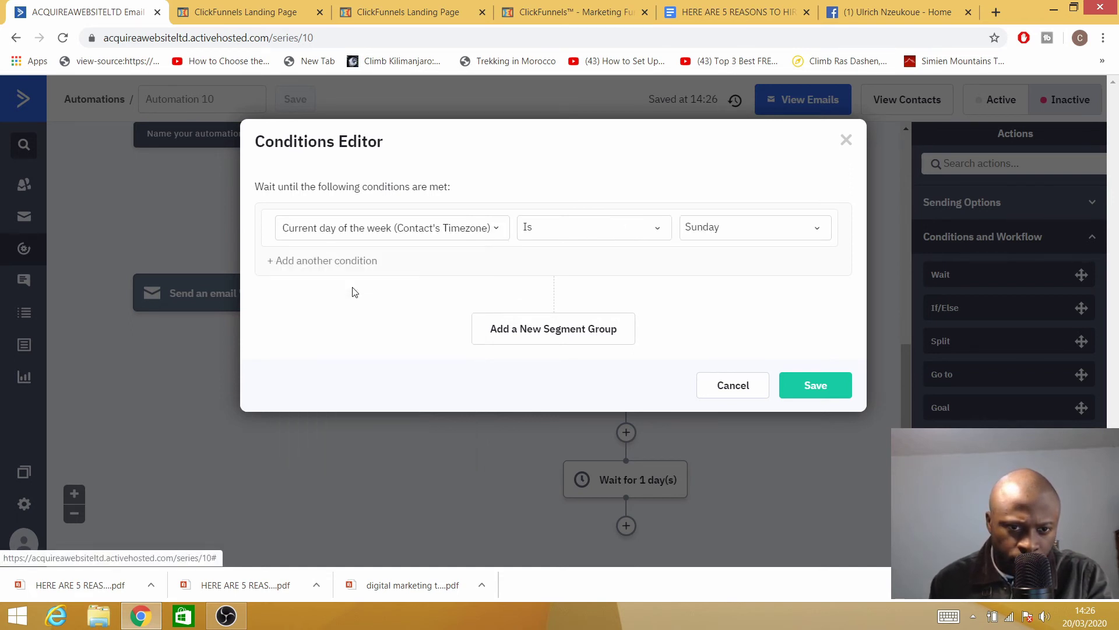
click(774, 227)
click(703, 248)
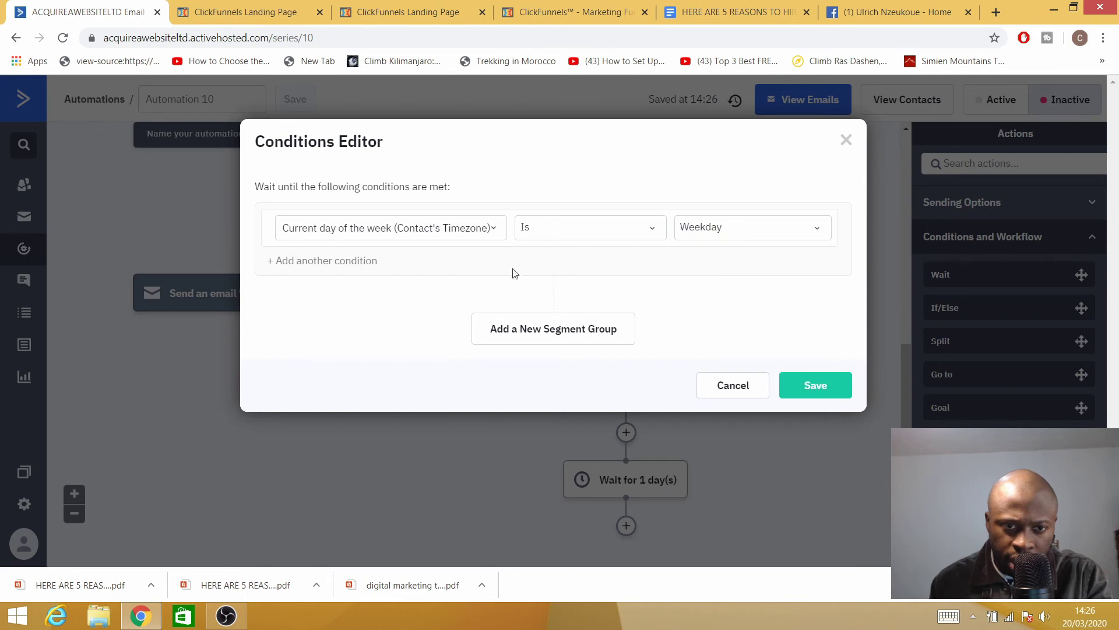
Step: Add an And condition that the current time (Contact's Timezone) is 14 (2PM), and save the wait conditions
click(352, 261)
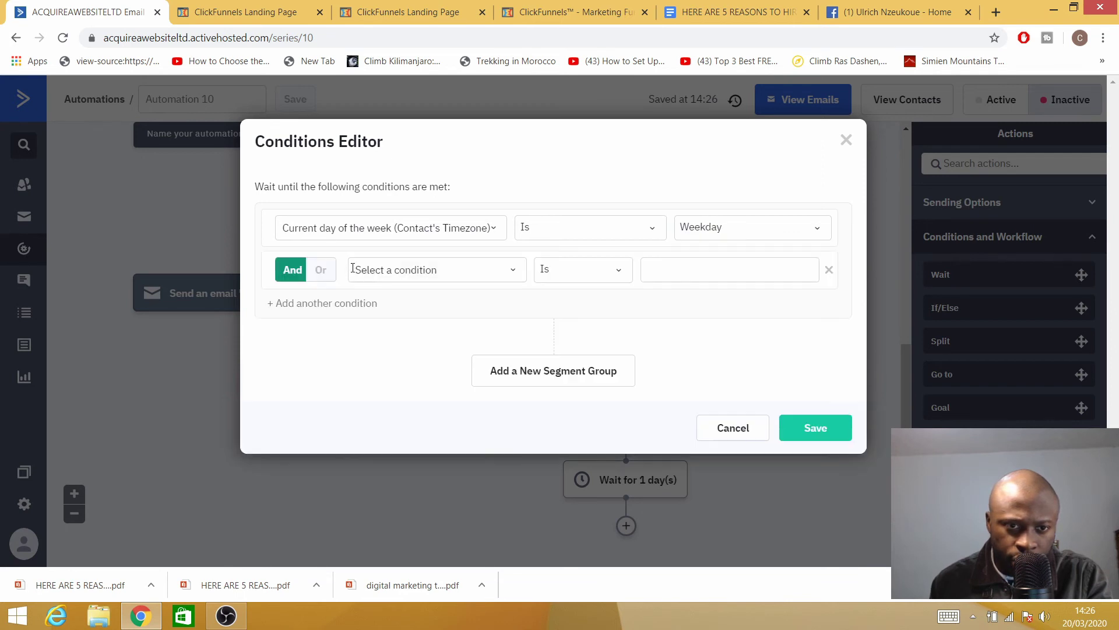
click(489, 270)
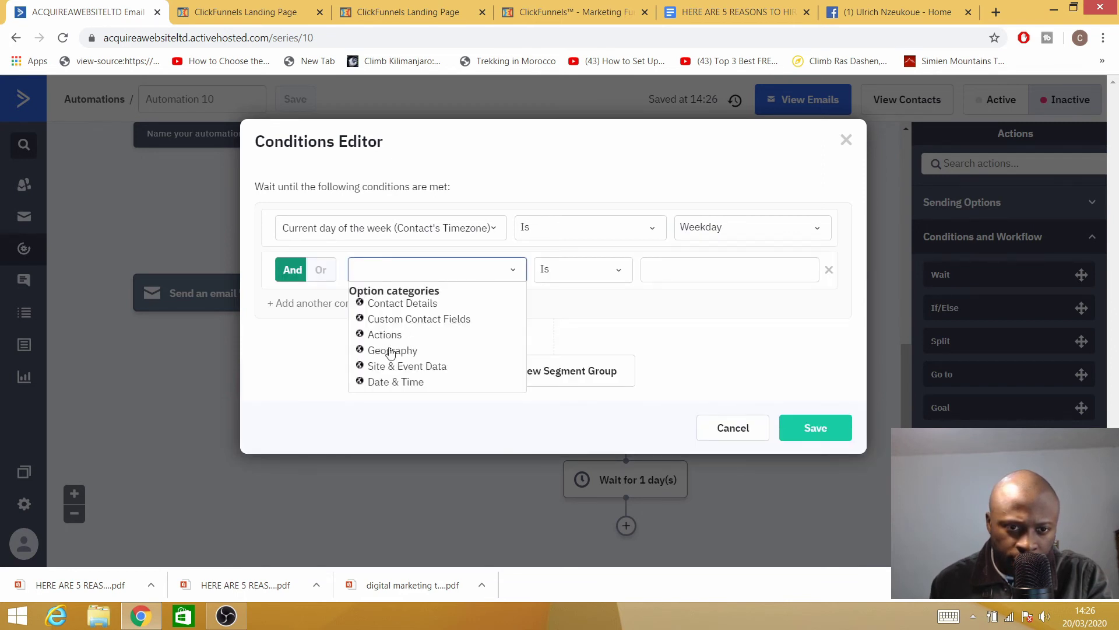
click(387, 382)
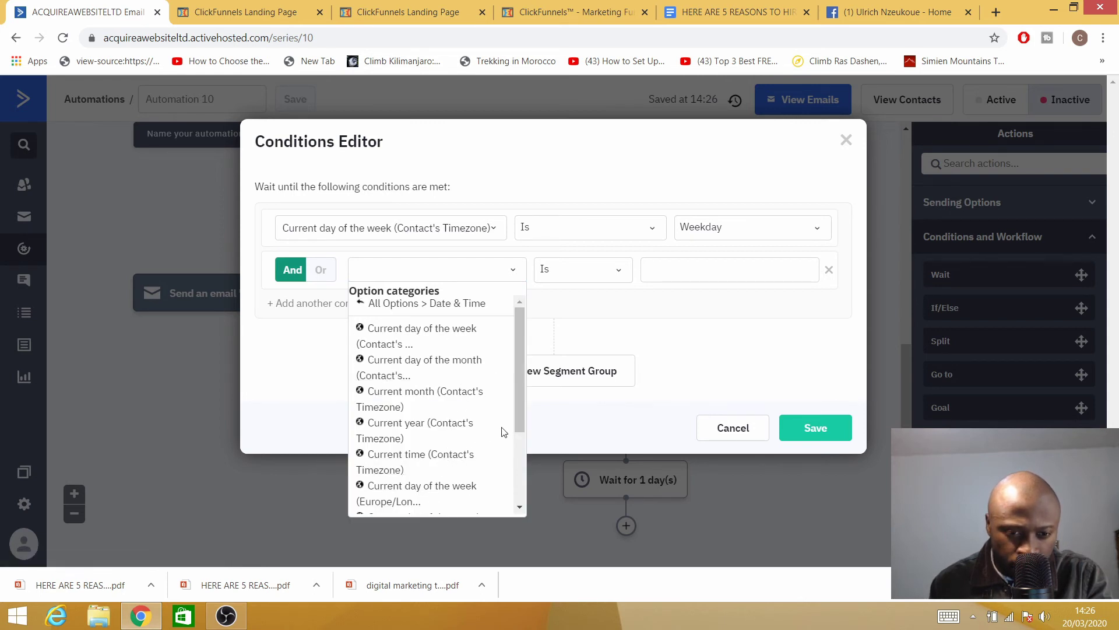
click(408, 458)
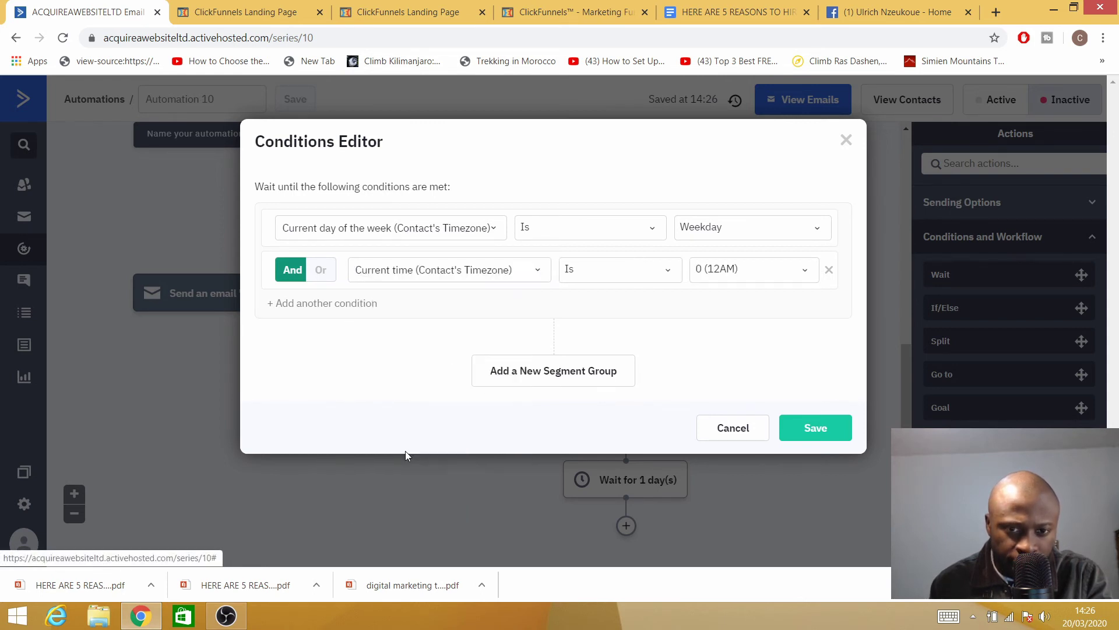
click(762, 284)
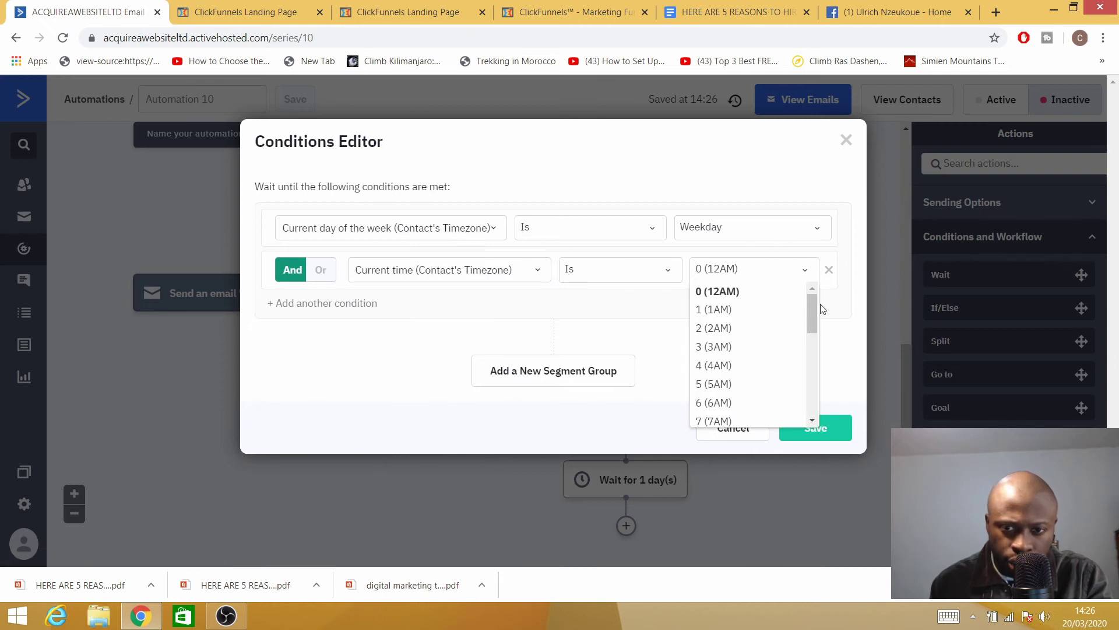
drag(809, 303, 805, 400)
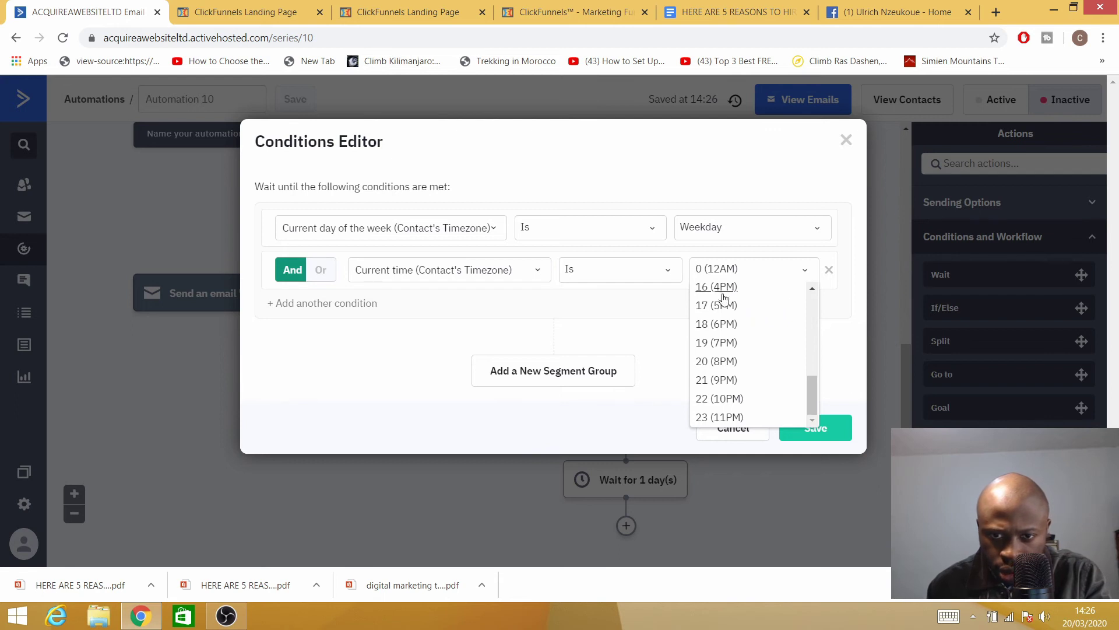
click(814, 288)
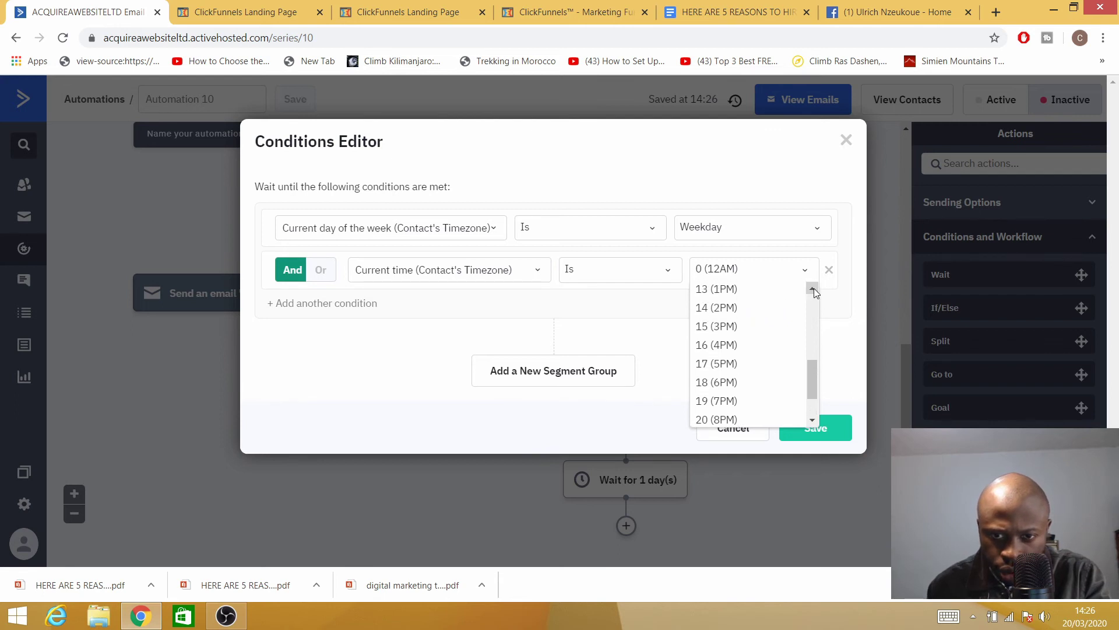
click(717, 338)
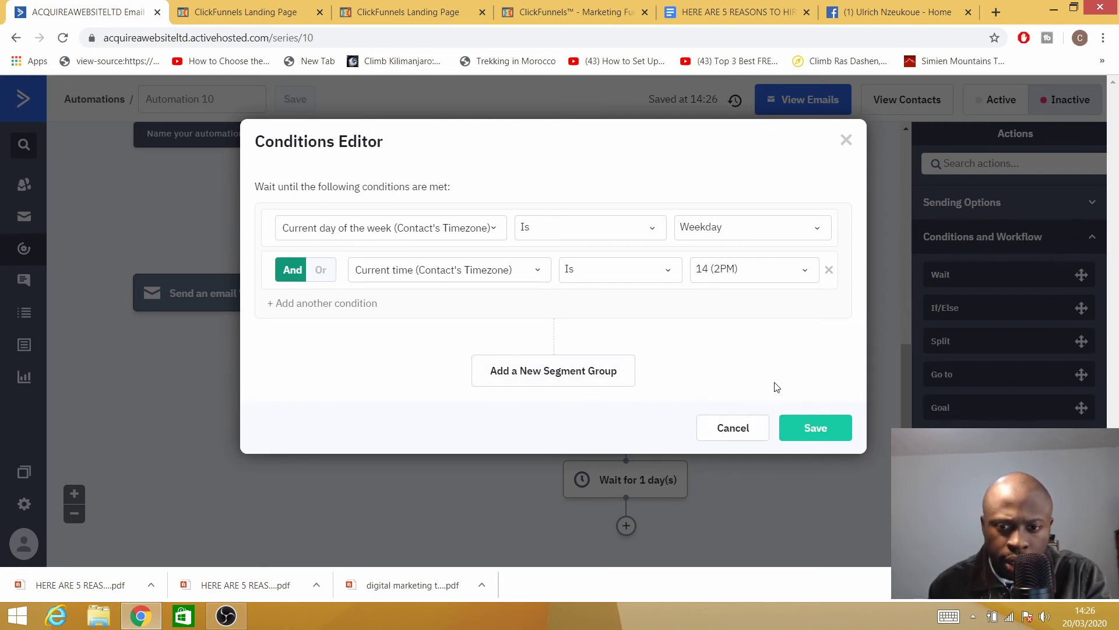
click(828, 429)
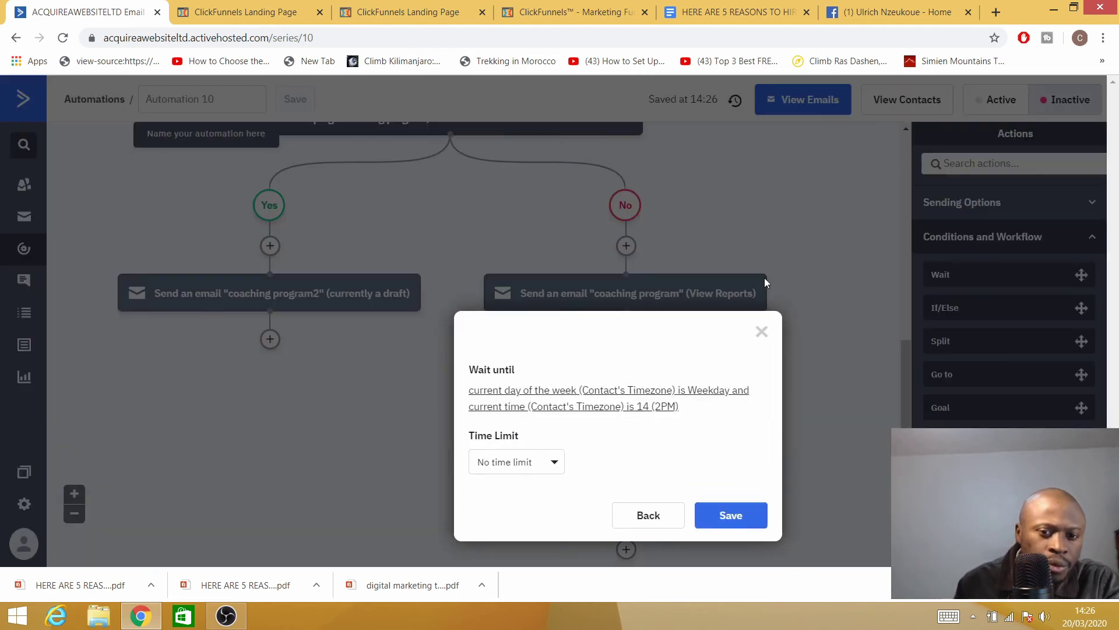
Step: Limit the conditional wait to up to 3 days and save it
click(532, 466)
click(517, 522)
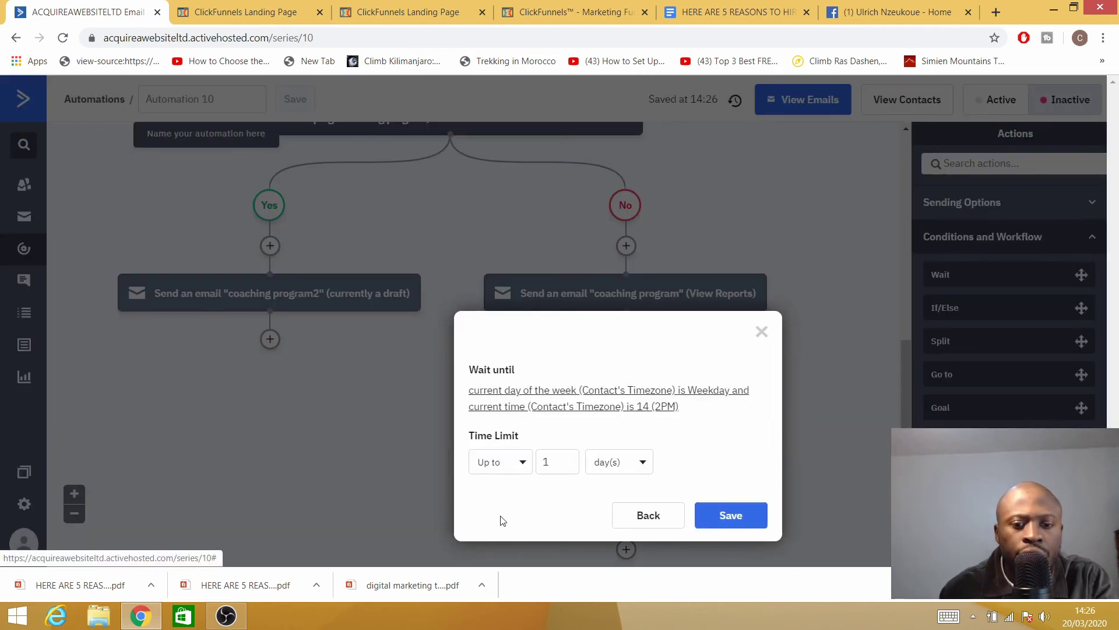
click(565, 462)
key(BackSpace)
text(4)
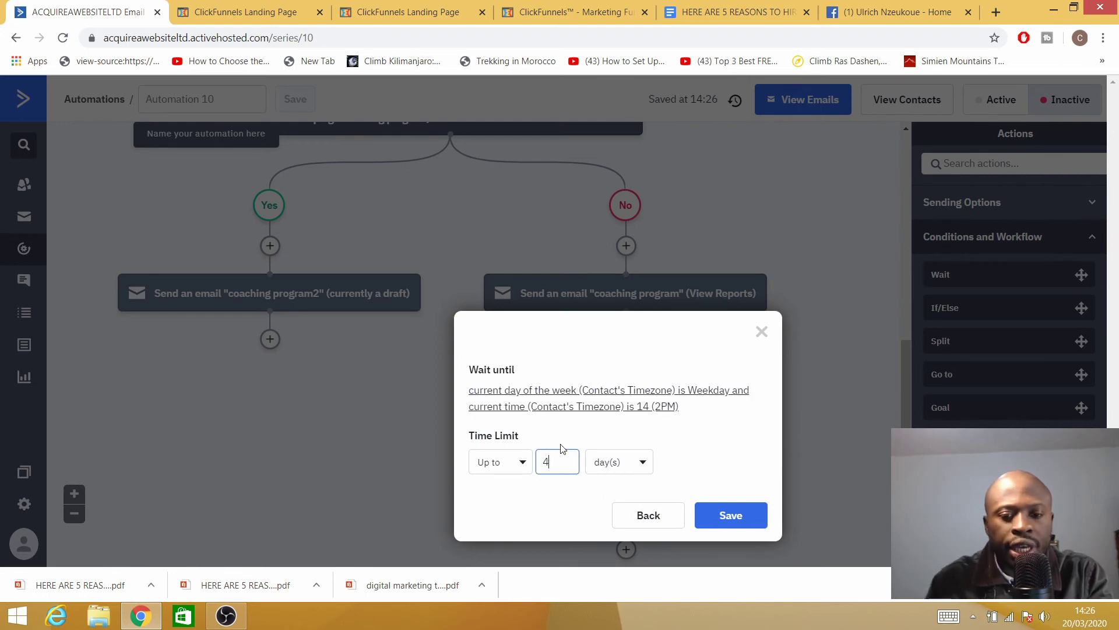
key(BackSpace)
text(3)
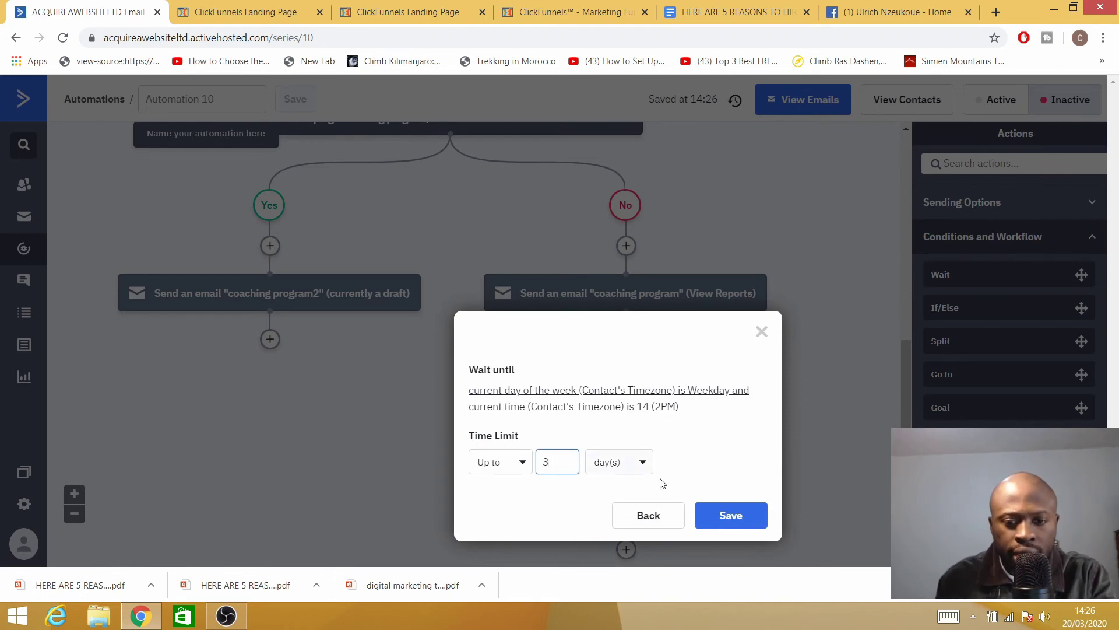
click(743, 520)
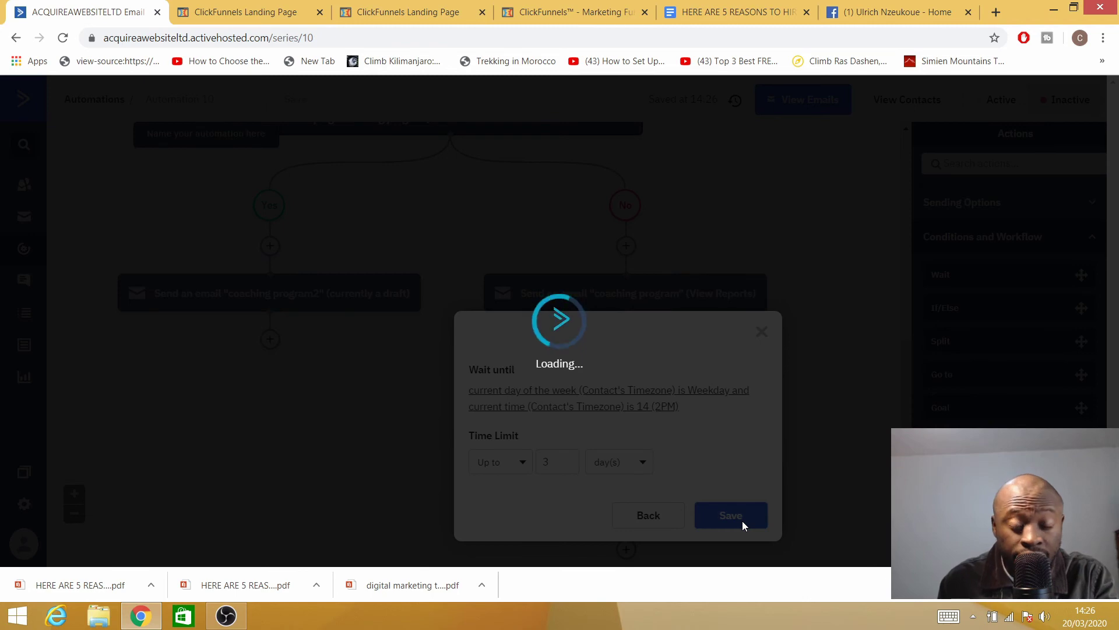
Step: Add a Go to action below the No branch's conditional wait and connect it to the "coaching program2" email on the Yes branch
scroll(744, 527, down, 1)
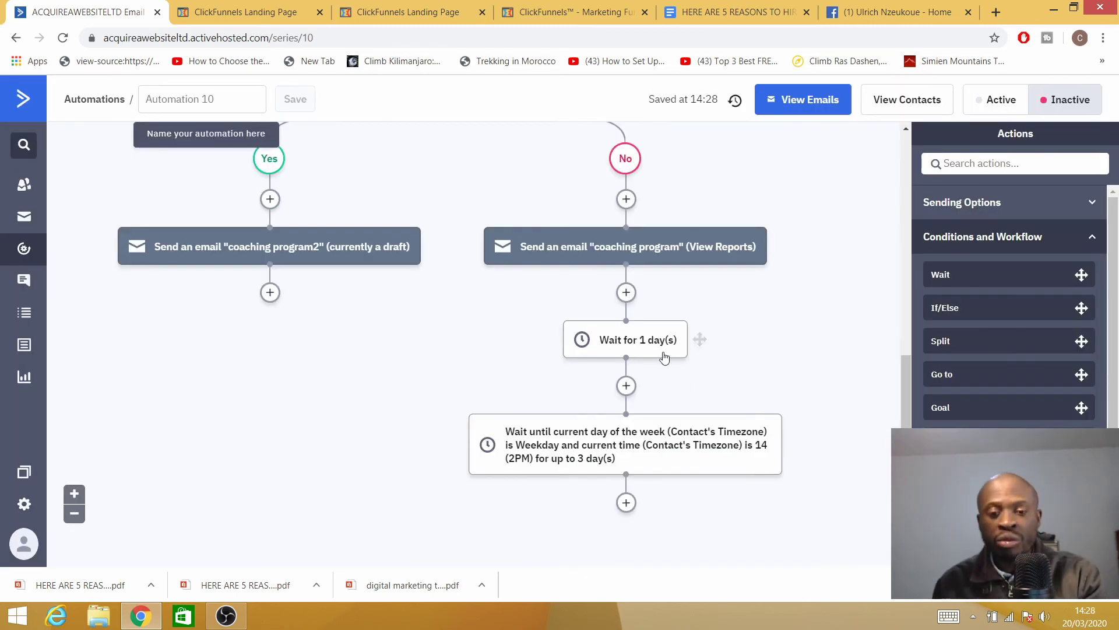
click(626, 504)
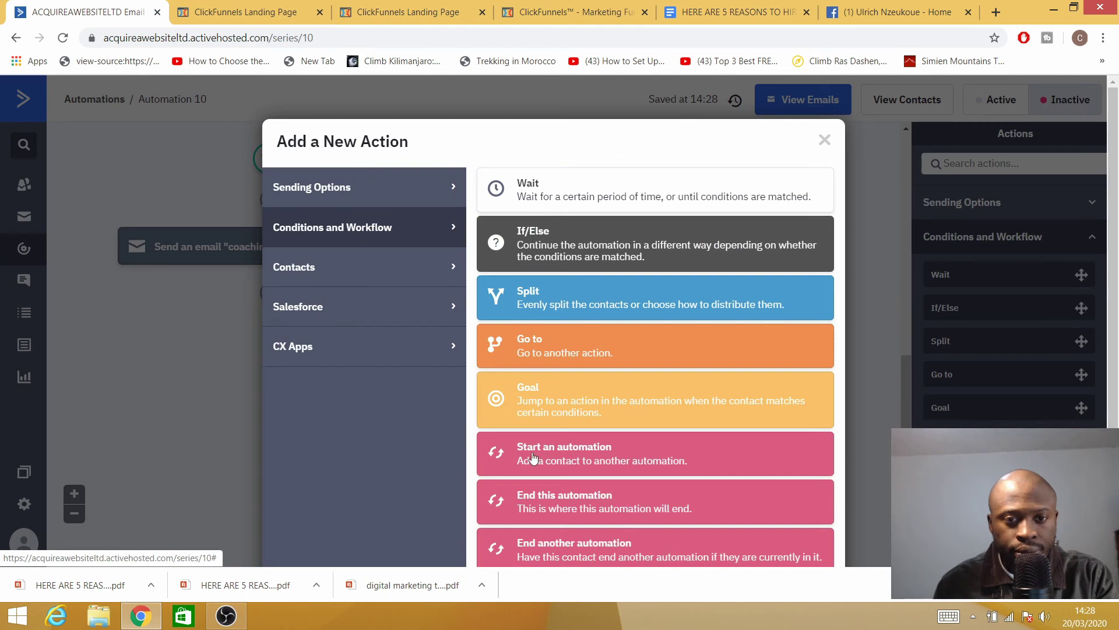
click(558, 348)
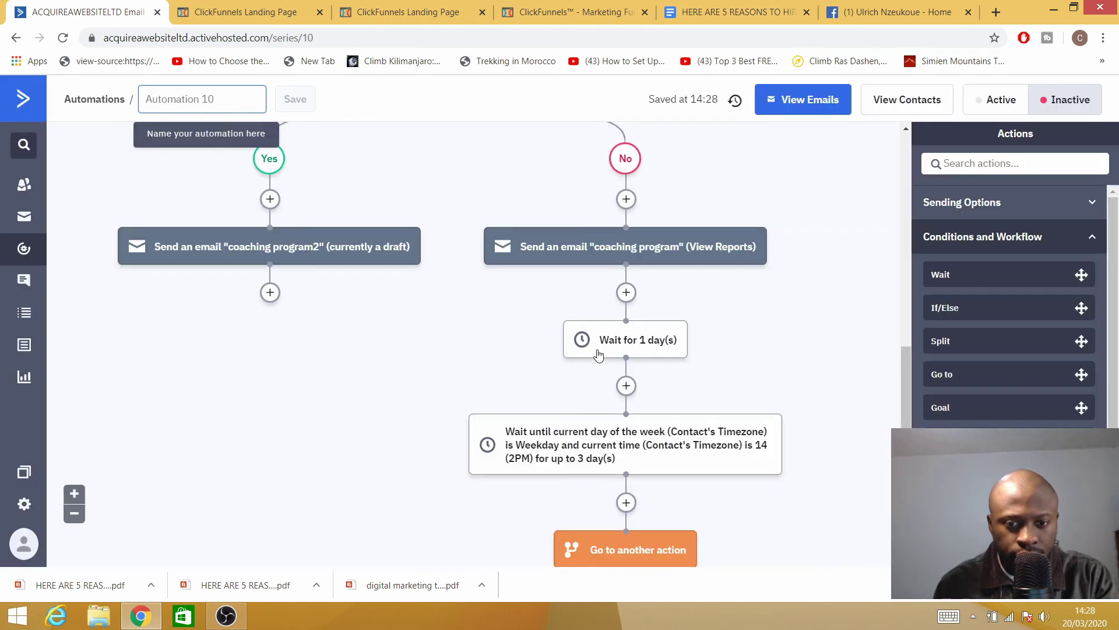
scroll(603, 439, down, 4)
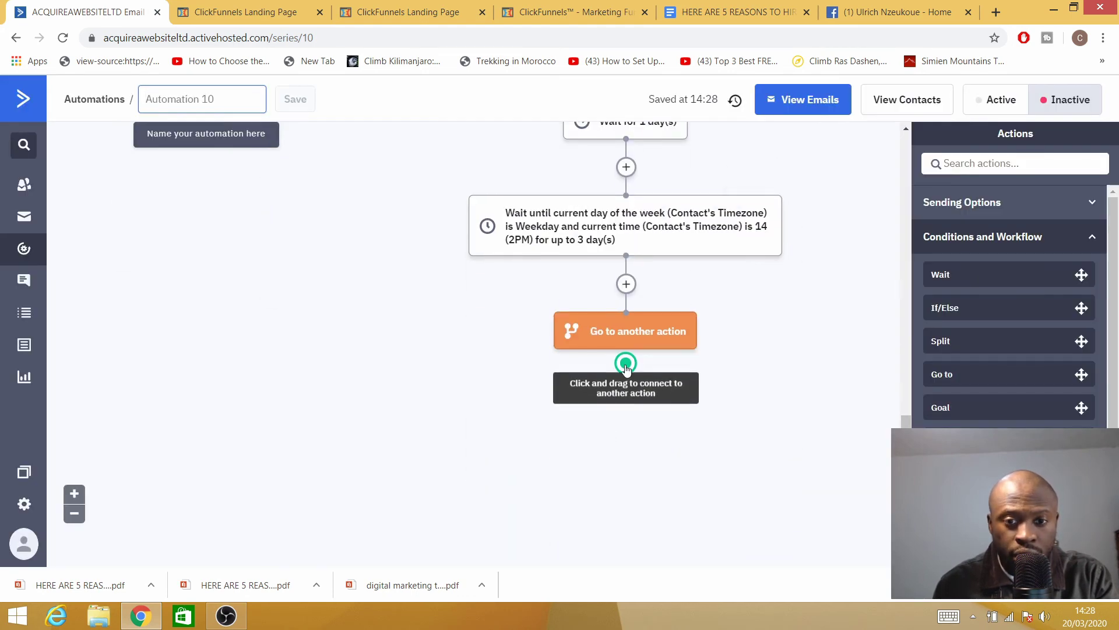
drag(626, 365, 282, 213)
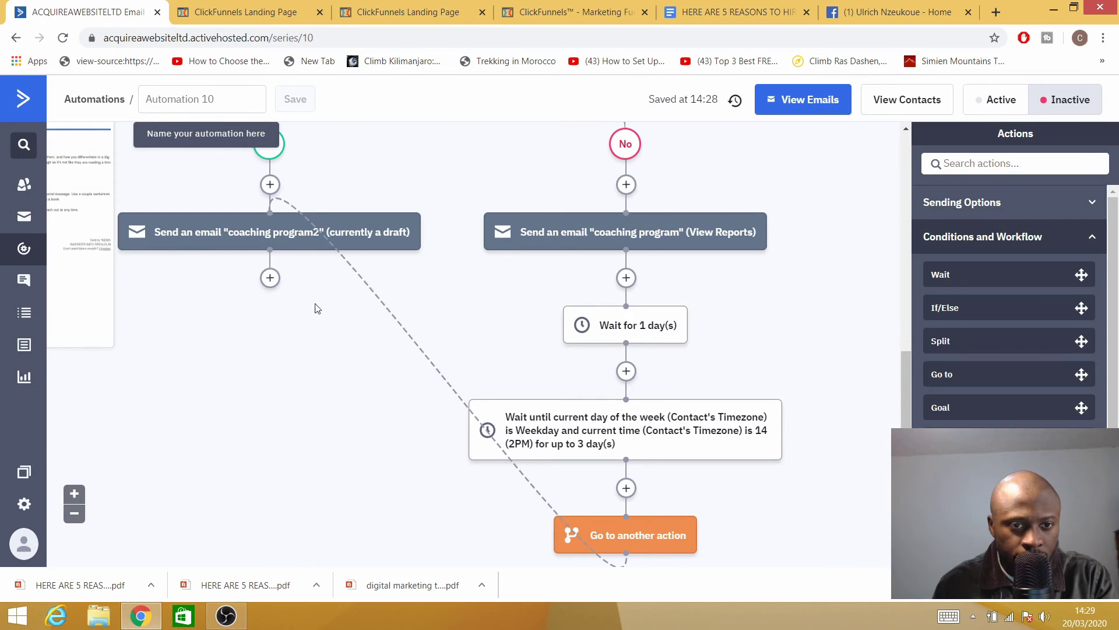
Step: Add a goal below the "coaching program2" email and name it "subscriber bought the product"
click(270, 279)
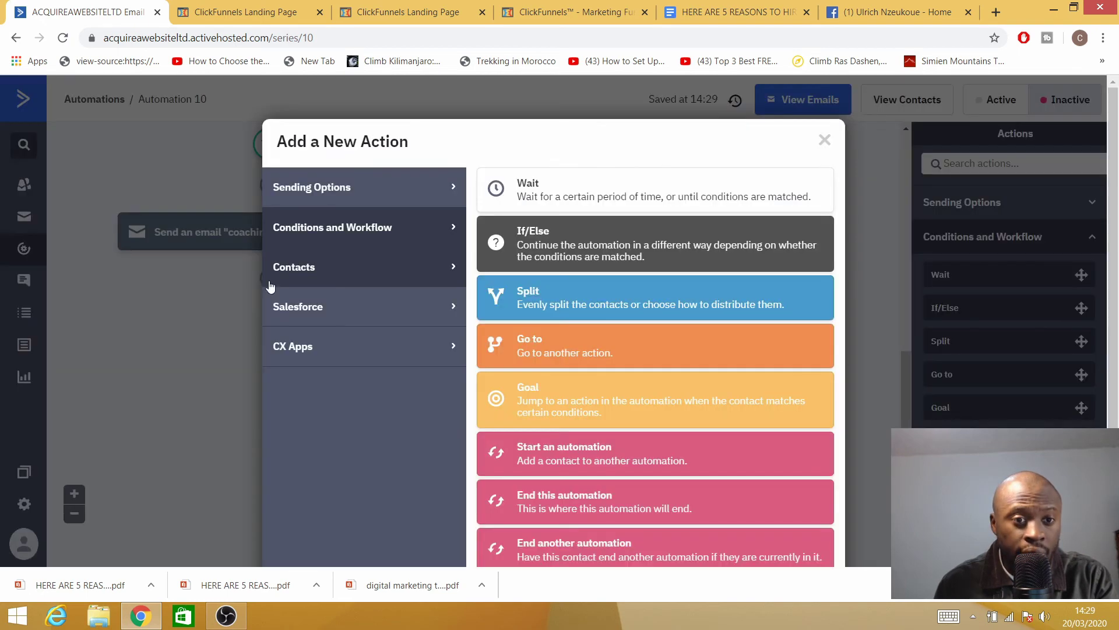
click(554, 401)
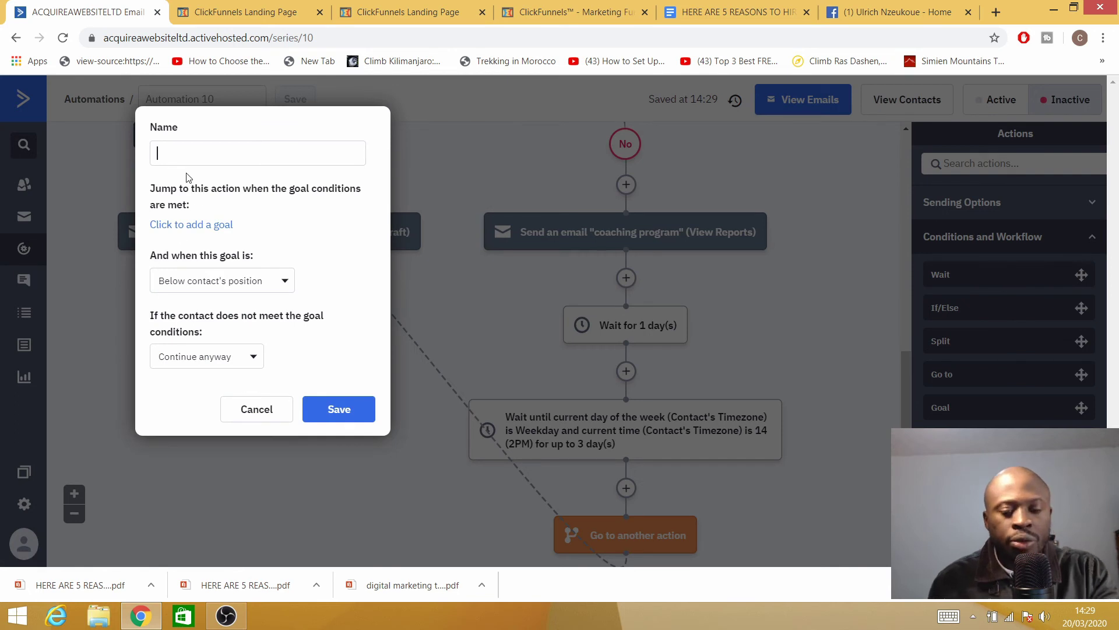
text(su)
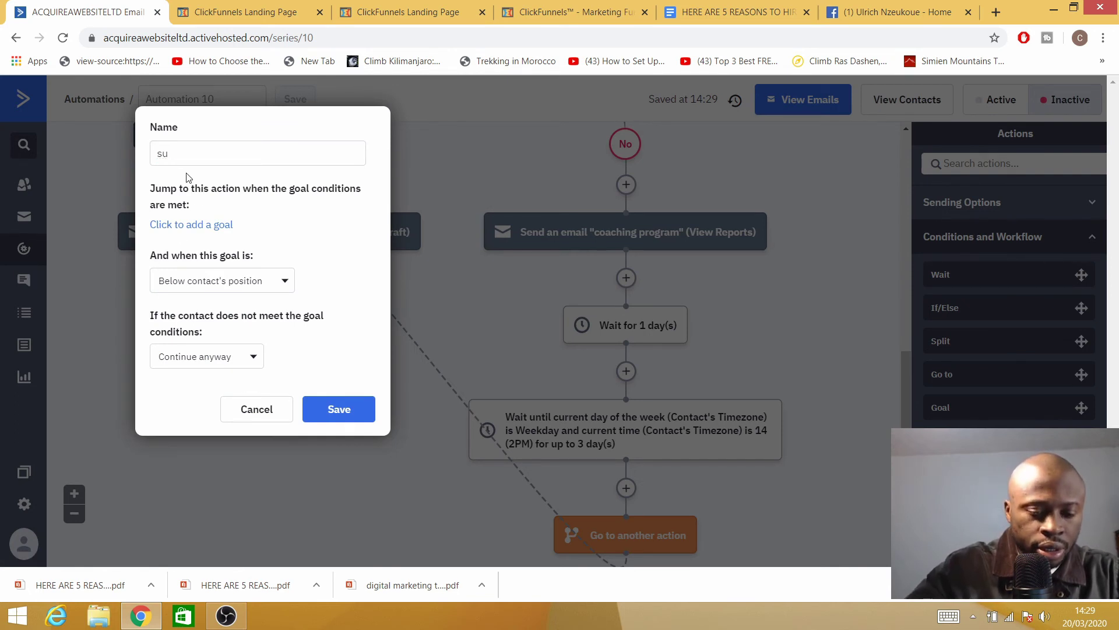
text(brbscriber bou)
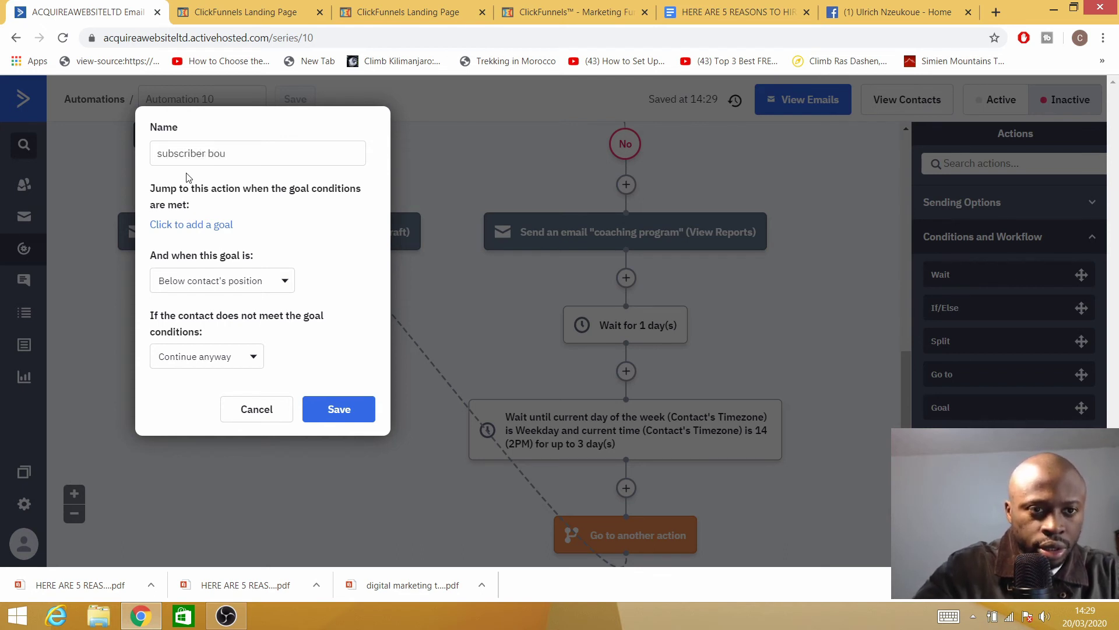
text(ght the)
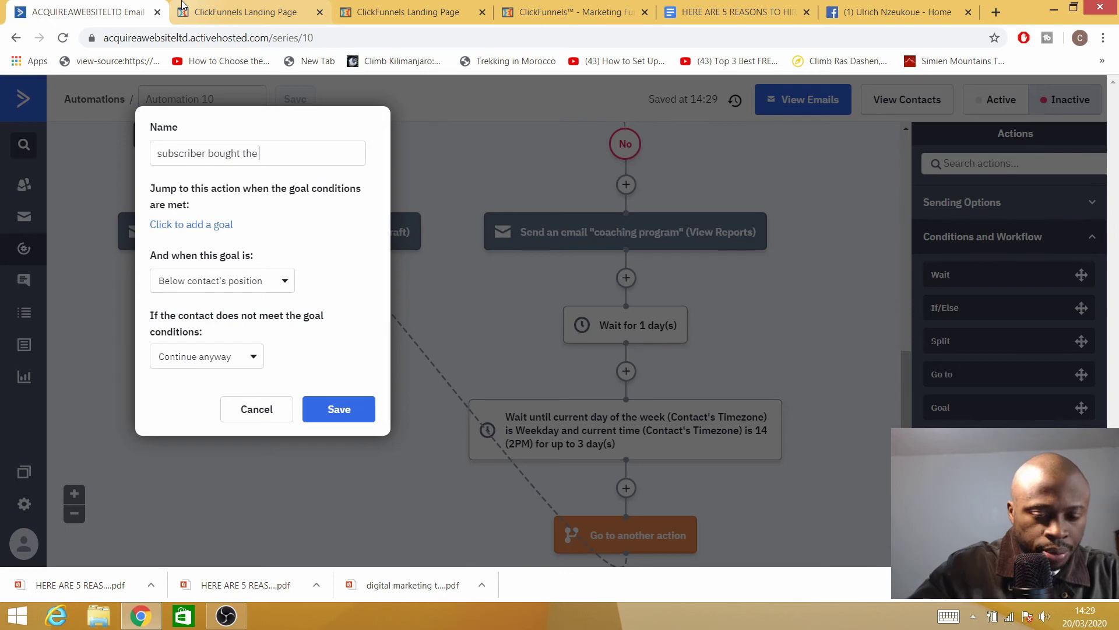
text( product)
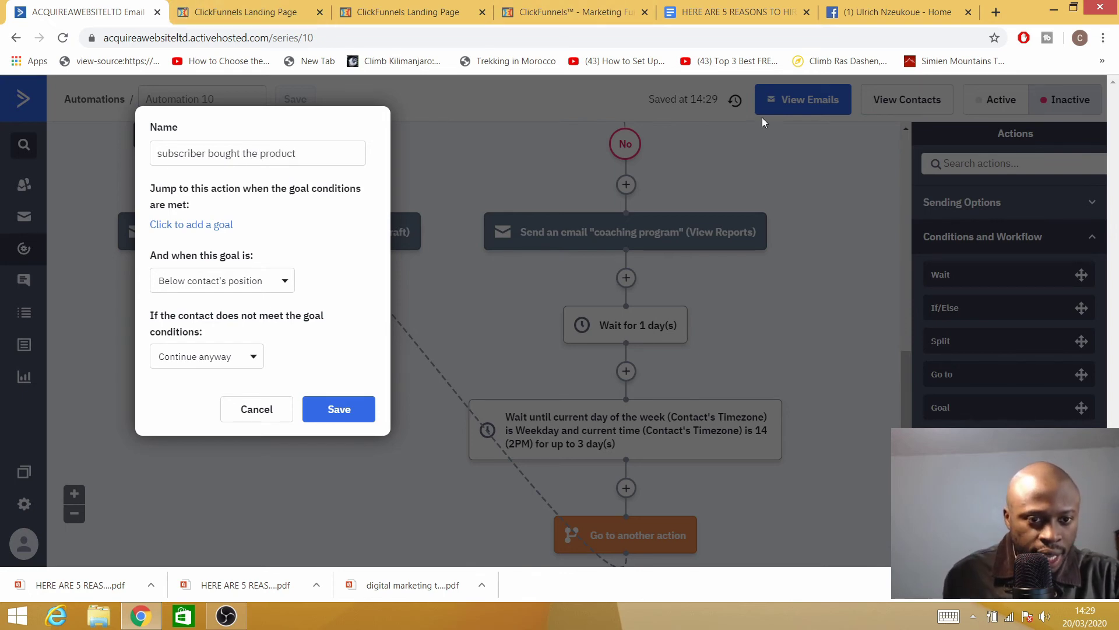
Step: Set the goal's condition to the contact detail Tag existing as Business, and save the condition
click(182, 225)
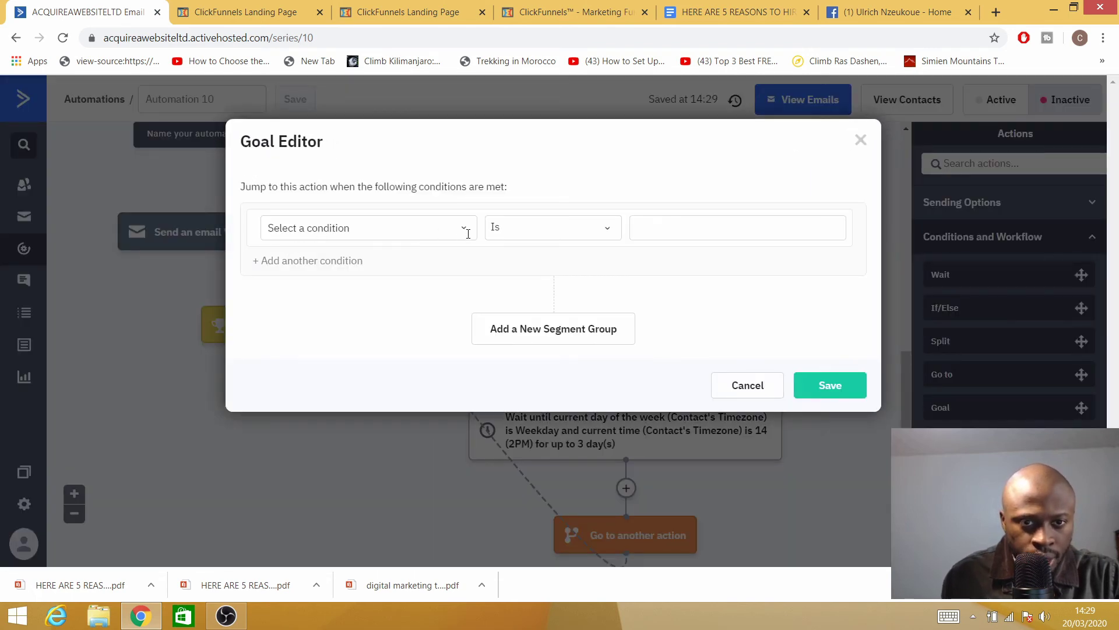
click(461, 232)
click(310, 295)
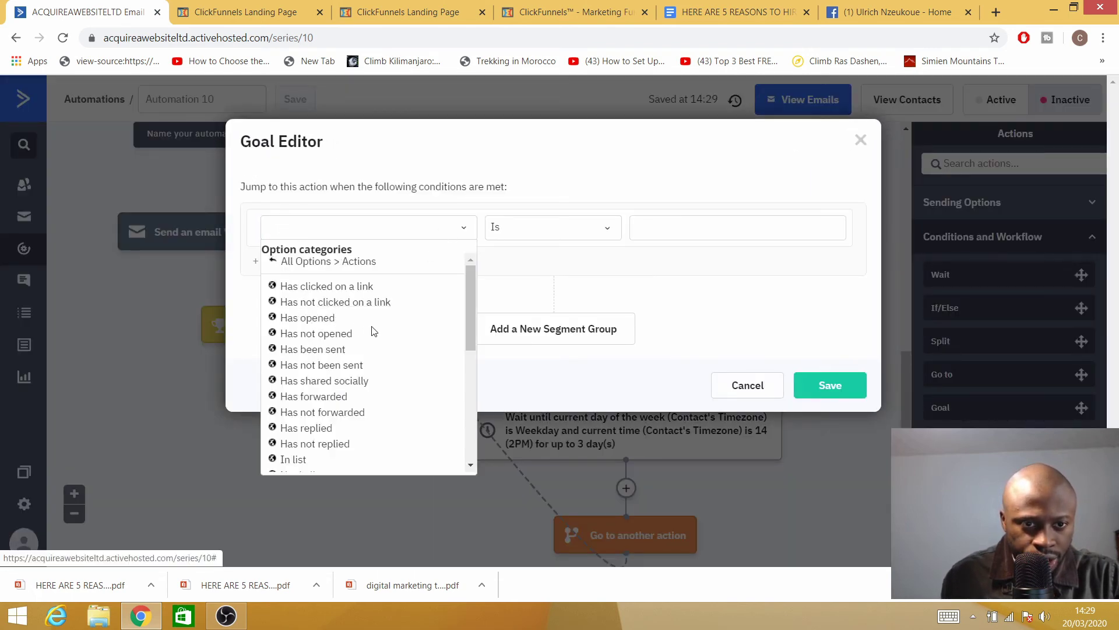
drag(470, 291, 469, 264)
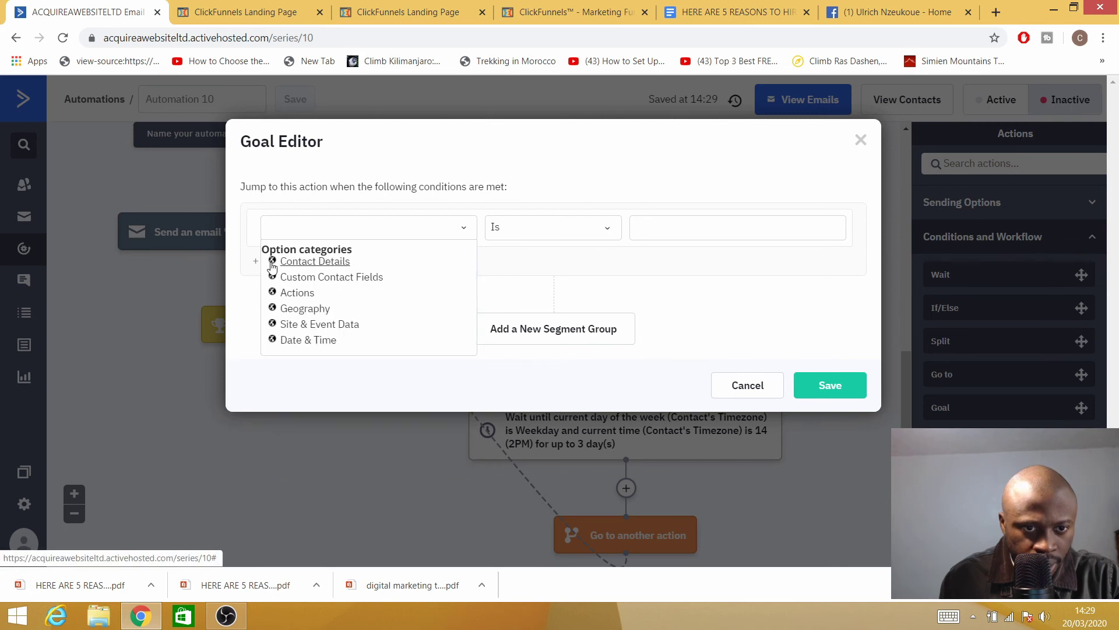
click(286, 262)
click(330, 261)
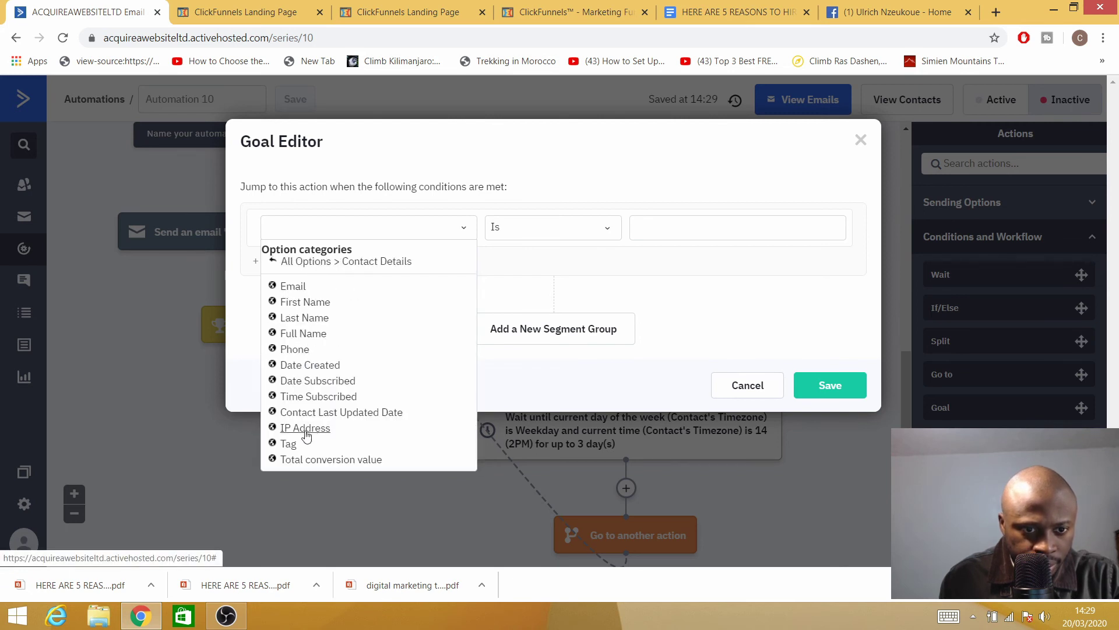
click(288, 445)
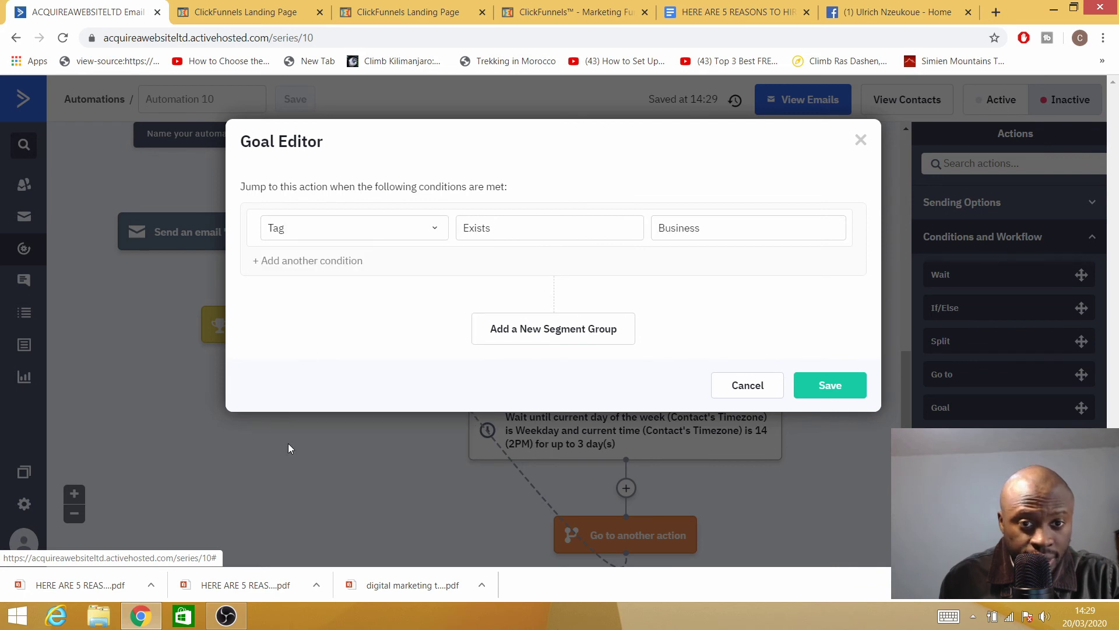
double_click(696, 232)
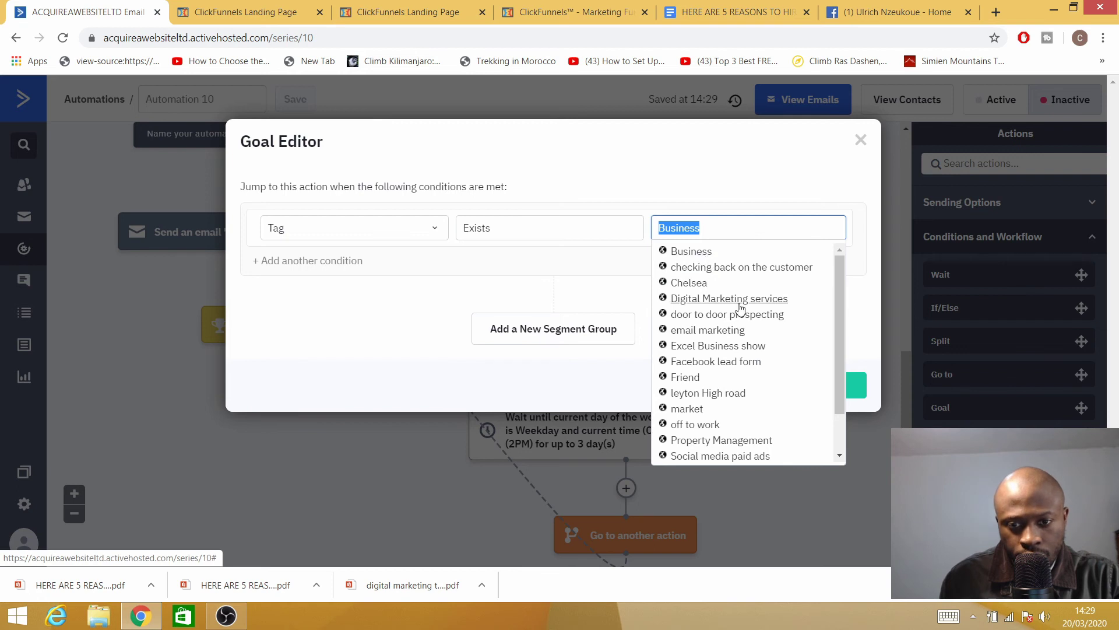
click(690, 252)
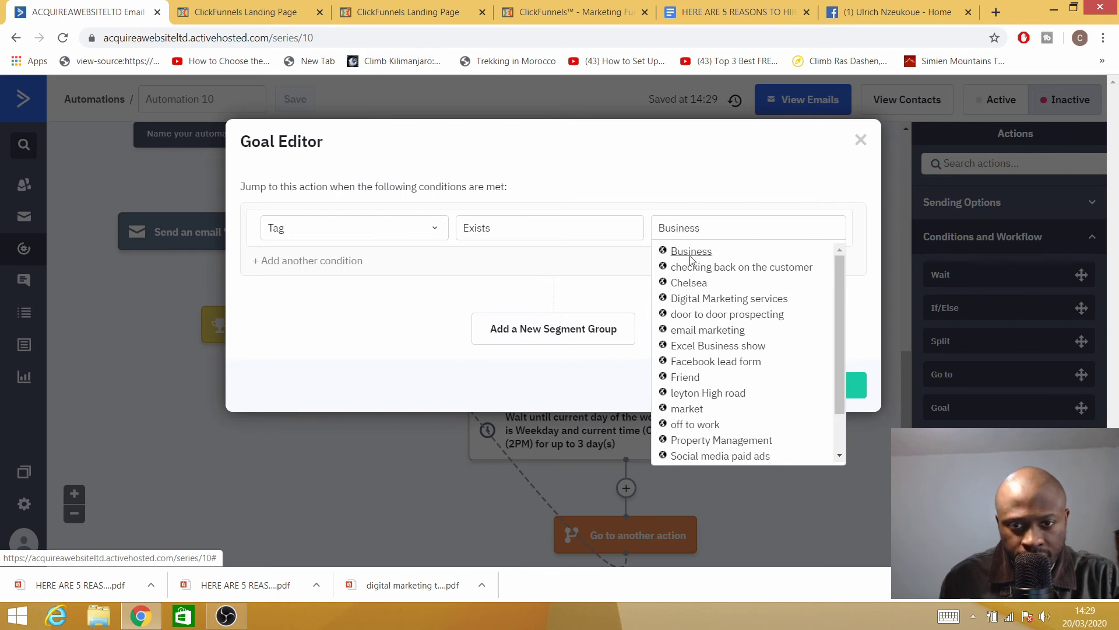
click(834, 387)
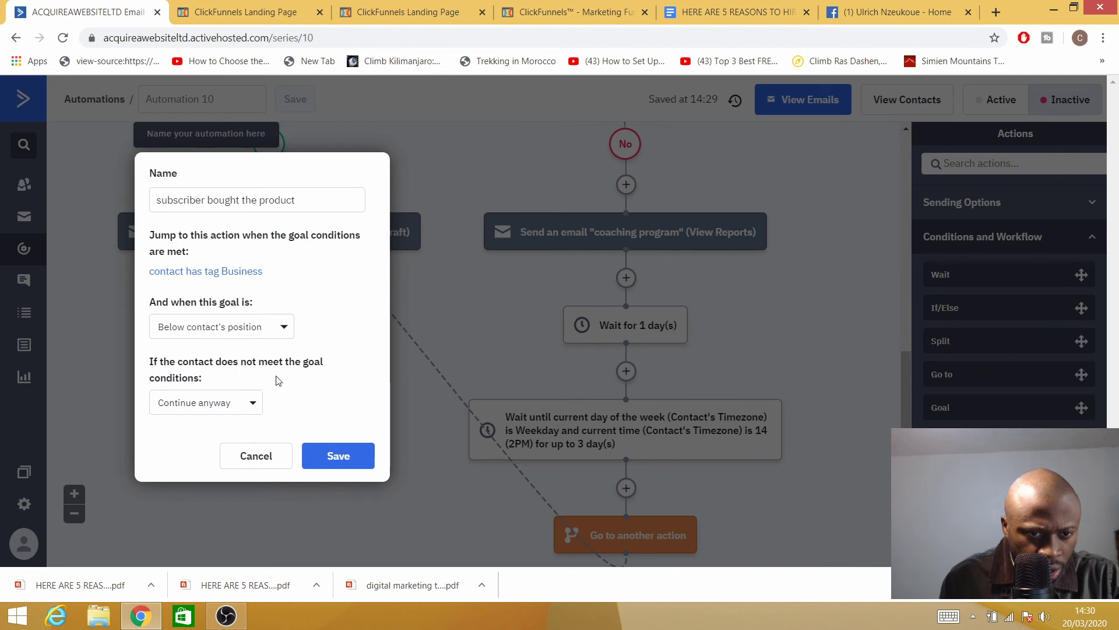
Step: Make contacts who do not meet the goal wait until the conditions are met, keep "Below contact's position", and save the goal
click(247, 406)
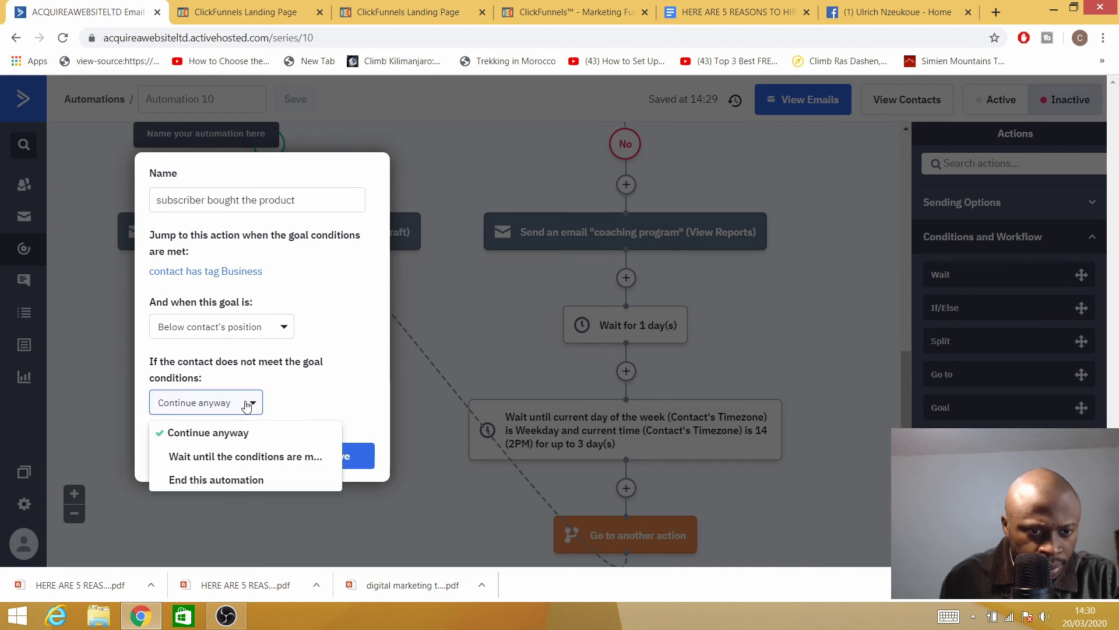
click(192, 462)
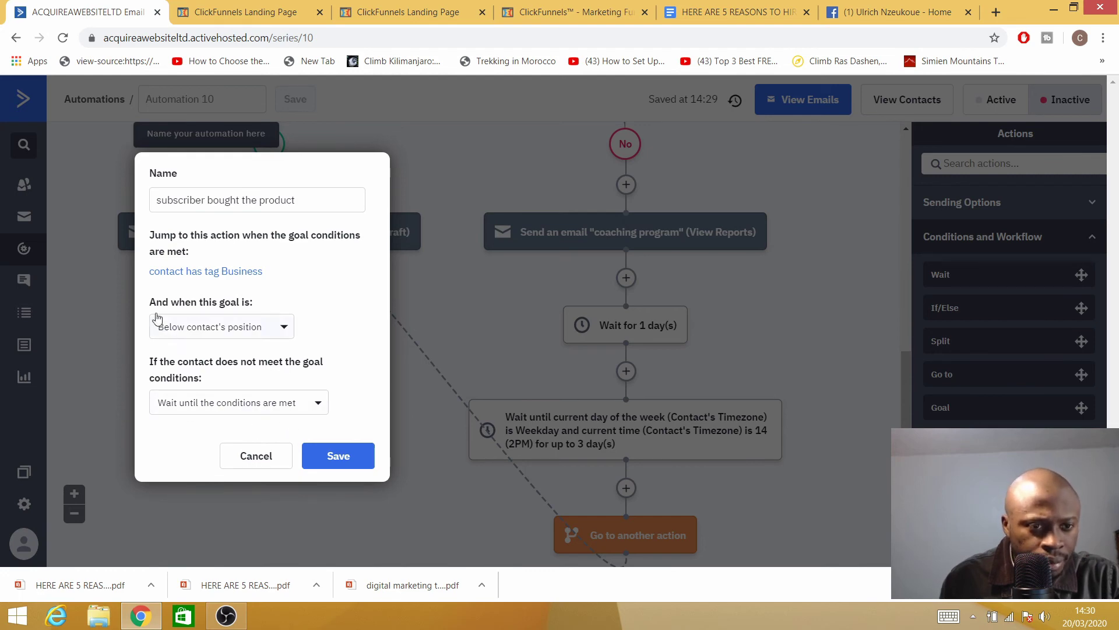
click(274, 331)
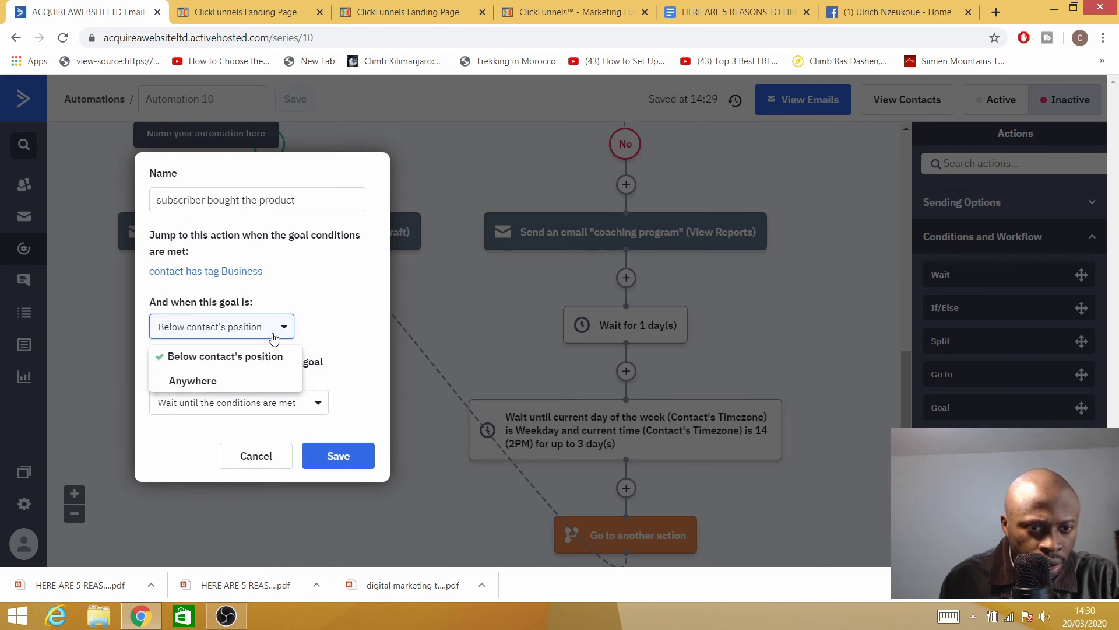
click(334, 328)
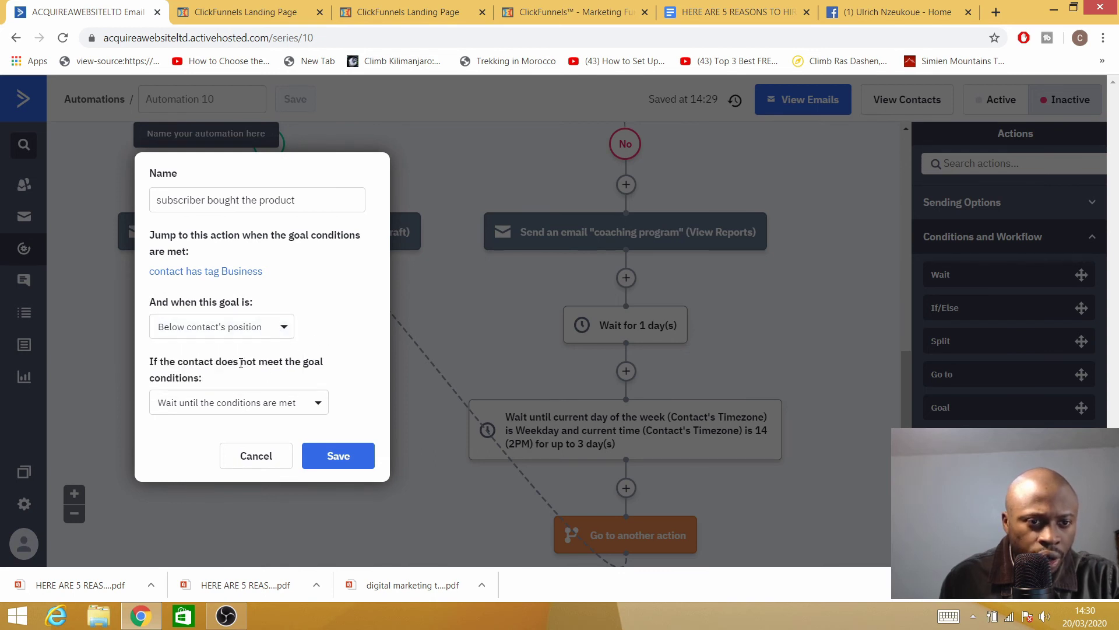
click(342, 460)
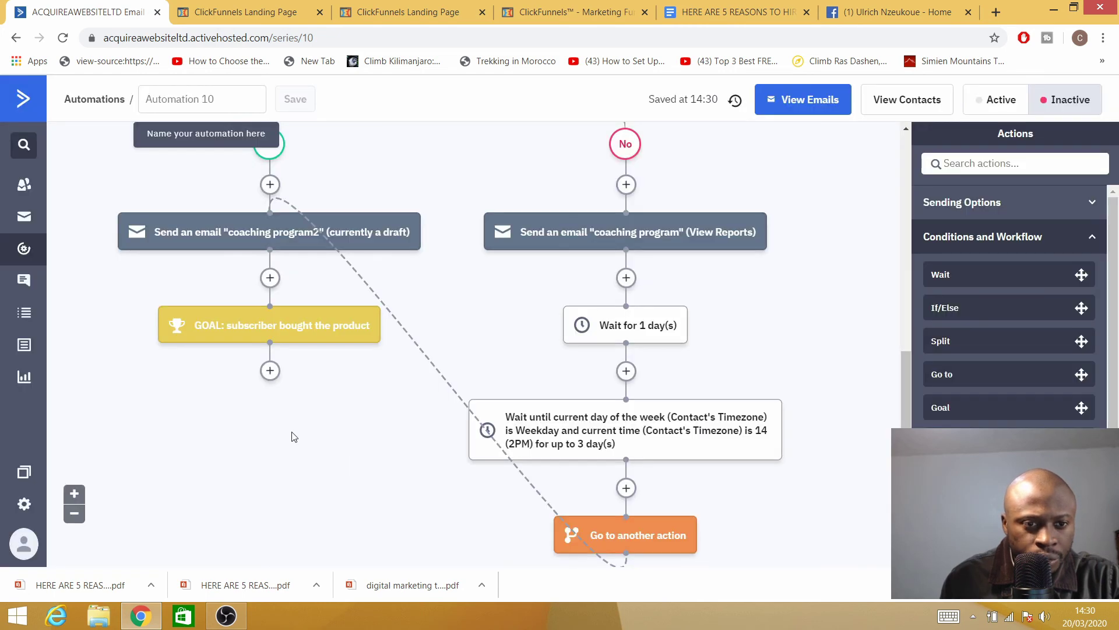
Step: Add an "End this automation" action below the goal on the Yes branch
mouse_move(257, 318)
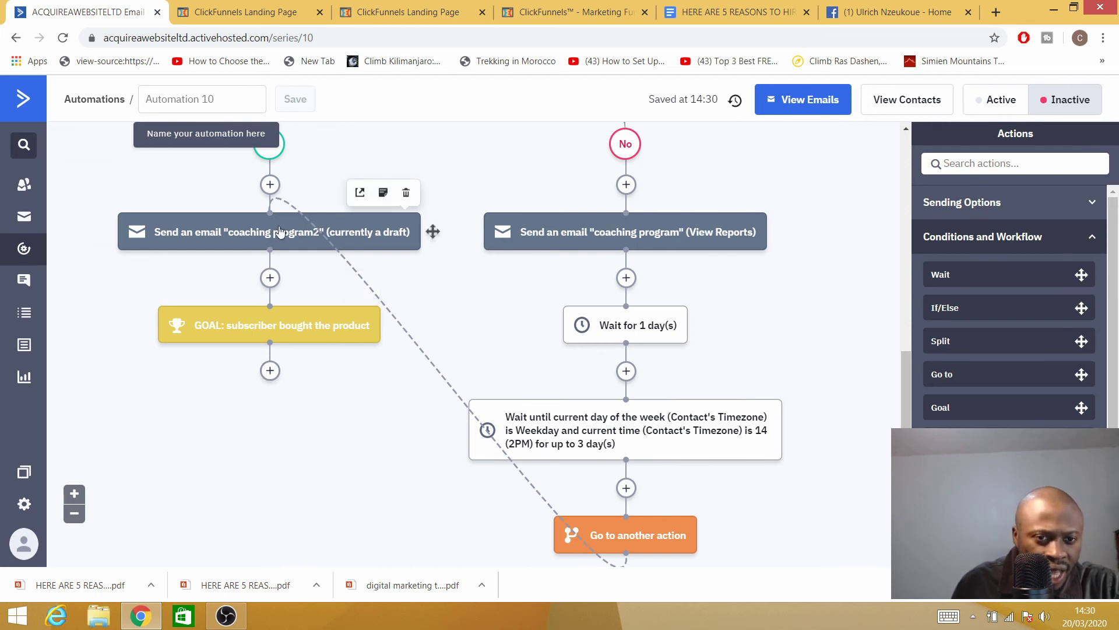
click(270, 371)
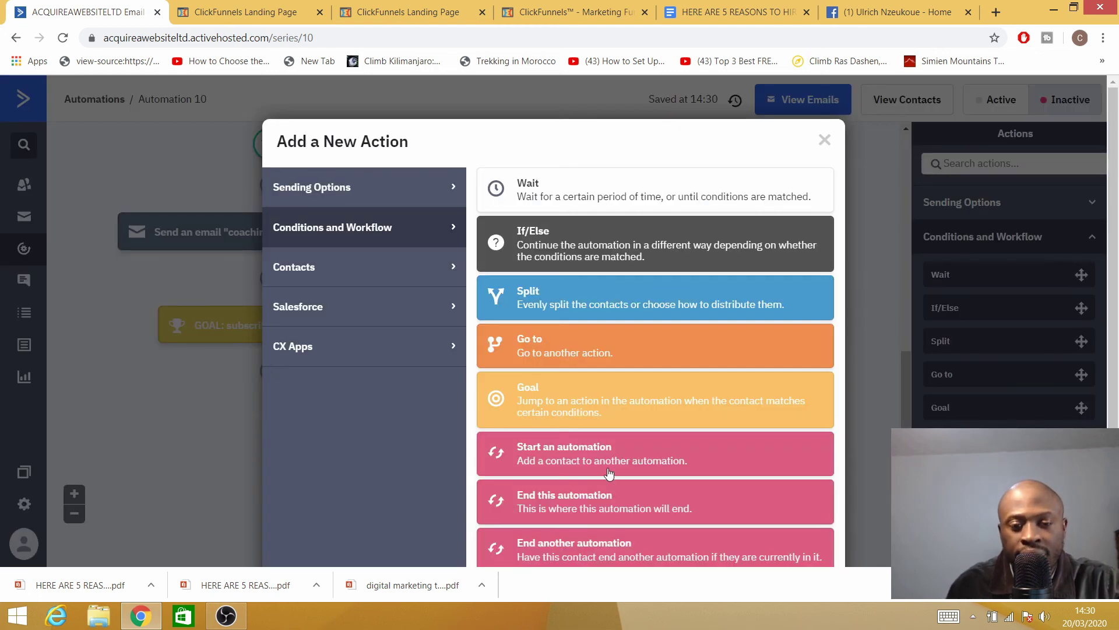
scroll(561, 461, down, 1)
scroll(561, 461, down, 2)
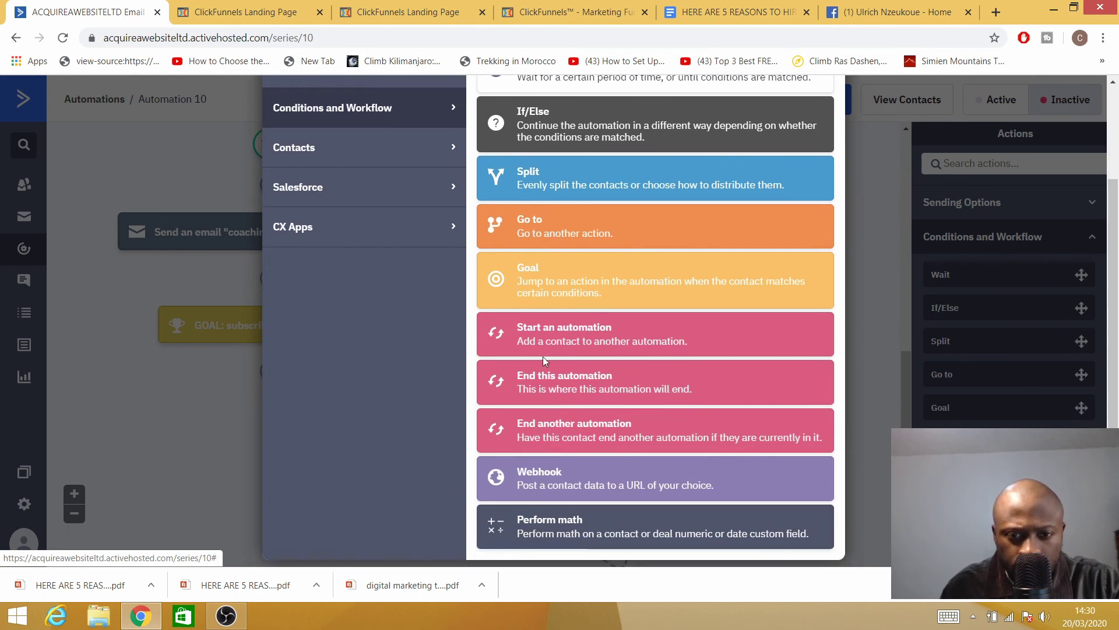
click(546, 386)
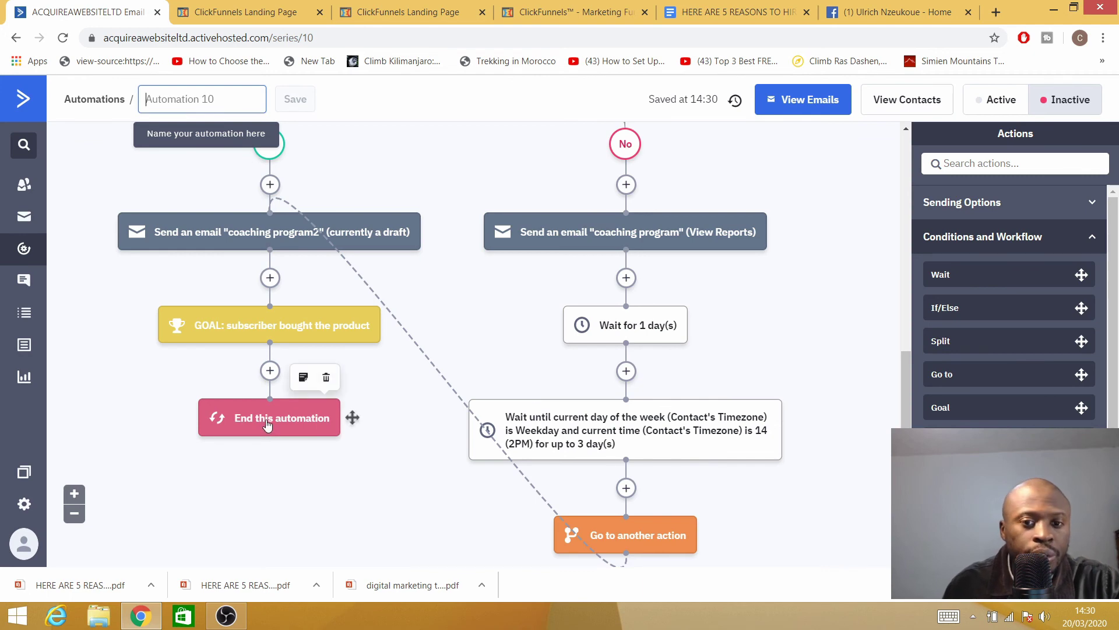
Step: Review the whole automation, from its start triggers and waits through the Yes and No branches
scroll(270, 404, down, 3)
scroll(270, 405, up, 10)
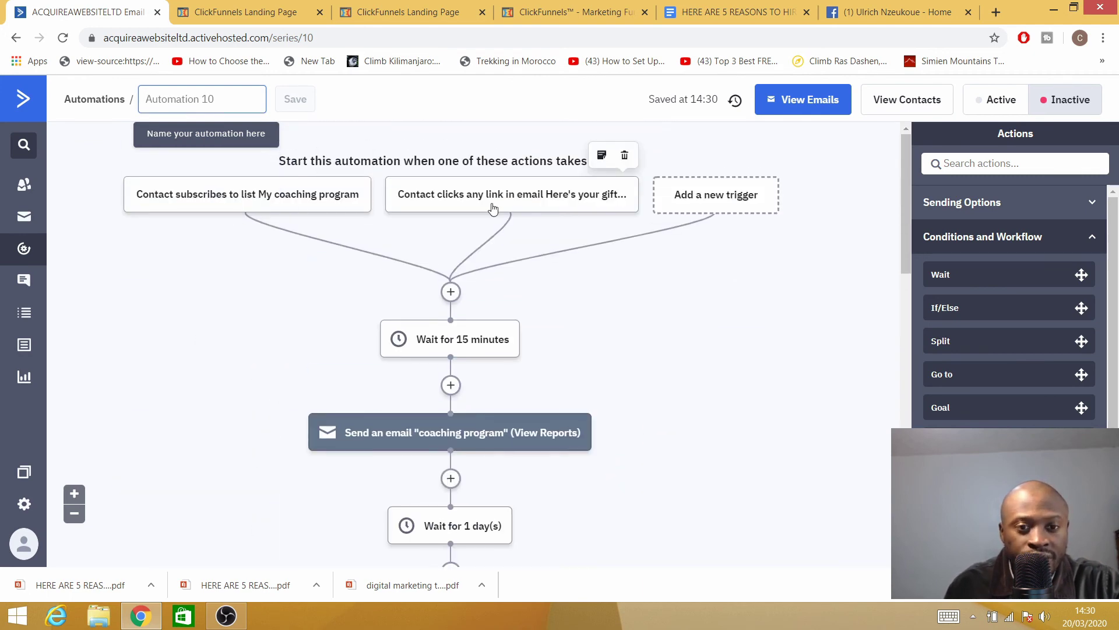
scroll(524, 209, down, 2)
scroll(714, 198, up, 2)
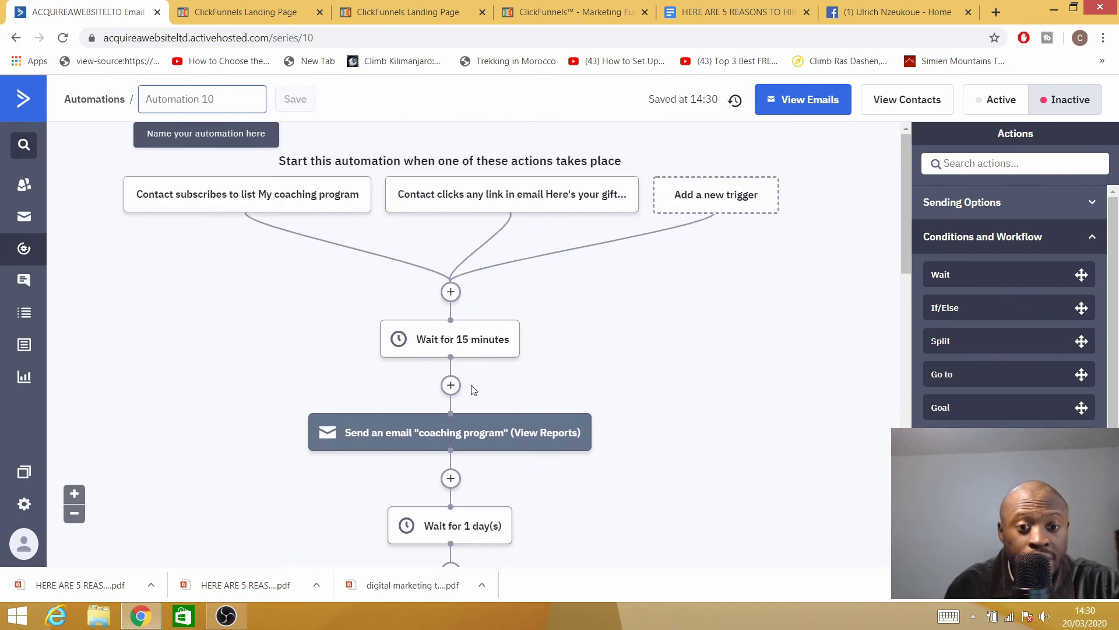
scroll(467, 387, down, 14)
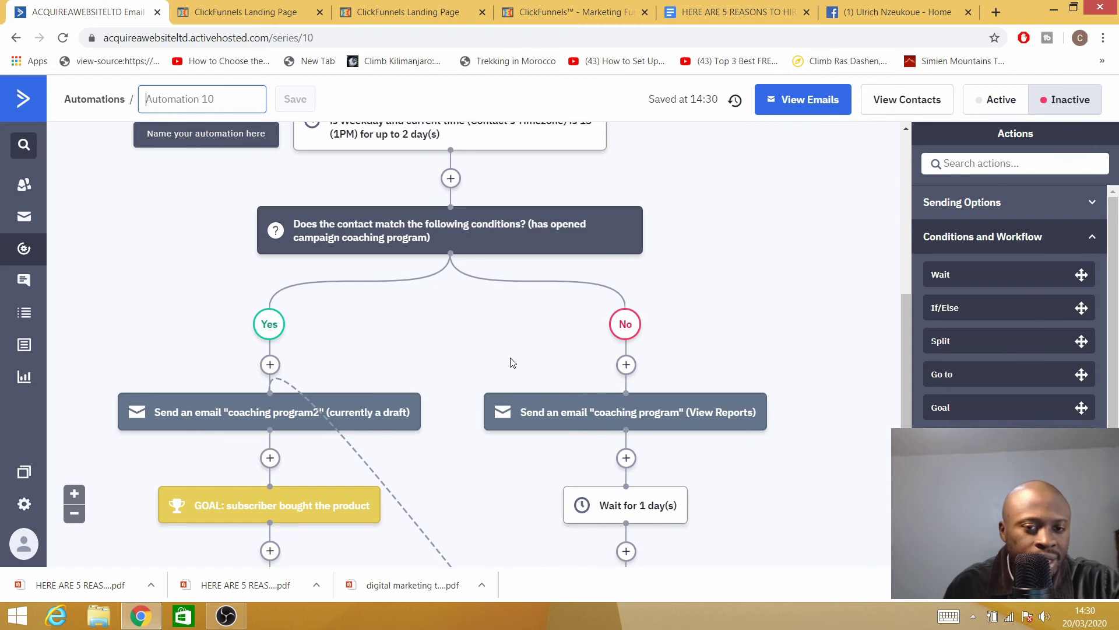
scroll(541, 371, down, 4)
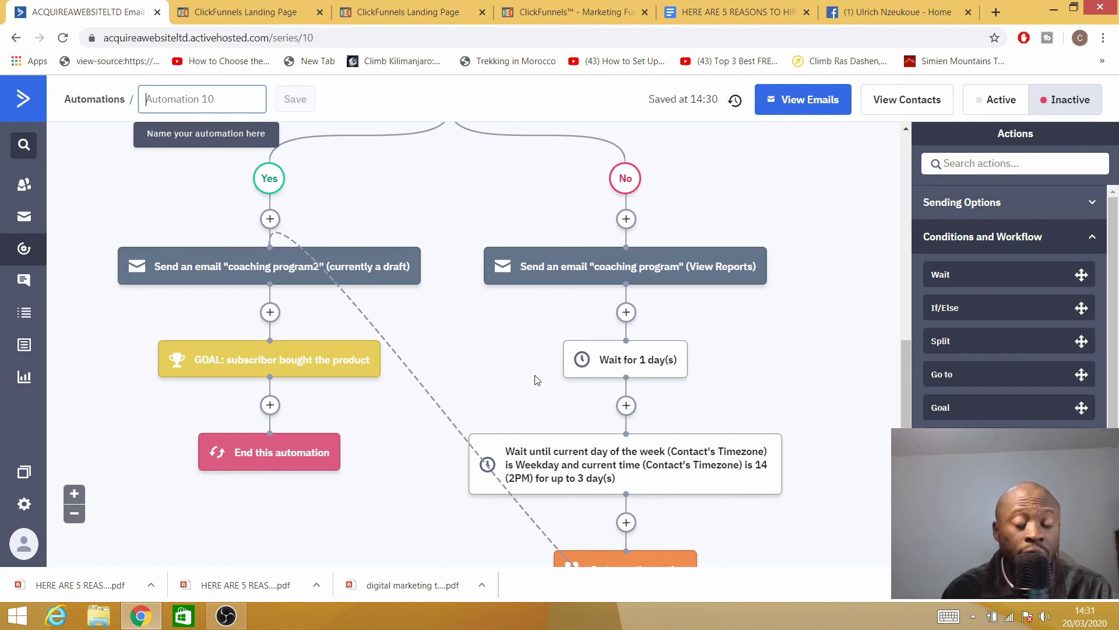
scroll(513, 362, up, 10)
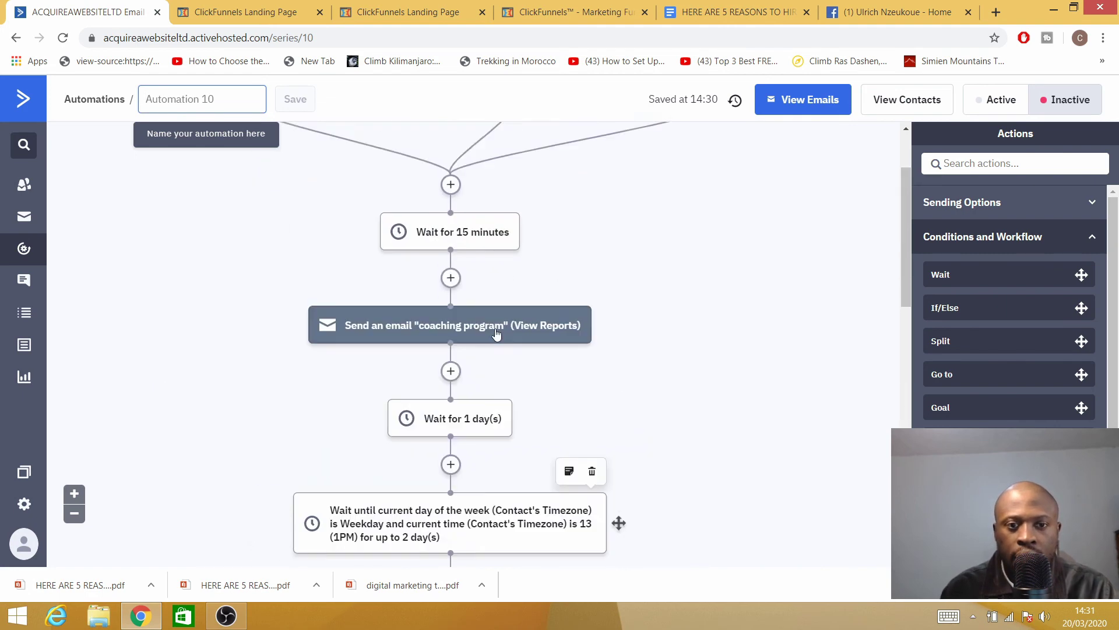
Step: Switch the finished automation's status to Active
scroll(495, 338, down, 5)
scroll(495, 334, down, 6)
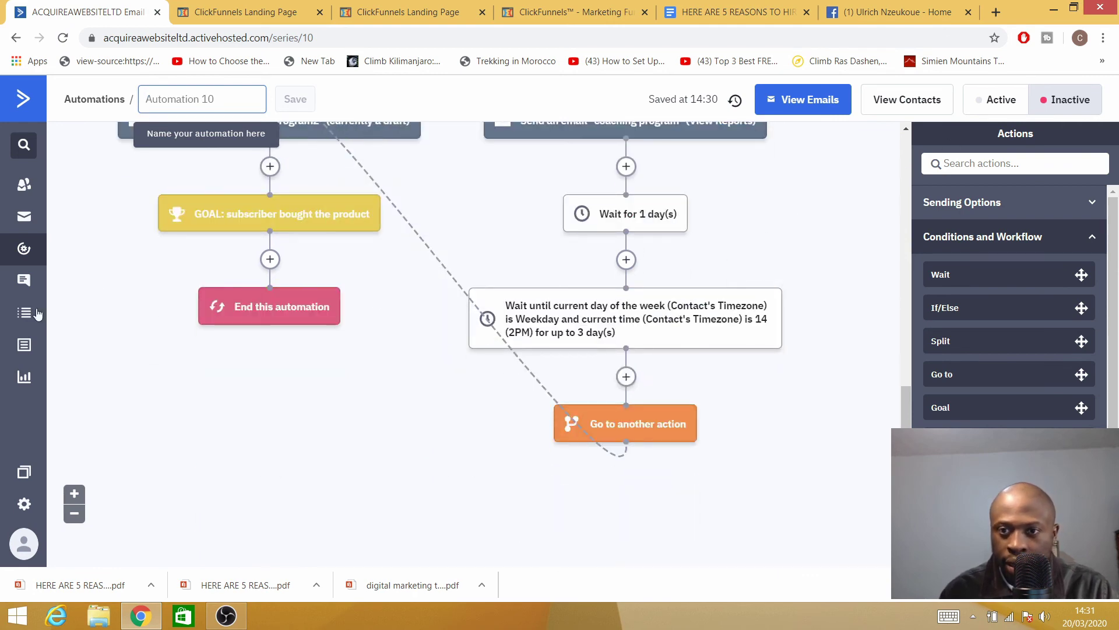
click(998, 101)
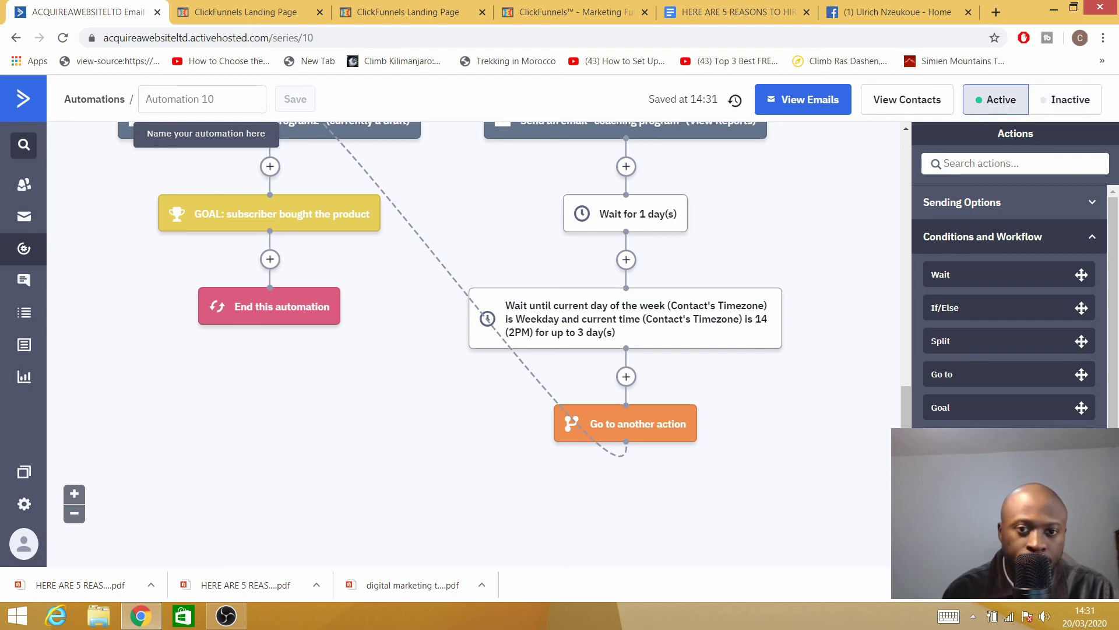
Step: Look over the beginning of the automation, from its two start triggers to the first waits and the coaching program email
scroll(452, 474, up, 8)
scroll(410, 417, up, 5)
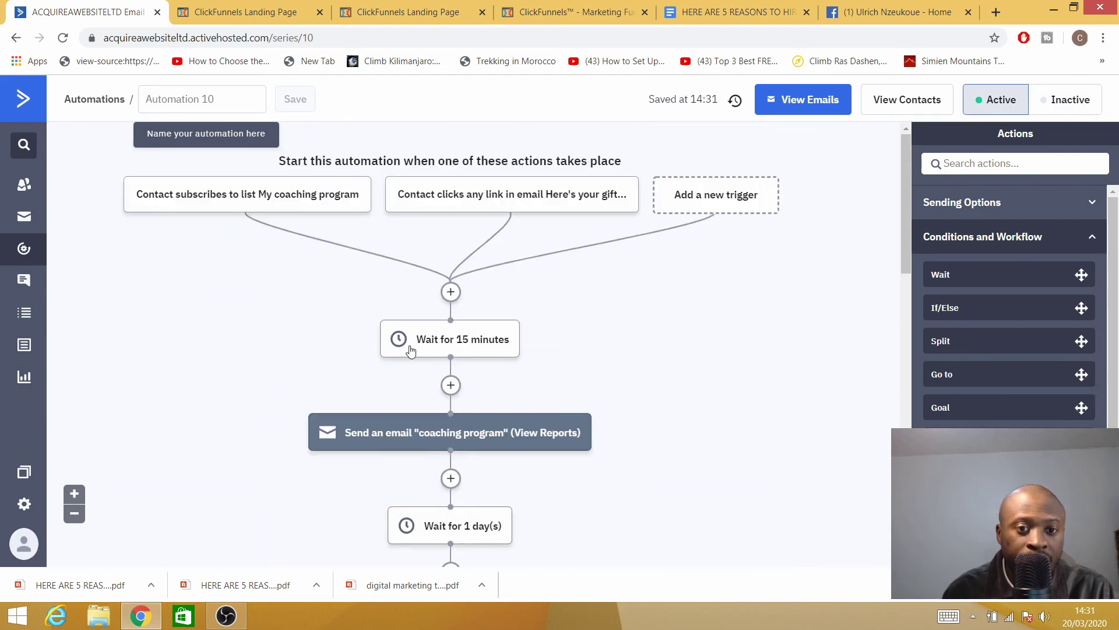
mouse_move(421, 351)
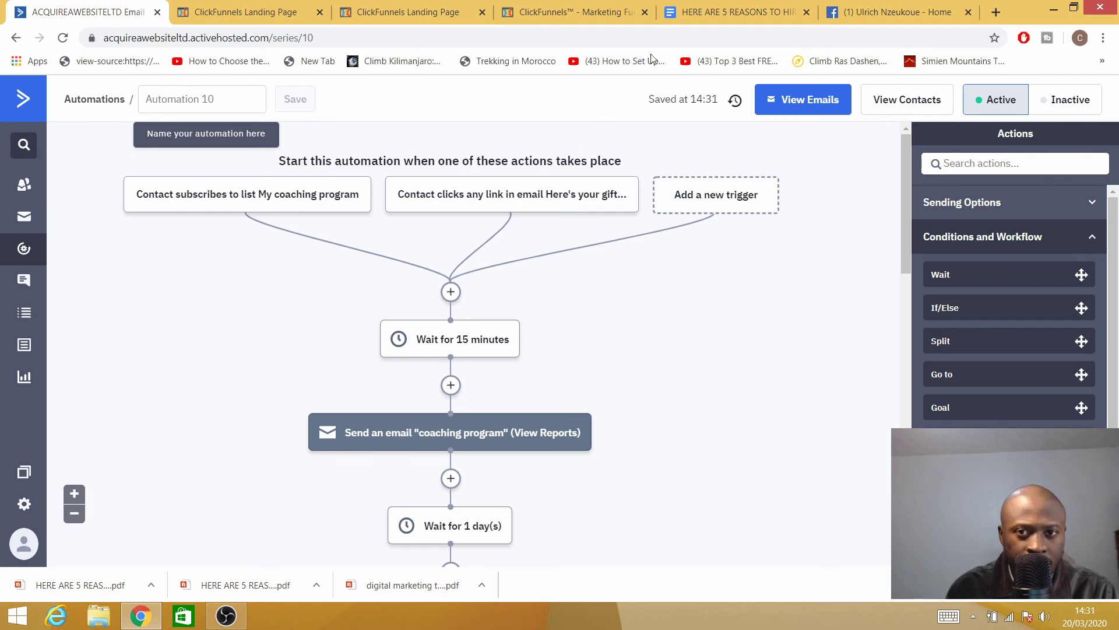
Step: Switch to the ClickFunnels opt-in page preview and examine its name, phone and email fields and the submit button
click(585, 19)
click(419, 23)
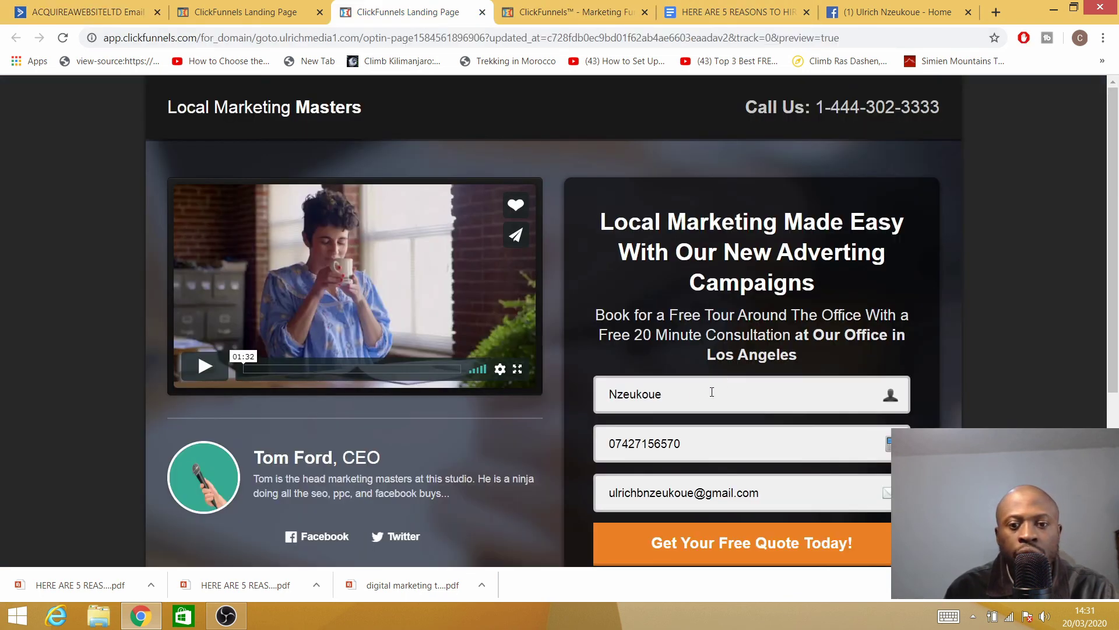
scroll(654, 396, down, 1)
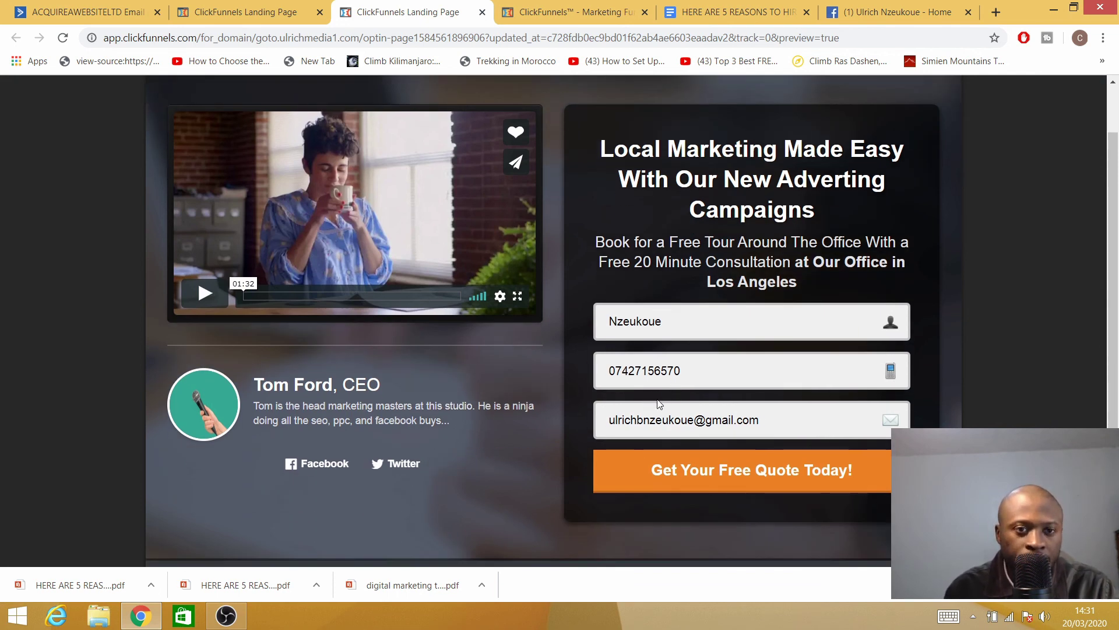
scroll(649, 405, up, 1)
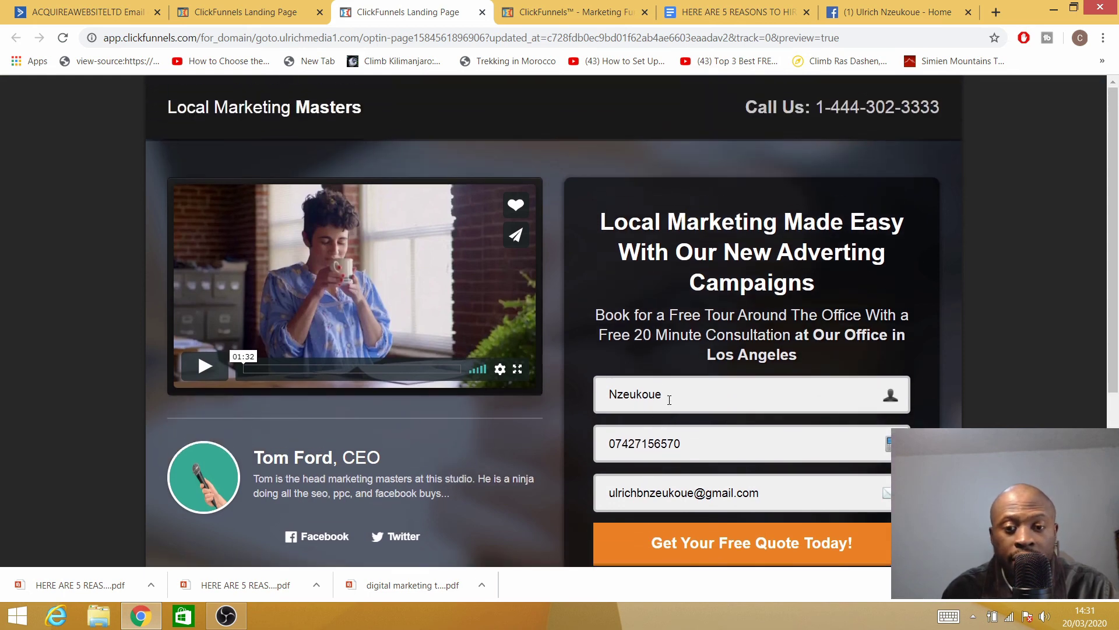
click(669, 400)
click(670, 440)
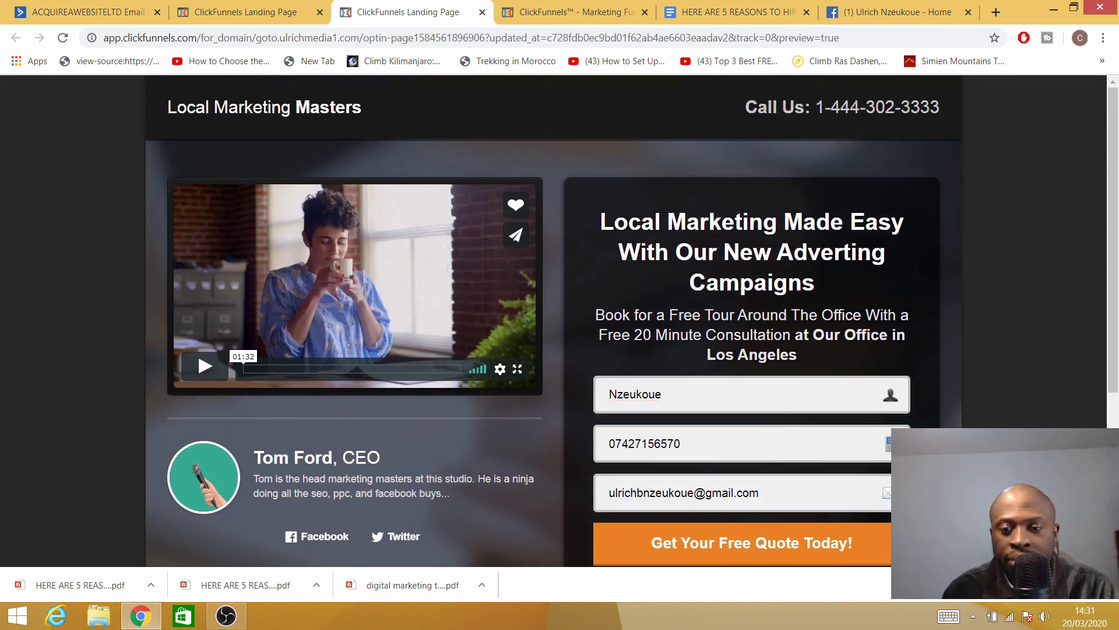
scroll(757, 495, down, 2)
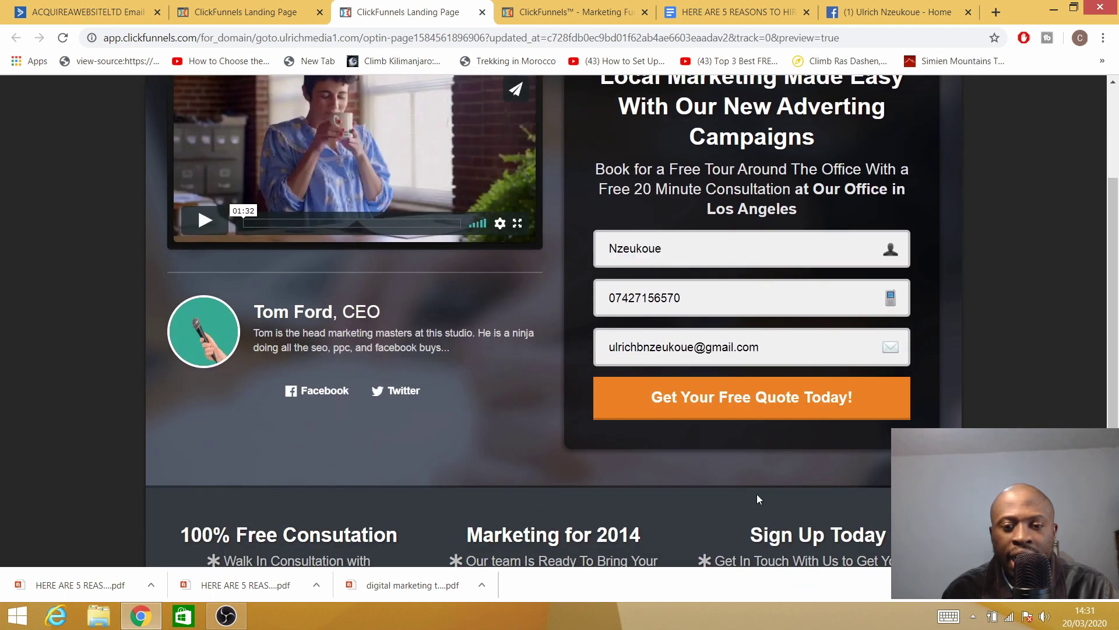
scroll(365, 370, up, 2)
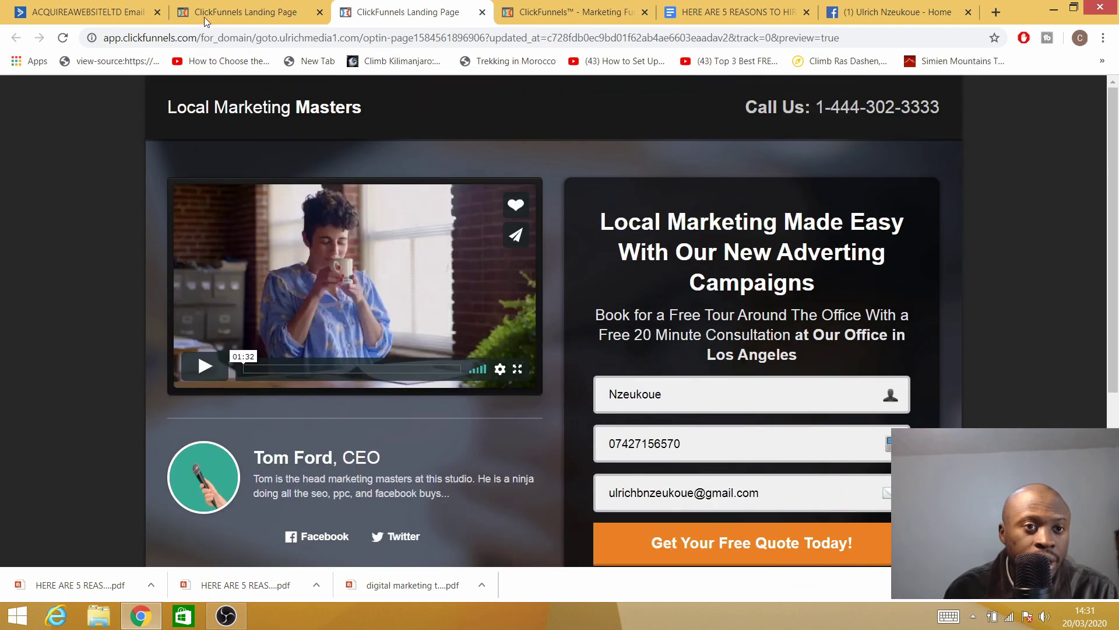
Step: Reopen the optin page of the Membership Site funnel in the ClickFunnels editor and bring up its email integration settings
click(251, 12)
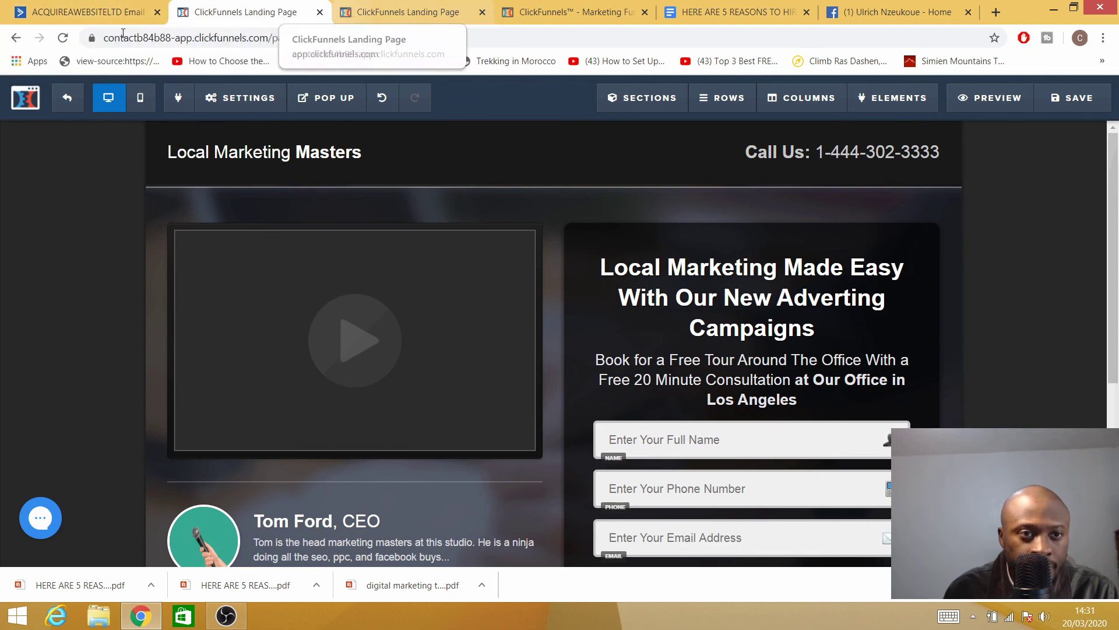
click(68, 102)
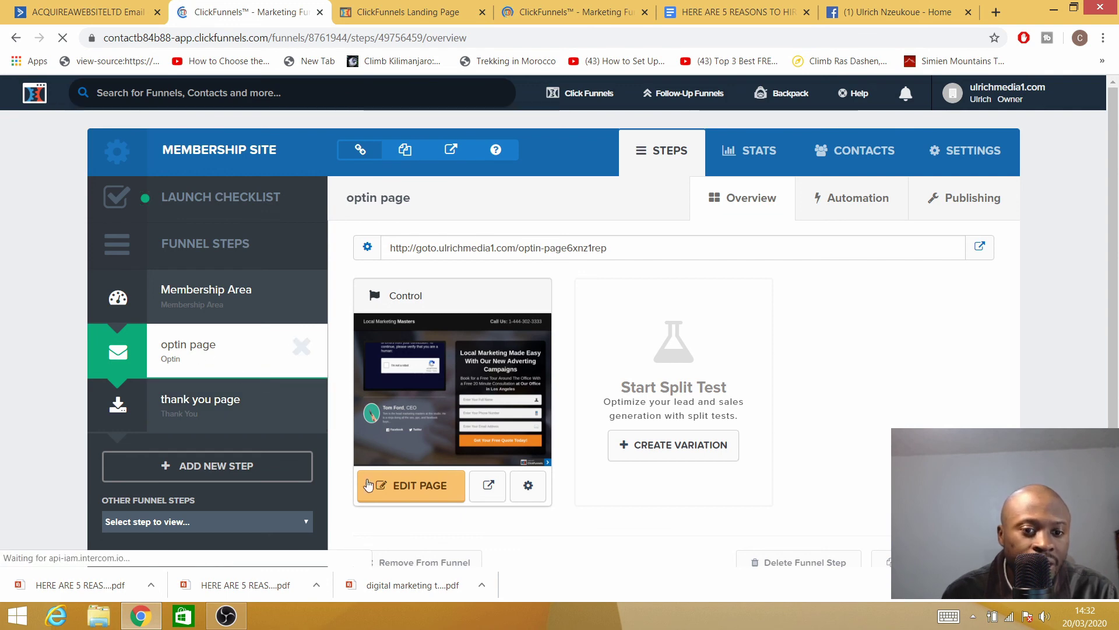
click(406, 498)
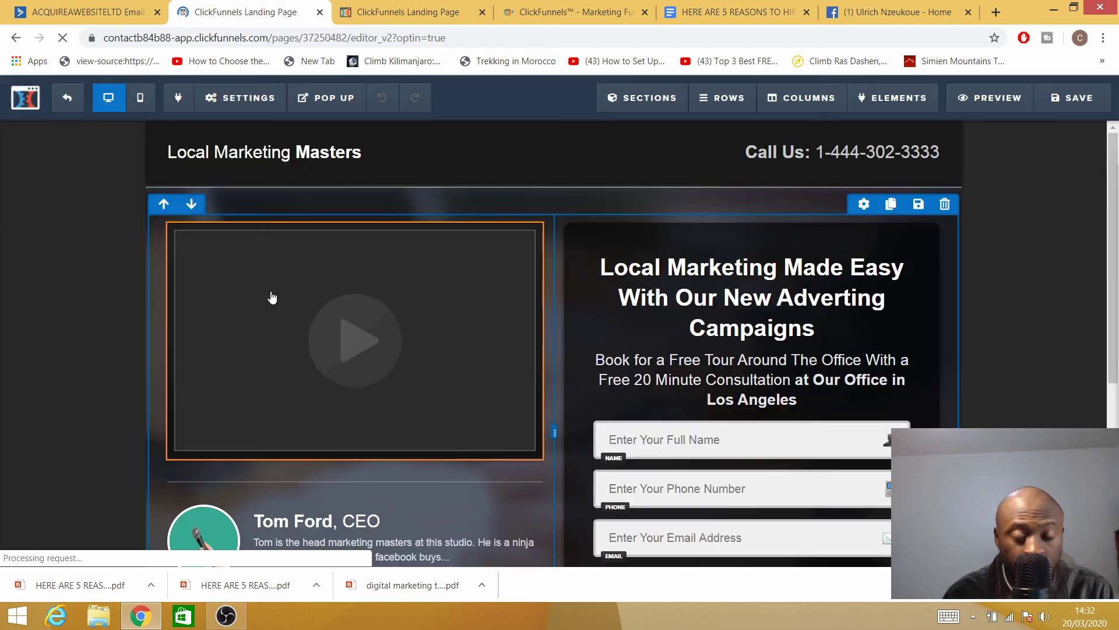
scroll(460, 210, down, 5)
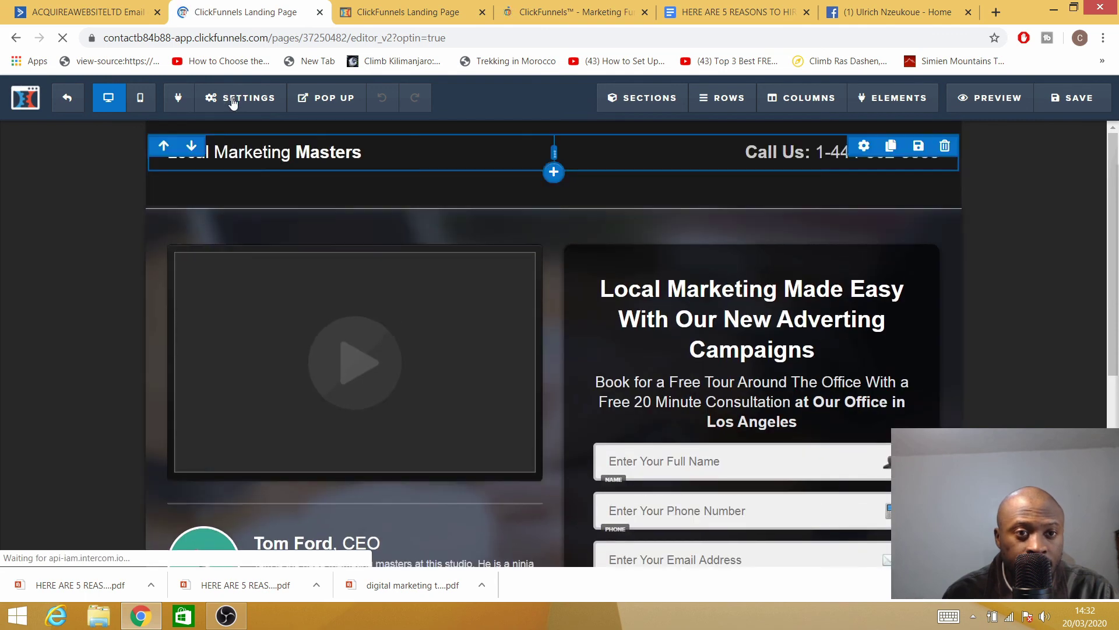
click(232, 99)
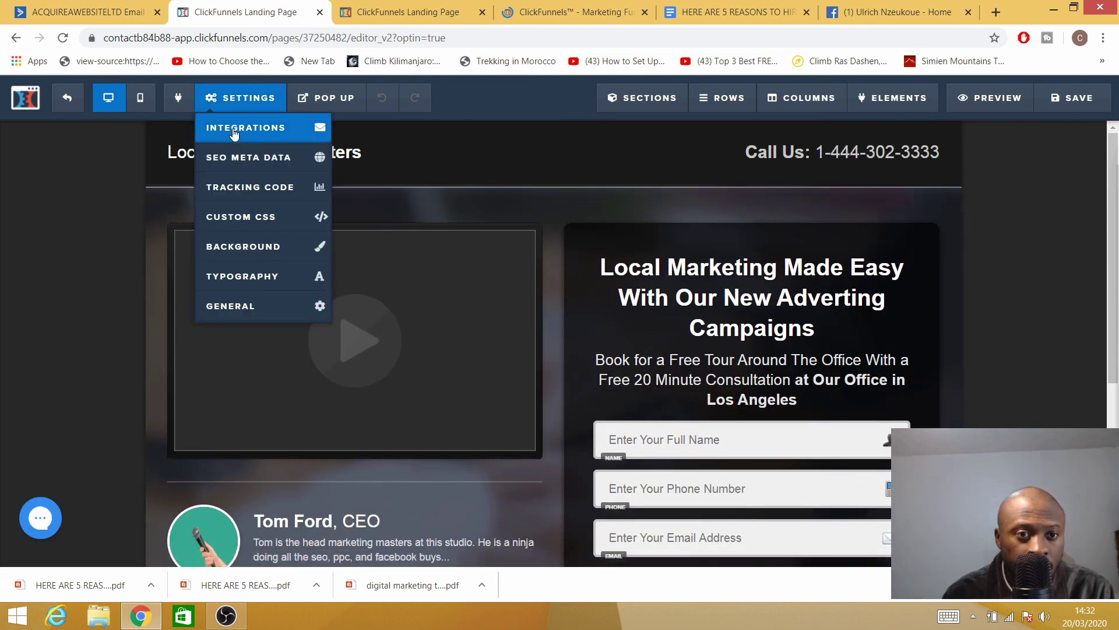
click(233, 134)
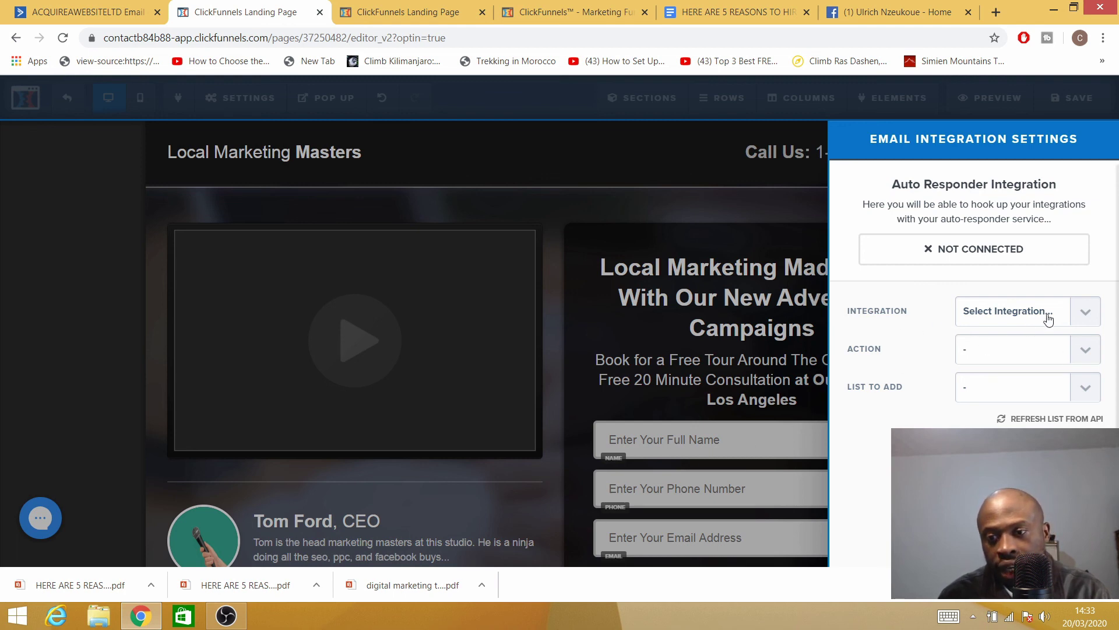
Step: Connect the opt-in page to Active Campaign with the action Add To List and the list coaching program1
click(1087, 315)
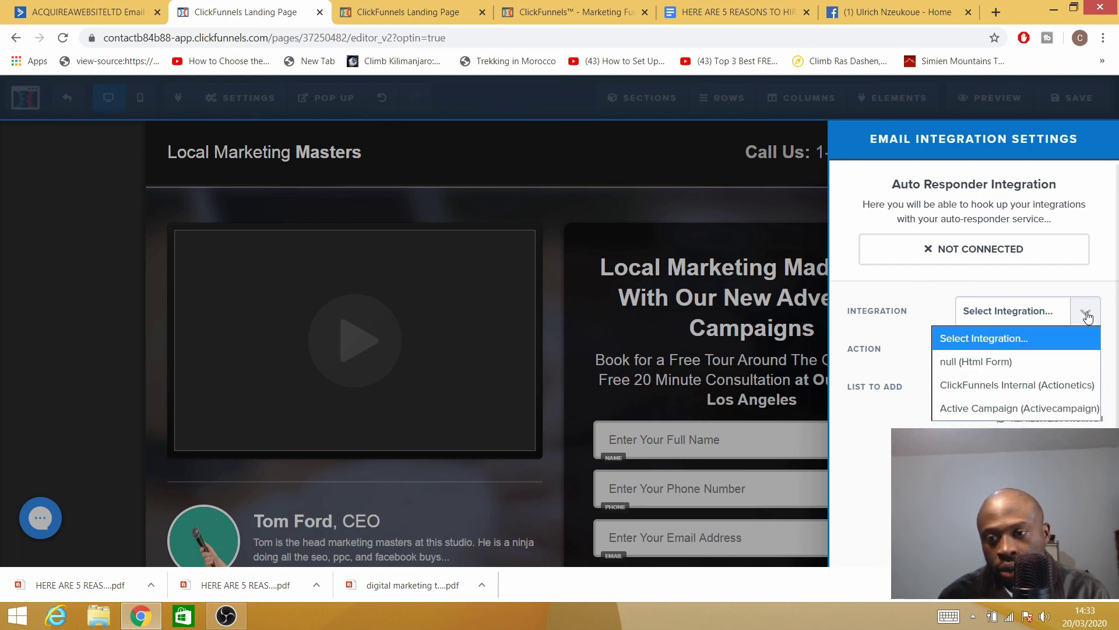
click(985, 408)
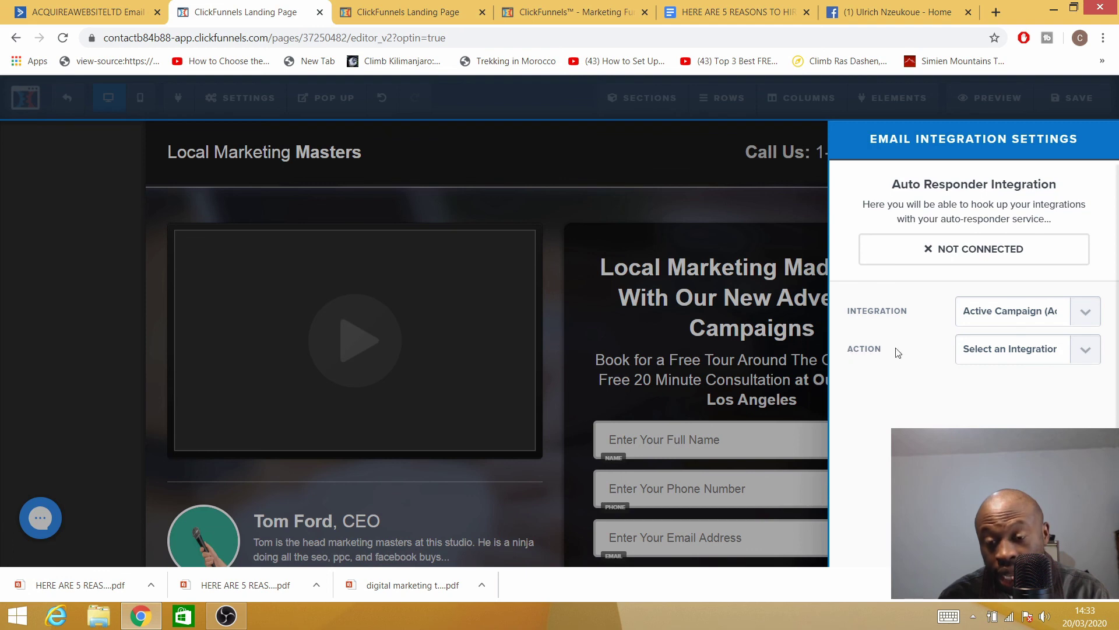
click(1084, 349)
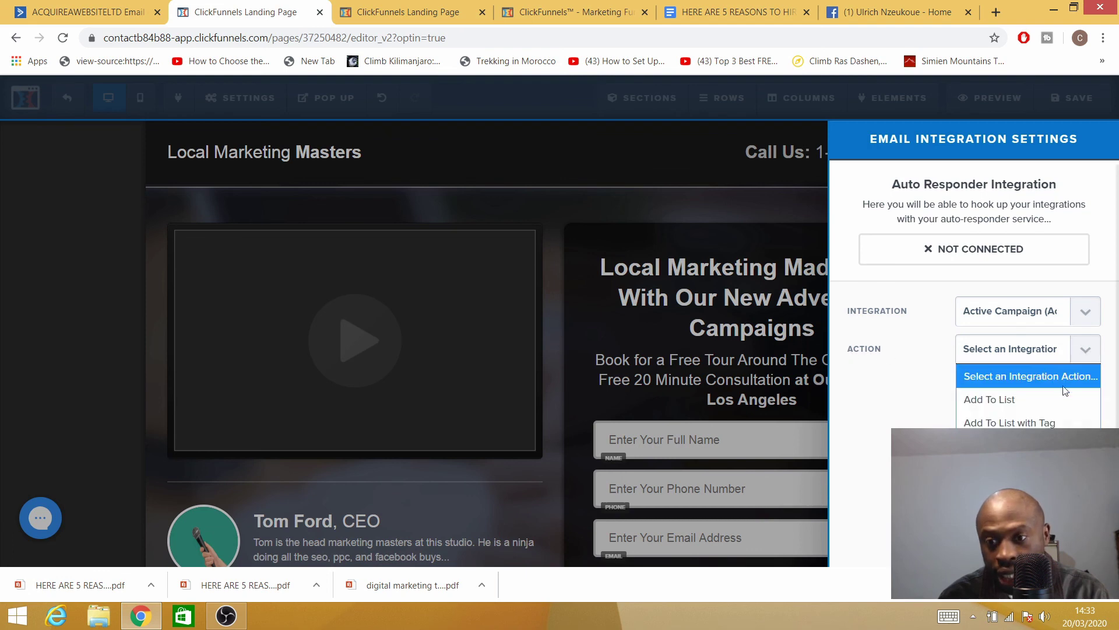
click(1003, 400)
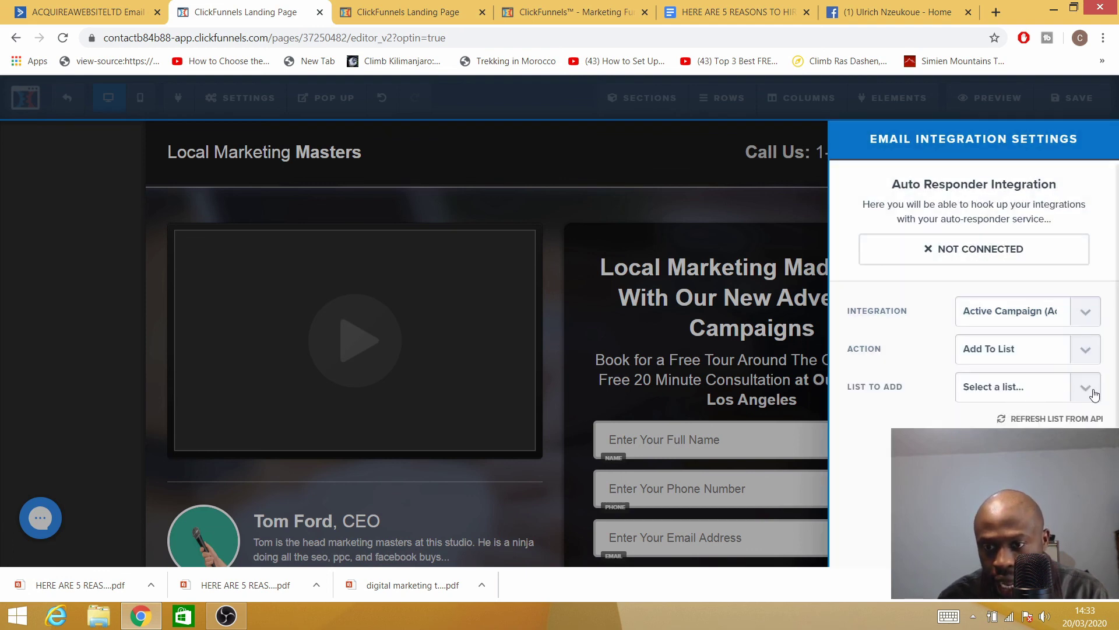
click(1095, 395)
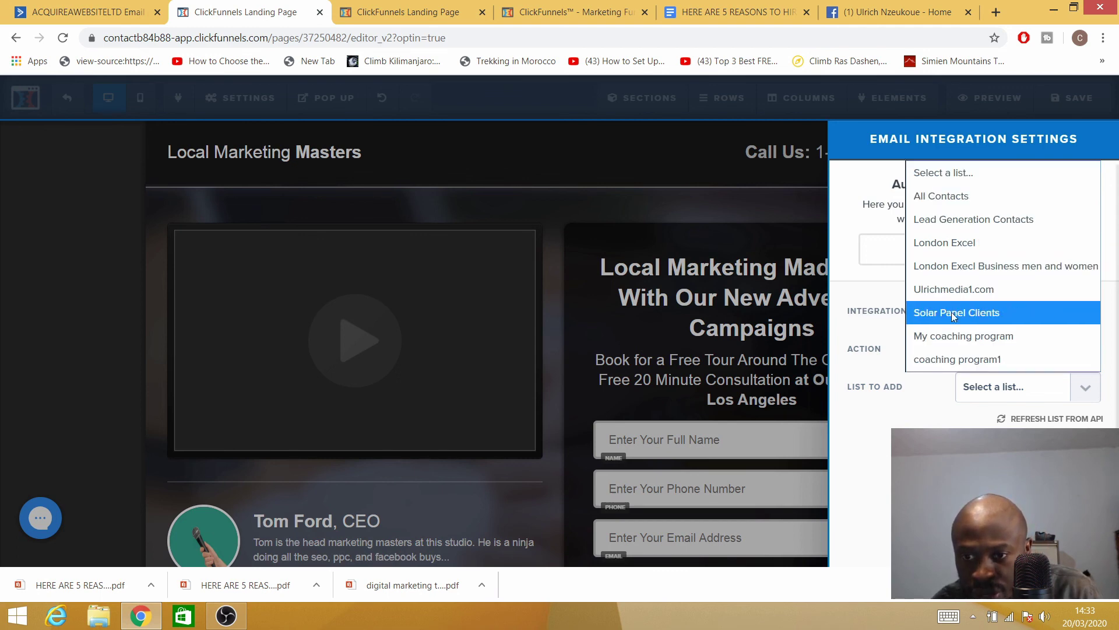
click(930, 358)
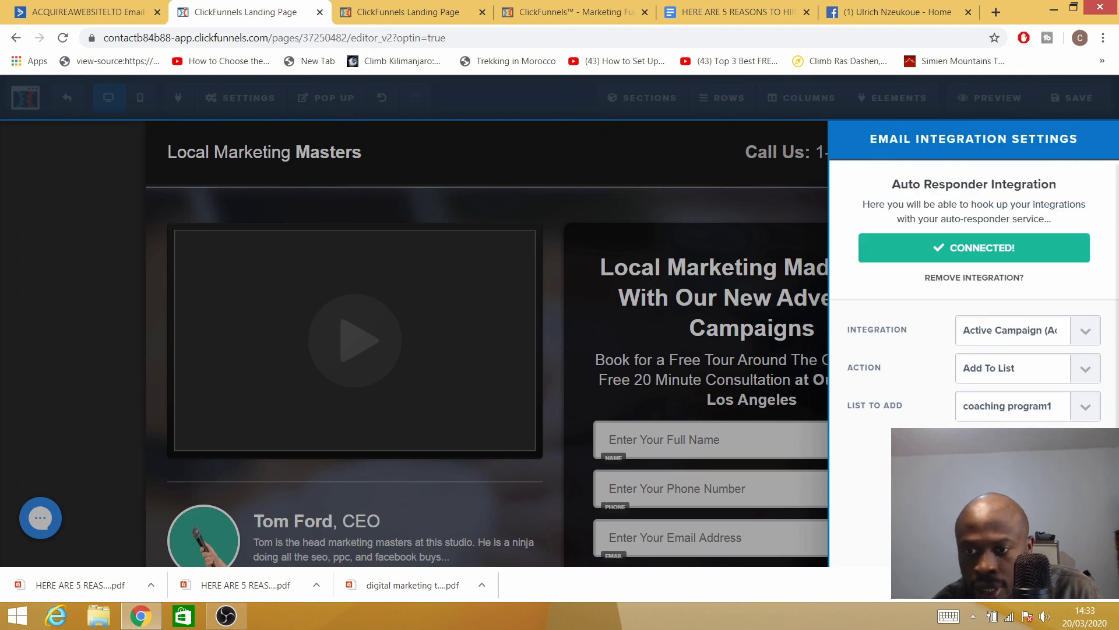
Step: Close the email integration settings and save the opt-in page
click(725, 305)
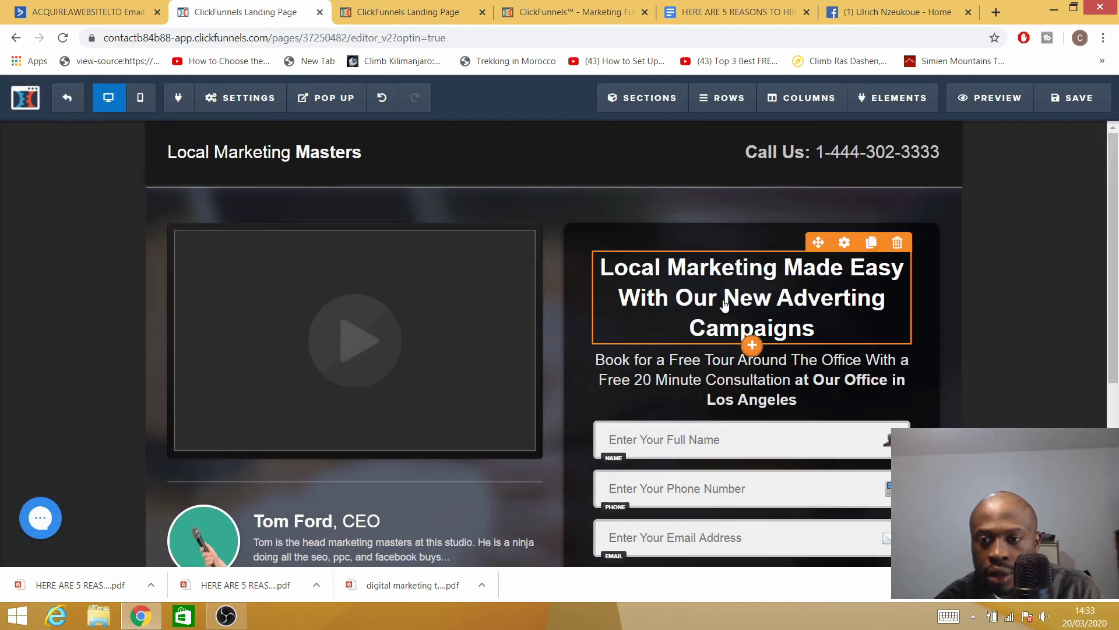
click(1076, 104)
scroll(562, 188, down, 4)
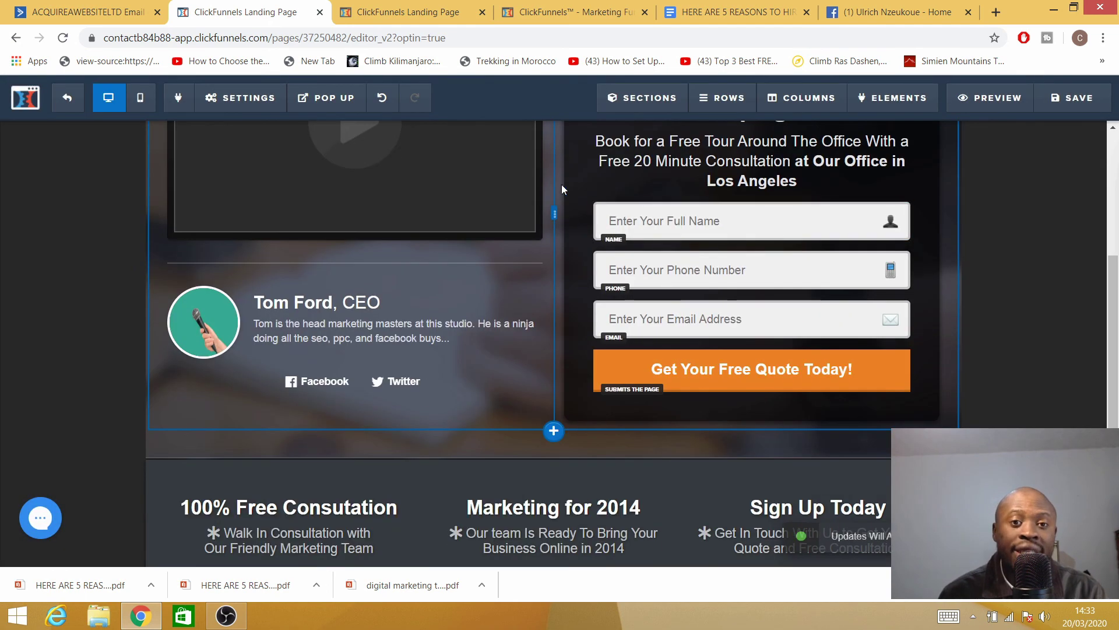
Step: Submit the filled-in opt-in form on the previewed landing page as a test, and return to the page editor
click(412, 12)
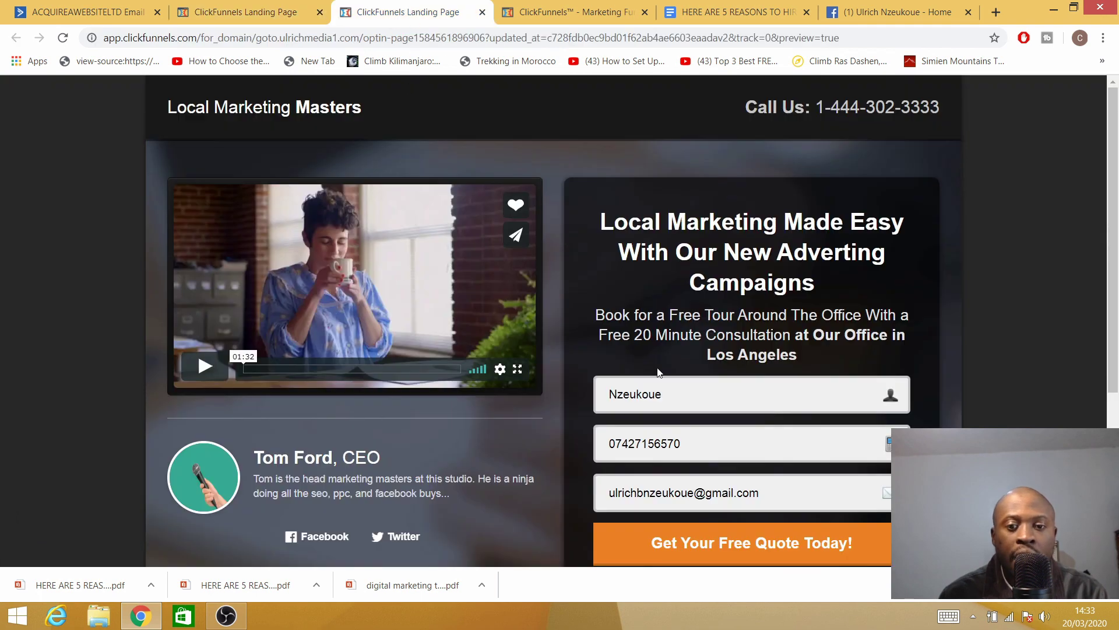
scroll(676, 415, down, 3)
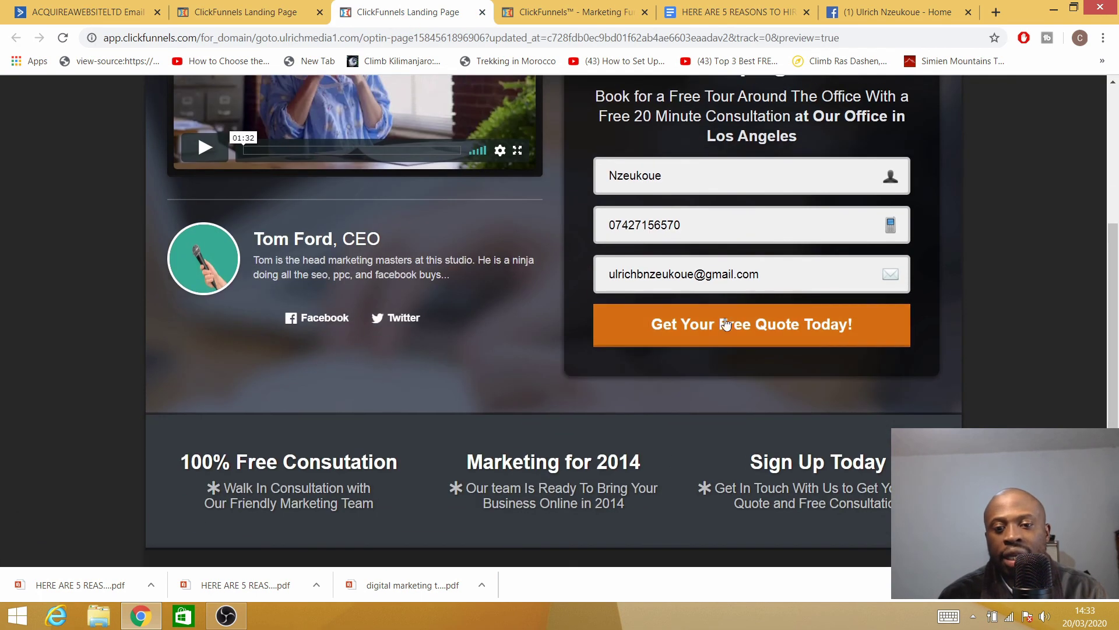
click(703, 336)
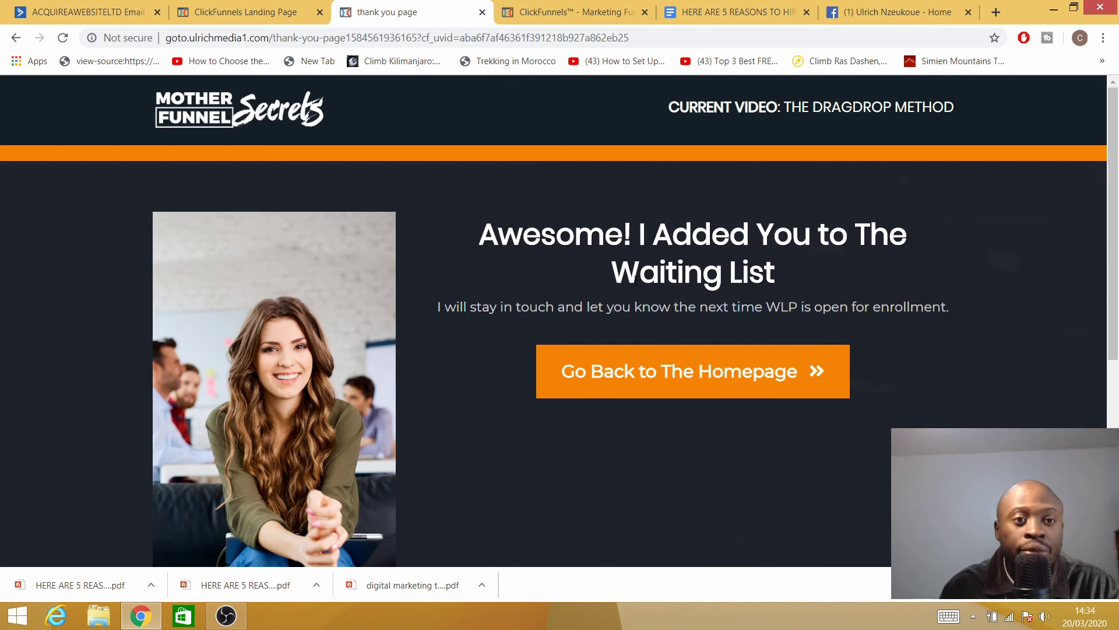
click(236, 8)
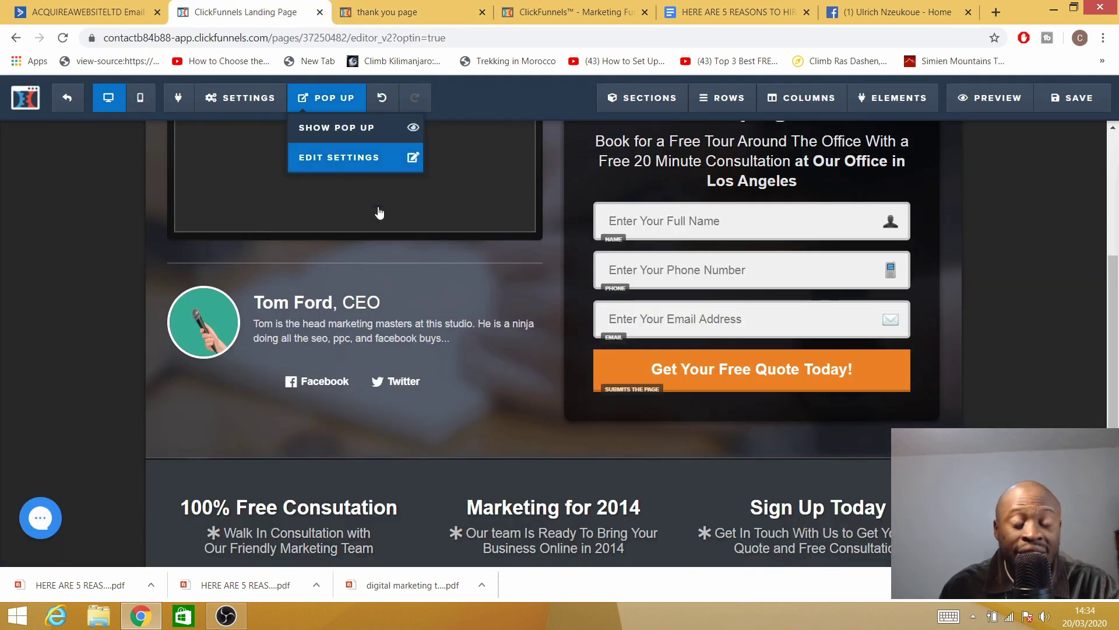
scroll(397, 234, up, 4)
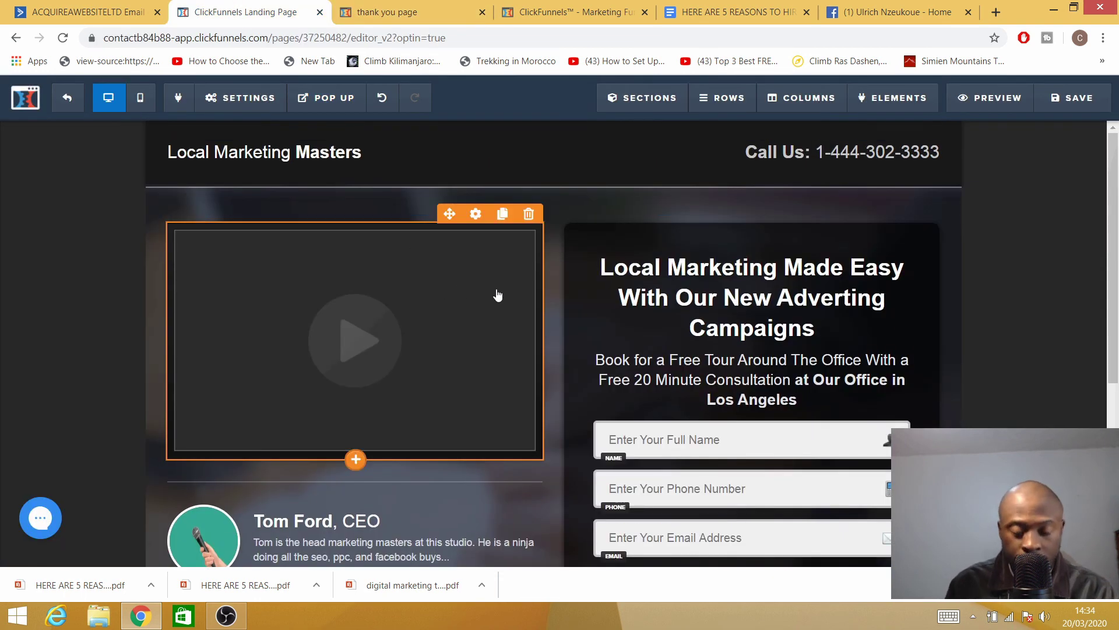